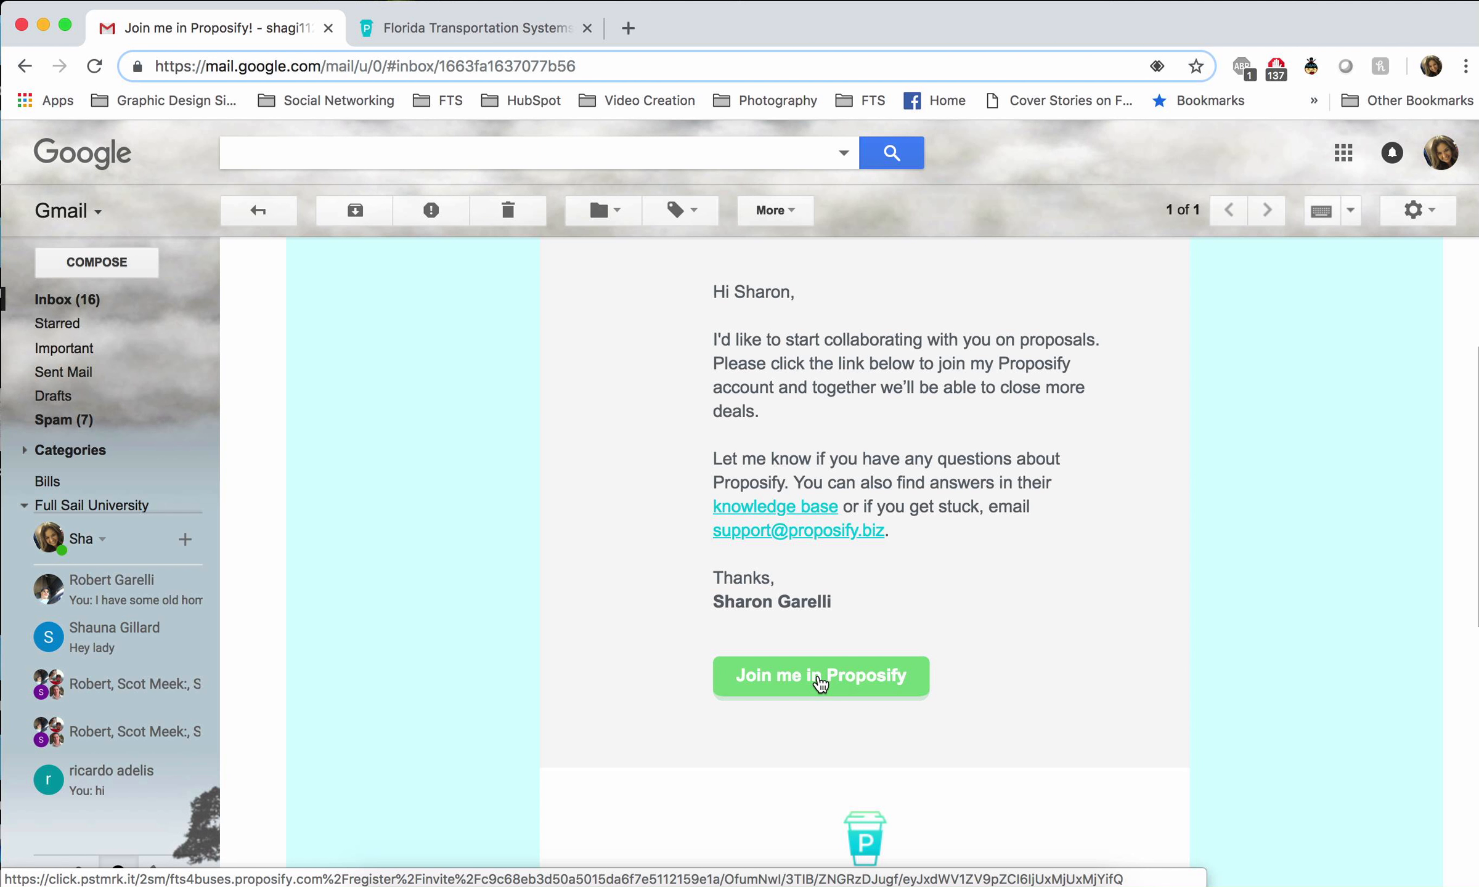
- Open Proposify through the join link in the invitation email, and close the mail tab
click(819, 678)
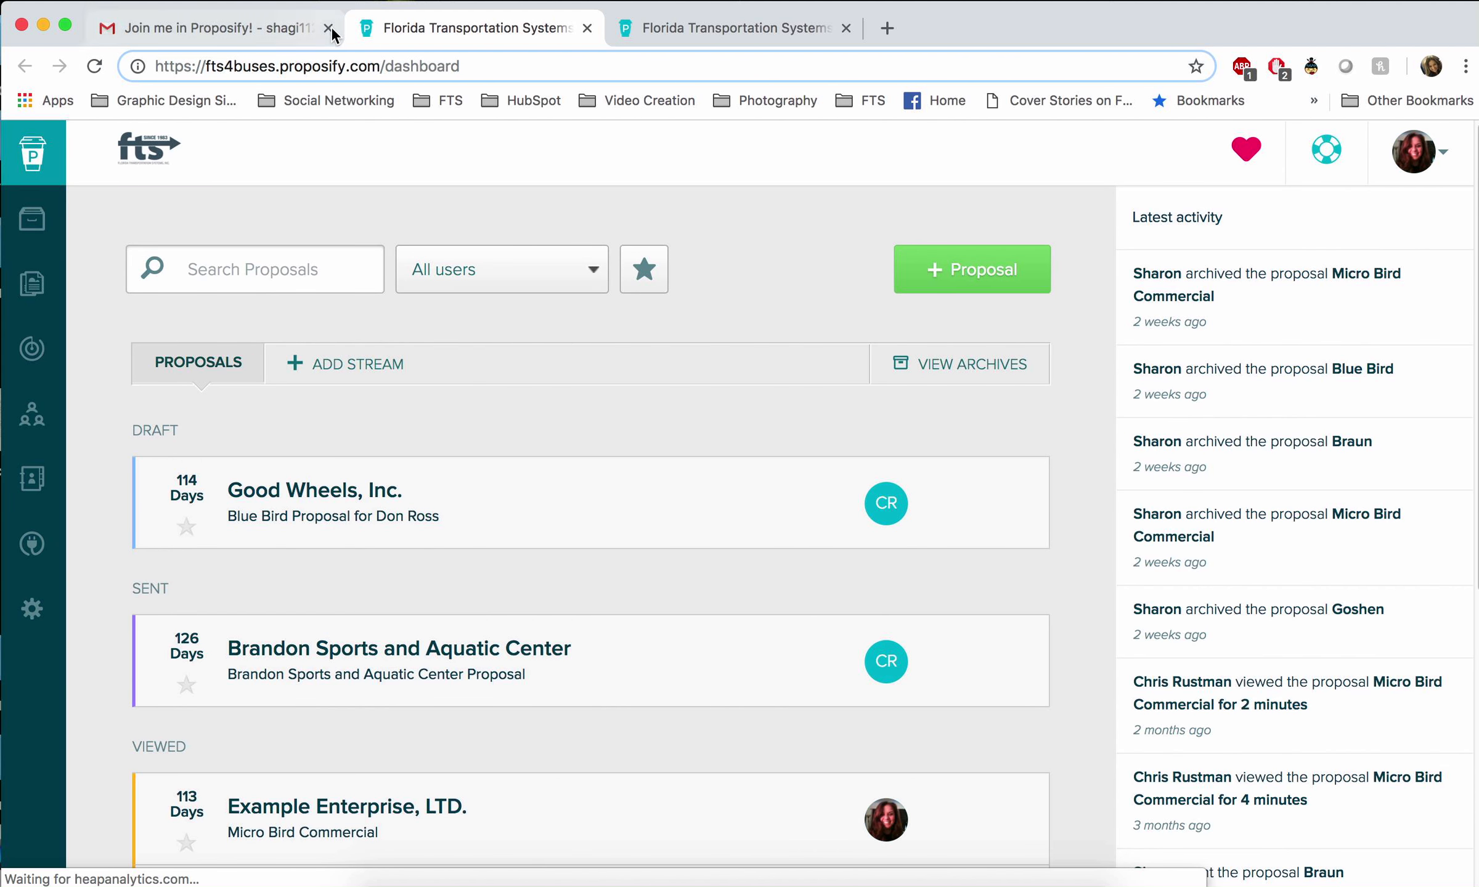
click(329, 28)
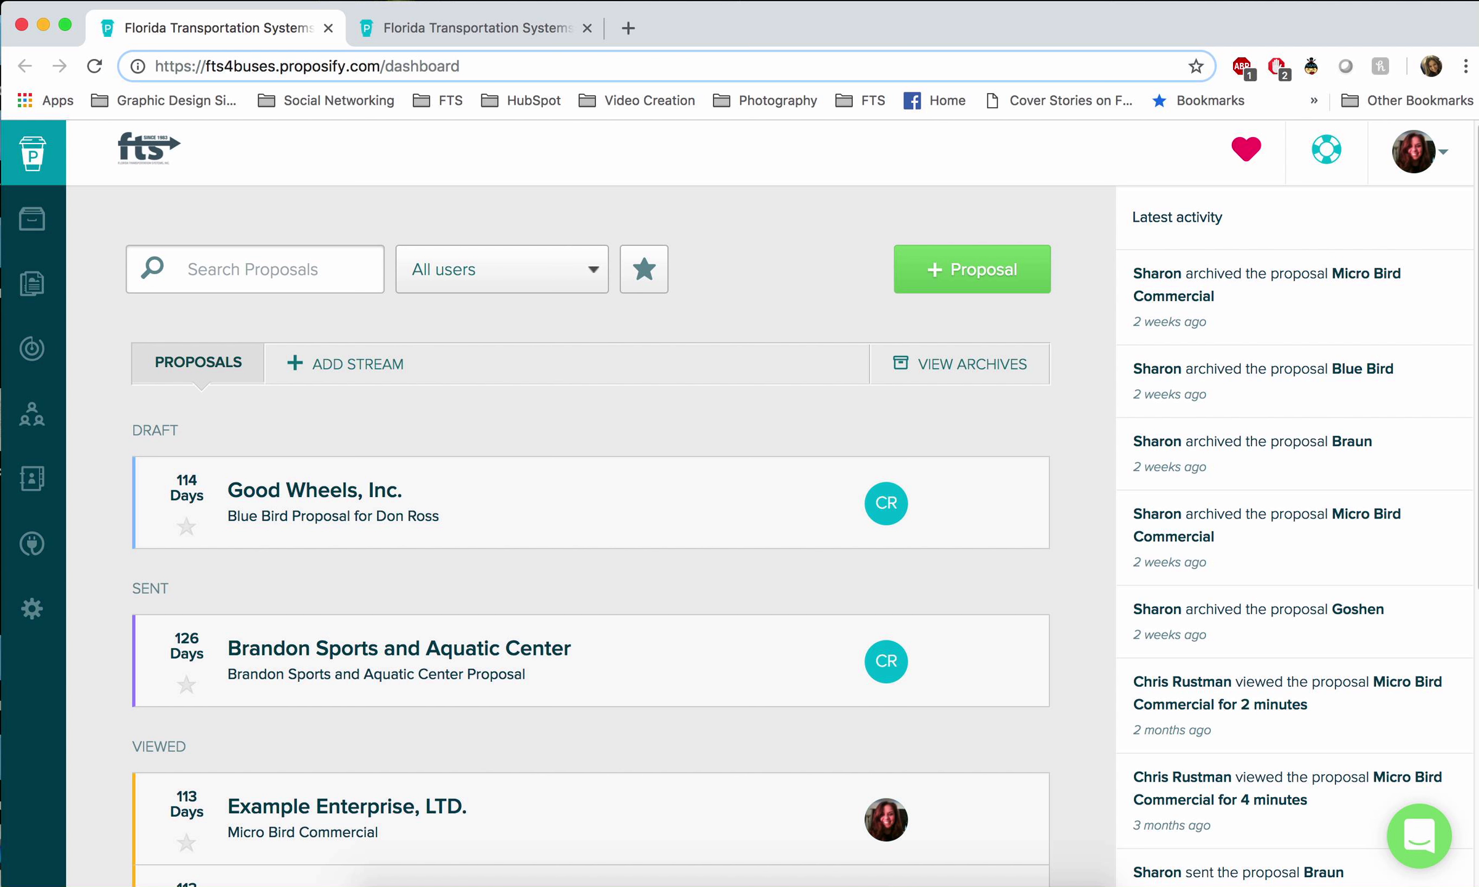
- Open the Content Library and look inside the About folder of its sections, leaving the folder collapsed
mouse_move(73, 241)
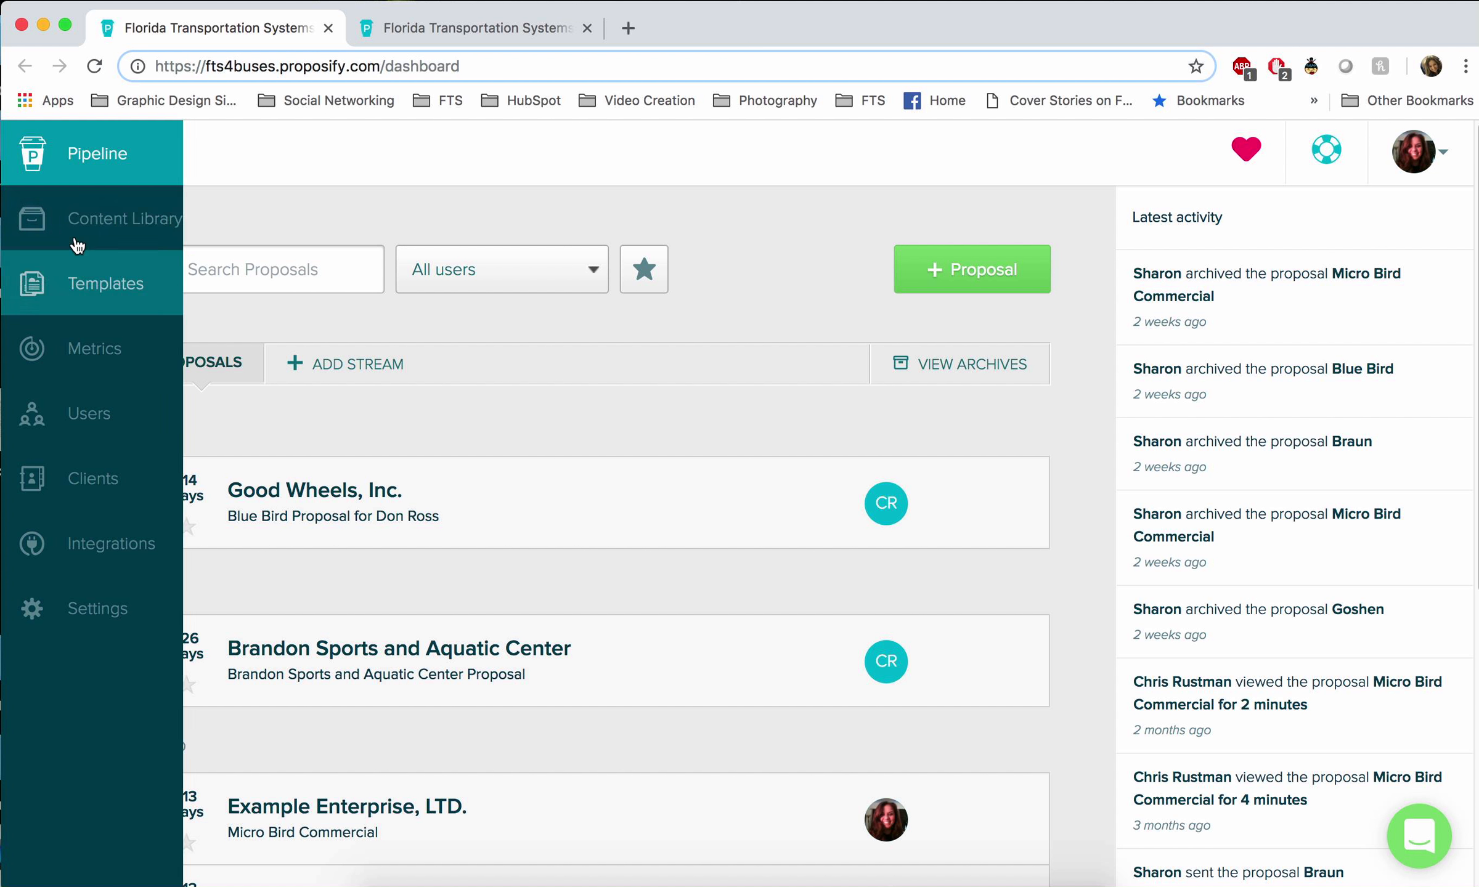
click(111, 227)
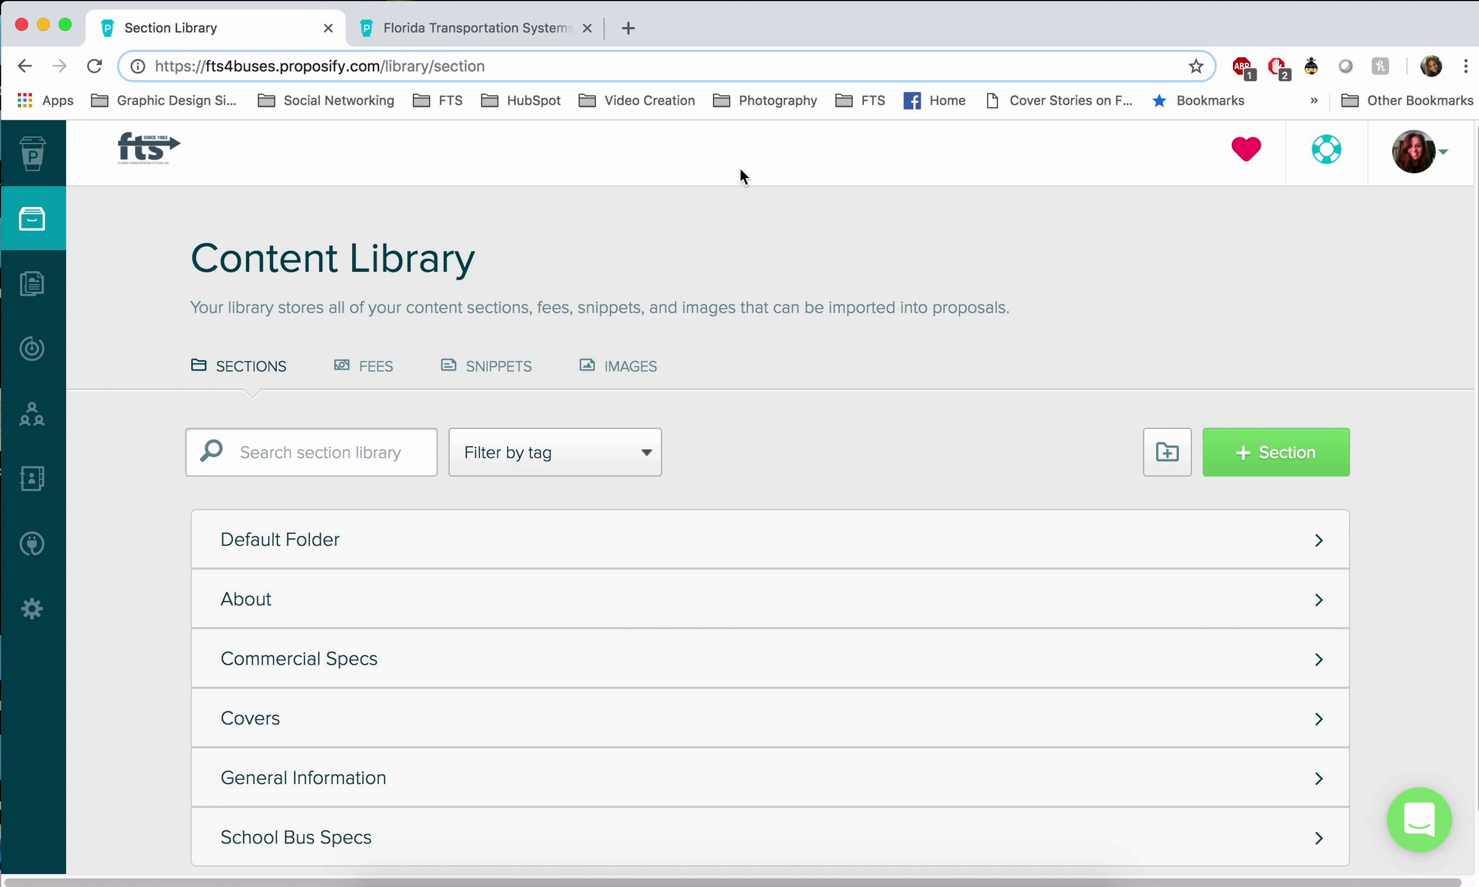
scroll(946, 459, down, 2)
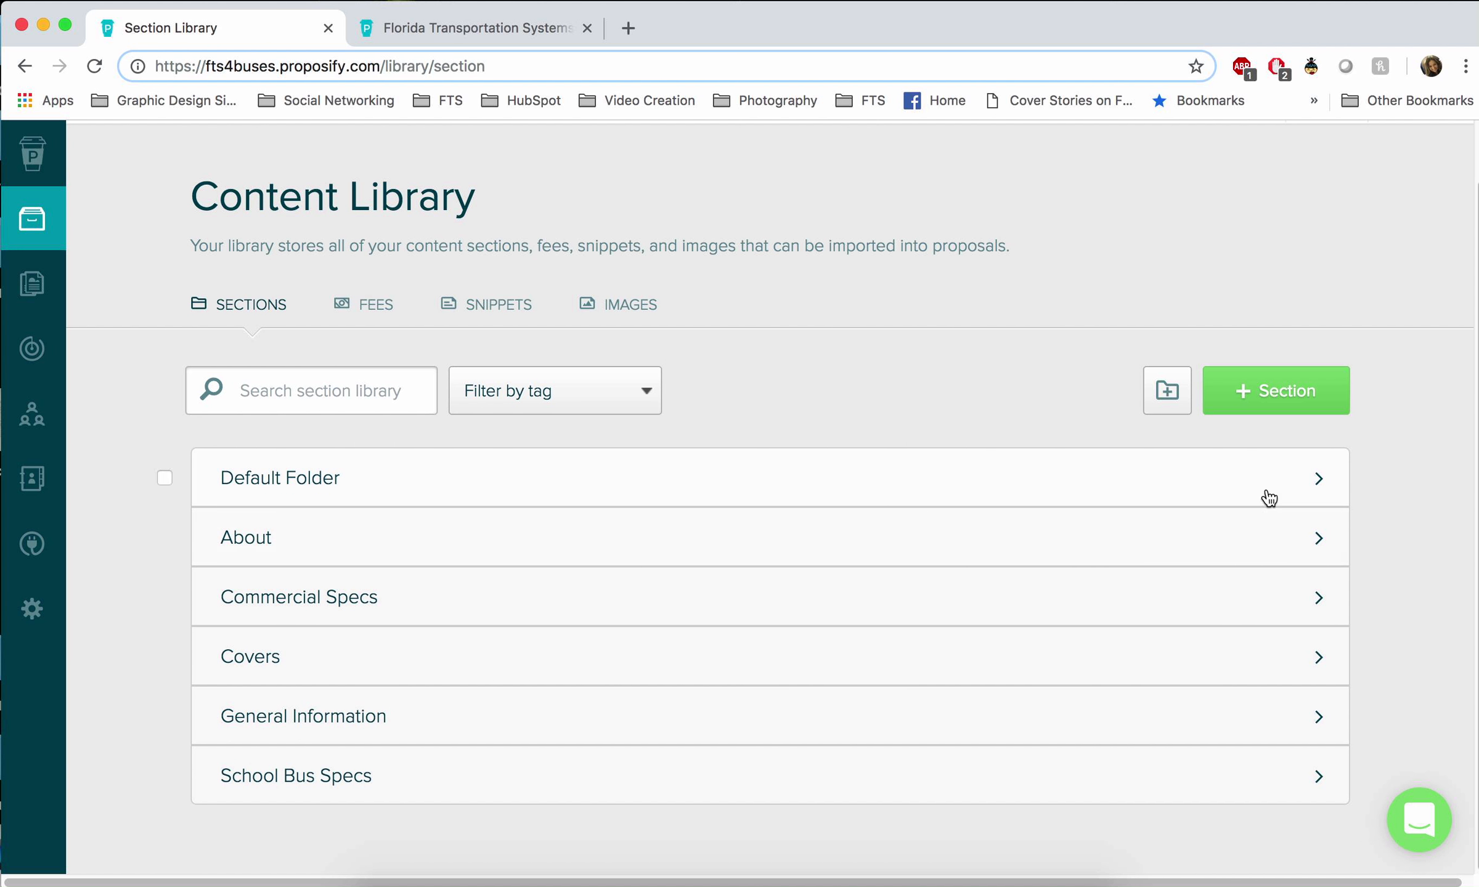
click(1319, 541)
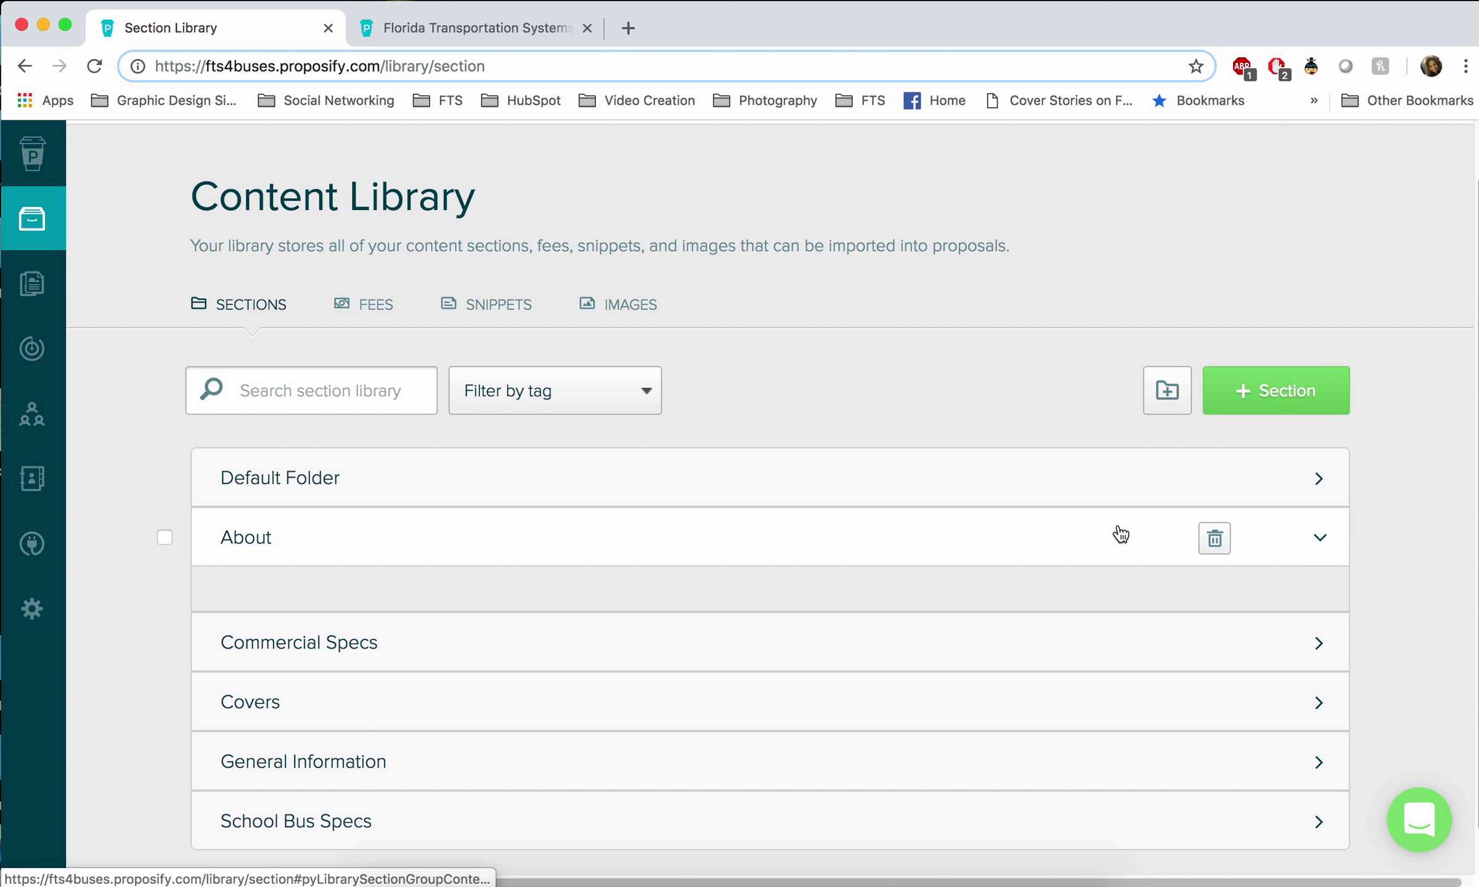
click(1323, 543)
- Expand the Commercial Specs folder and the Default Folder, and examine the sections stored in the Default Folder
click(1318, 597)
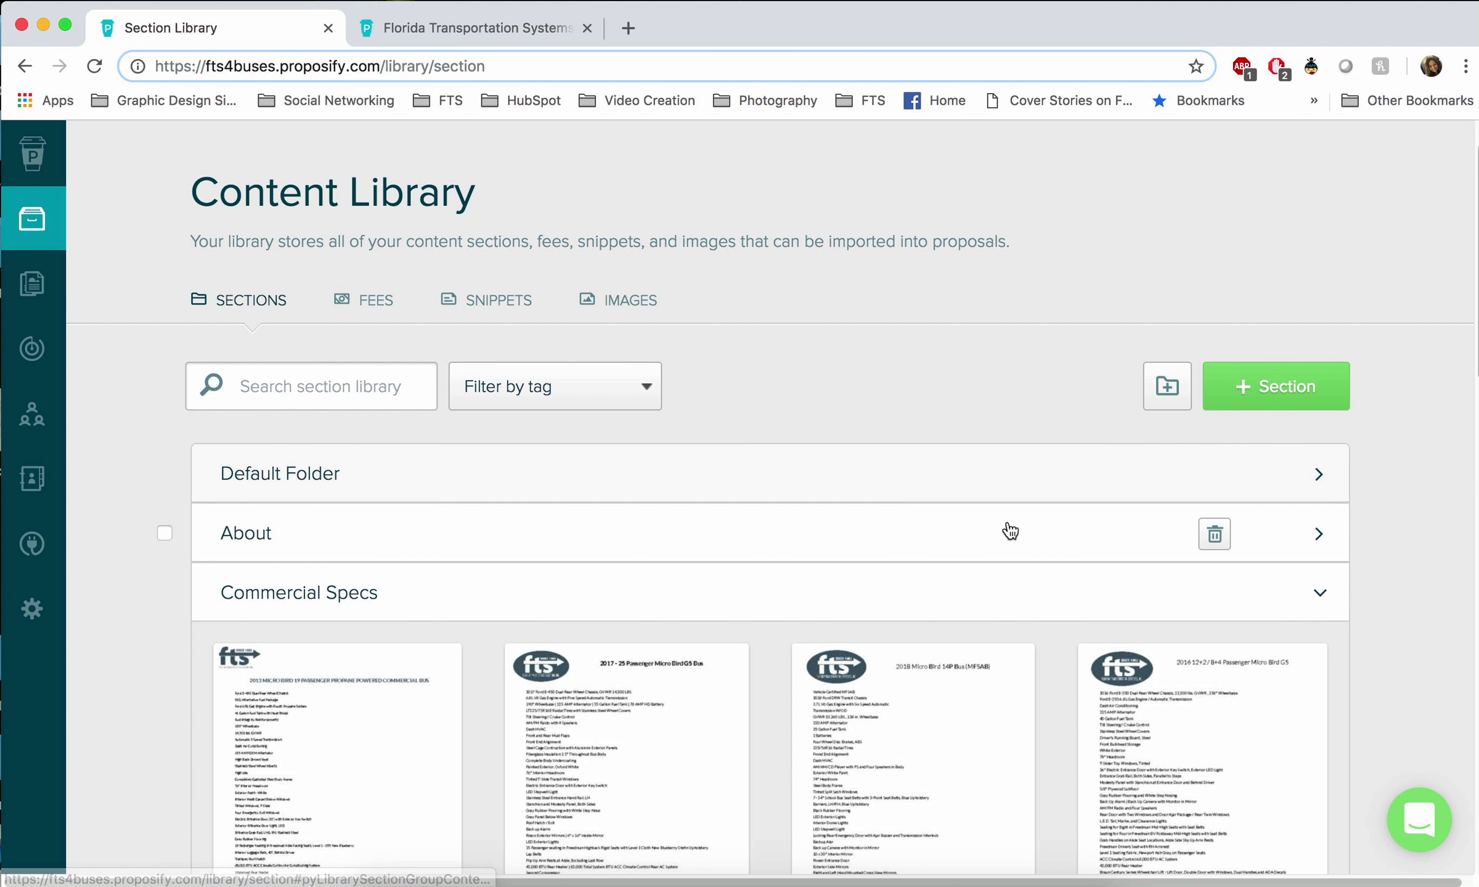
scroll(1198, 440, down, 2)
click(1319, 405)
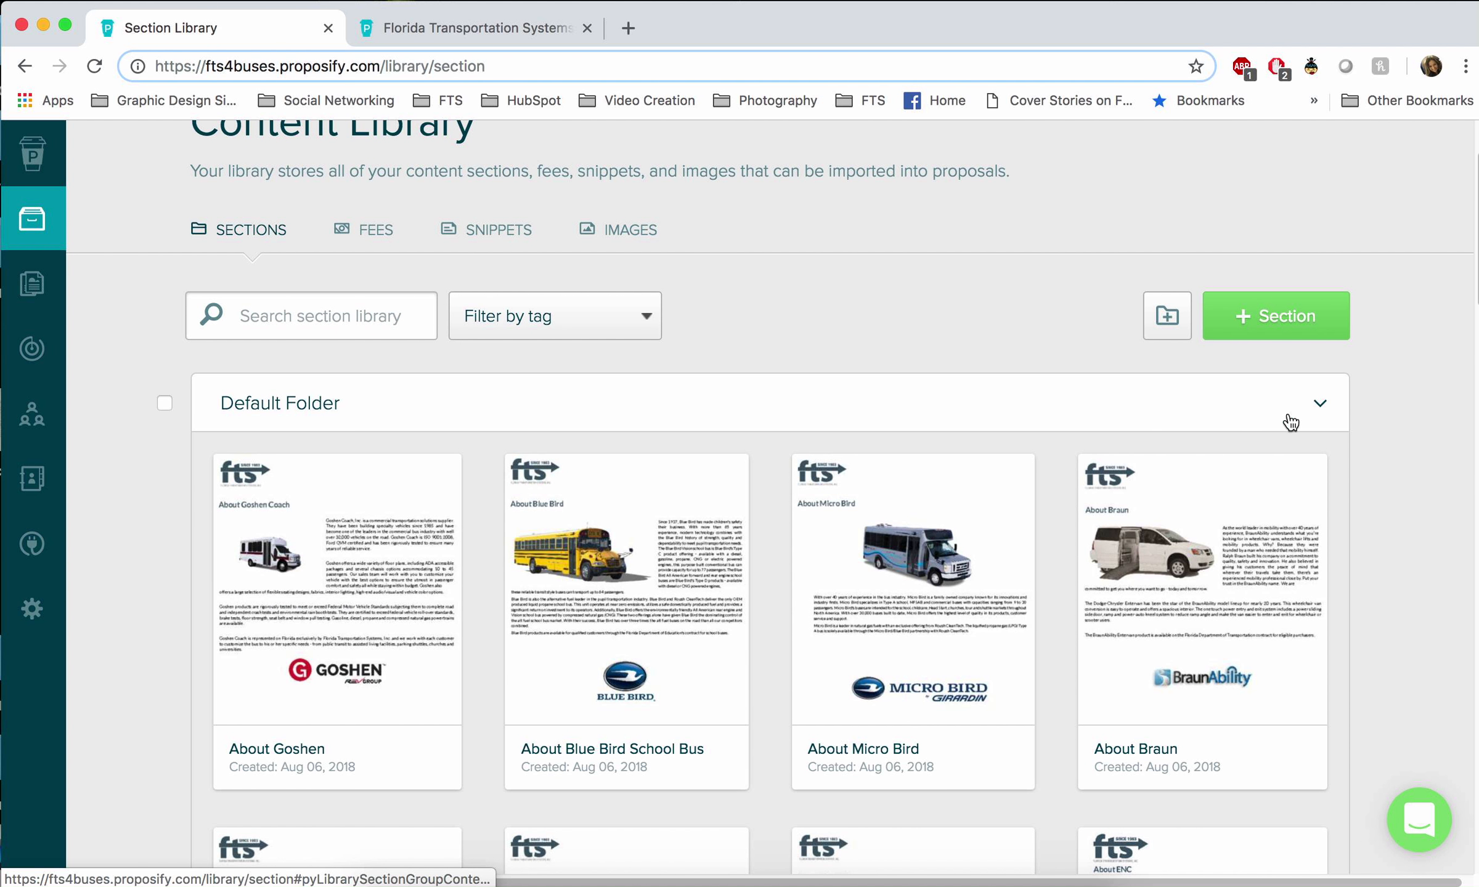
scroll(859, 303, down, 3)
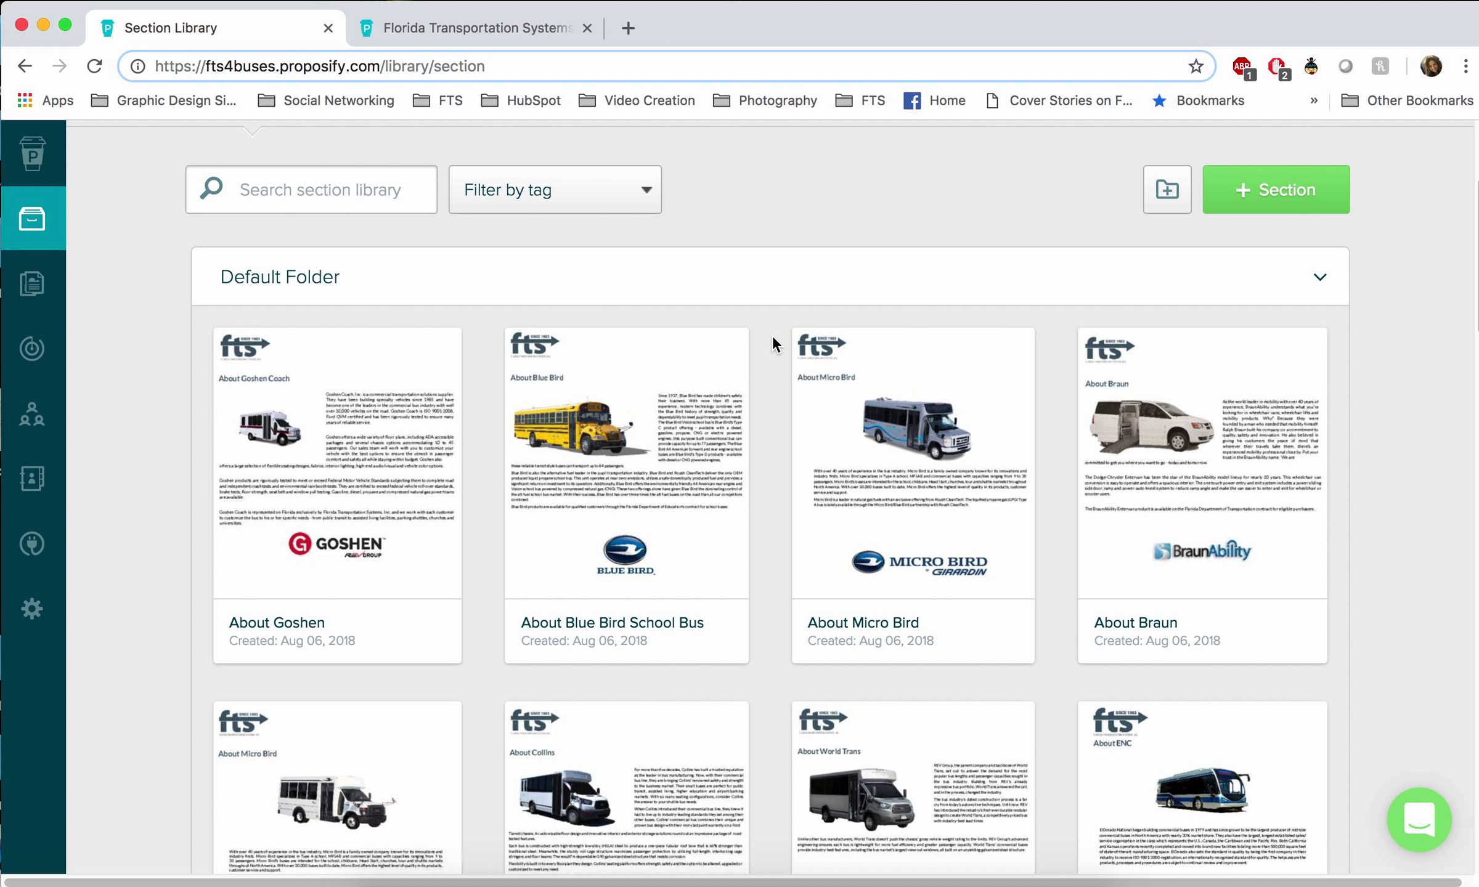
scroll(773, 339, down, 2)
scroll(773, 338, down, 3)
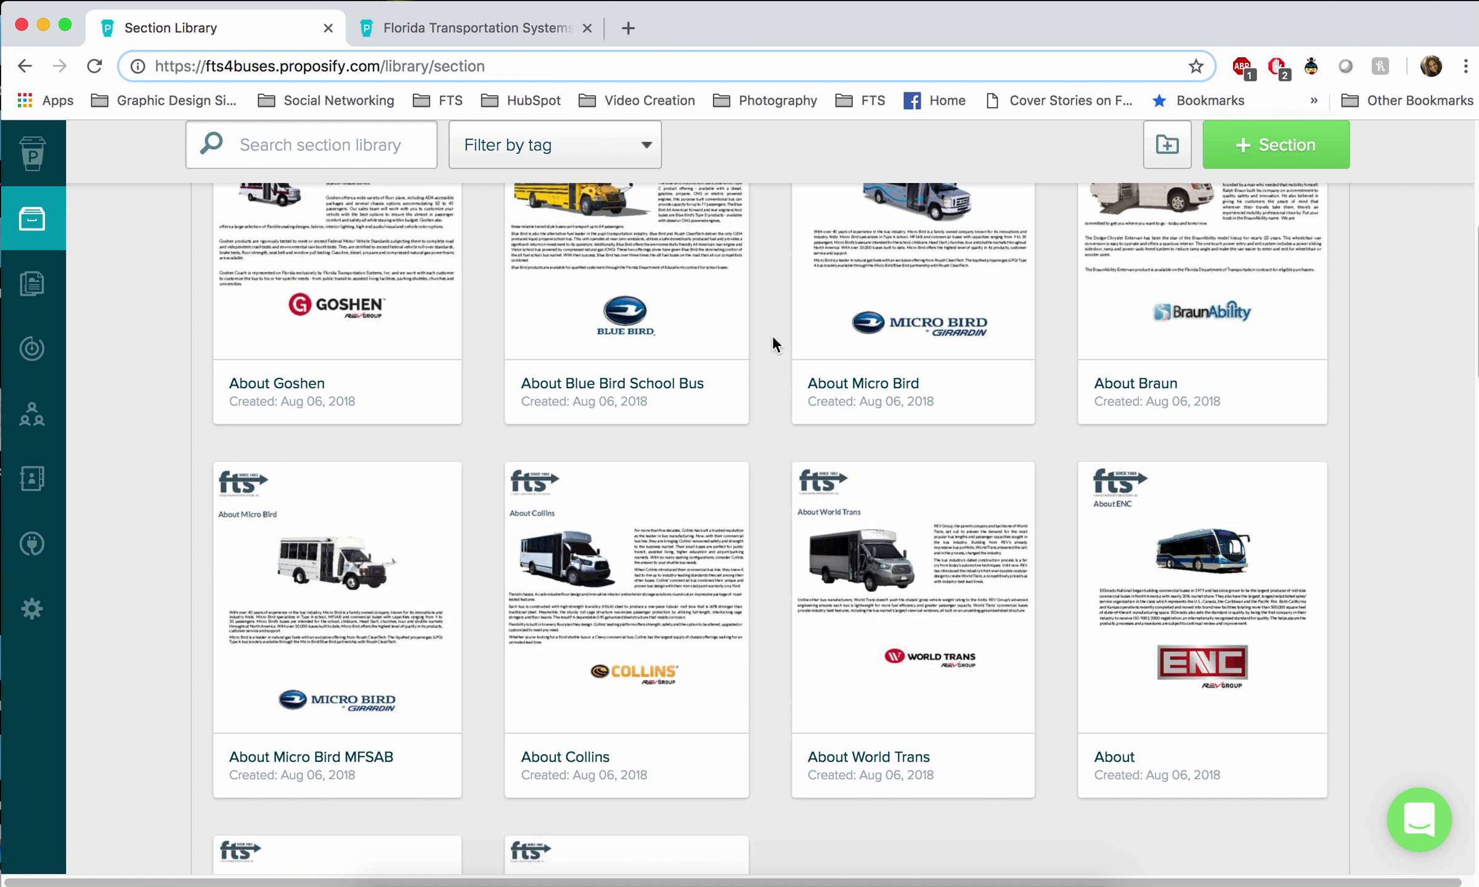
scroll(774, 344, down, 3)
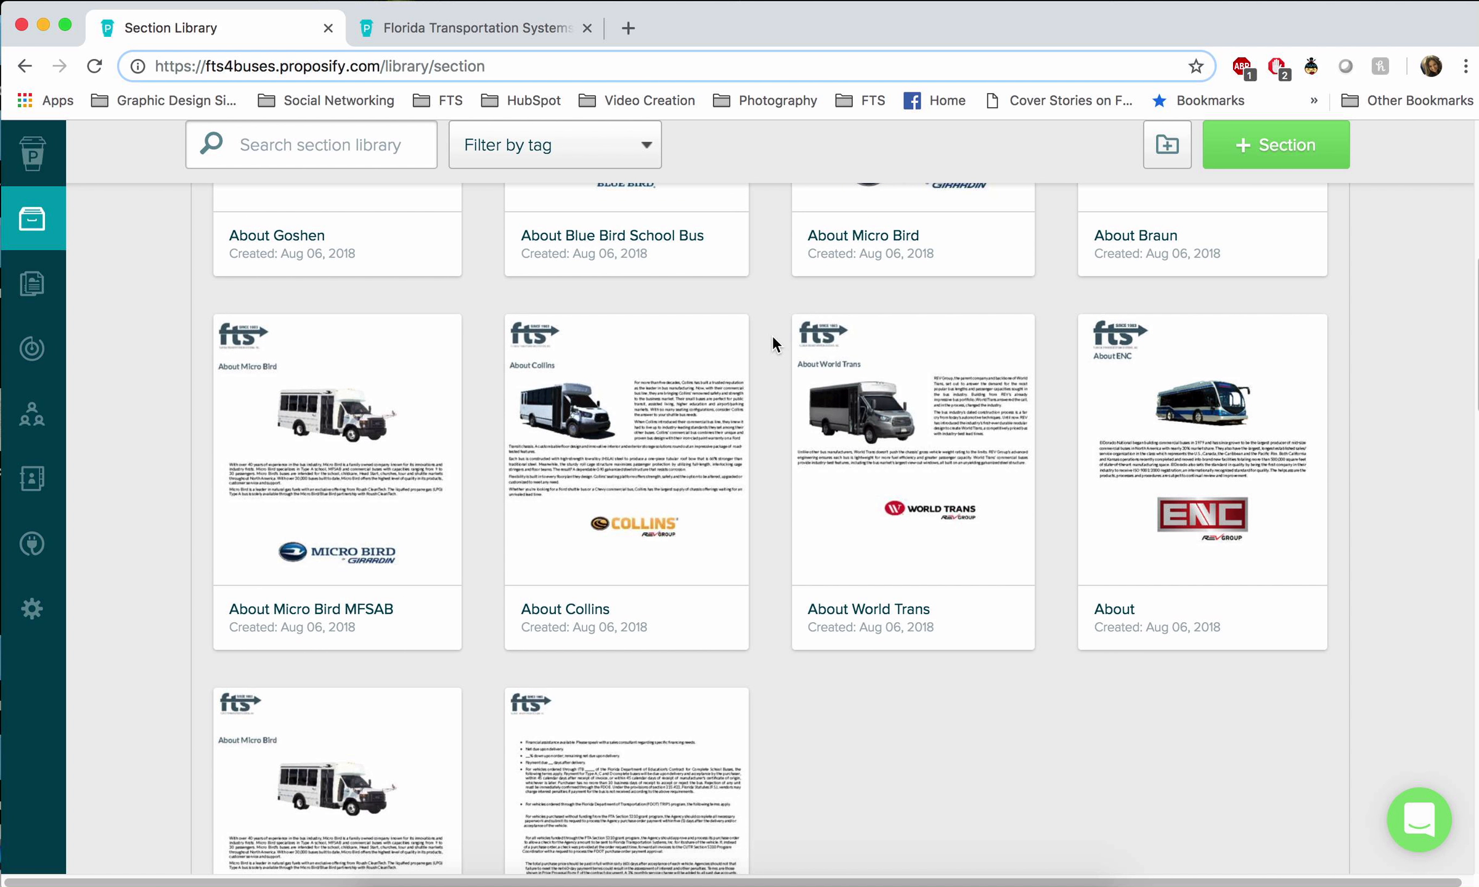
scroll(773, 339, down, 5)
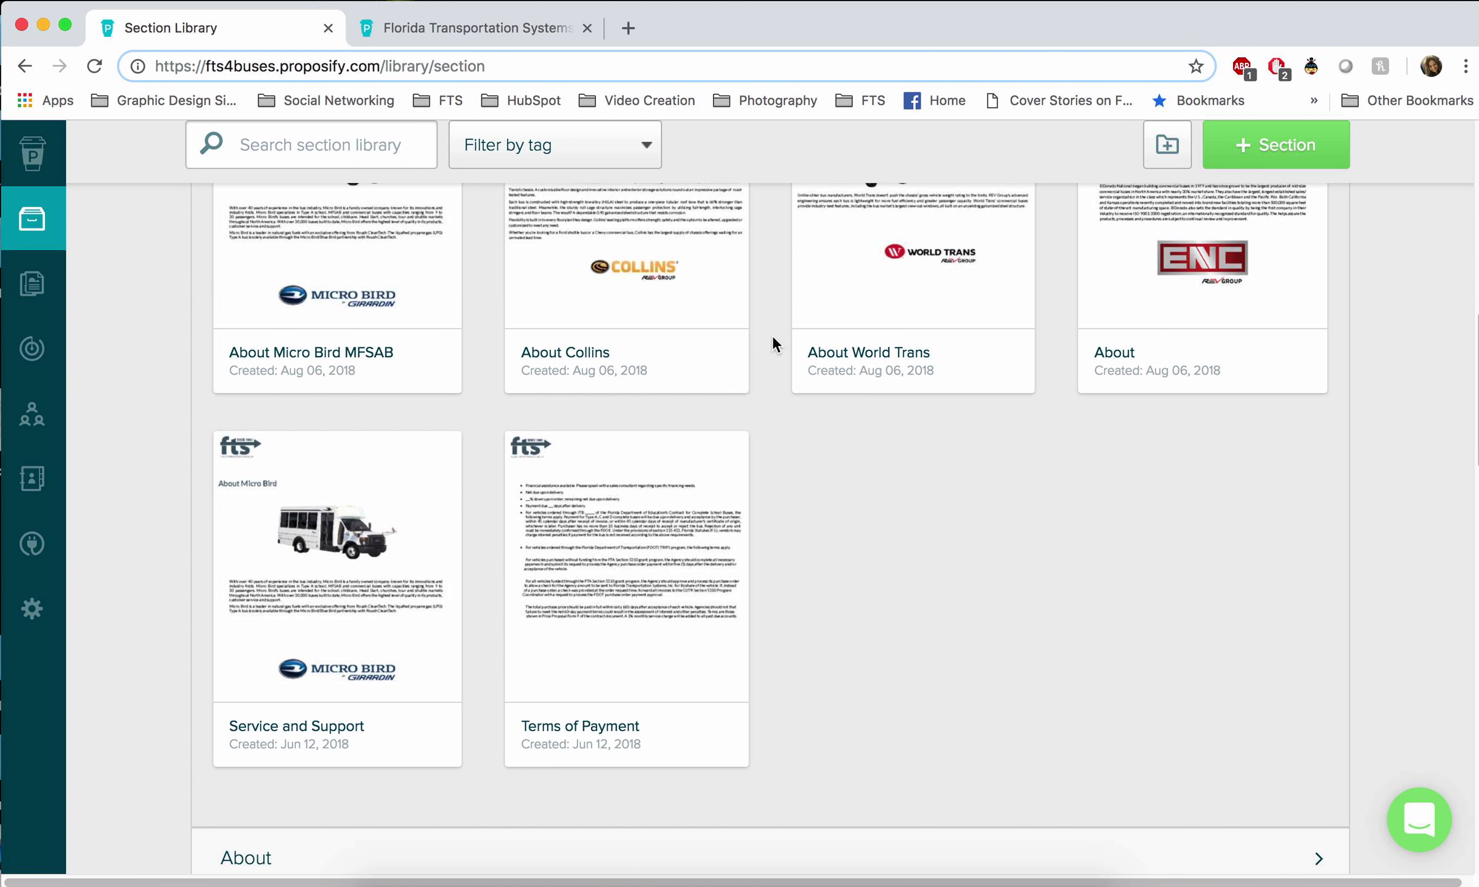
mouse_move(699, 567)
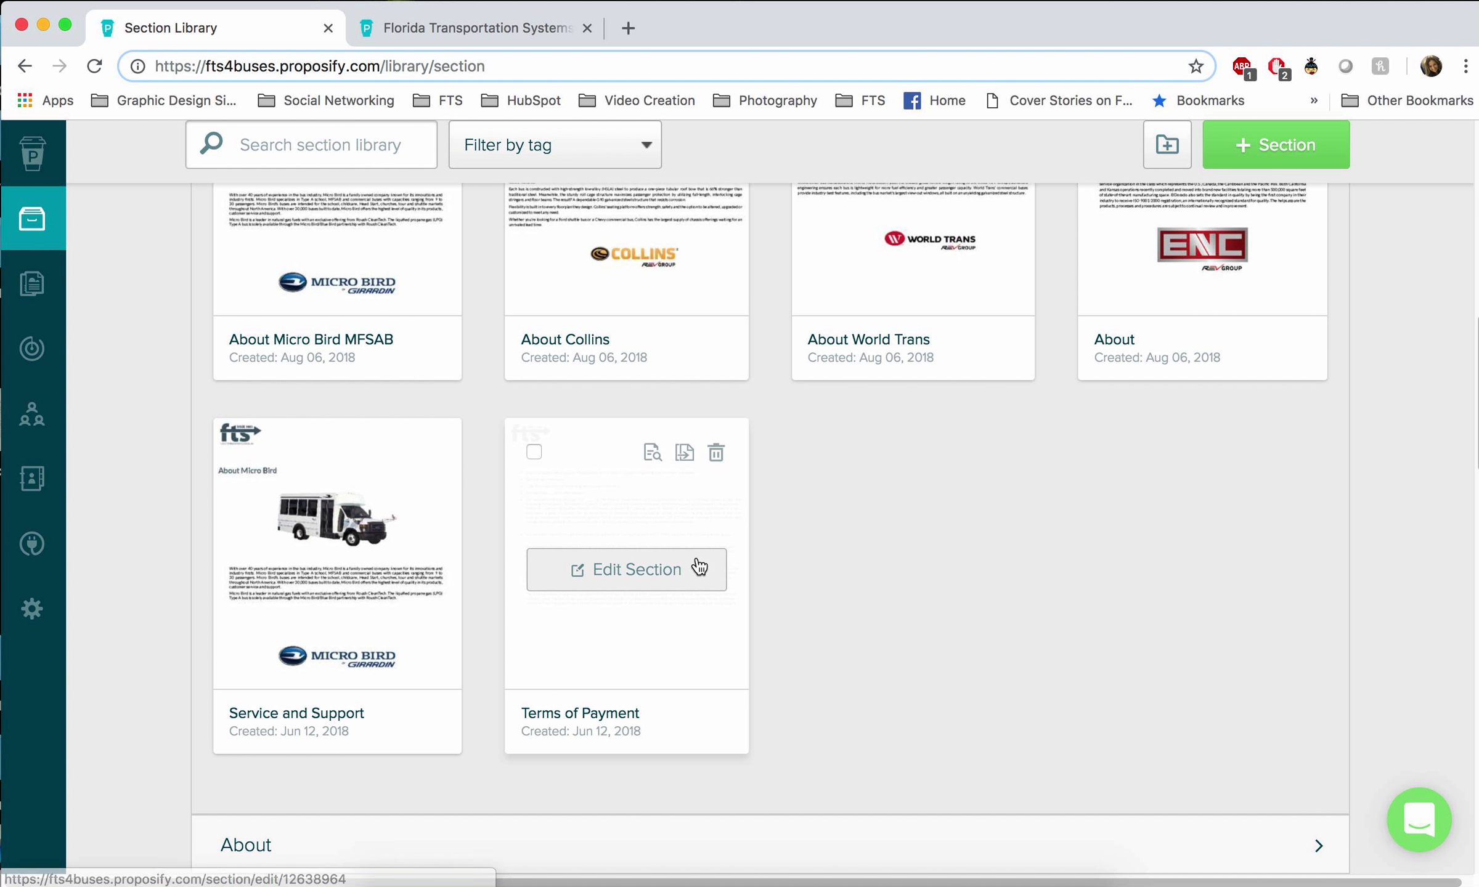
scroll(893, 521, down, 3)
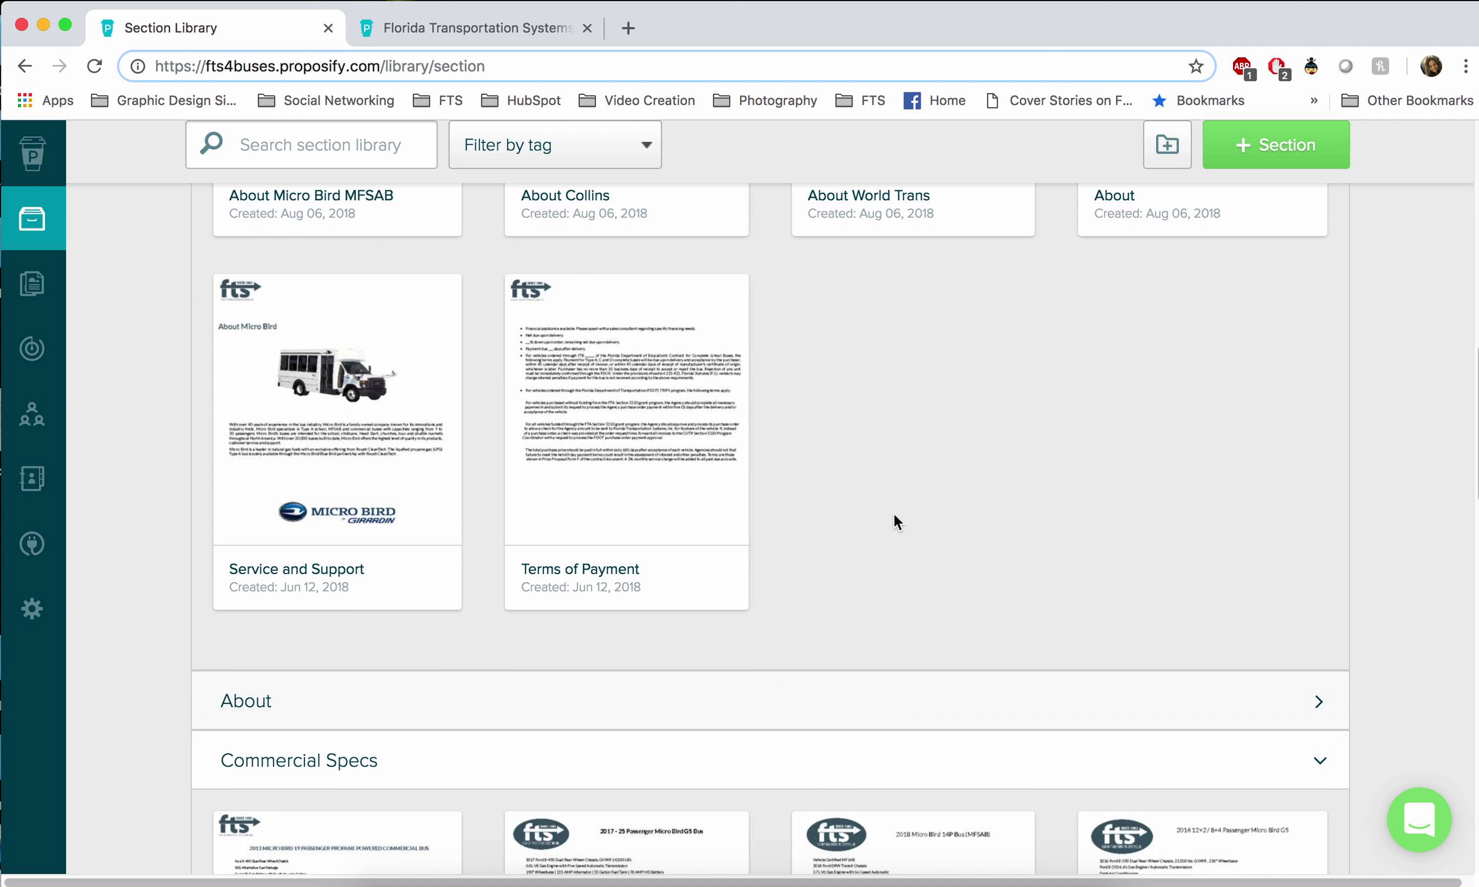
- Examine the bus specification sections stored in the Commercial Specs folder
scroll(893, 513, down, 6)
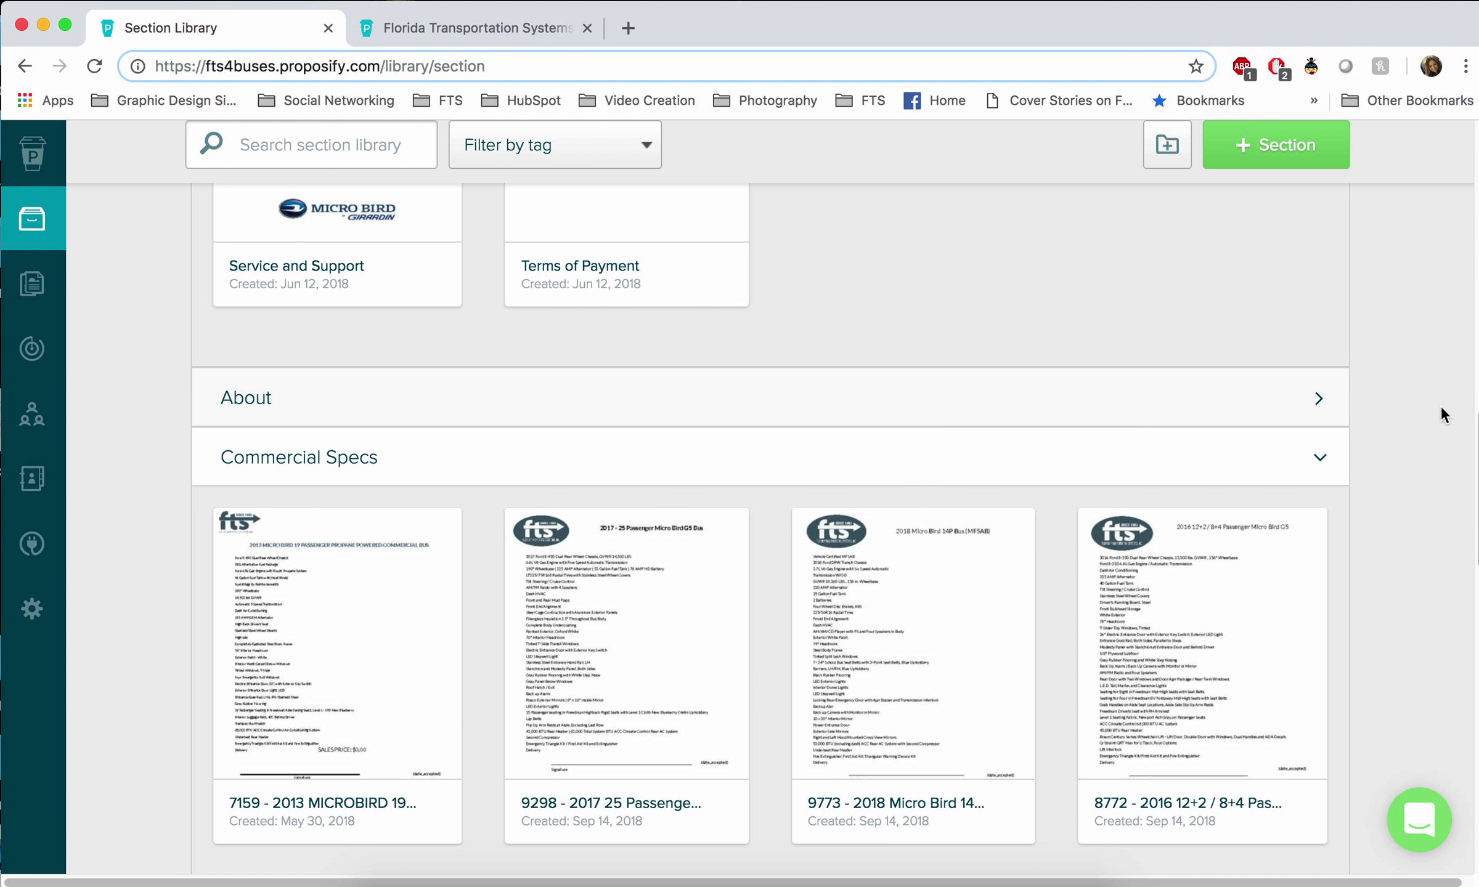
scroll(1400, 423, down, 2)
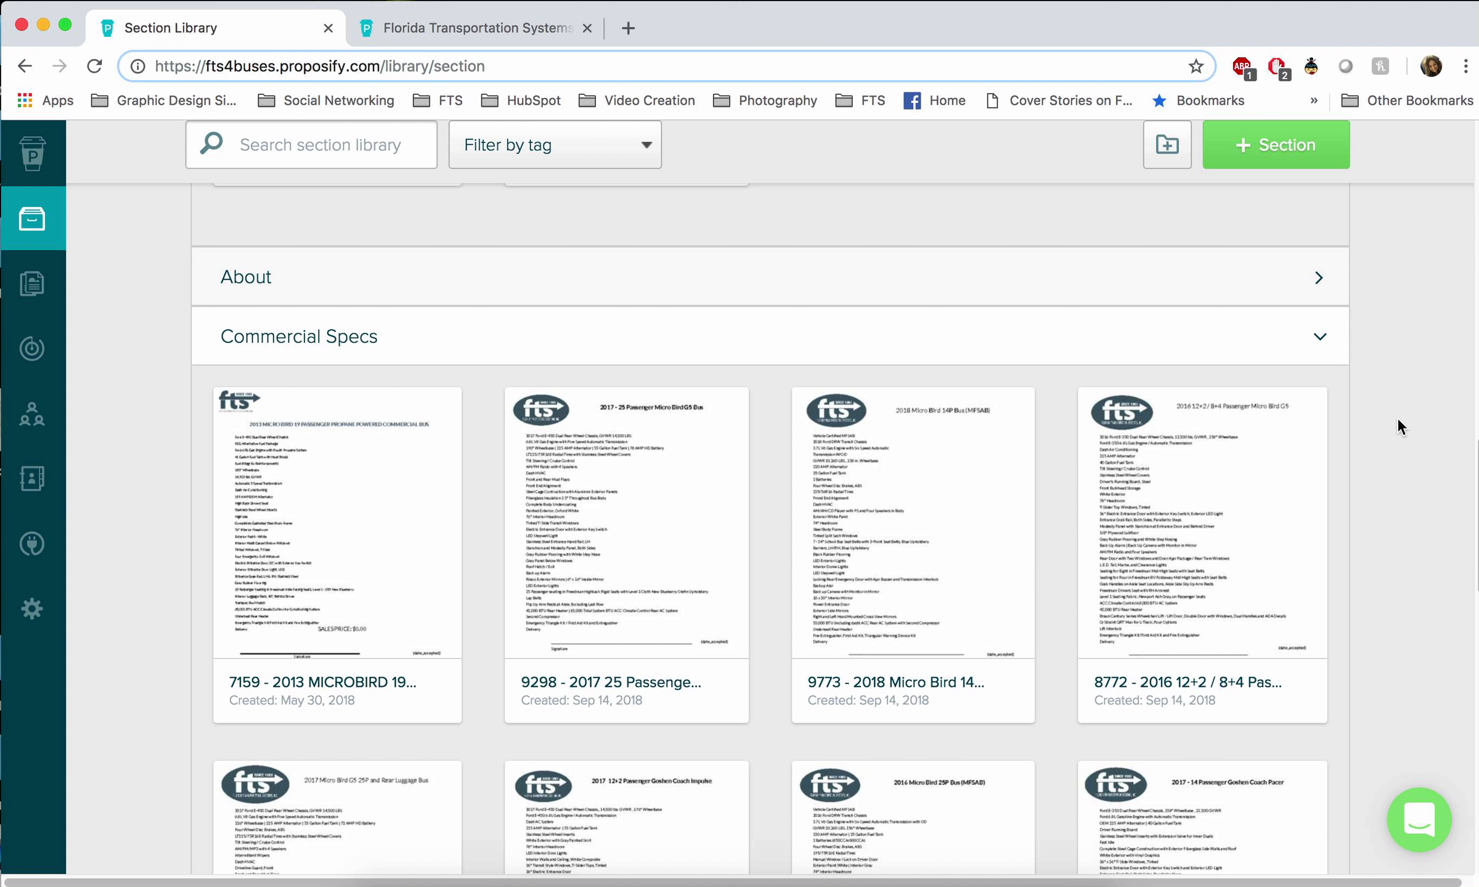
scroll(1397, 424, down, 1)
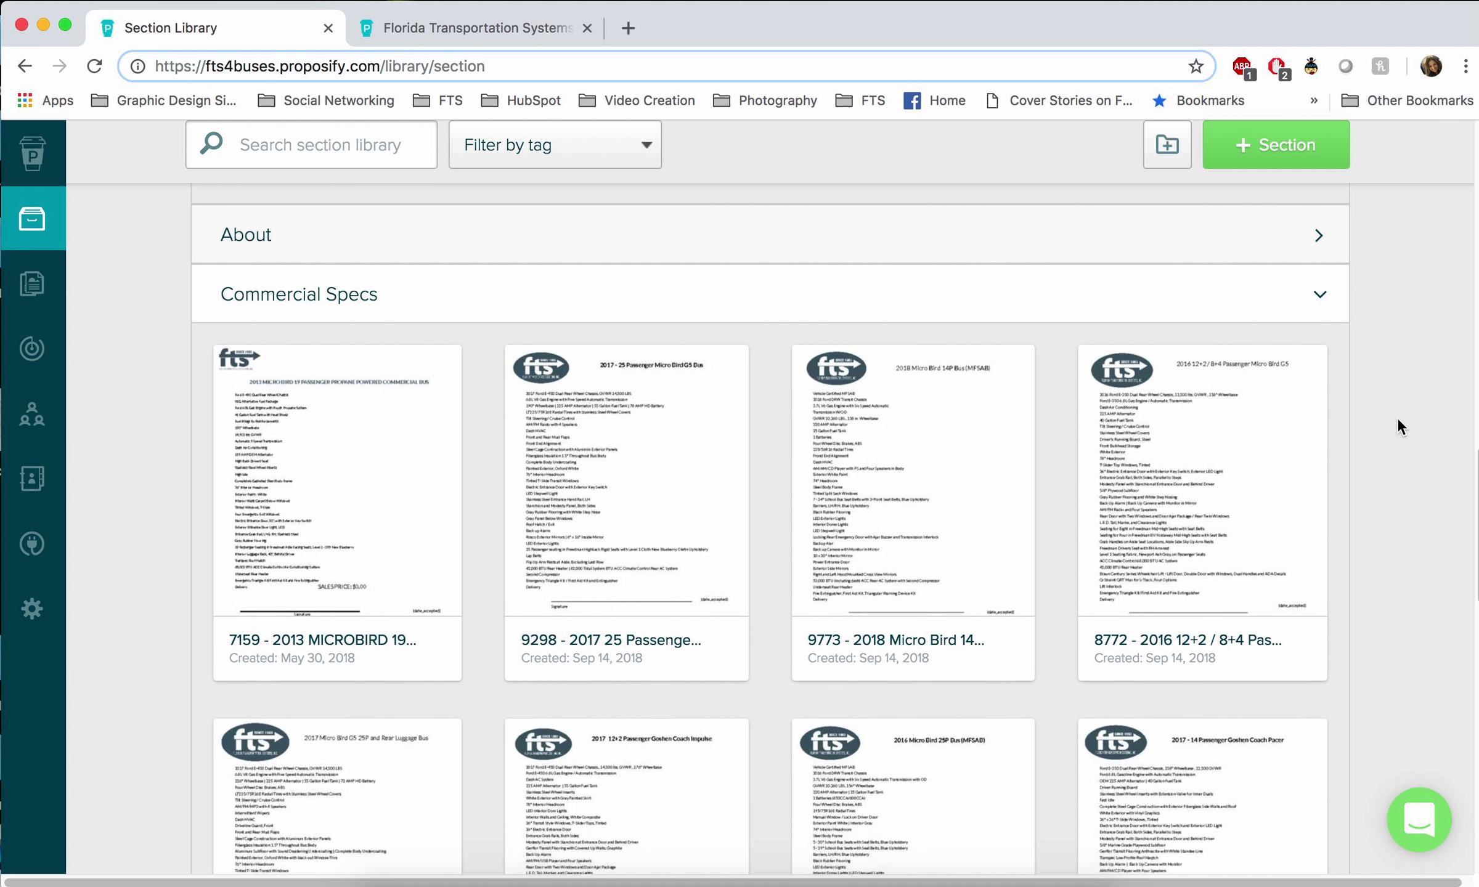
scroll(1397, 417, down, 3)
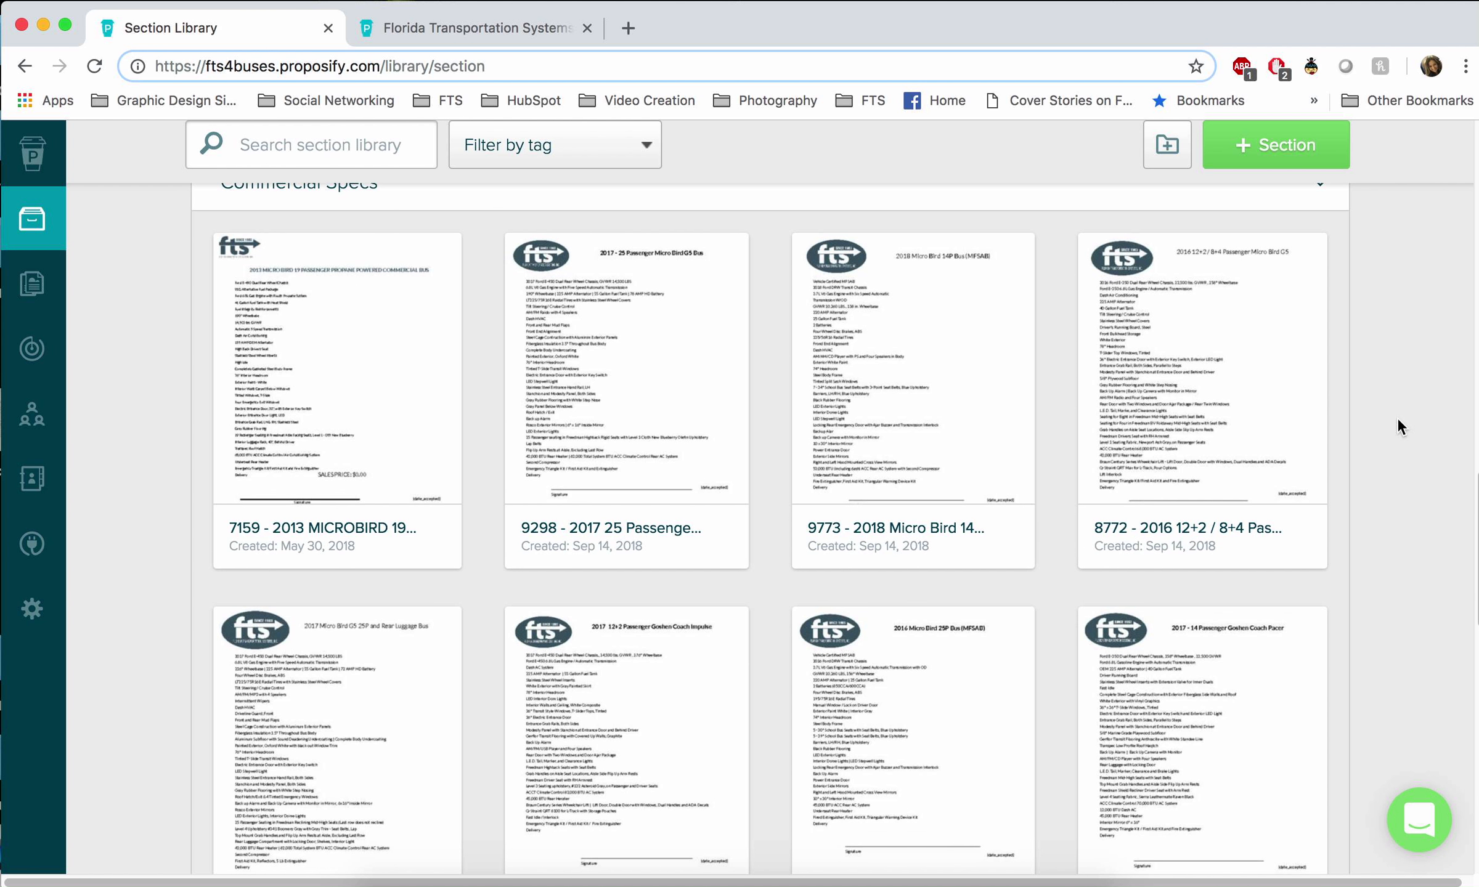
scroll(1397, 417, down, 1)
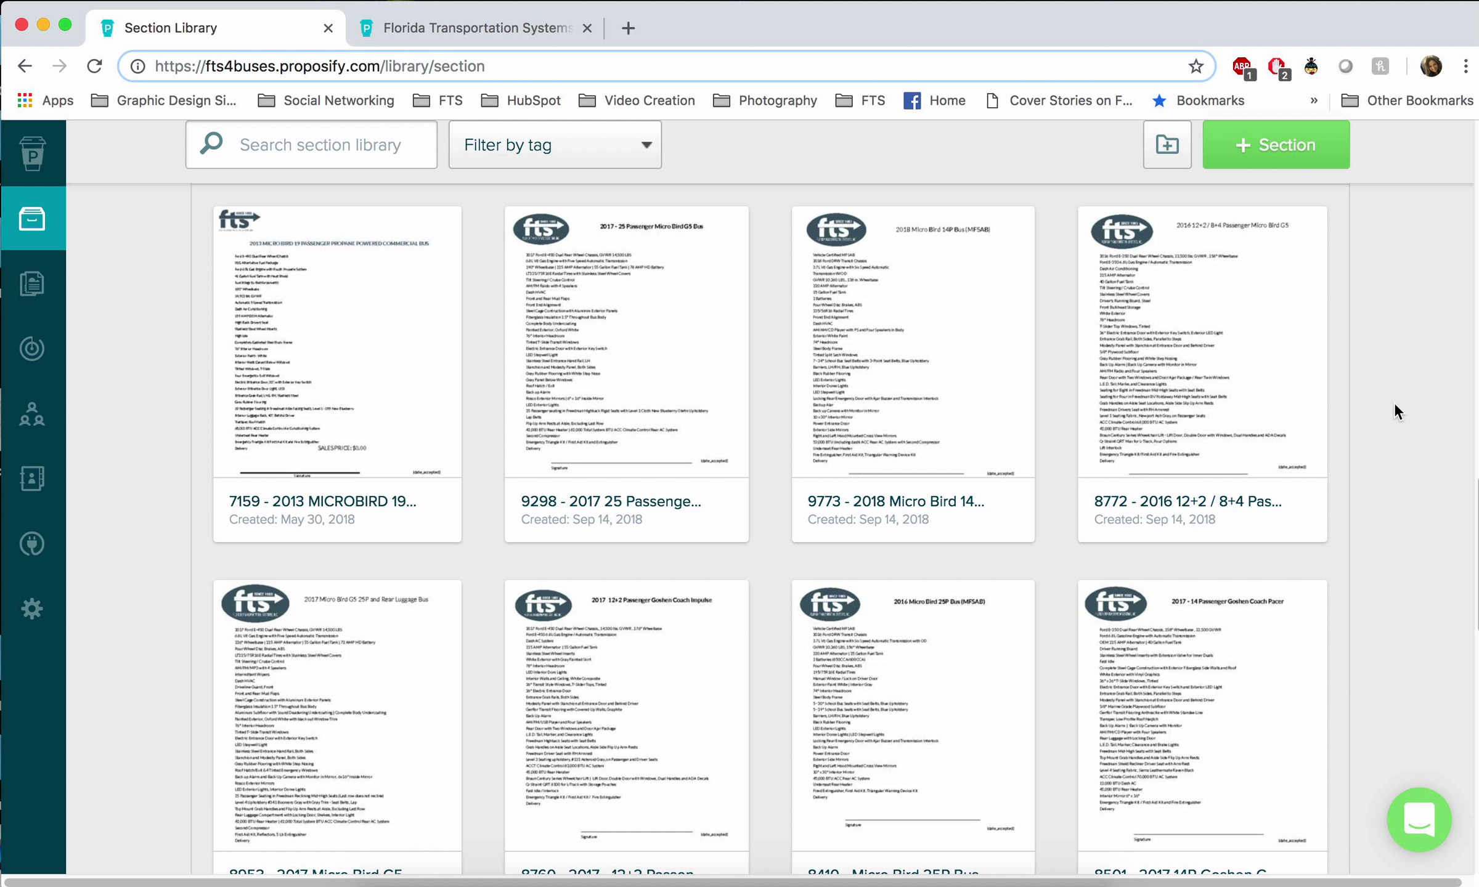
scroll(1394, 402, down, 1)
scroll(1395, 405, down, 4)
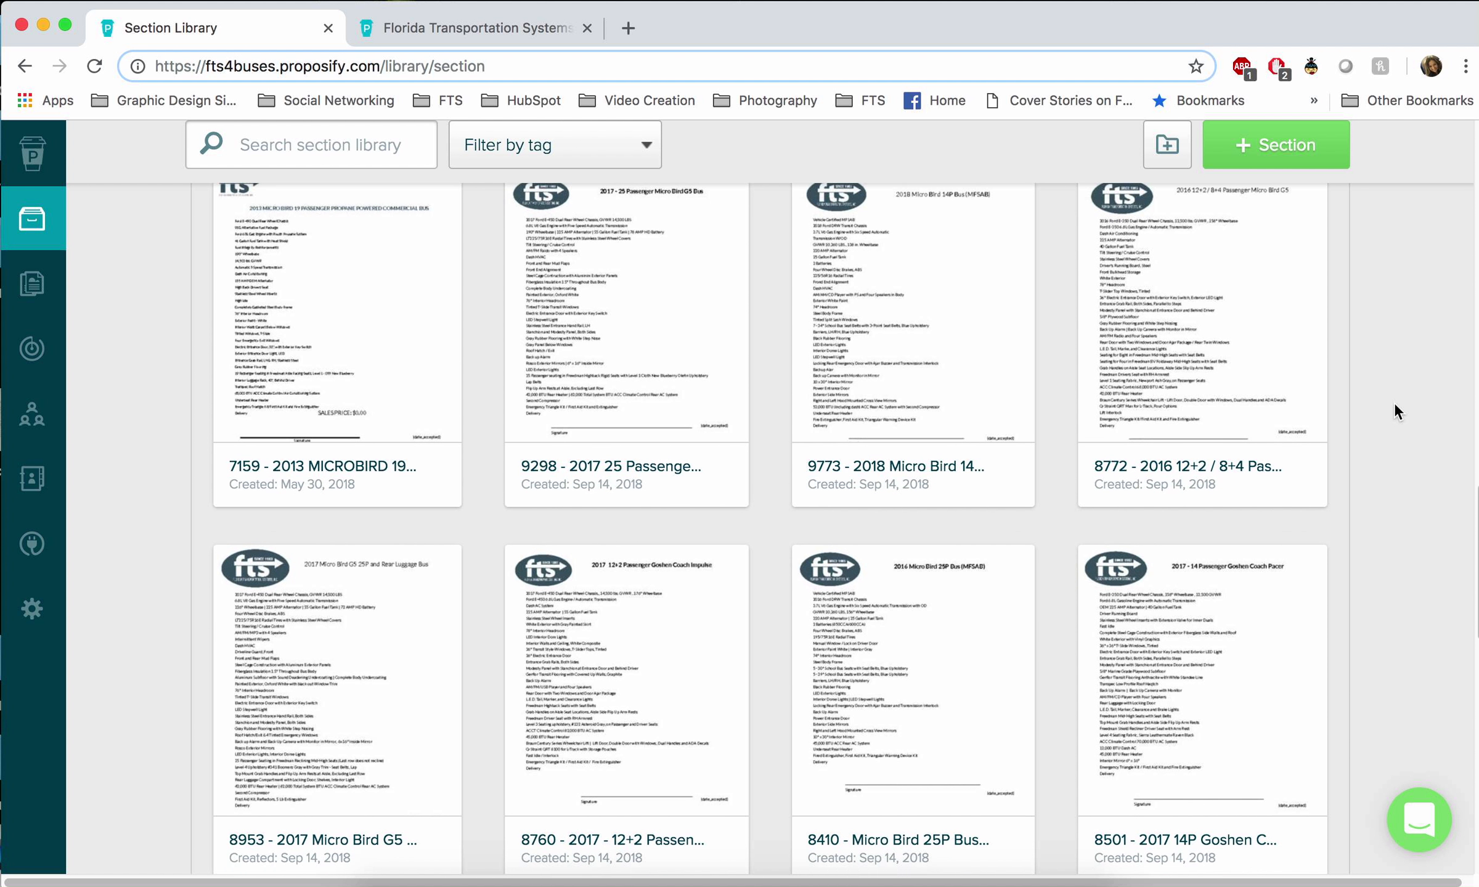
scroll(1393, 402, down, 5)
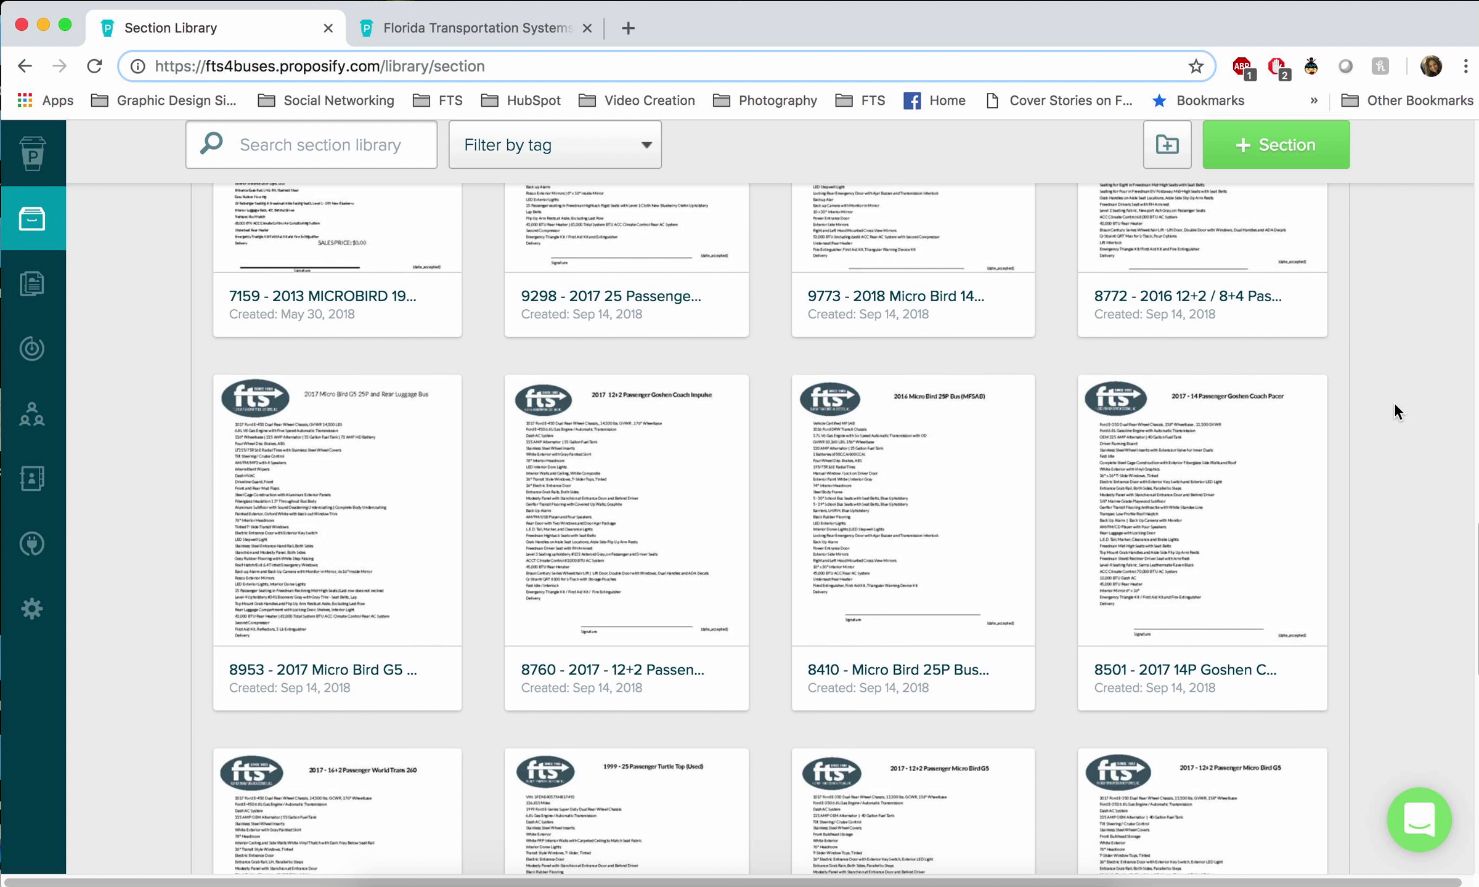
scroll(1393, 401, down, 20)
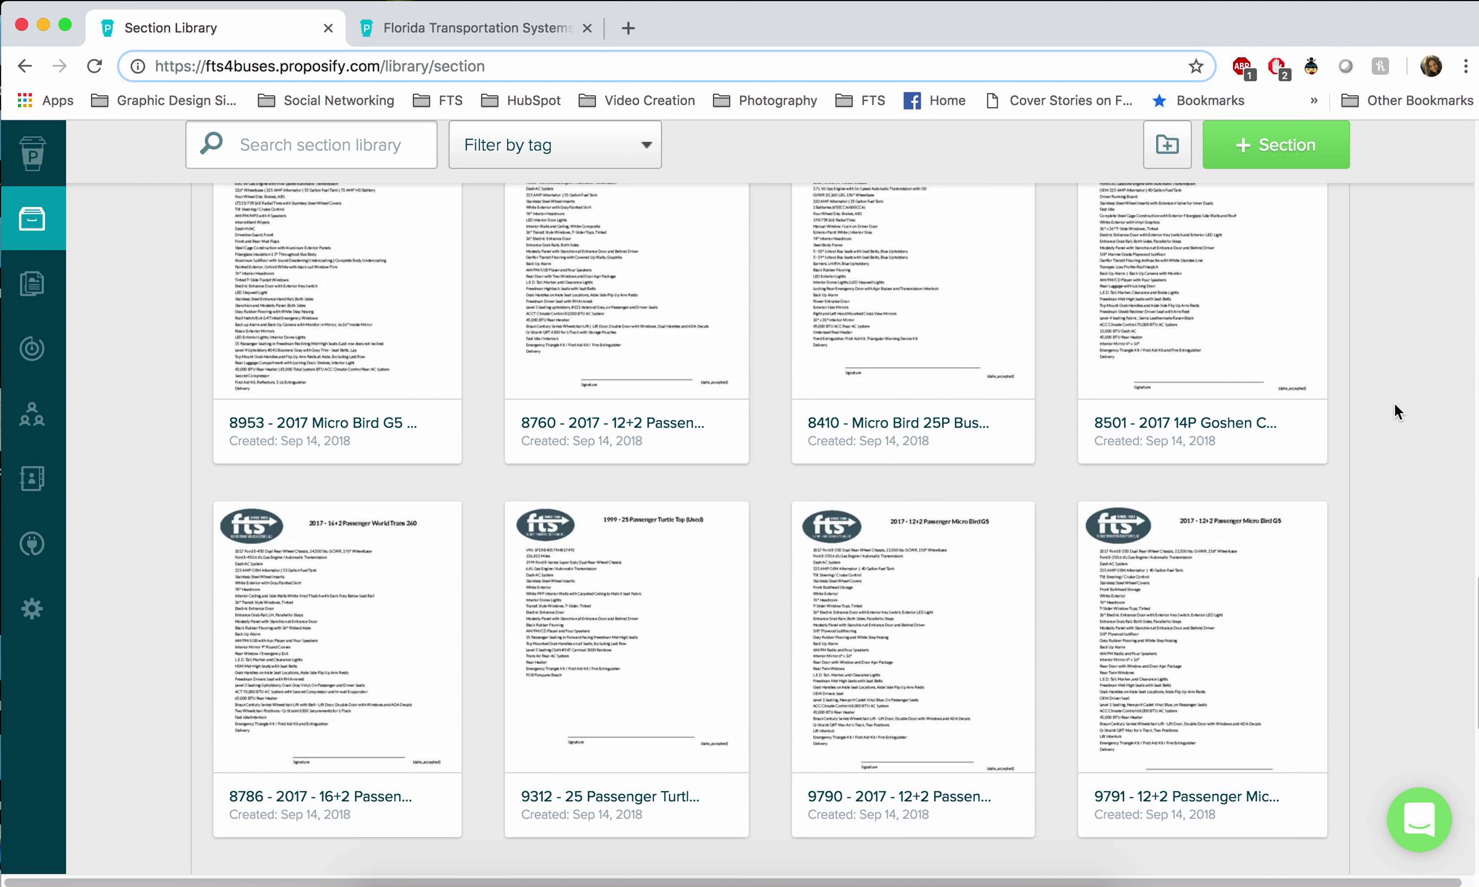
scroll(1392, 403, down, 15)
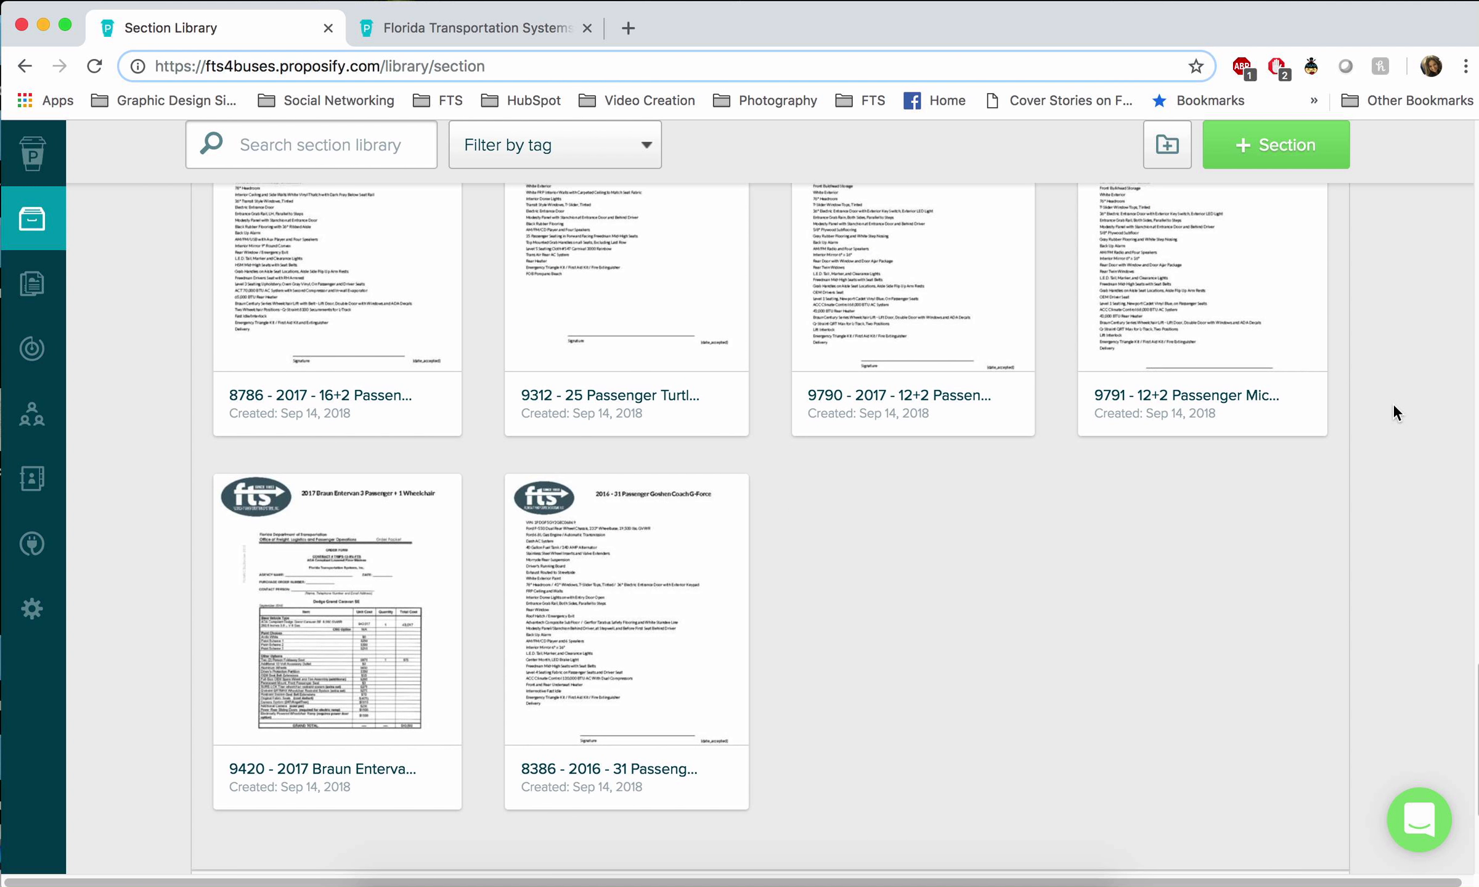
scroll(1395, 412, down, 4)
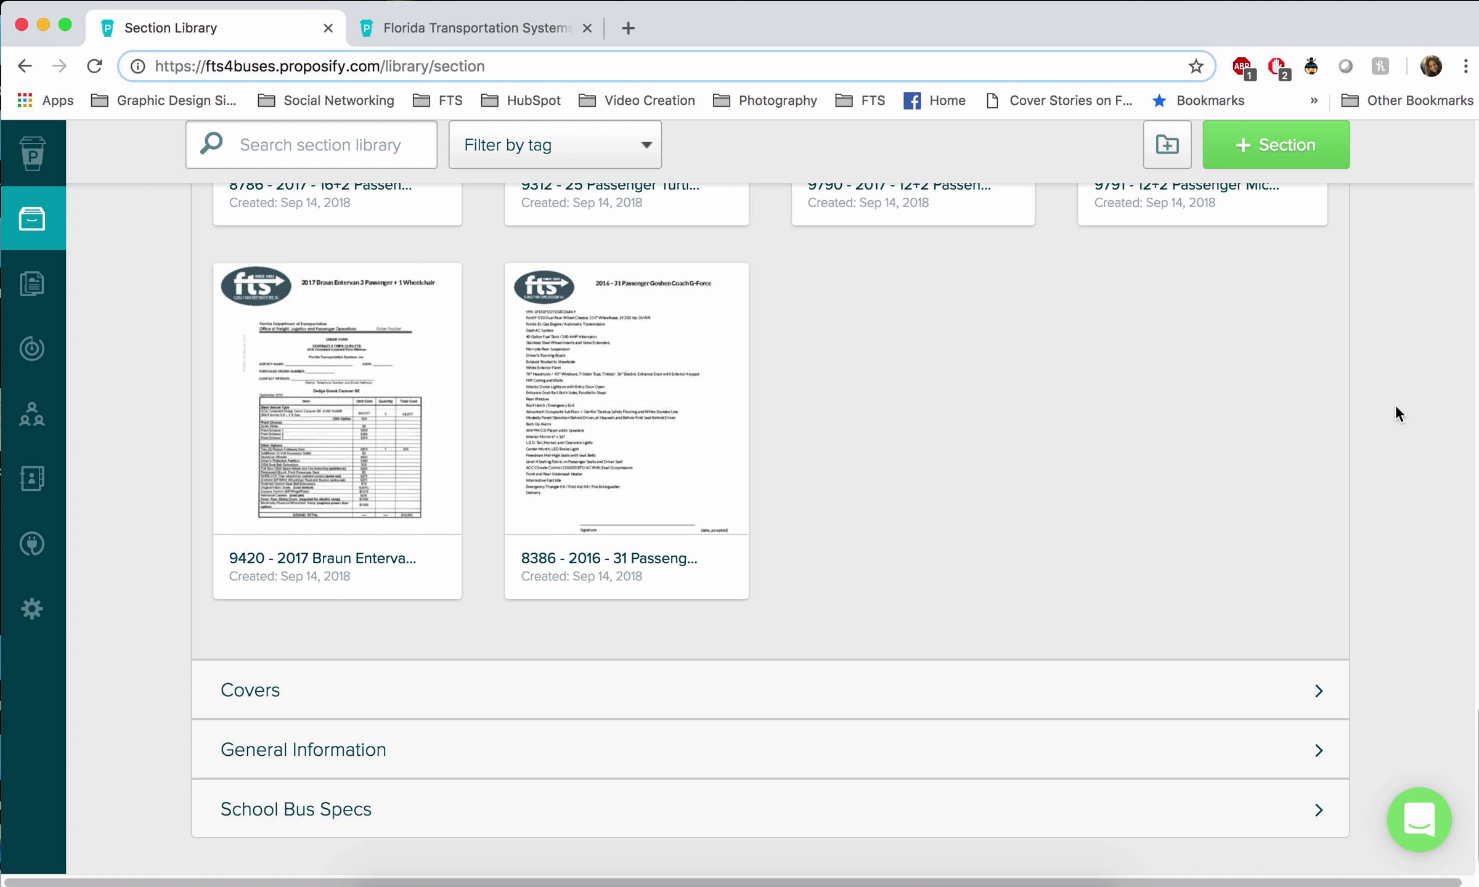
scroll(1396, 405, up, 20)
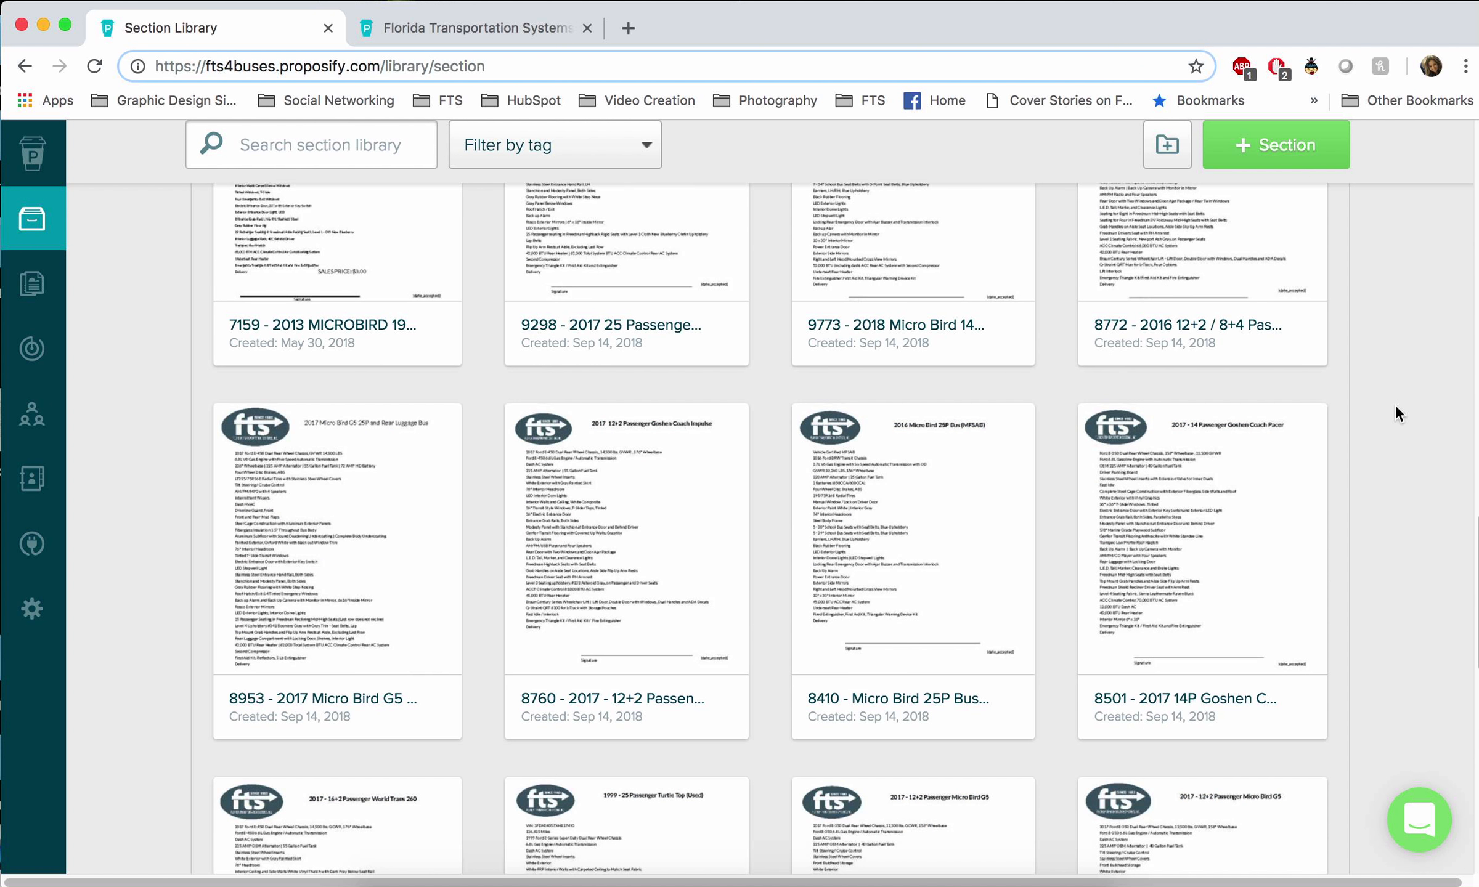
scroll(1380, 382, down, 8)
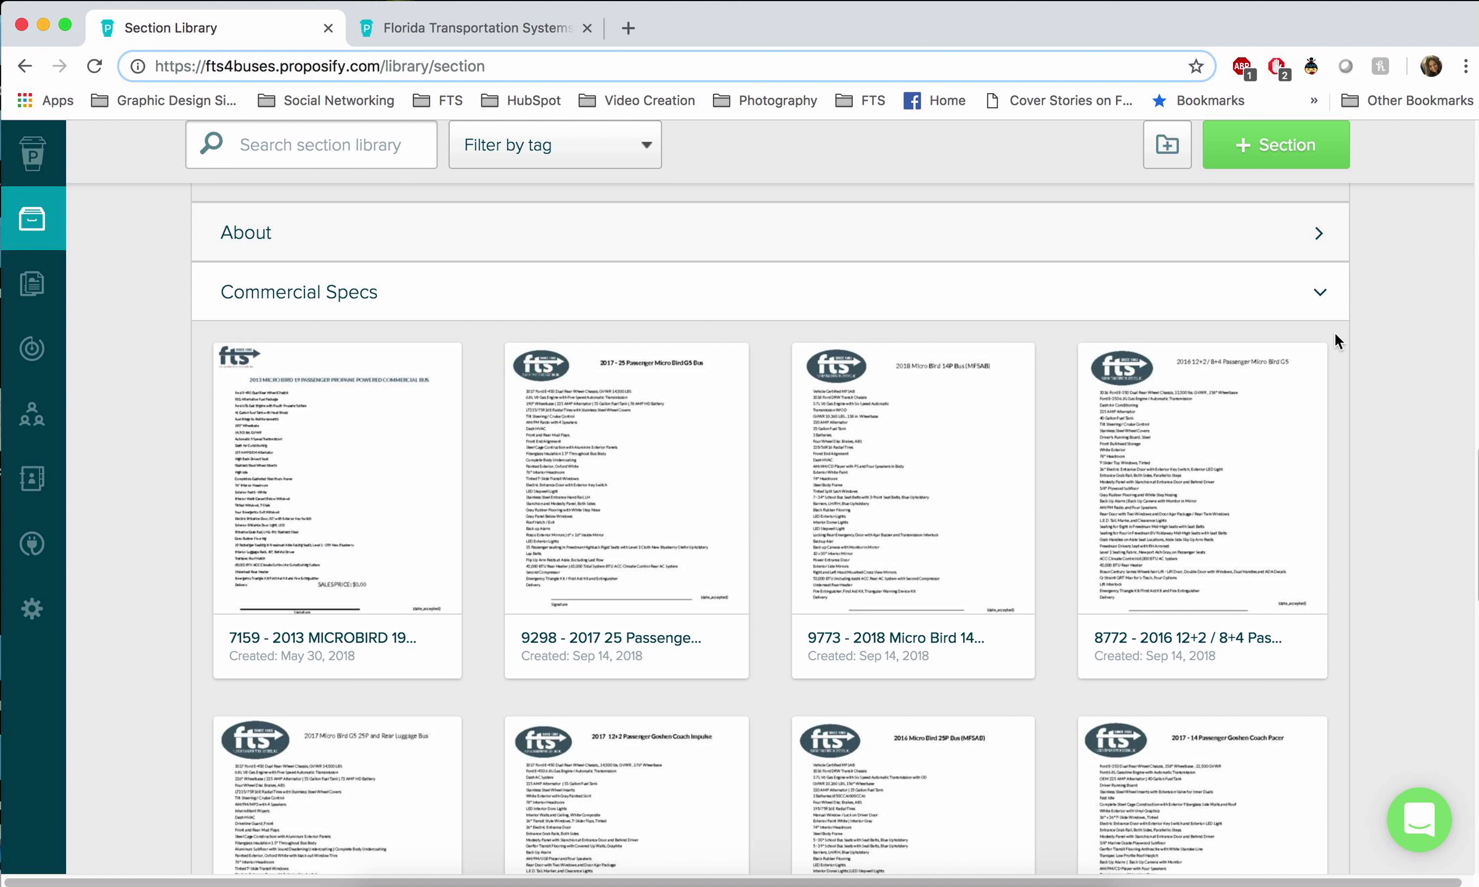
- Collapse the Commercial Specs folder and the Default Folder, and look inside the Covers and General Information folders
click(1315, 296)
scroll(1312, 363, up, 20)
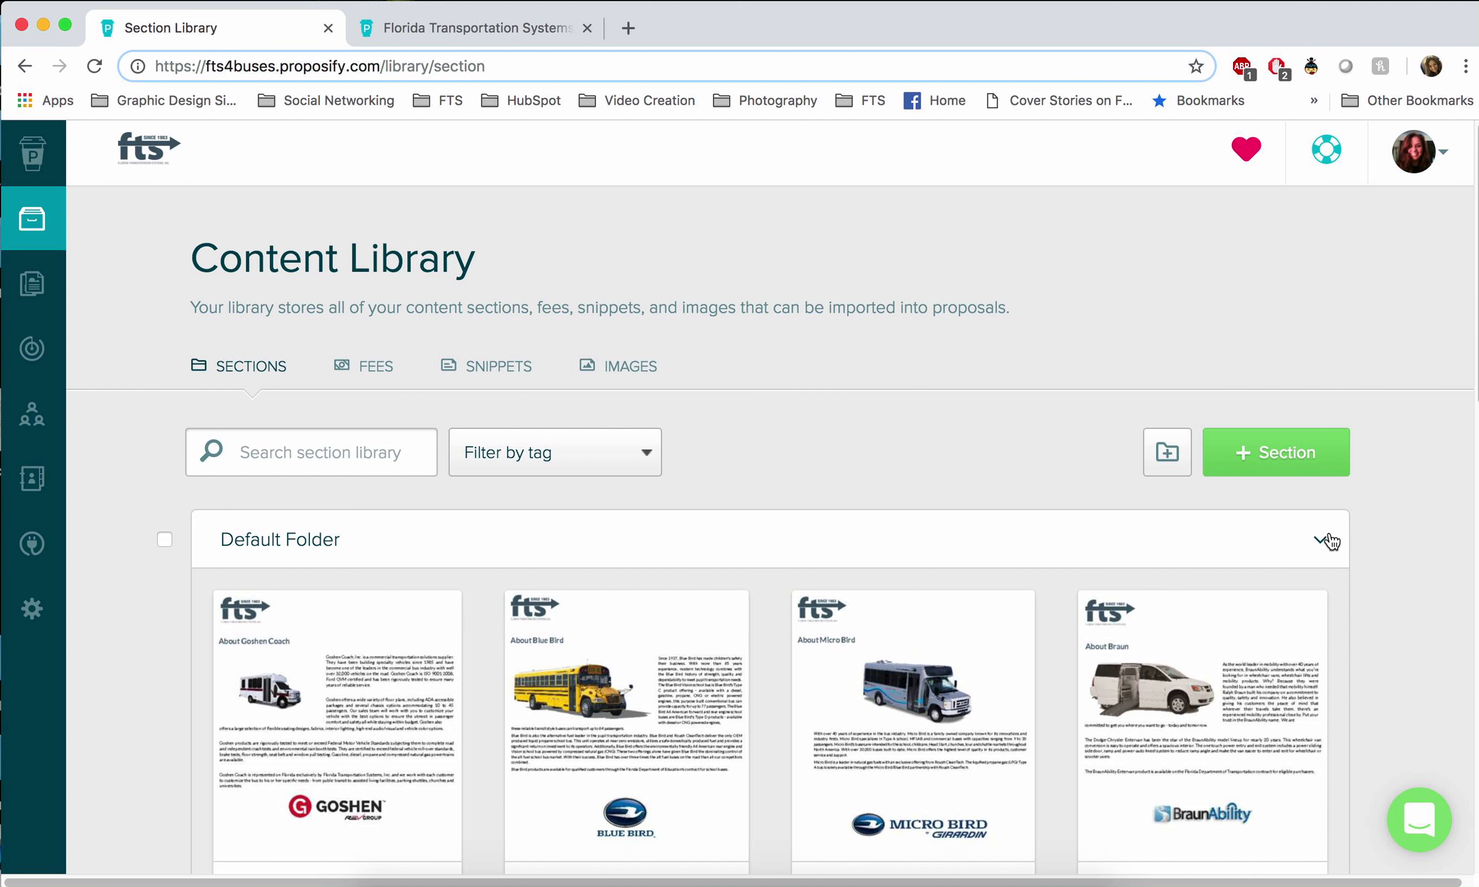
click(1323, 537)
scroll(1102, 493, down, 2)
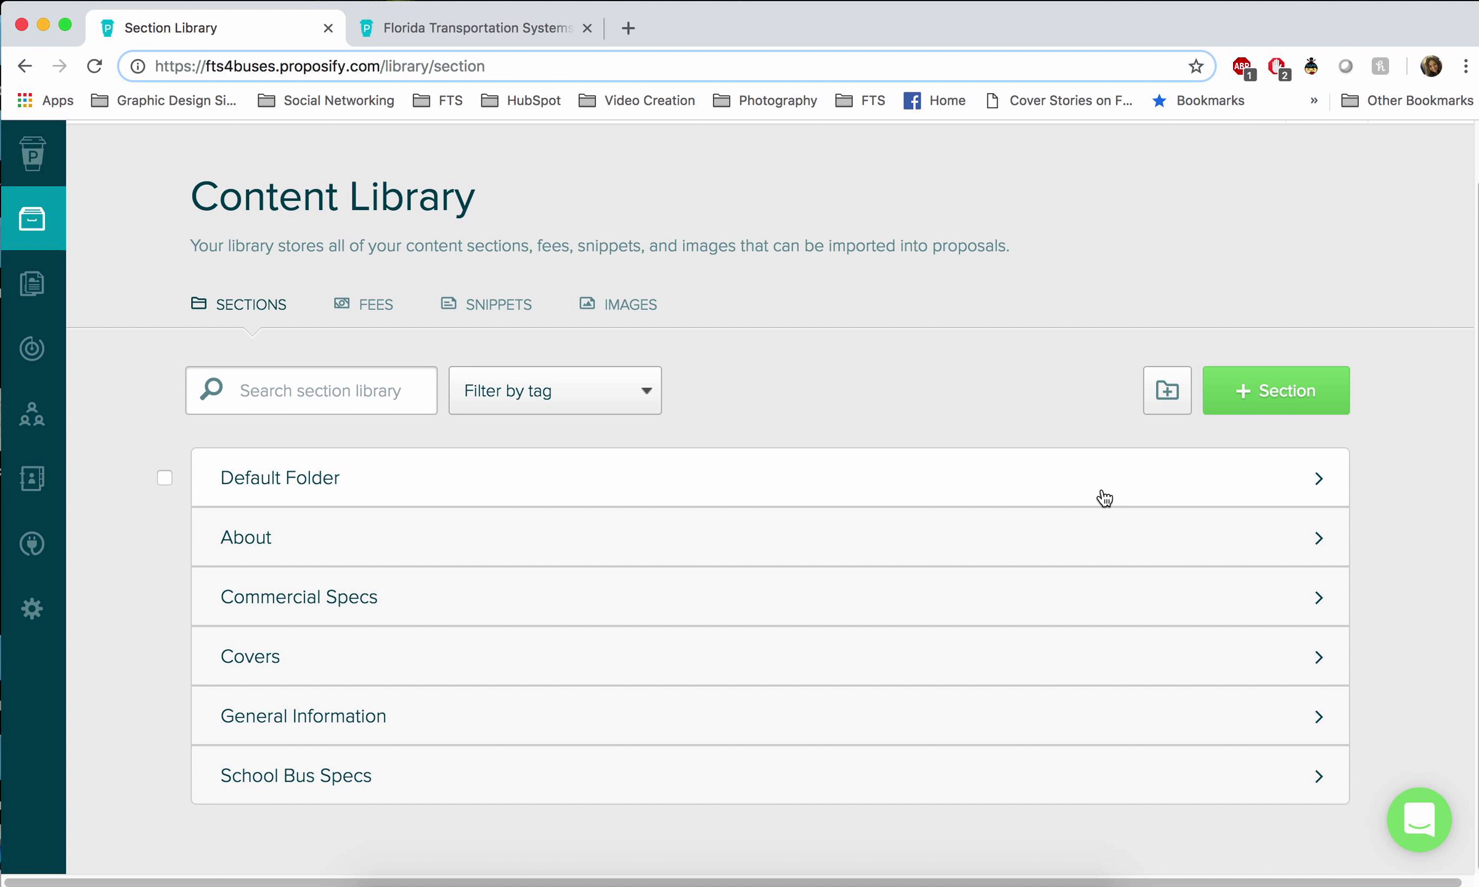
click(1327, 659)
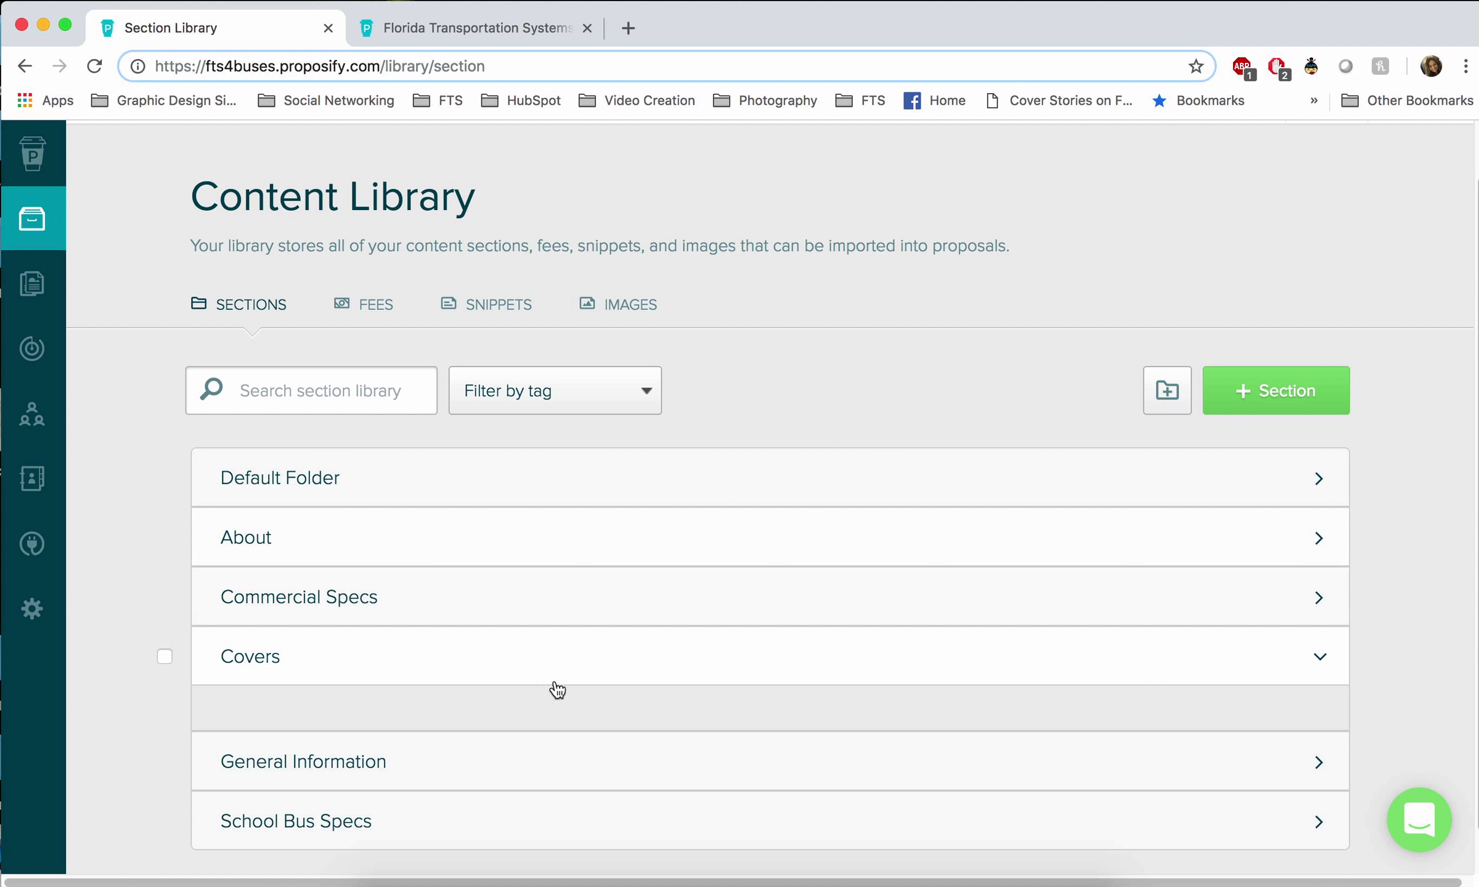
click(533, 756)
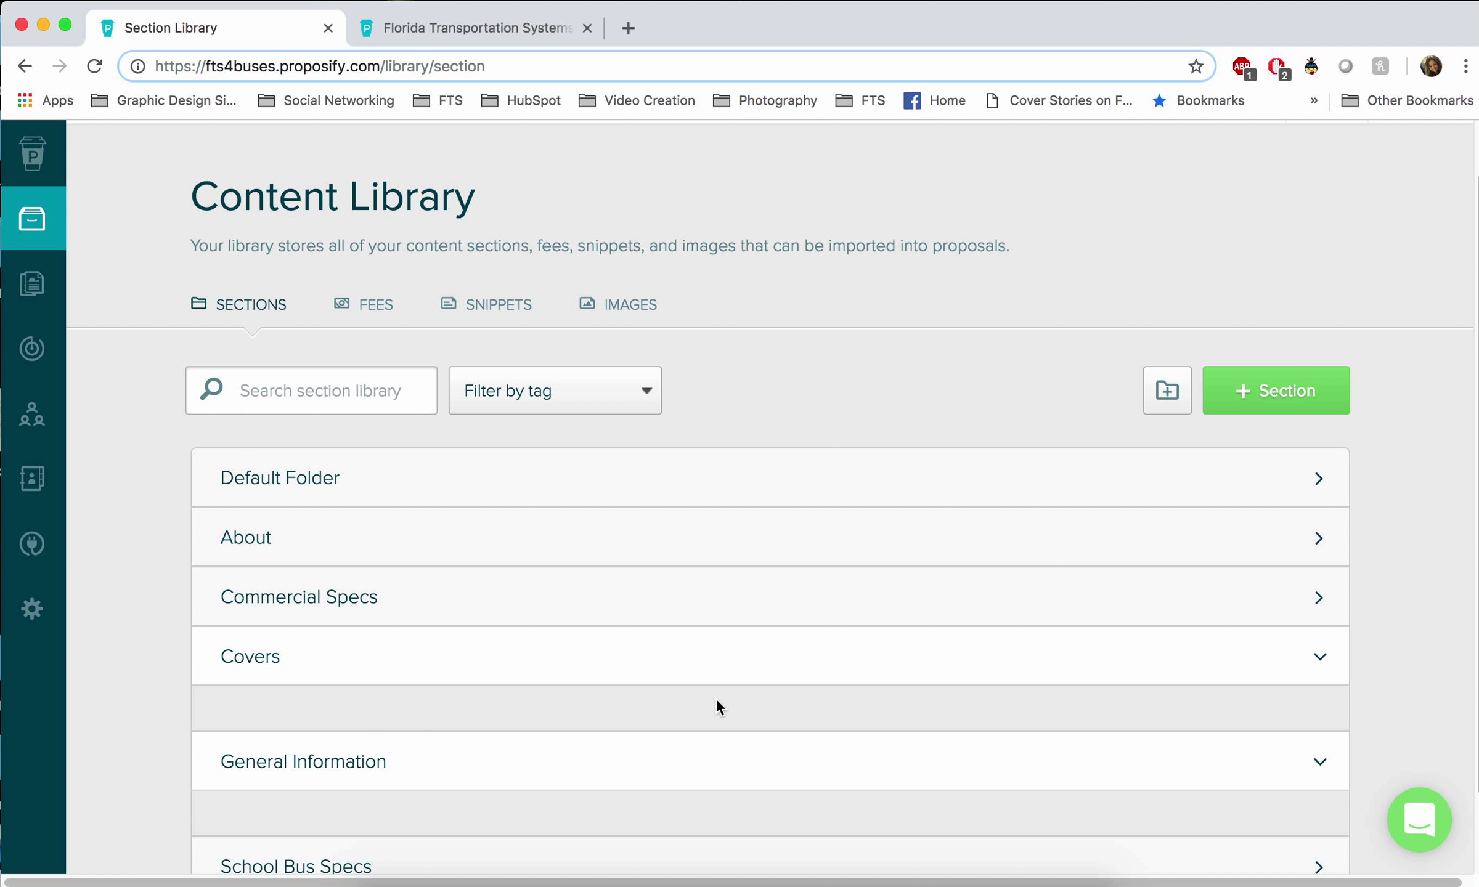
- Open the Templates area and look through the saved proposal templates
mouse_move(61, 287)
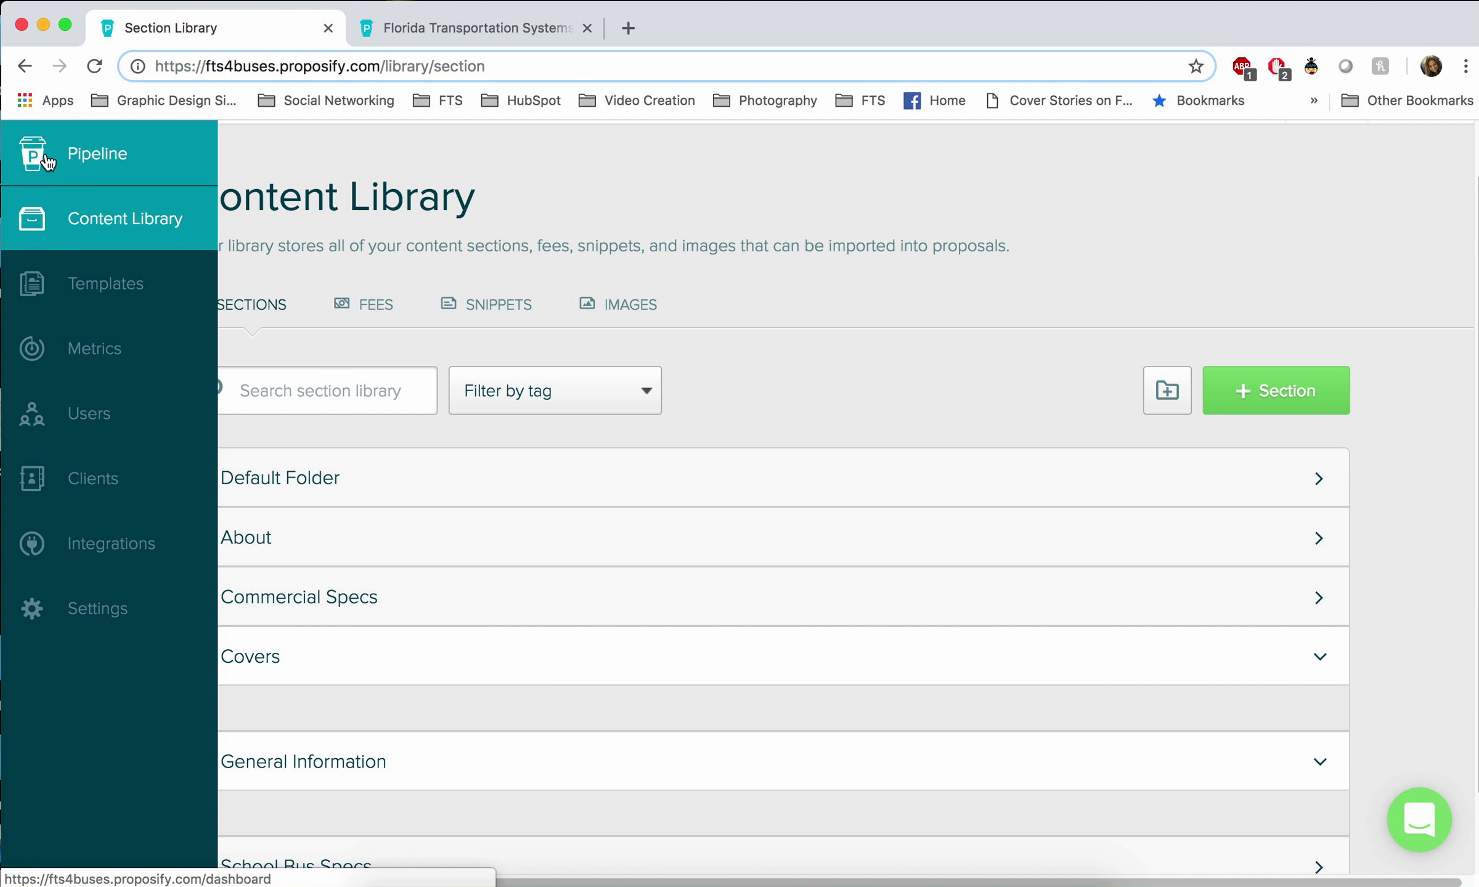
click(77, 290)
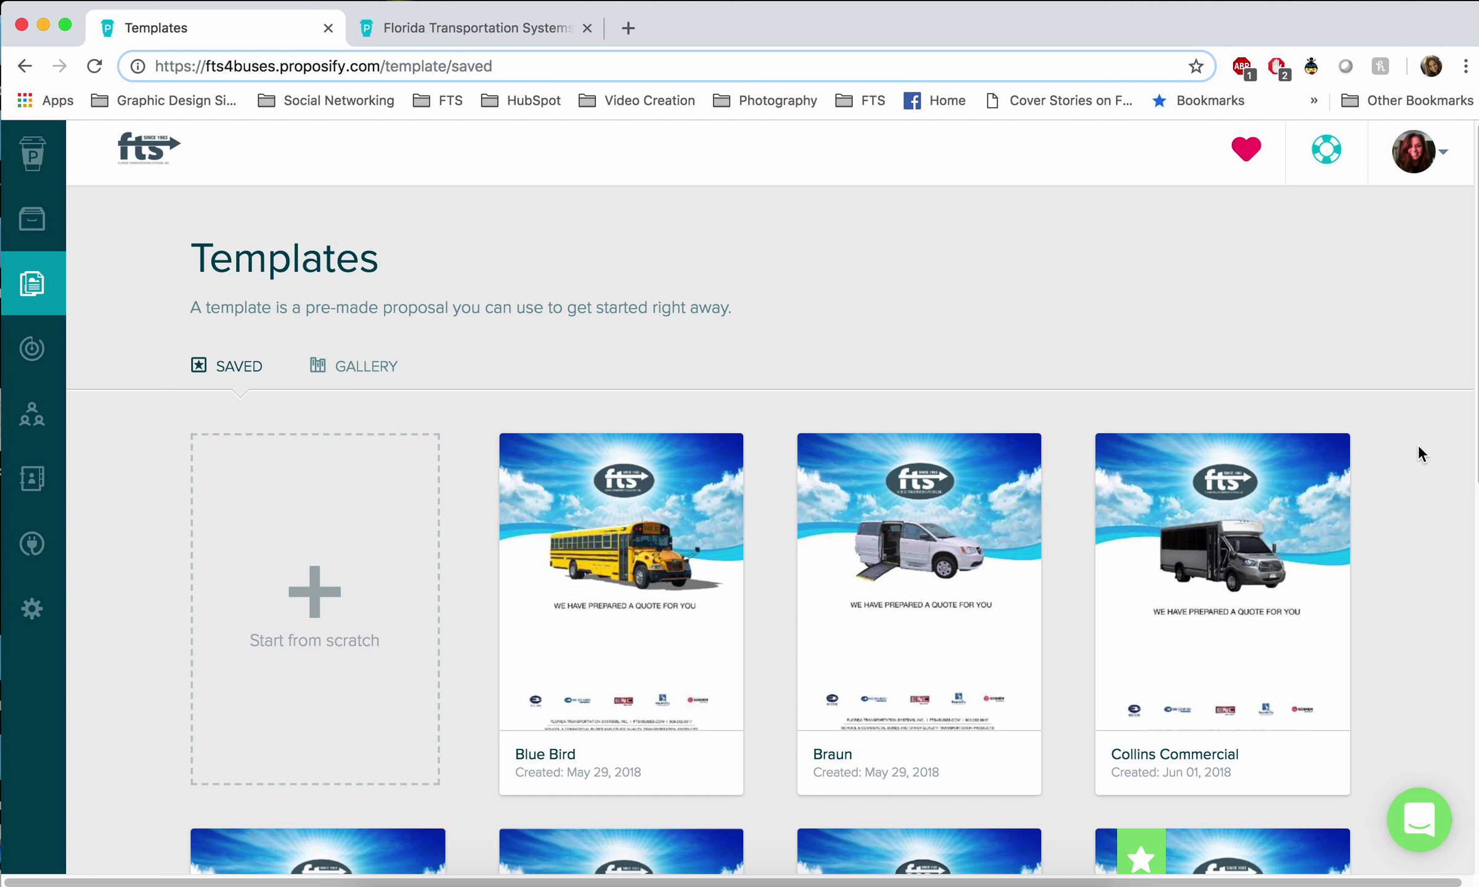
scroll(1418, 445, down, 1)
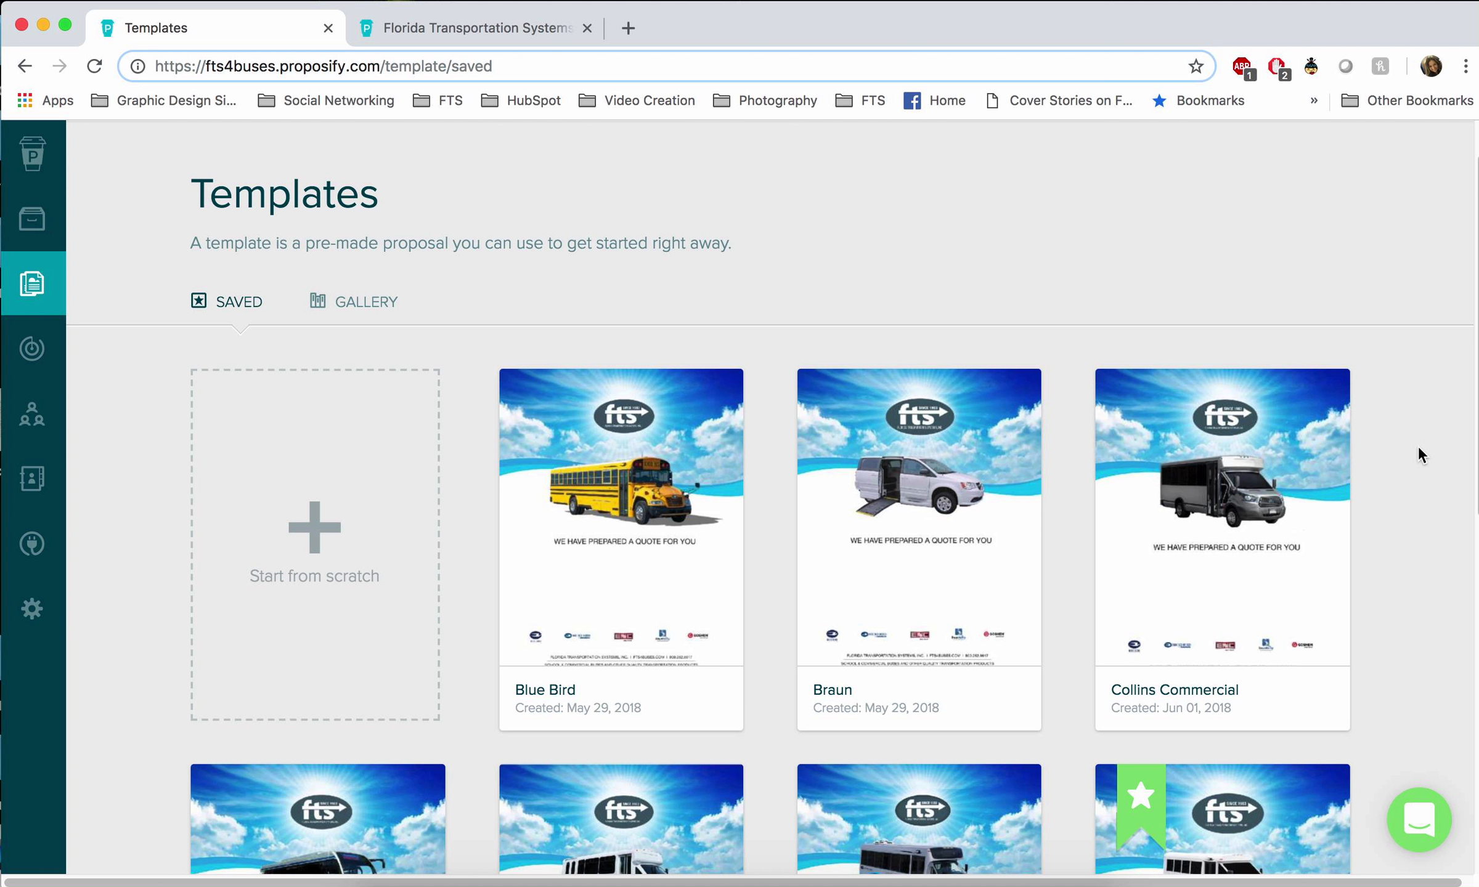
scroll(1418, 448, down, 1)
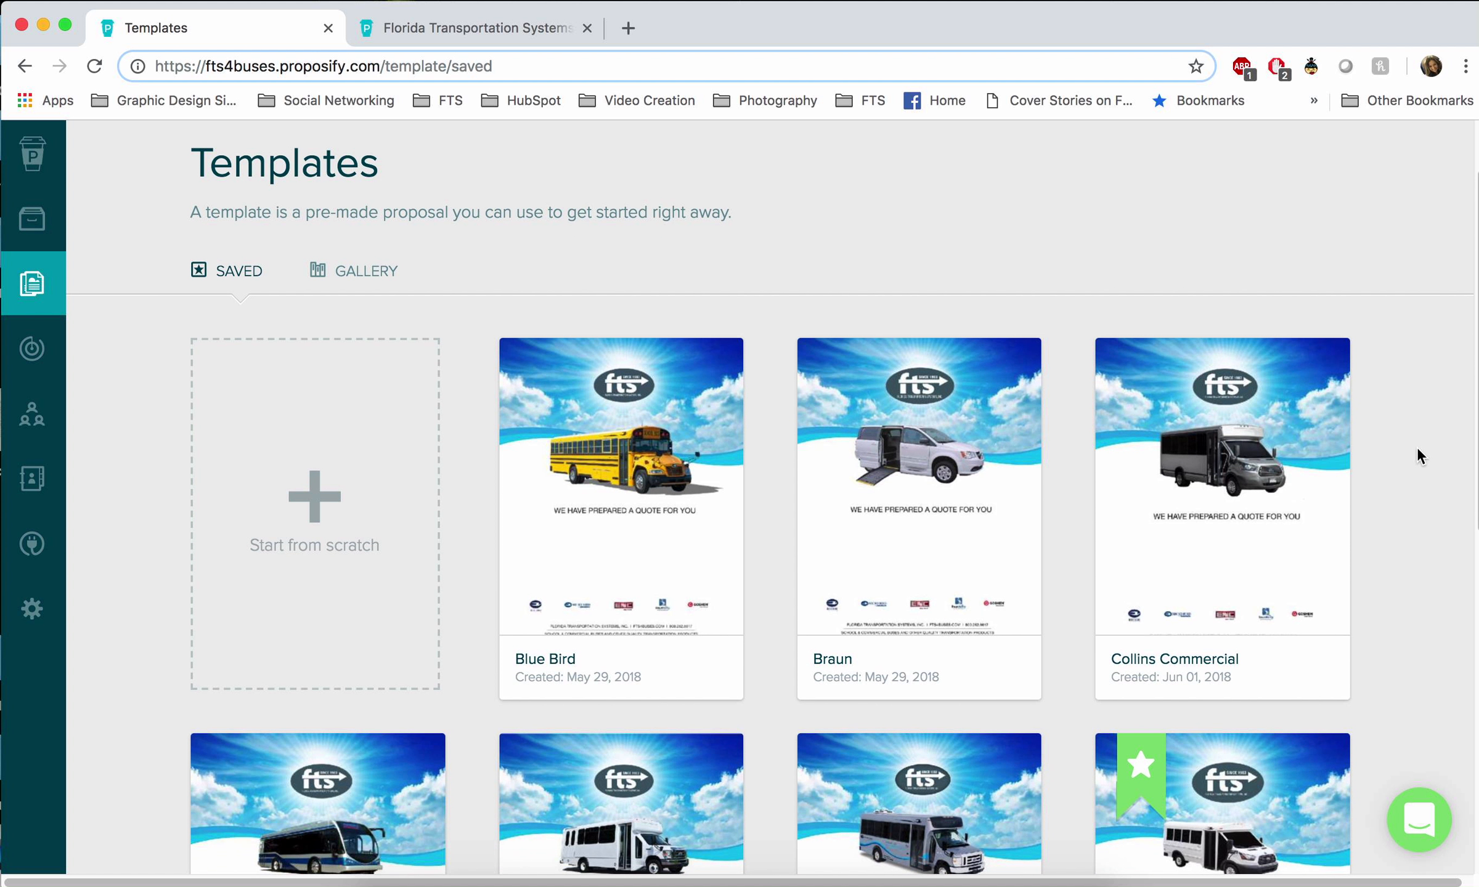
scroll(1418, 449, down, 2)
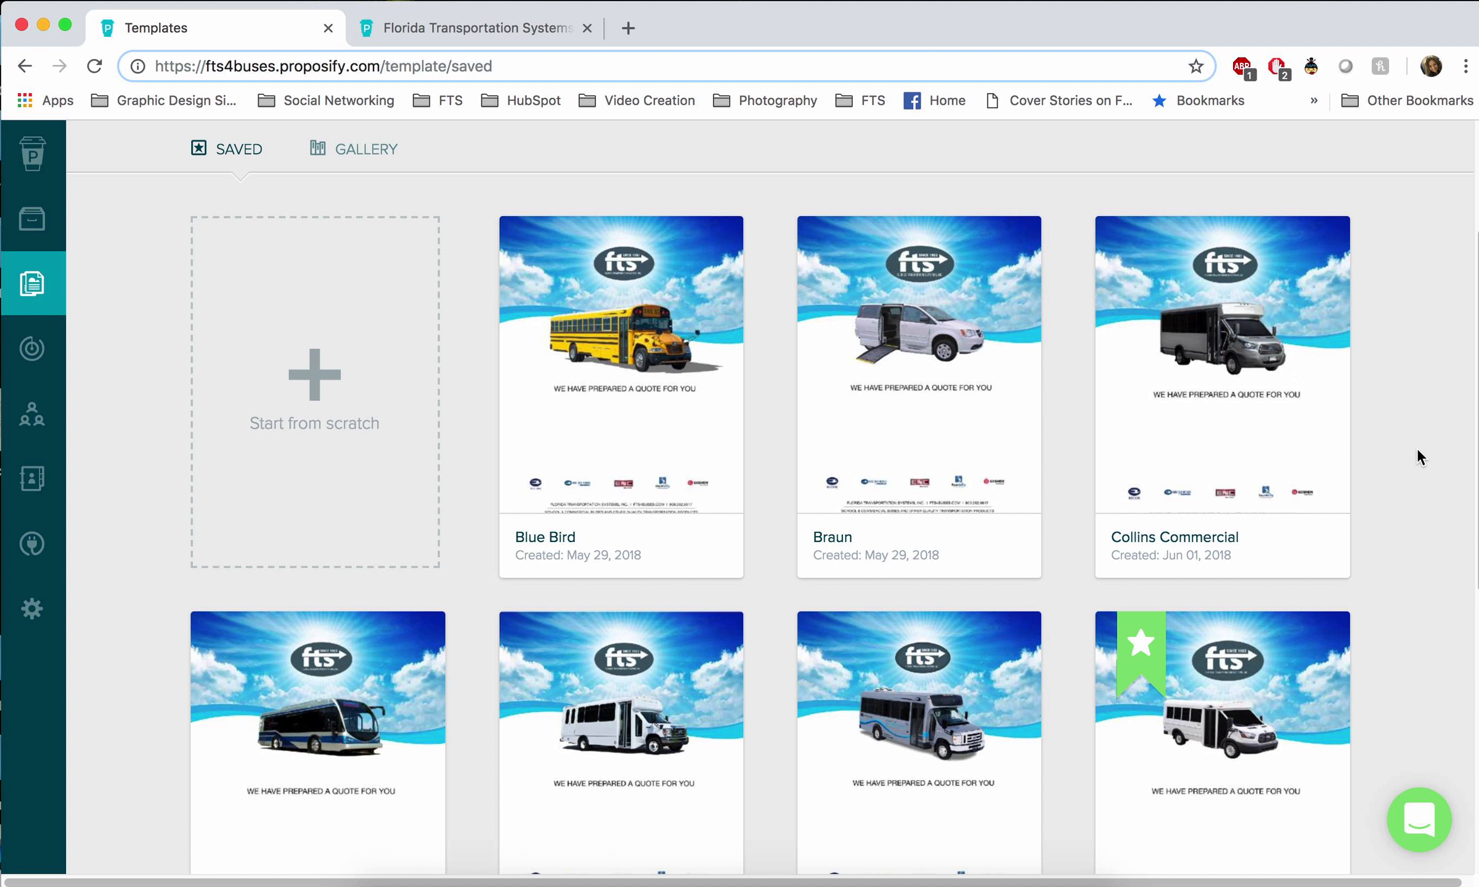
- Examine the rest of the saved templates, from Blue Bird down to World Trans, and return to the start of the list
scroll(1417, 447, down, 2)
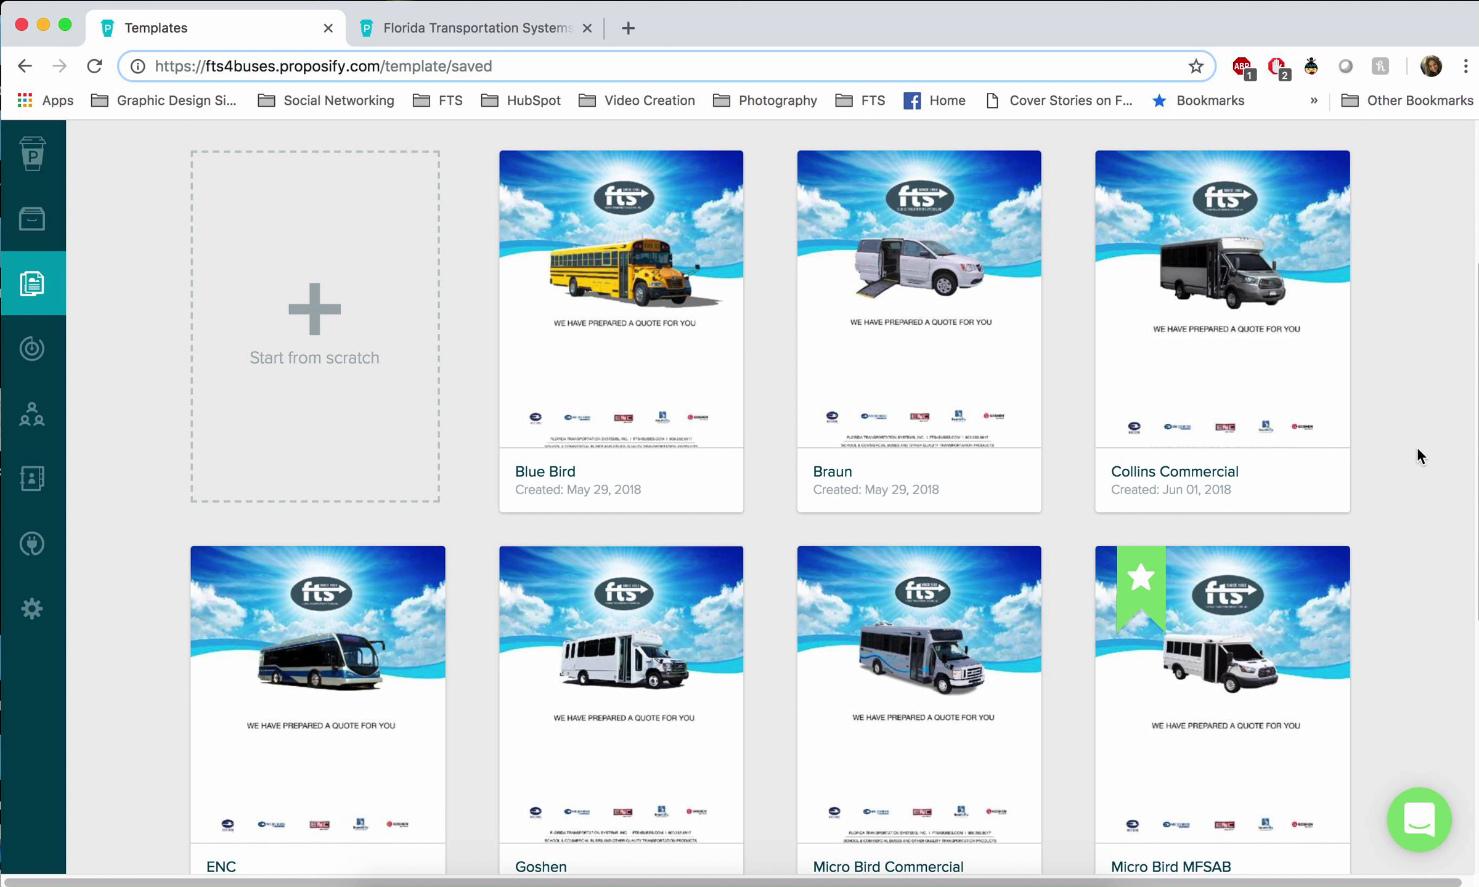
scroll(1418, 449, down, 2)
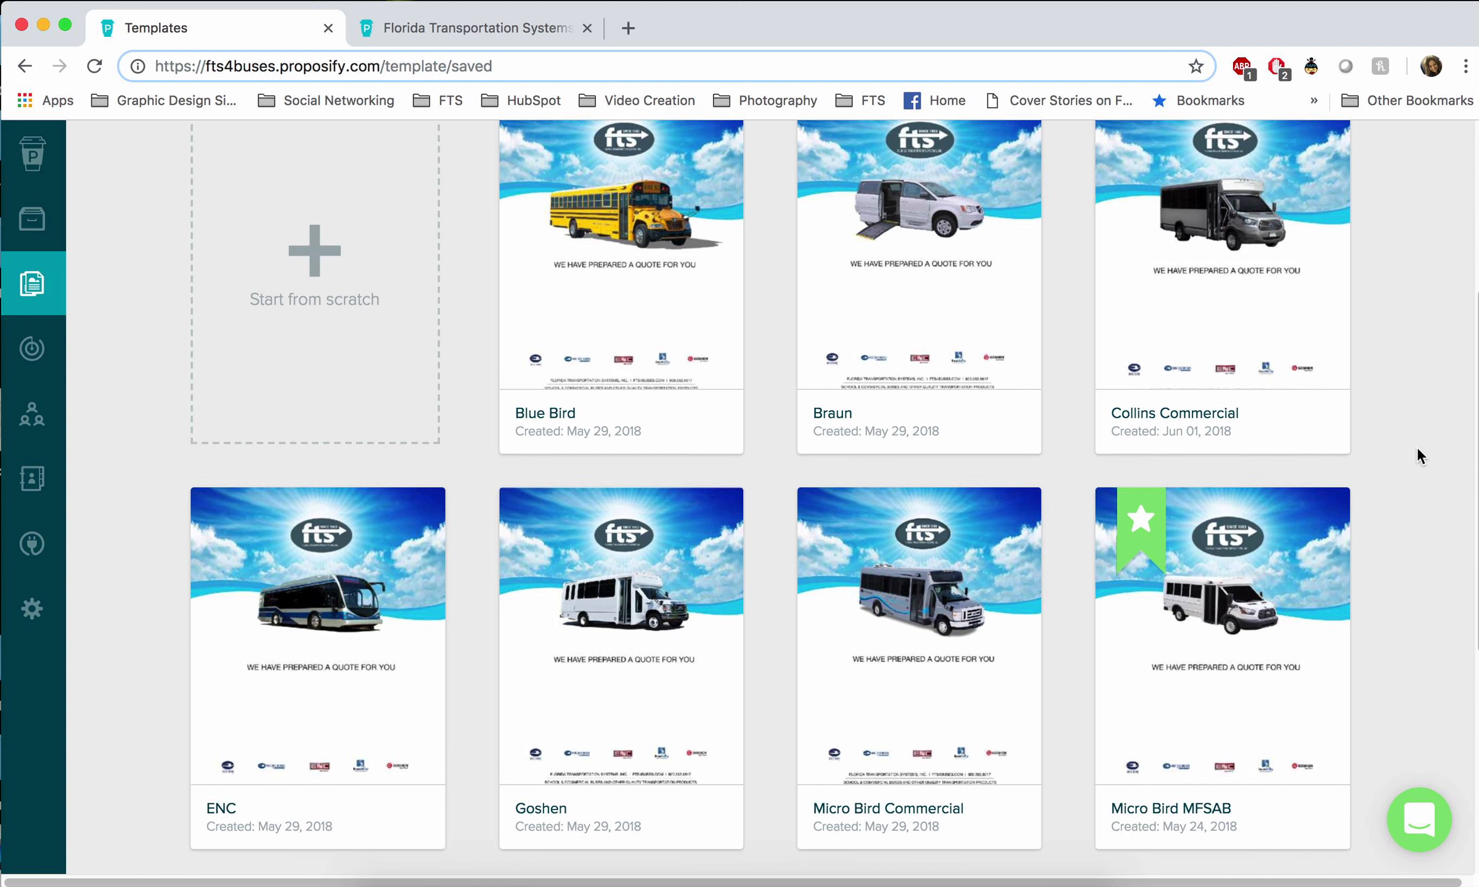
scroll(1418, 449, down, 3)
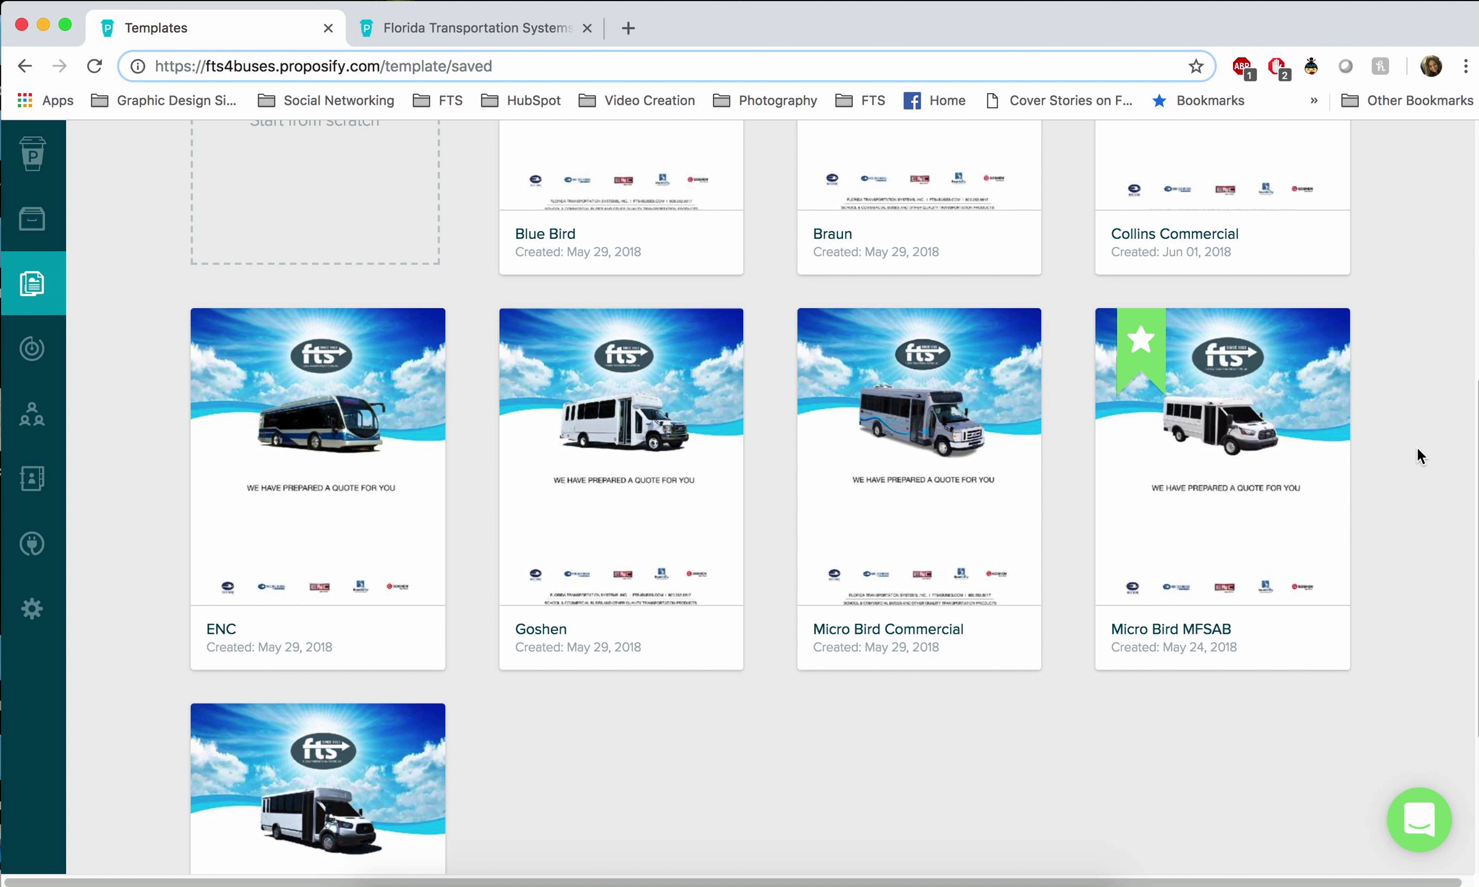
scroll(1417, 447, down, 1)
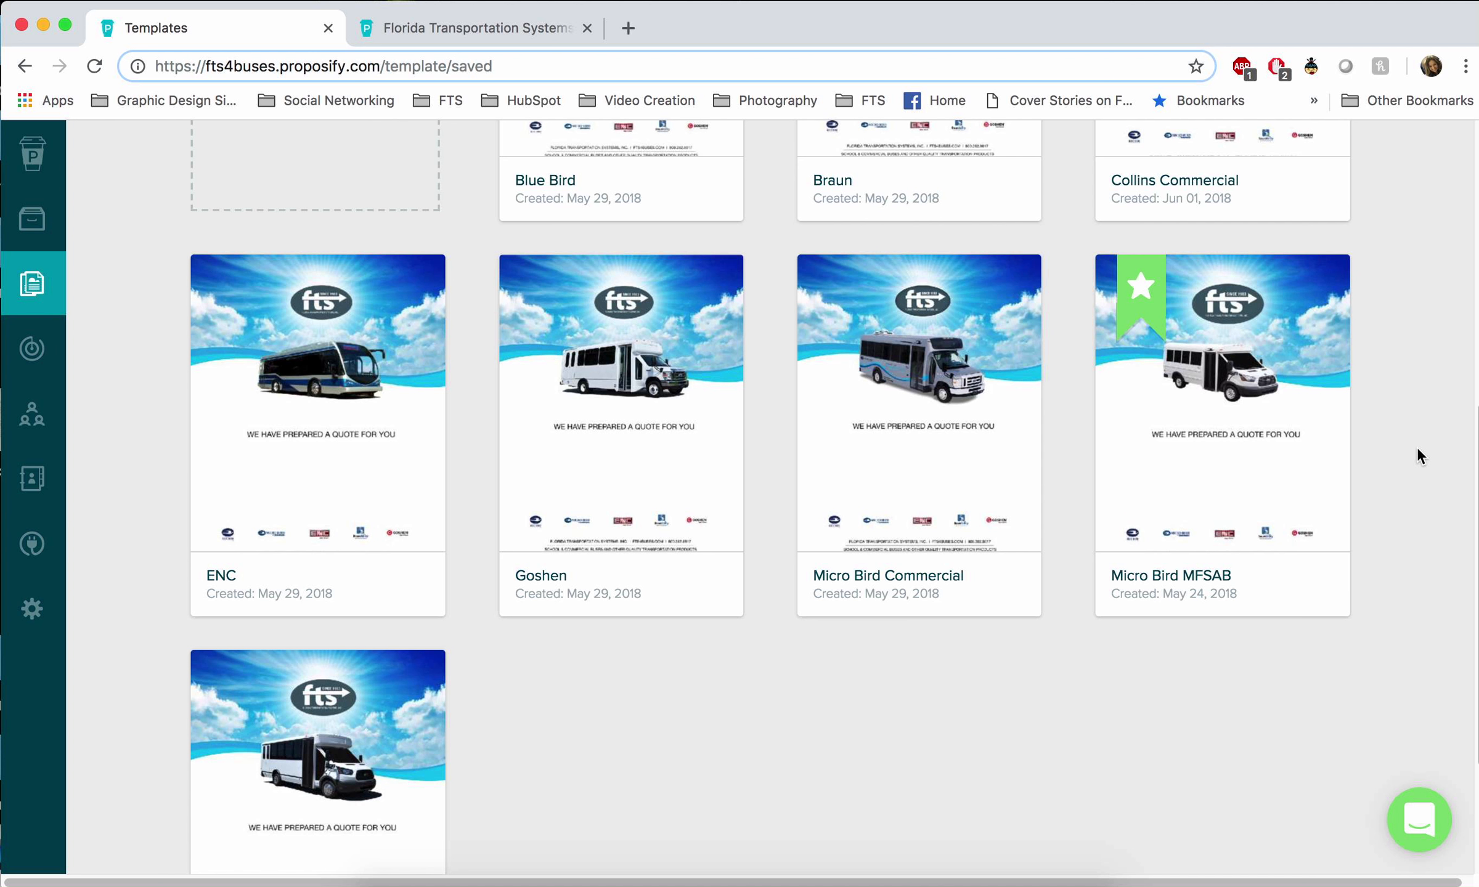
scroll(1418, 450, down, 3)
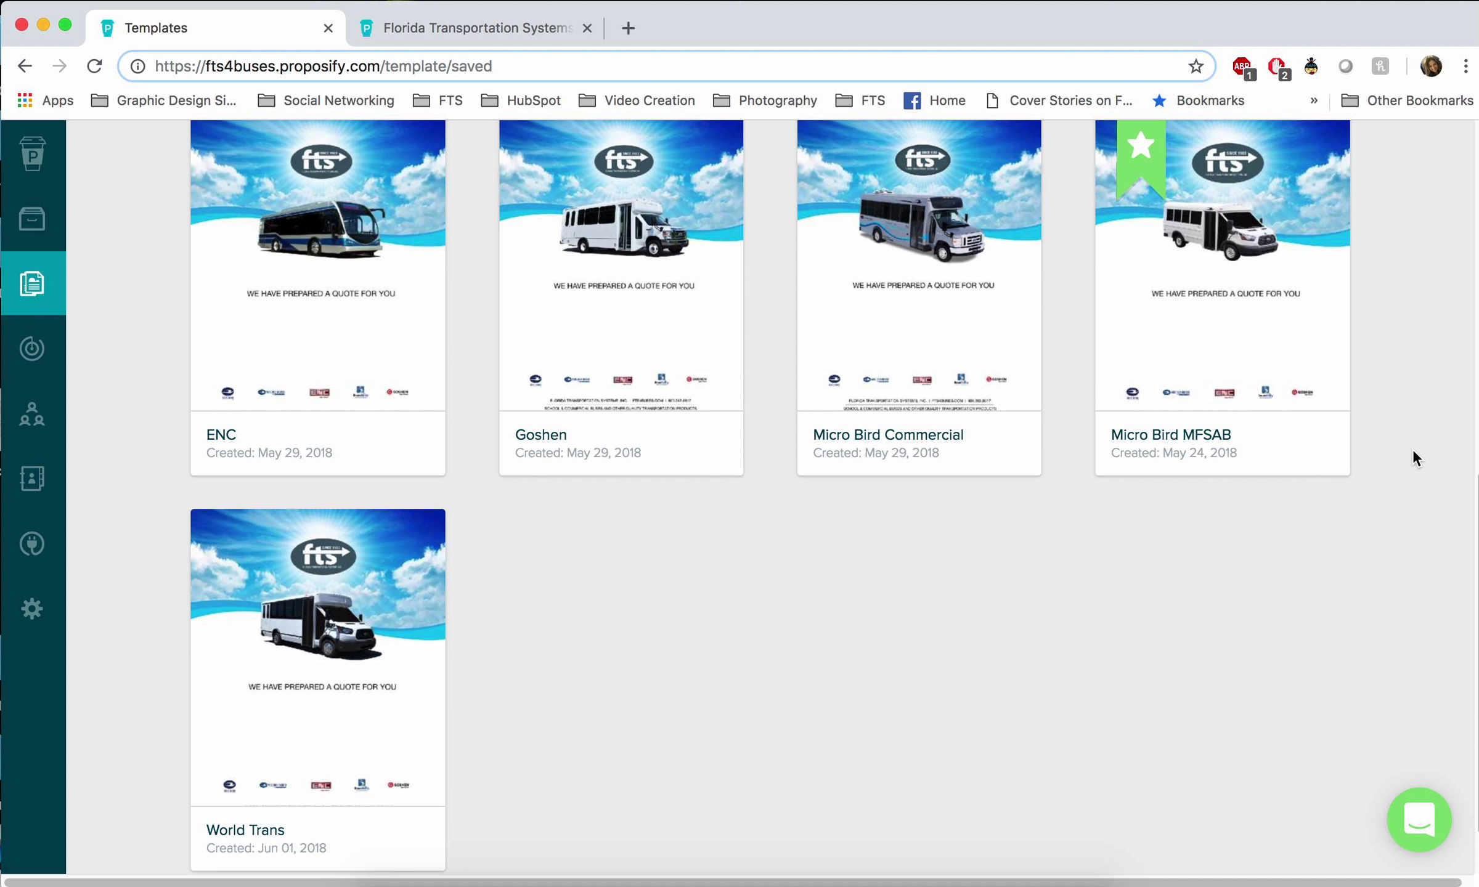
scroll(996, 553, up, 14)
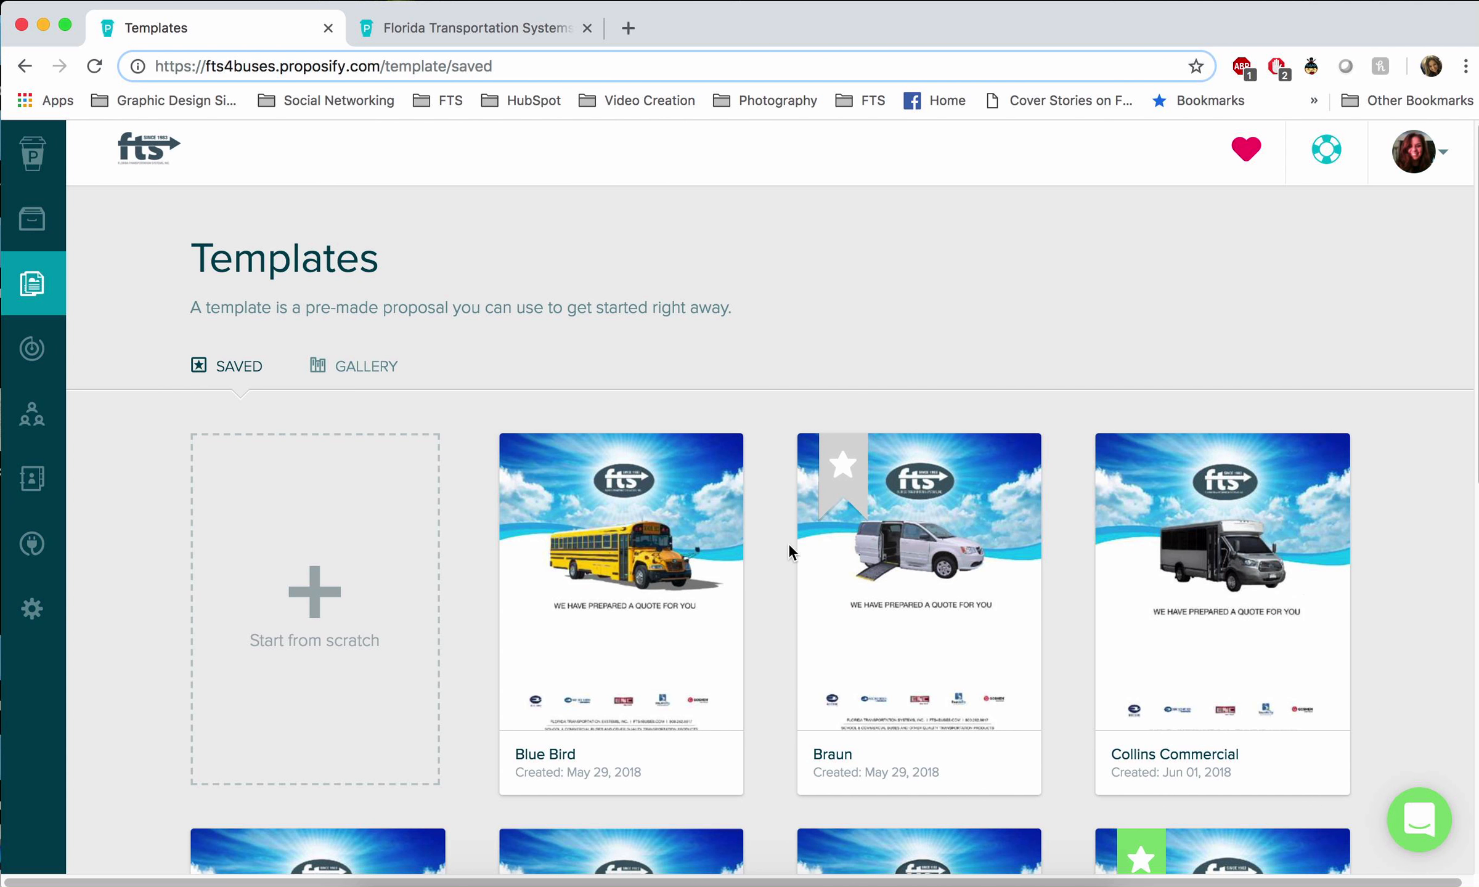
- Open the Pipeline and look through its draft, sent and viewed proposals
mouse_move(37, 348)
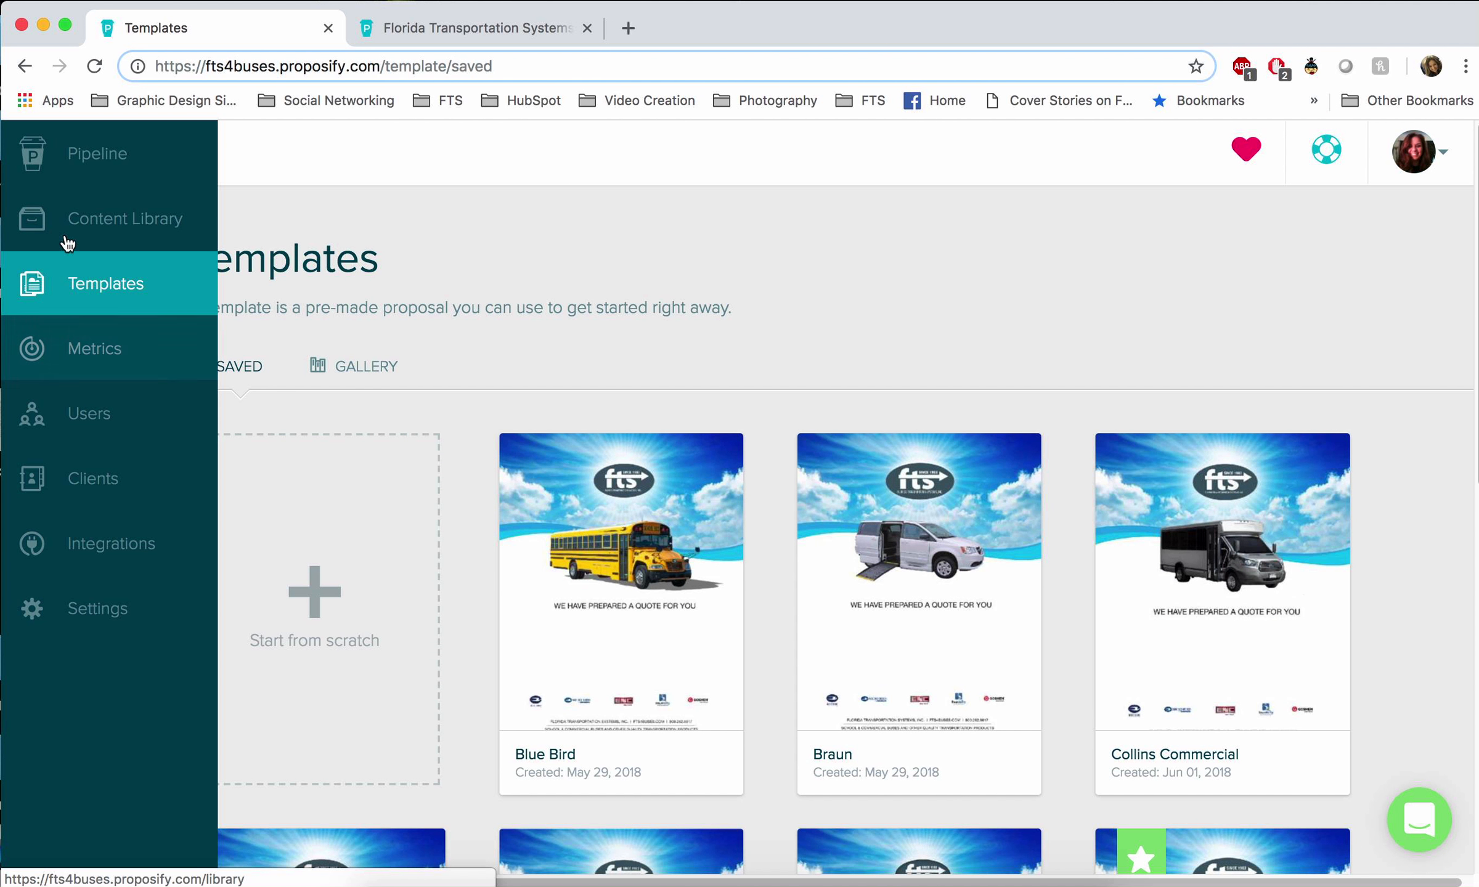
click(68, 160)
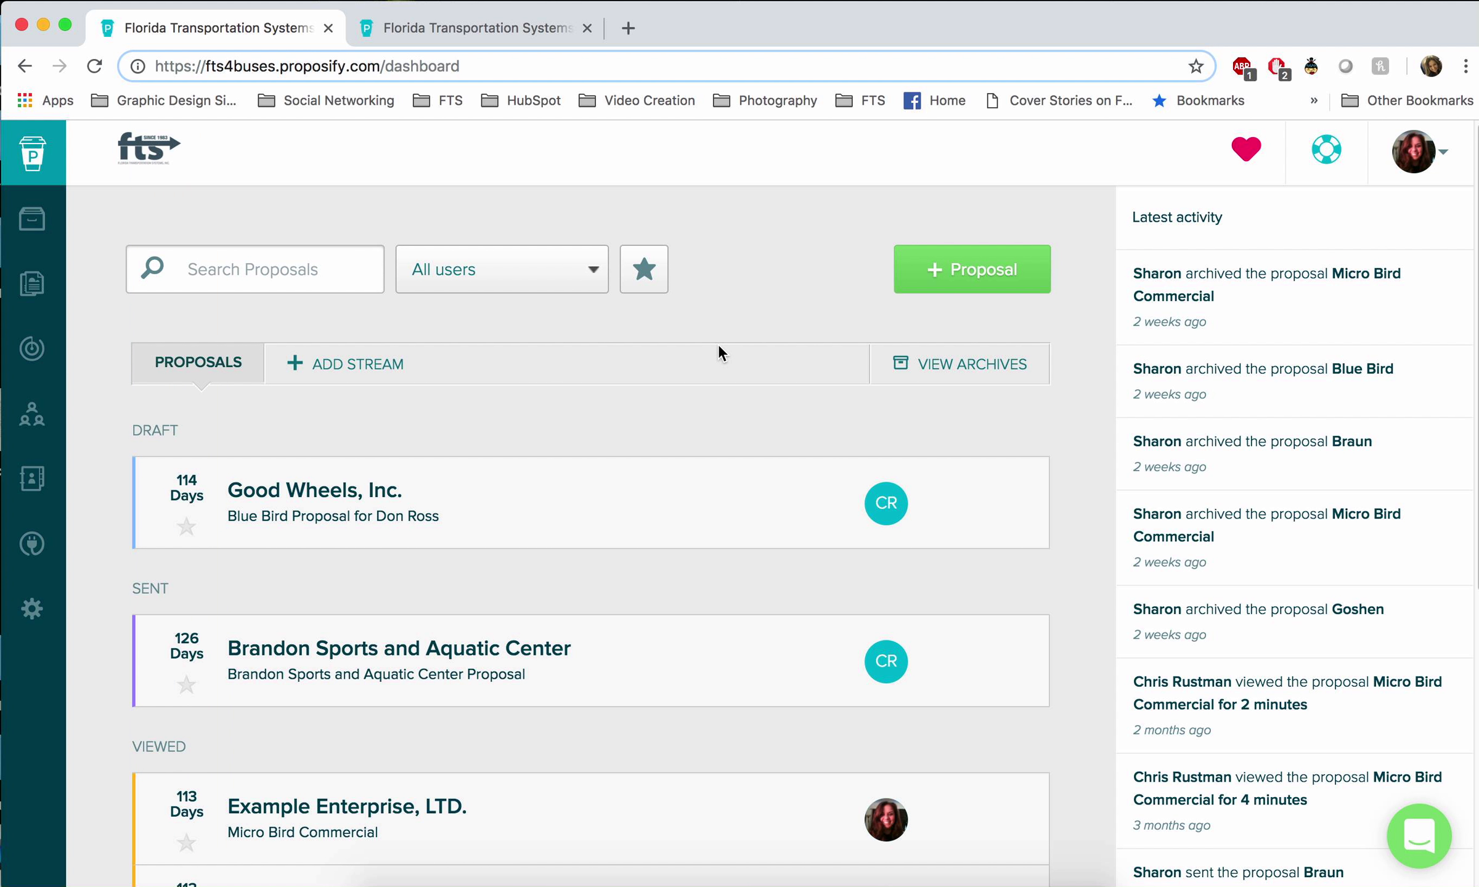
scroll(752, 350, down, 2)
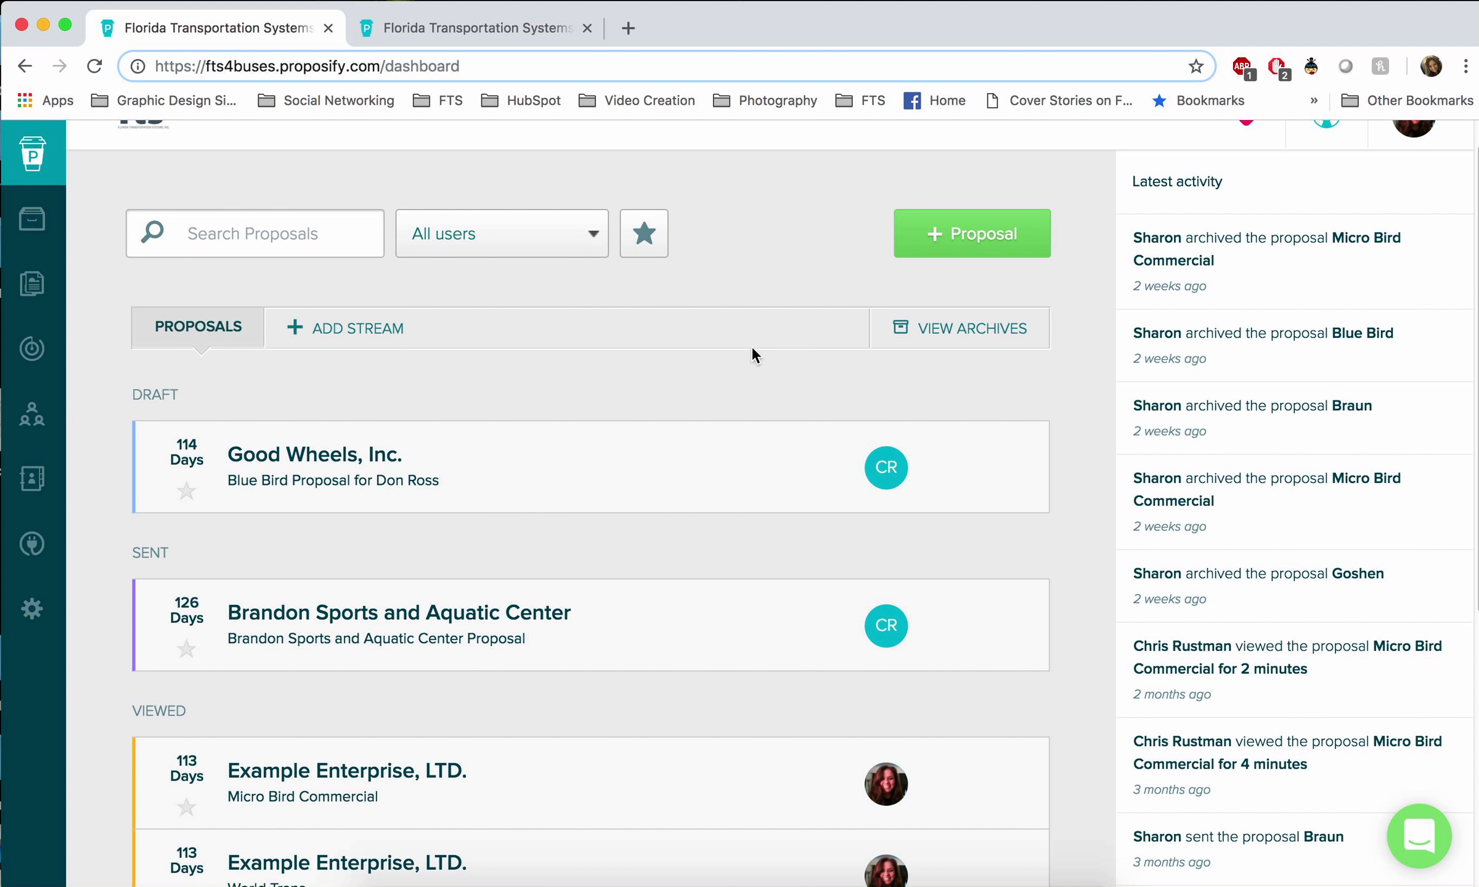
scroll(753, 355, down, 5)
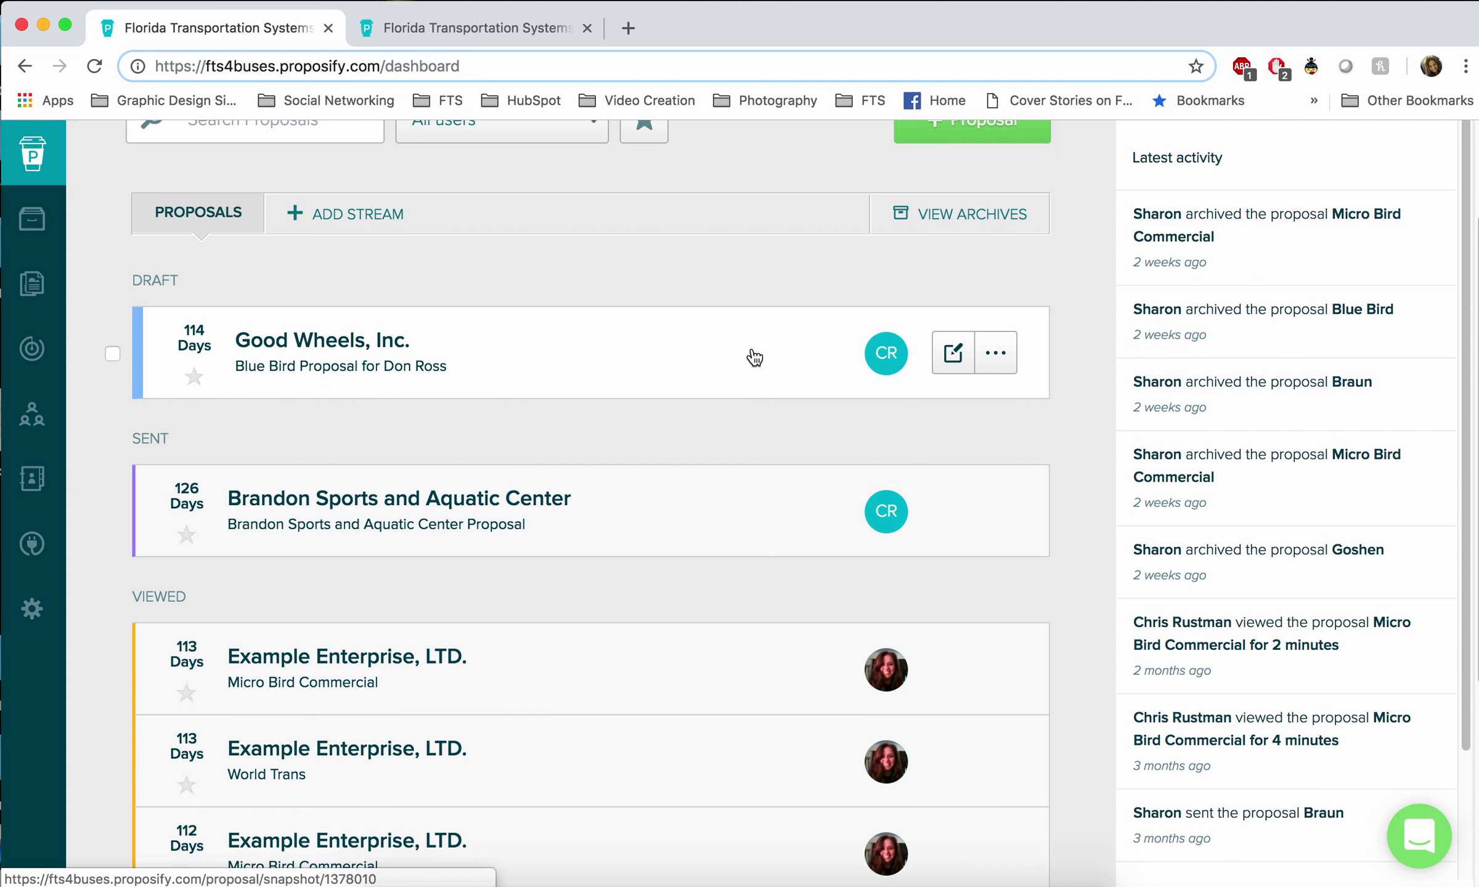
scroll(753, 356, down, 8)
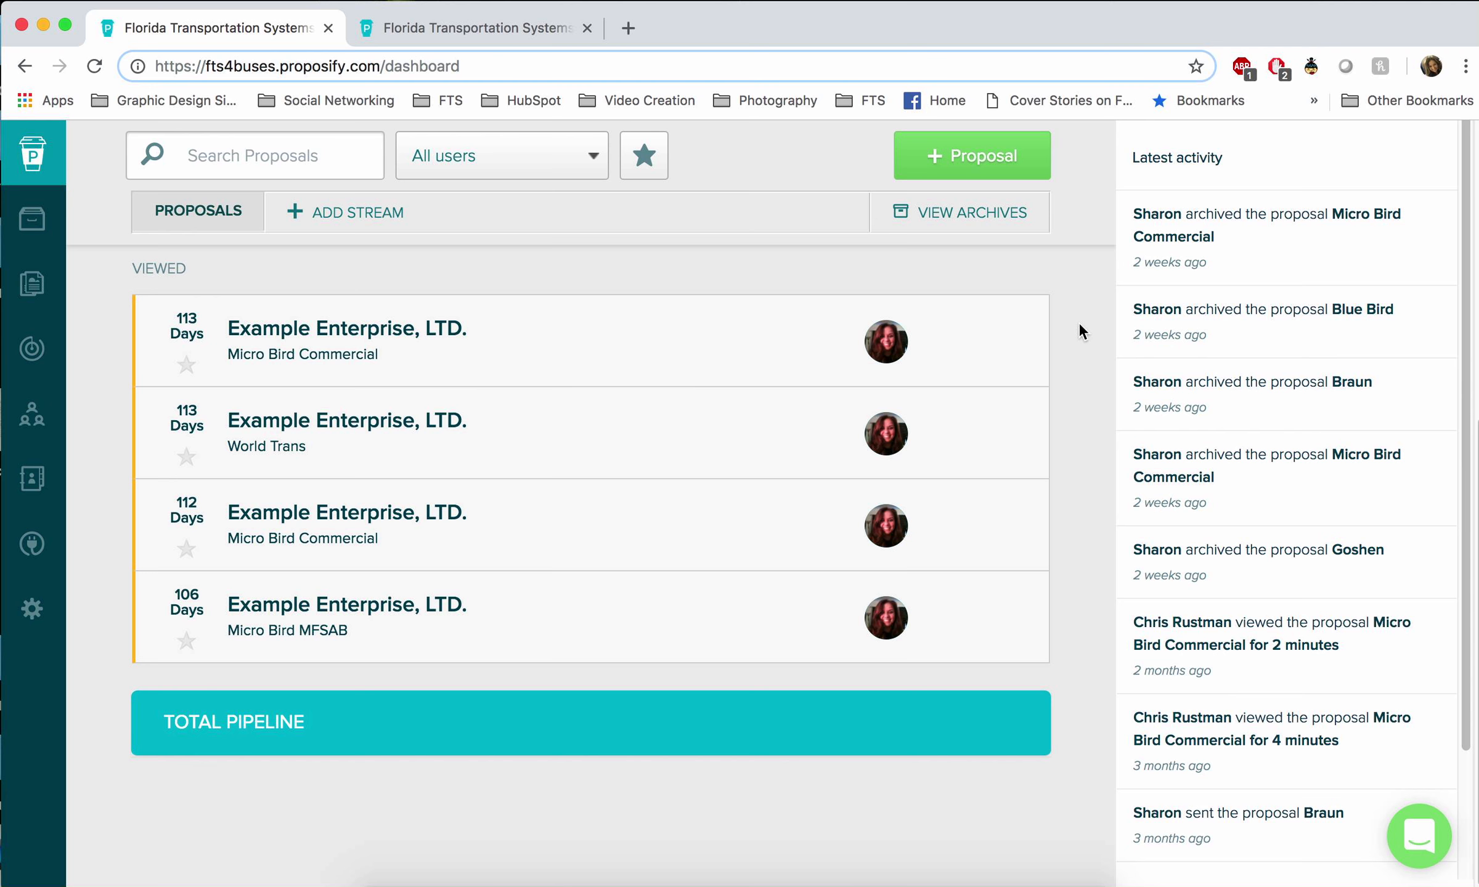
scroll(1079, 322, up, 2)
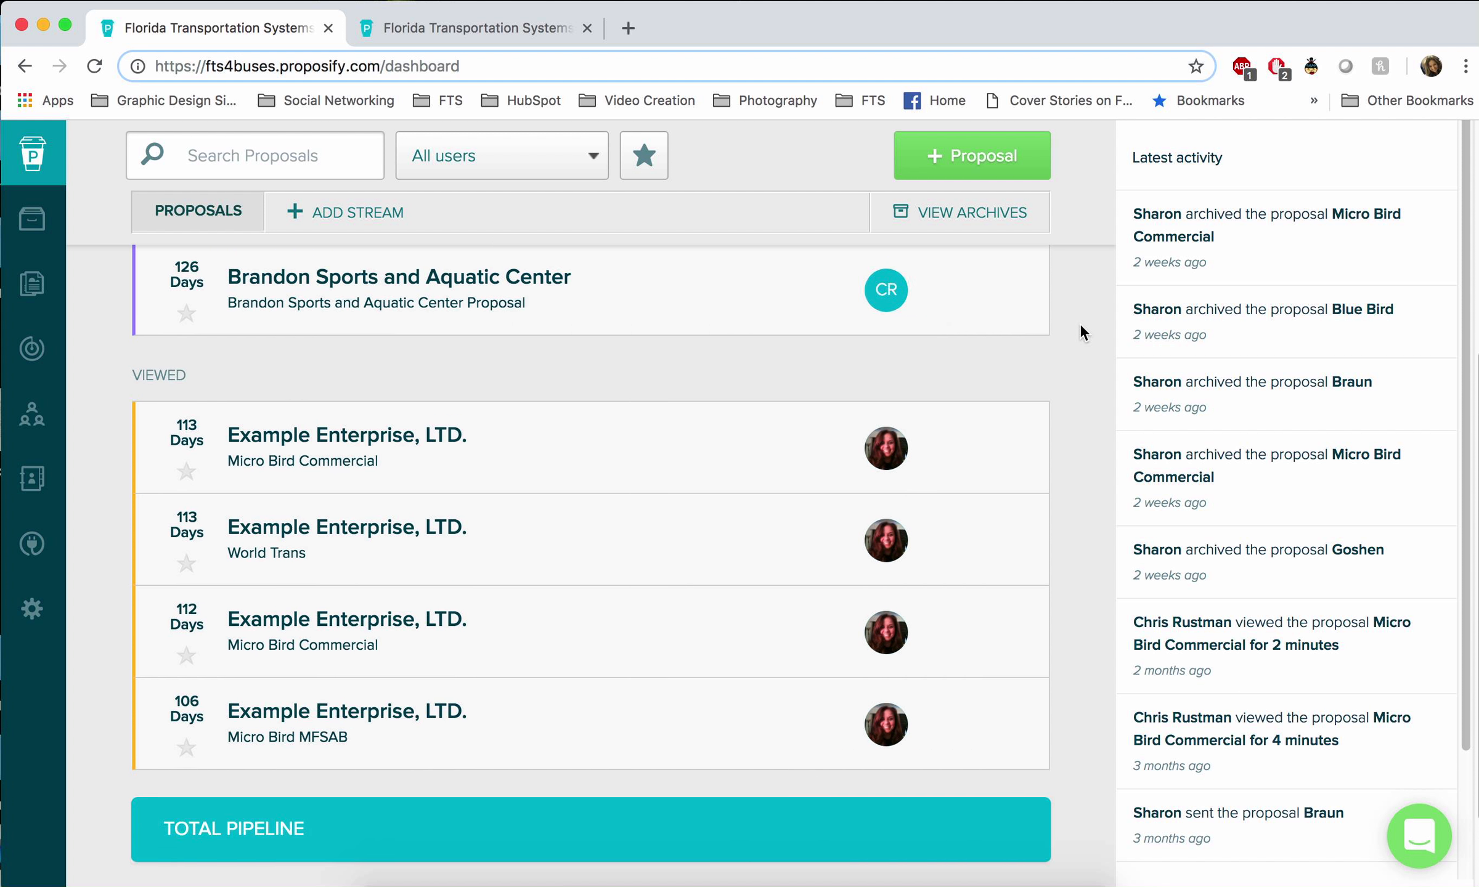
scroll(1081, 327, up, 2)
scroll(1080, 326, up, 5)
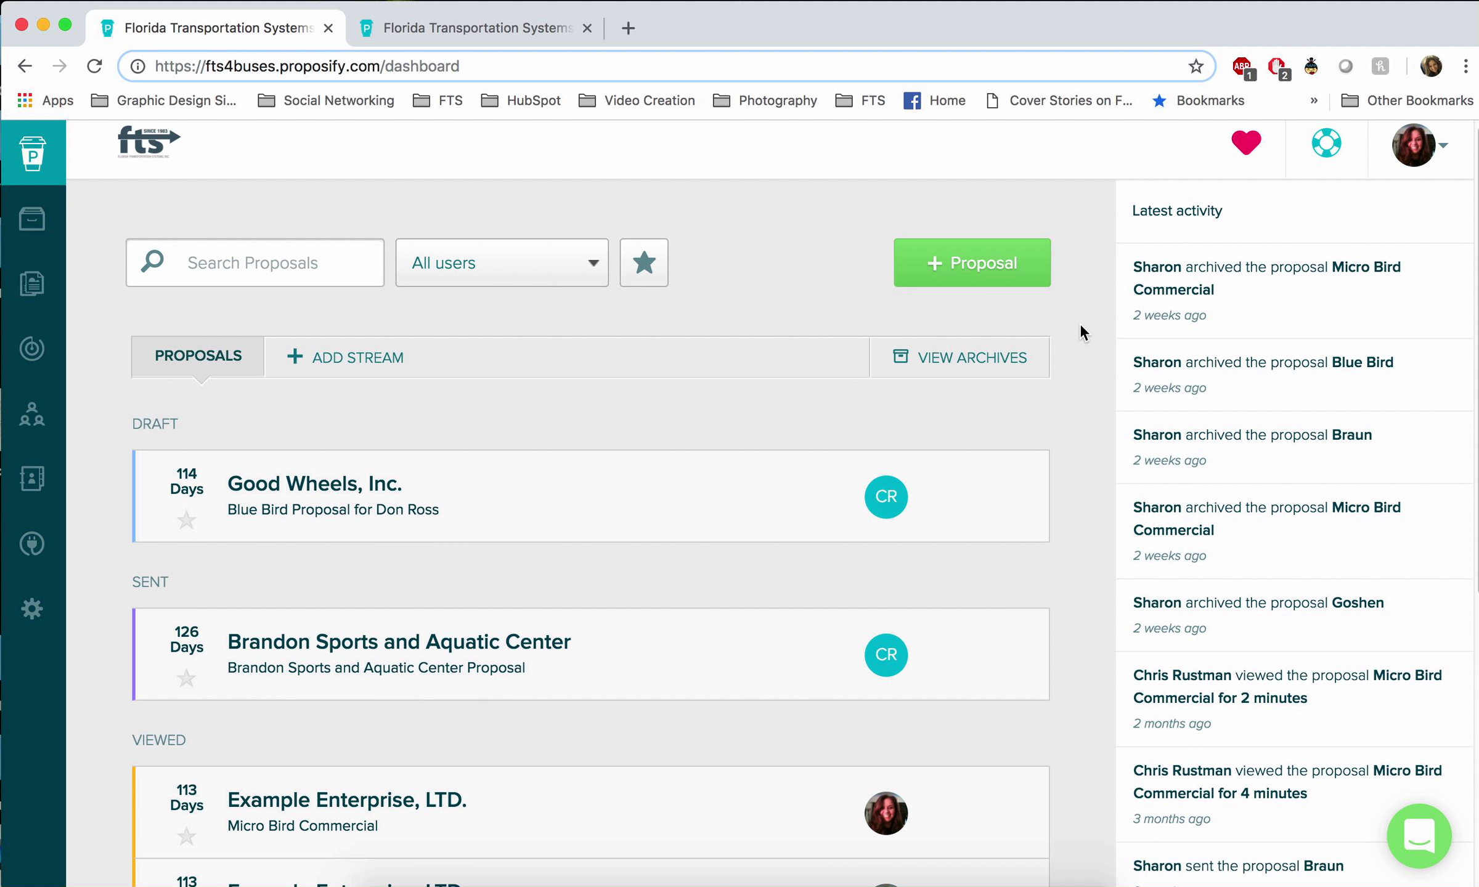
- Filter the pipeline by the third and second listed users in turn, and reset the filter to All users
click(592, 262)
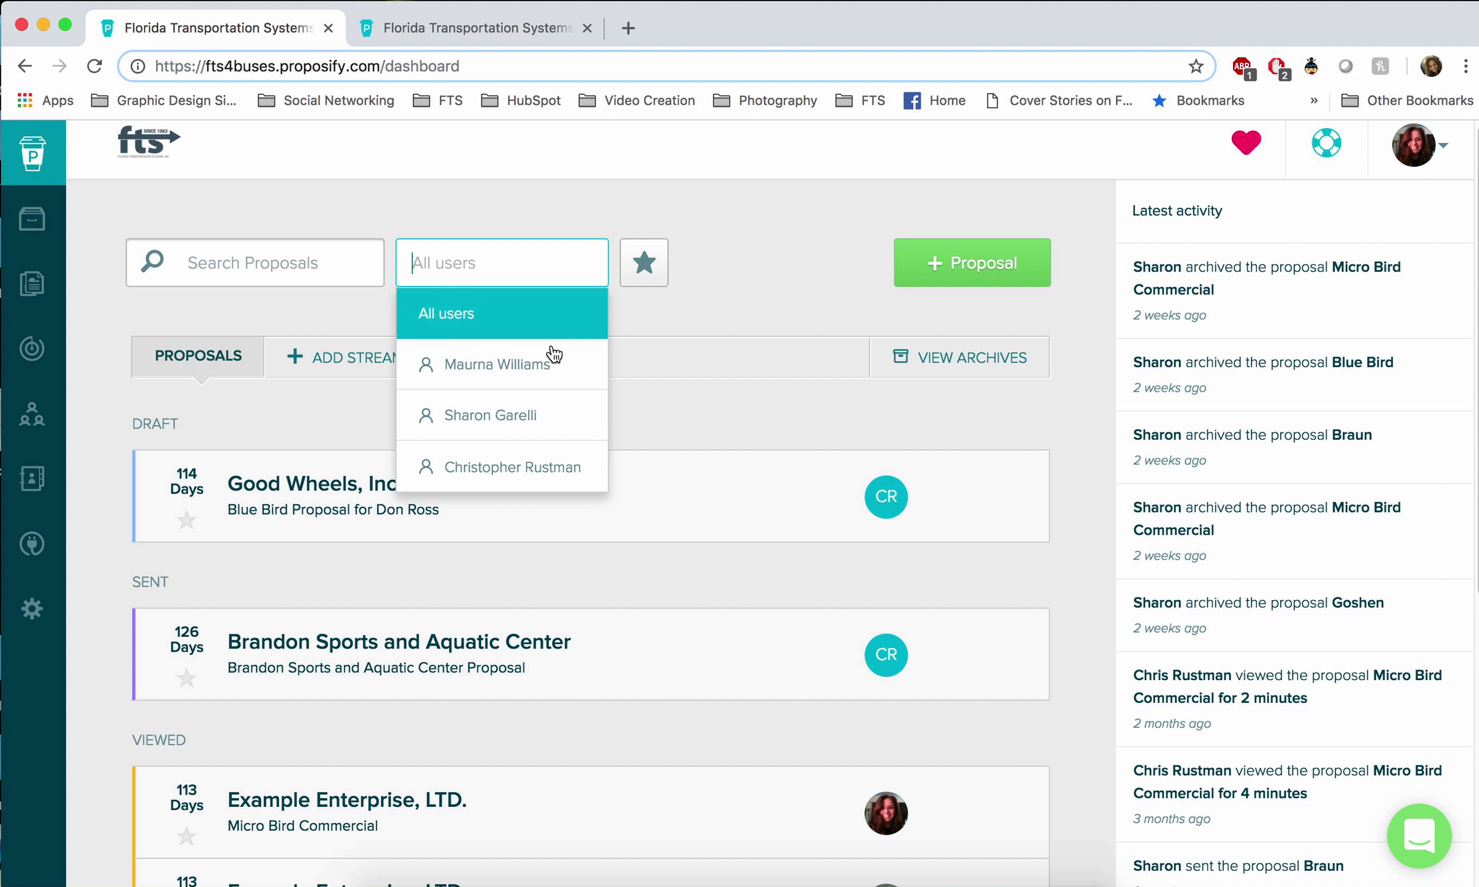
click(528, 467)
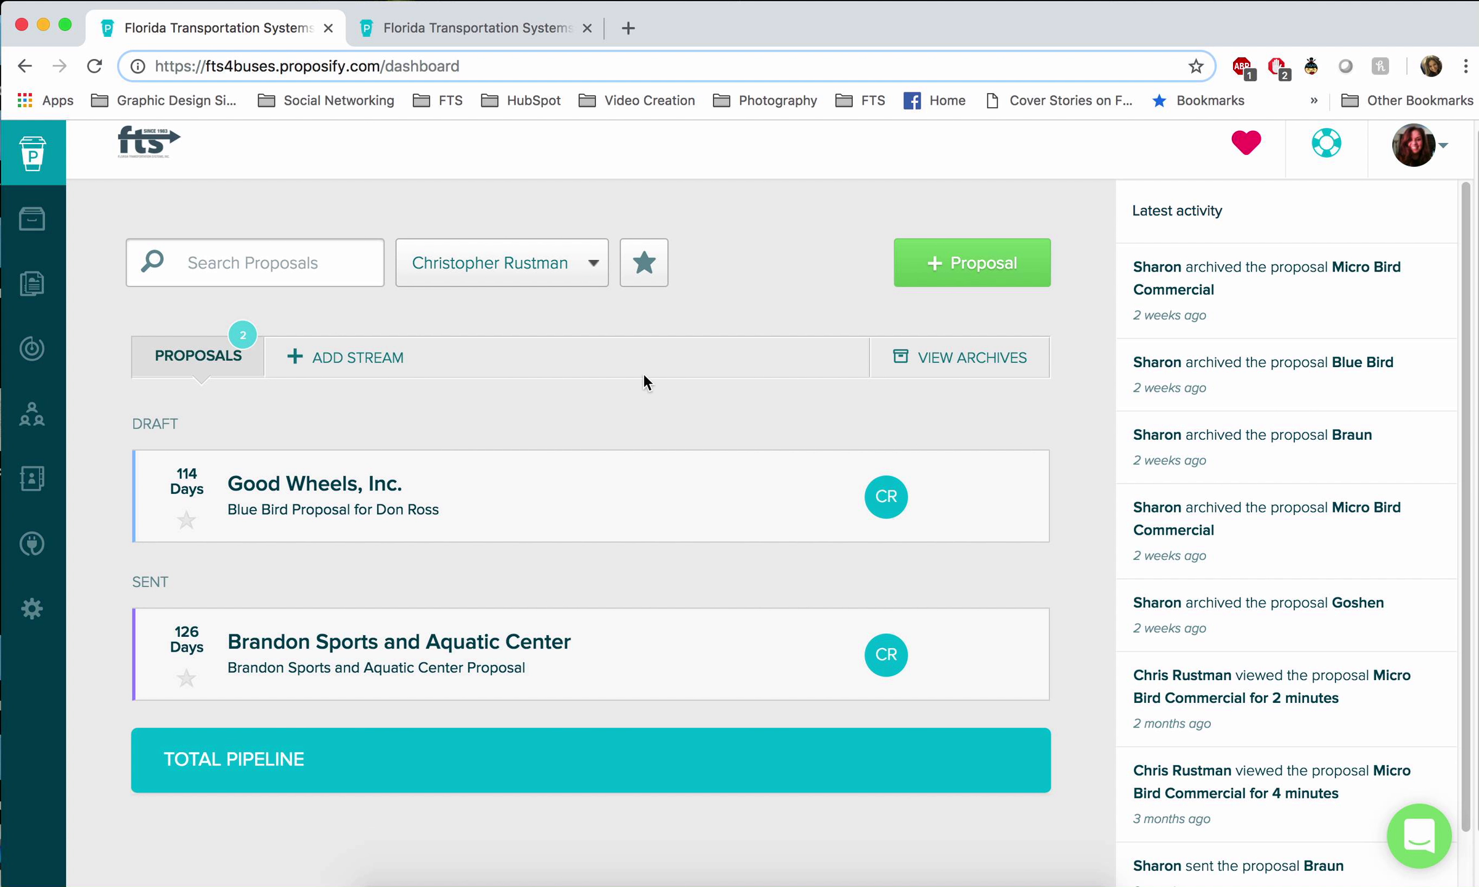
click(595, 274)
click(532, 436)
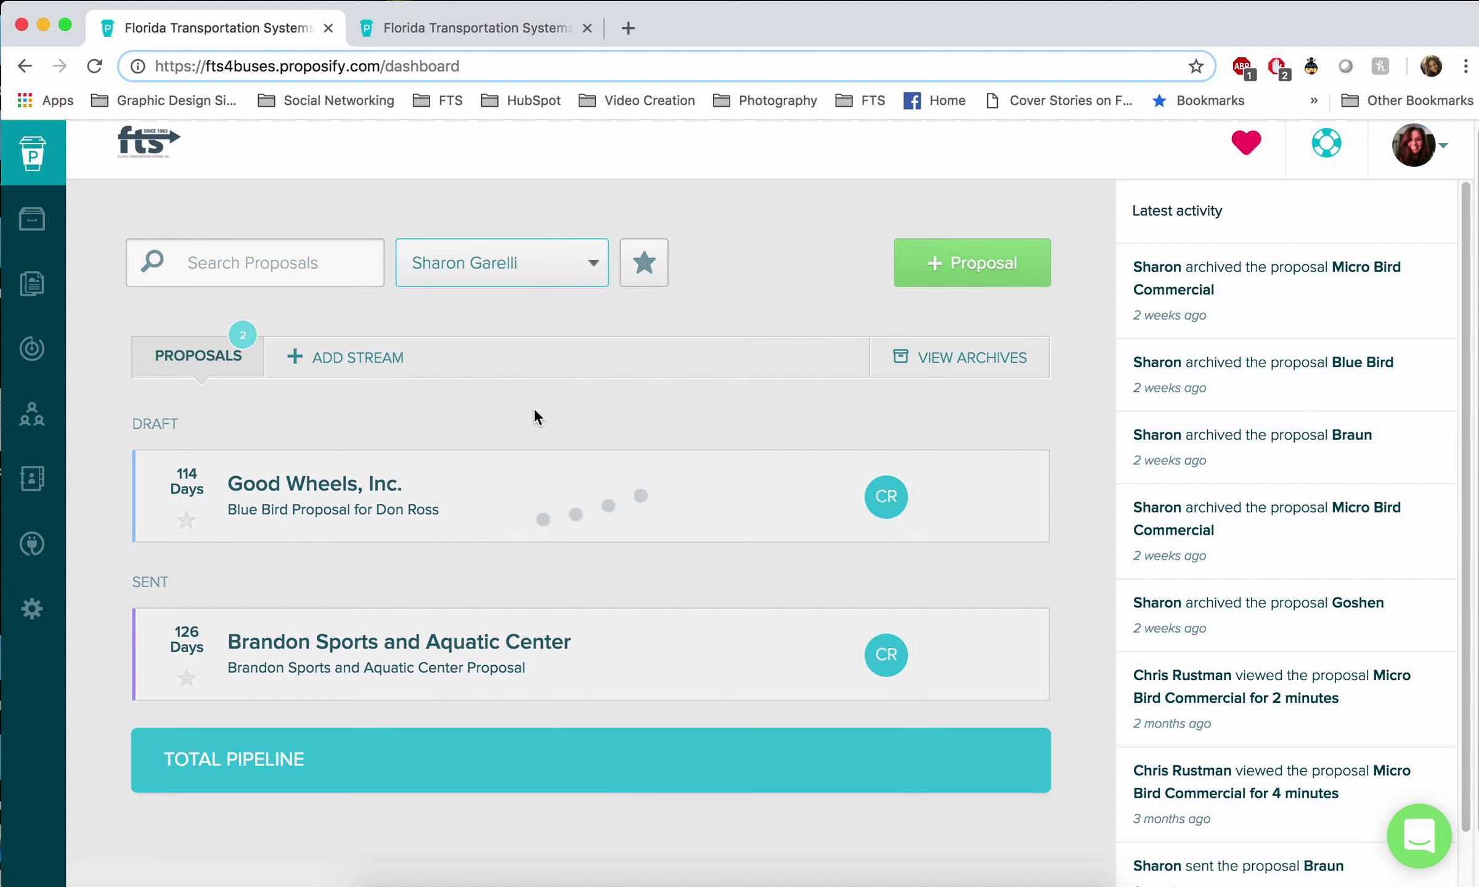
click(589, 269)
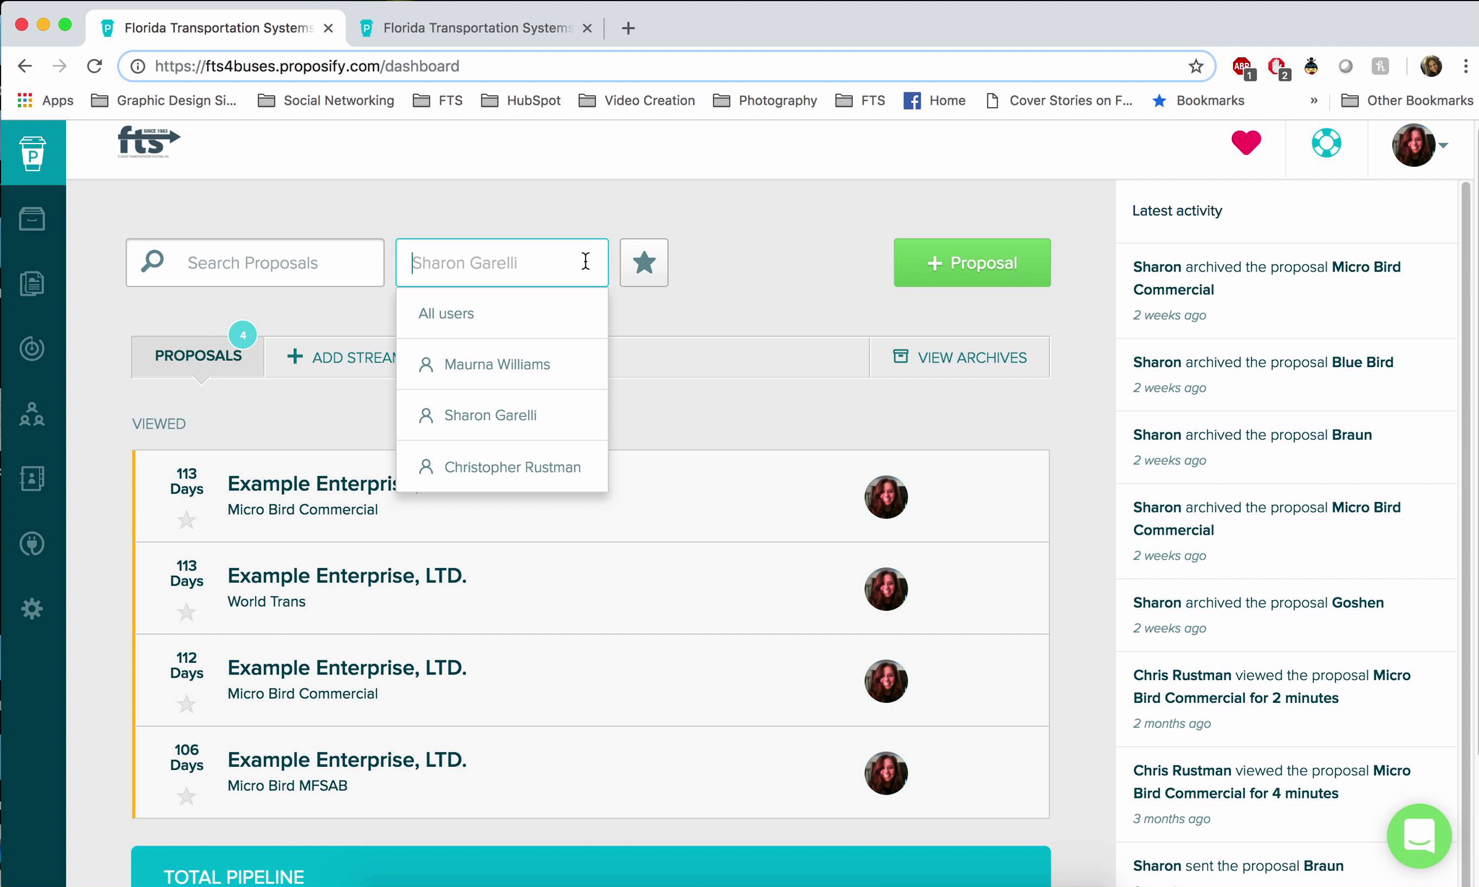
click(493, 305)
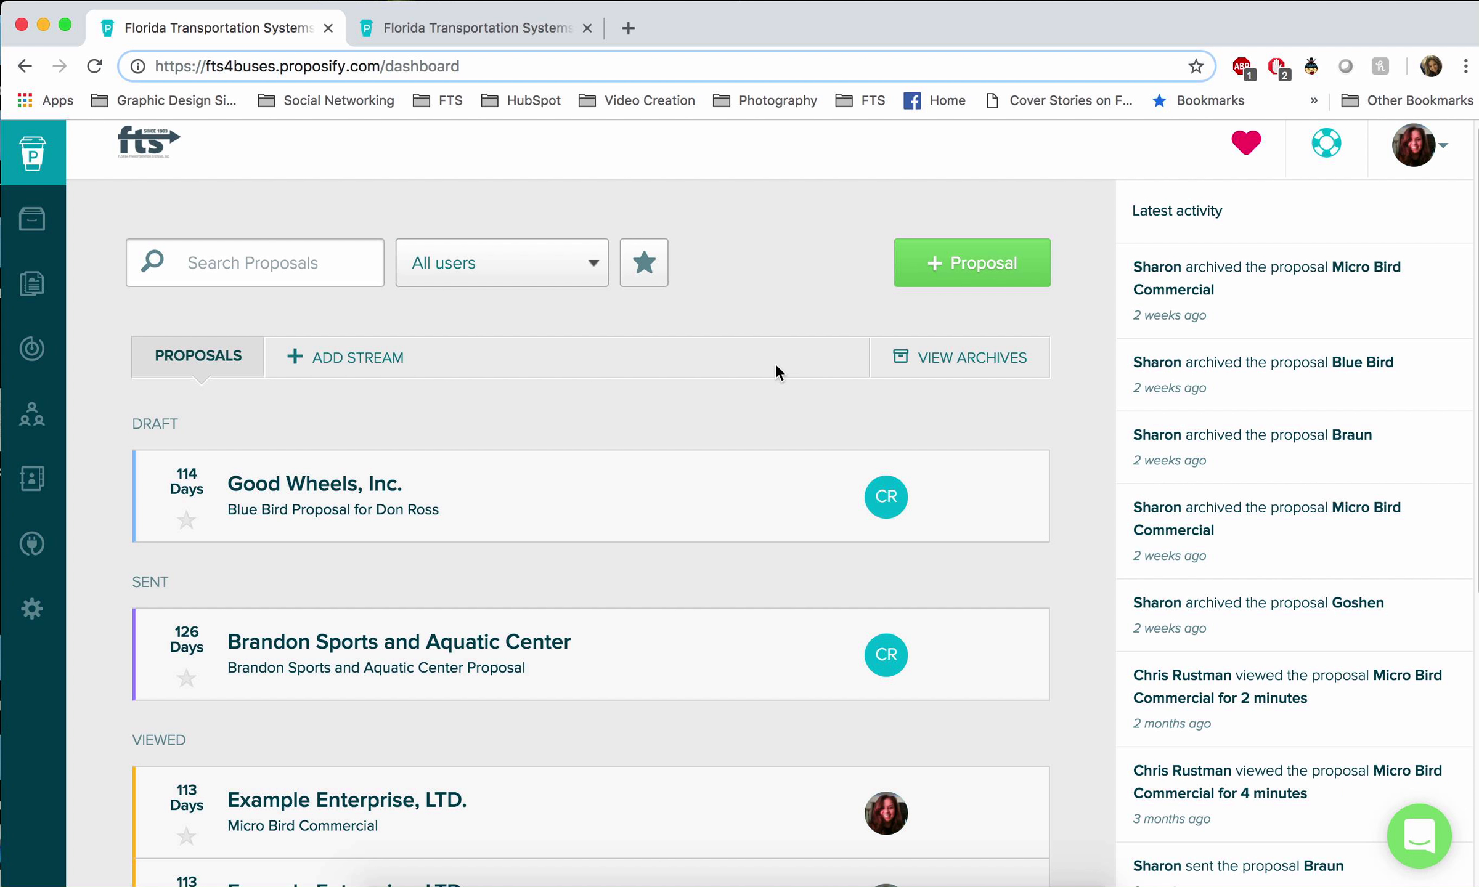
- Filter the pipeline by the first listed user, switch the filter to the second listed user, and review that user's proposals
scroll(733, 339, down, 10)
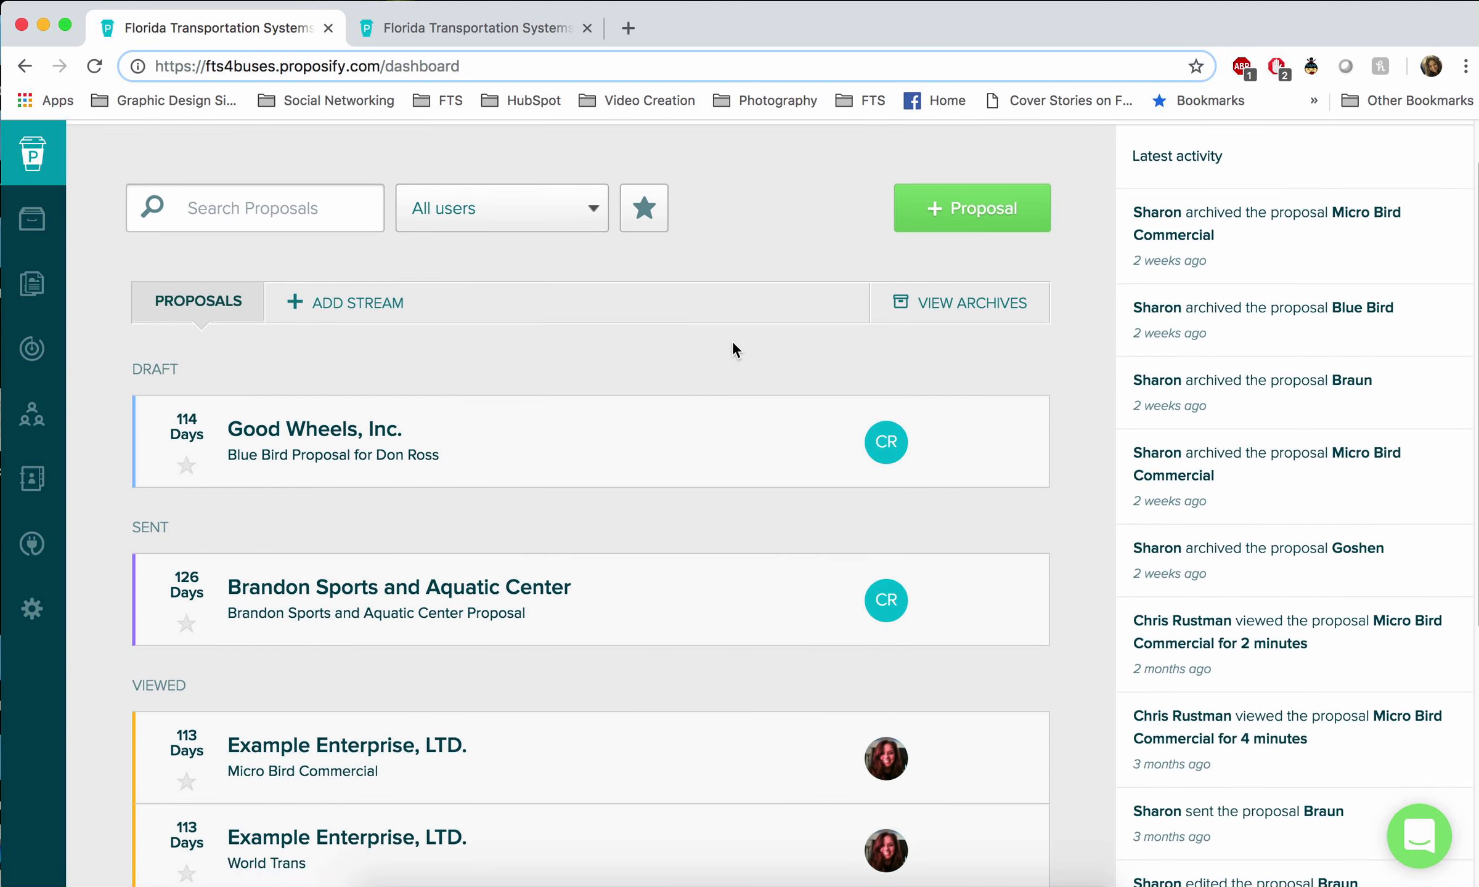
scroll(734, 350, down, 3)
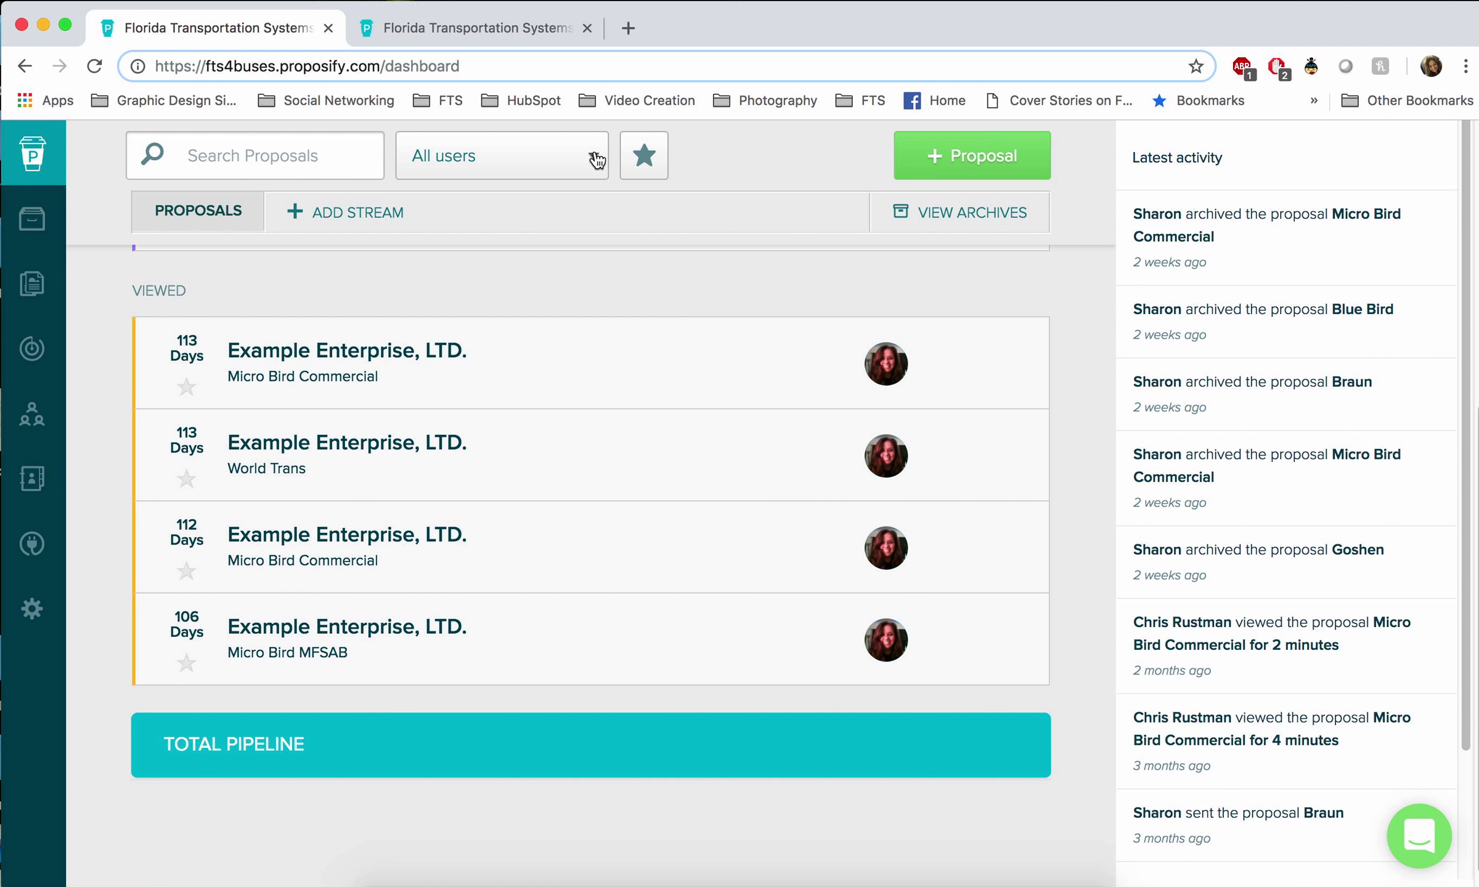
click(593, 156)
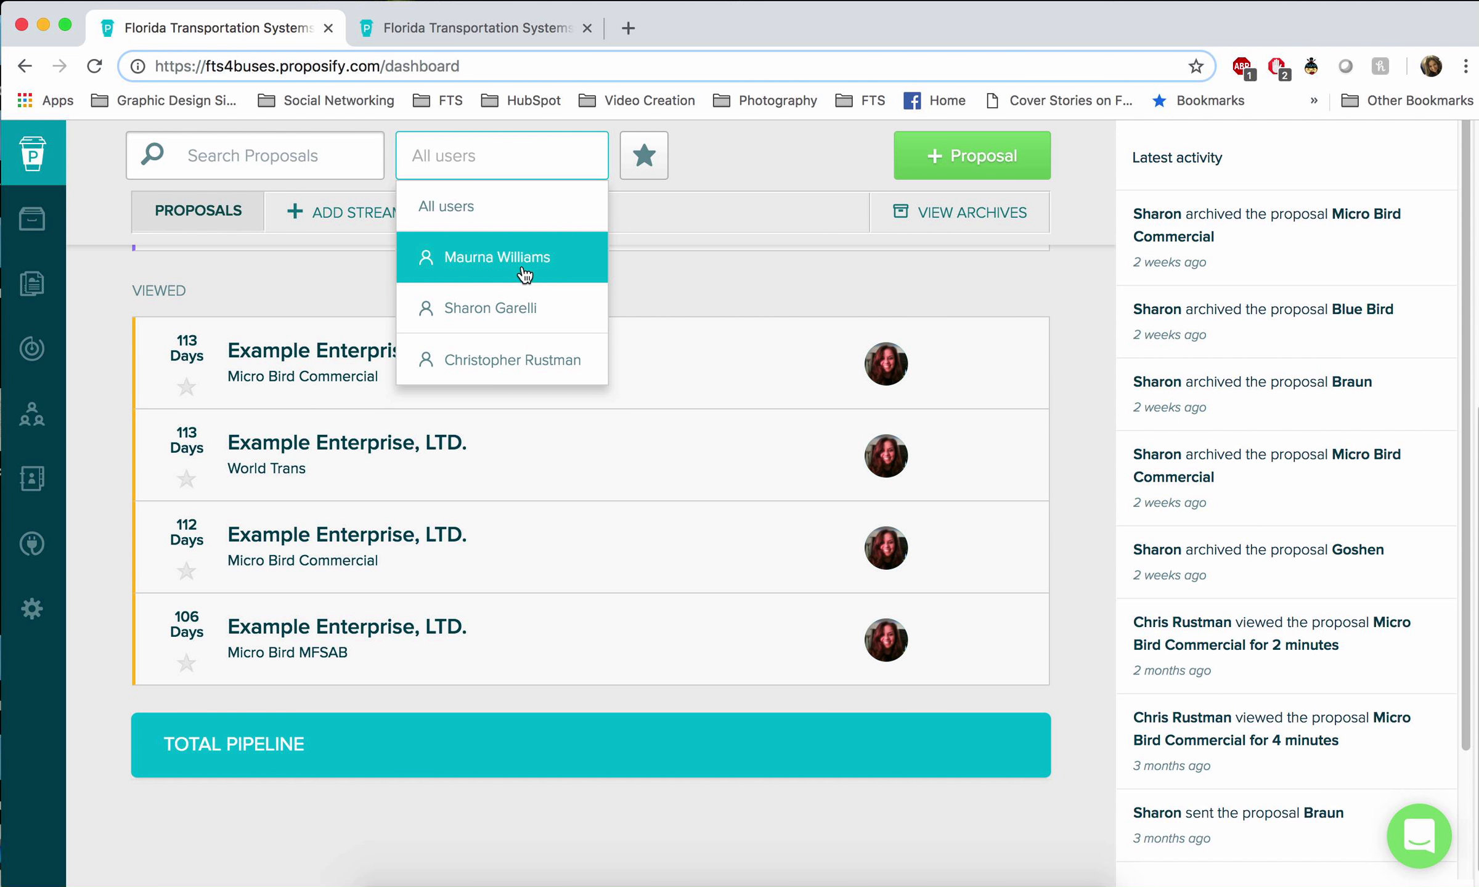
click(522, 272)
click(594, 165)
click(529, 299)
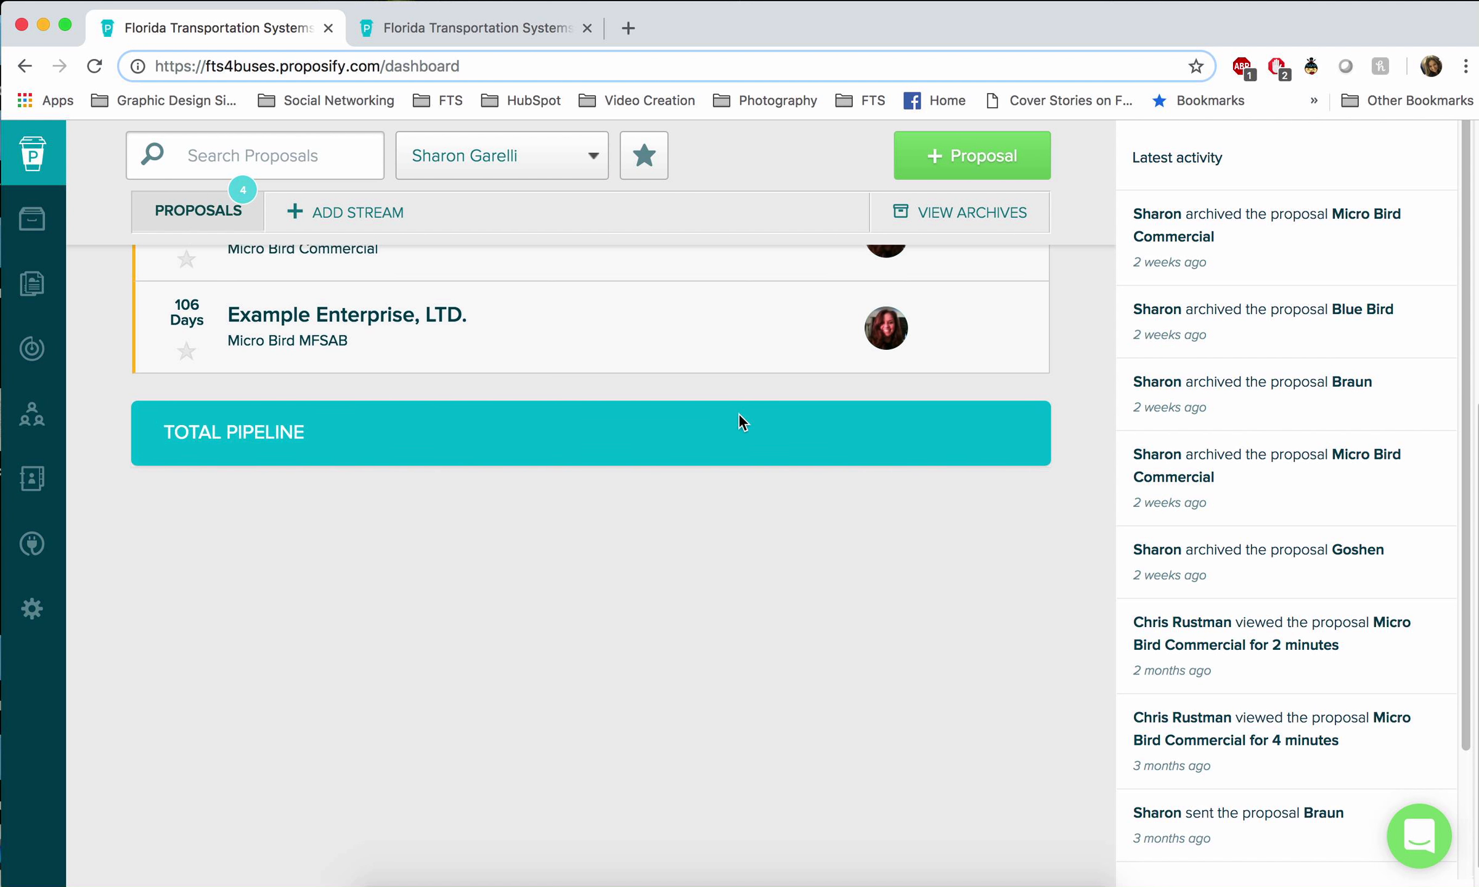
scroll(738, 412, up, 7)
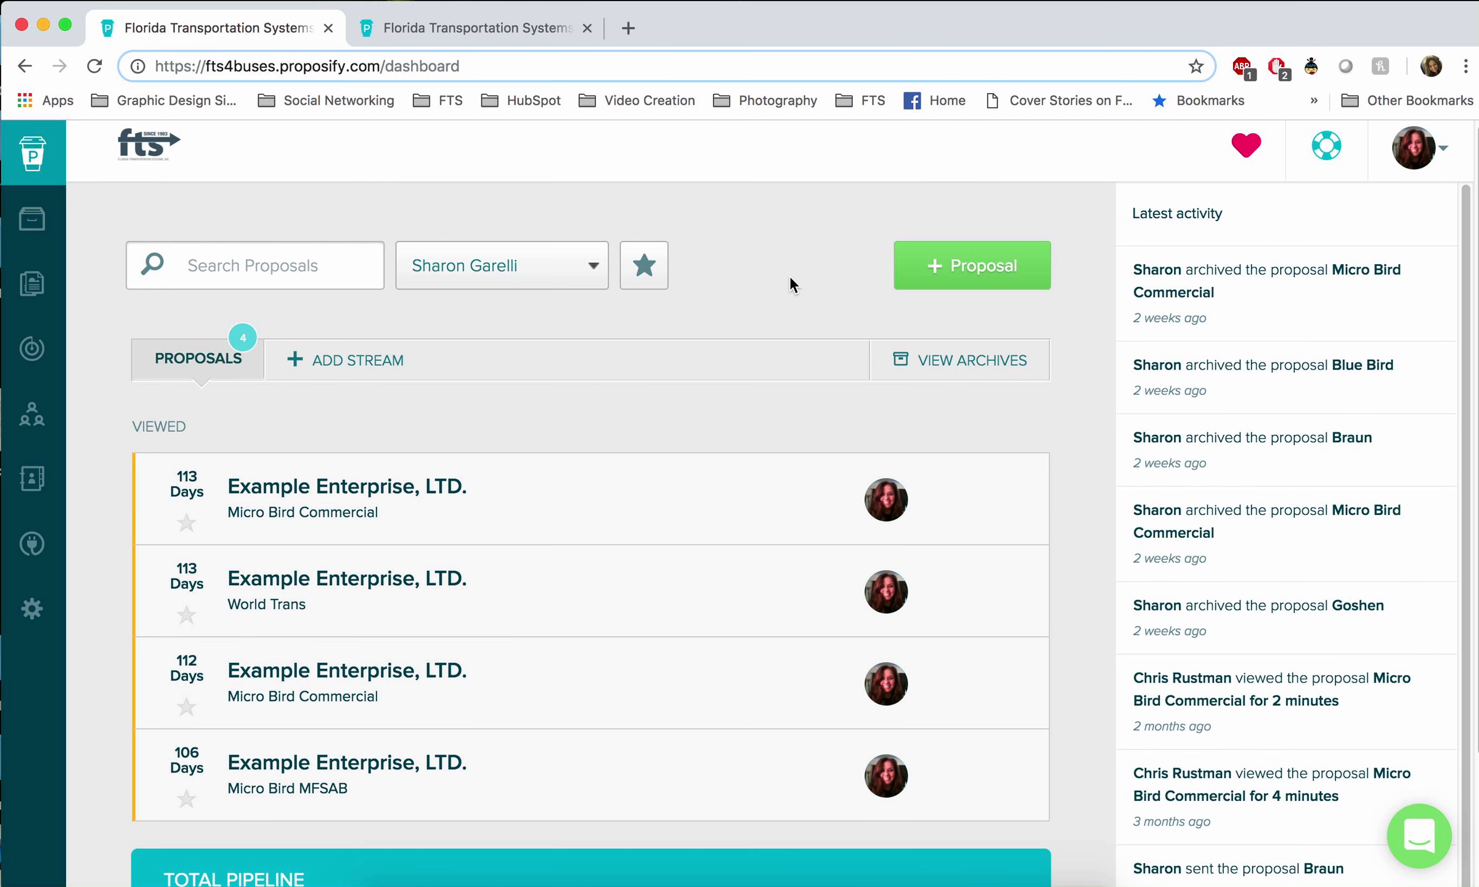
scroll(790, 276, up, 1)
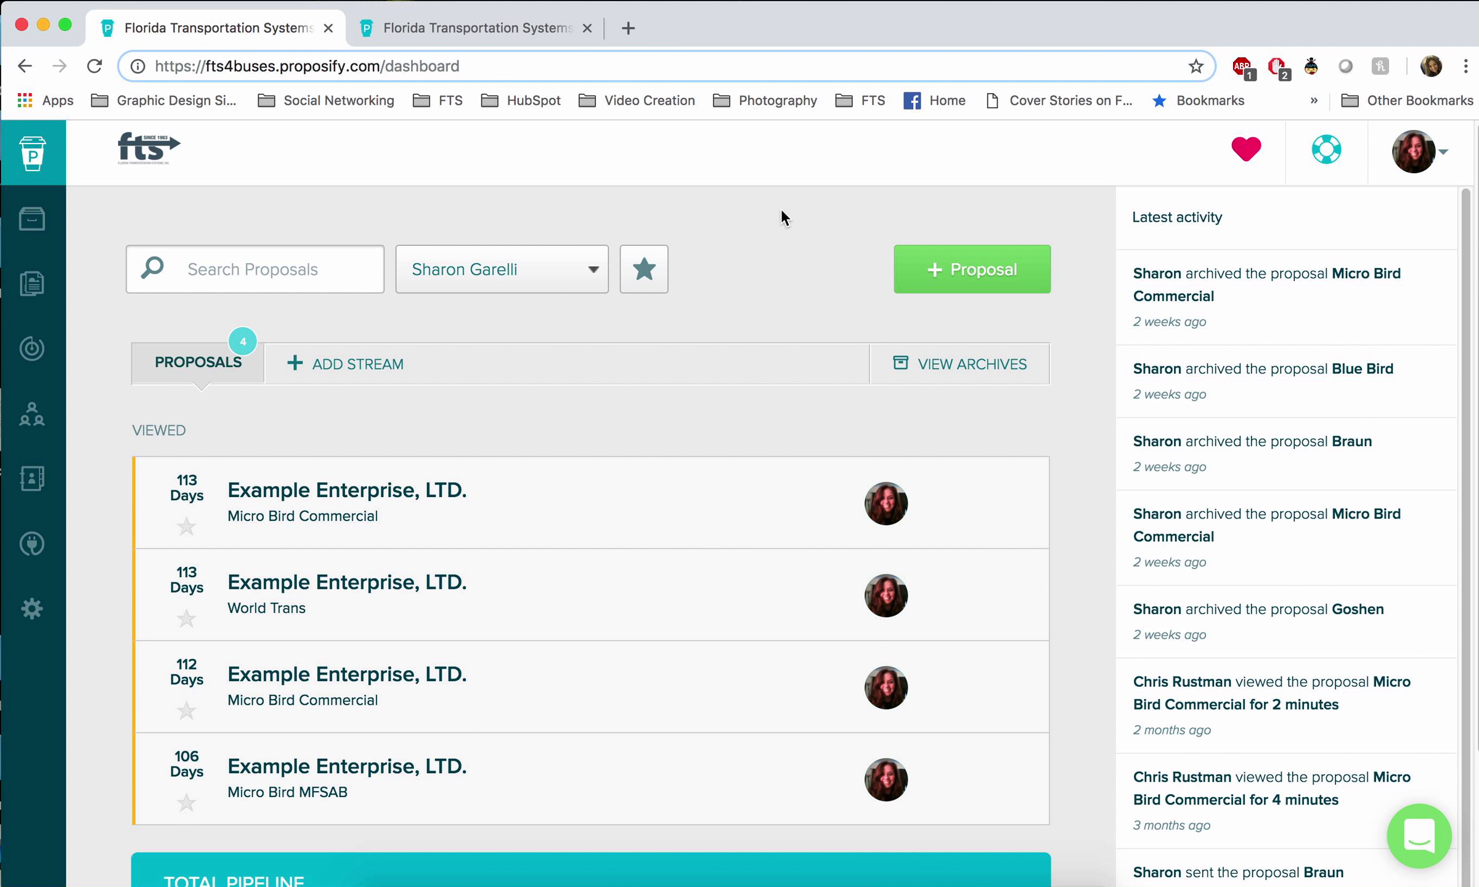
- Start a new proposal from the Pipeline and look through the saved templates offered for it
mouse_move(25, 173)
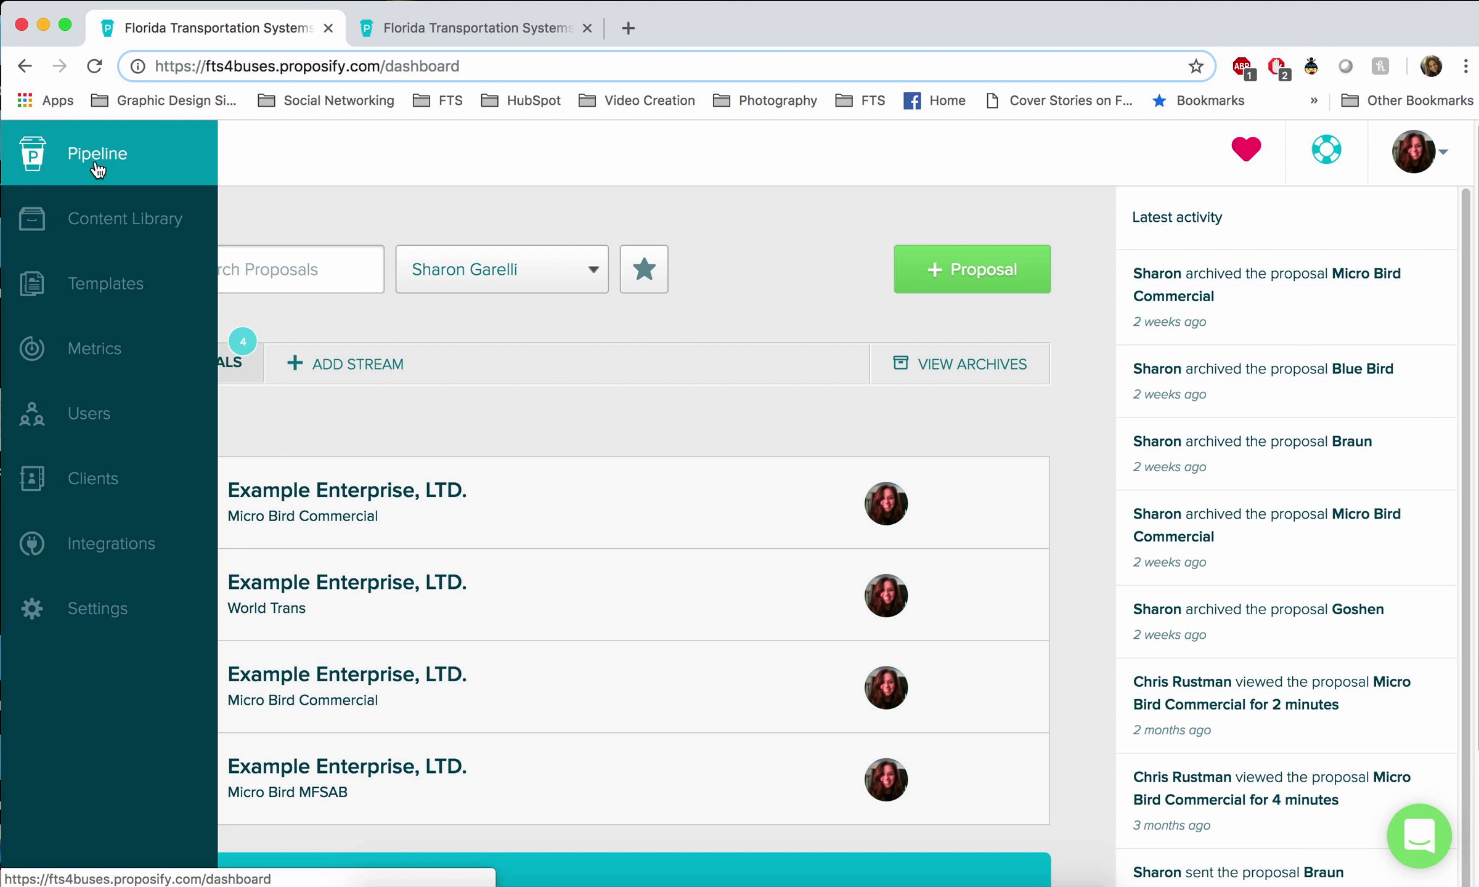
click(986, 274)
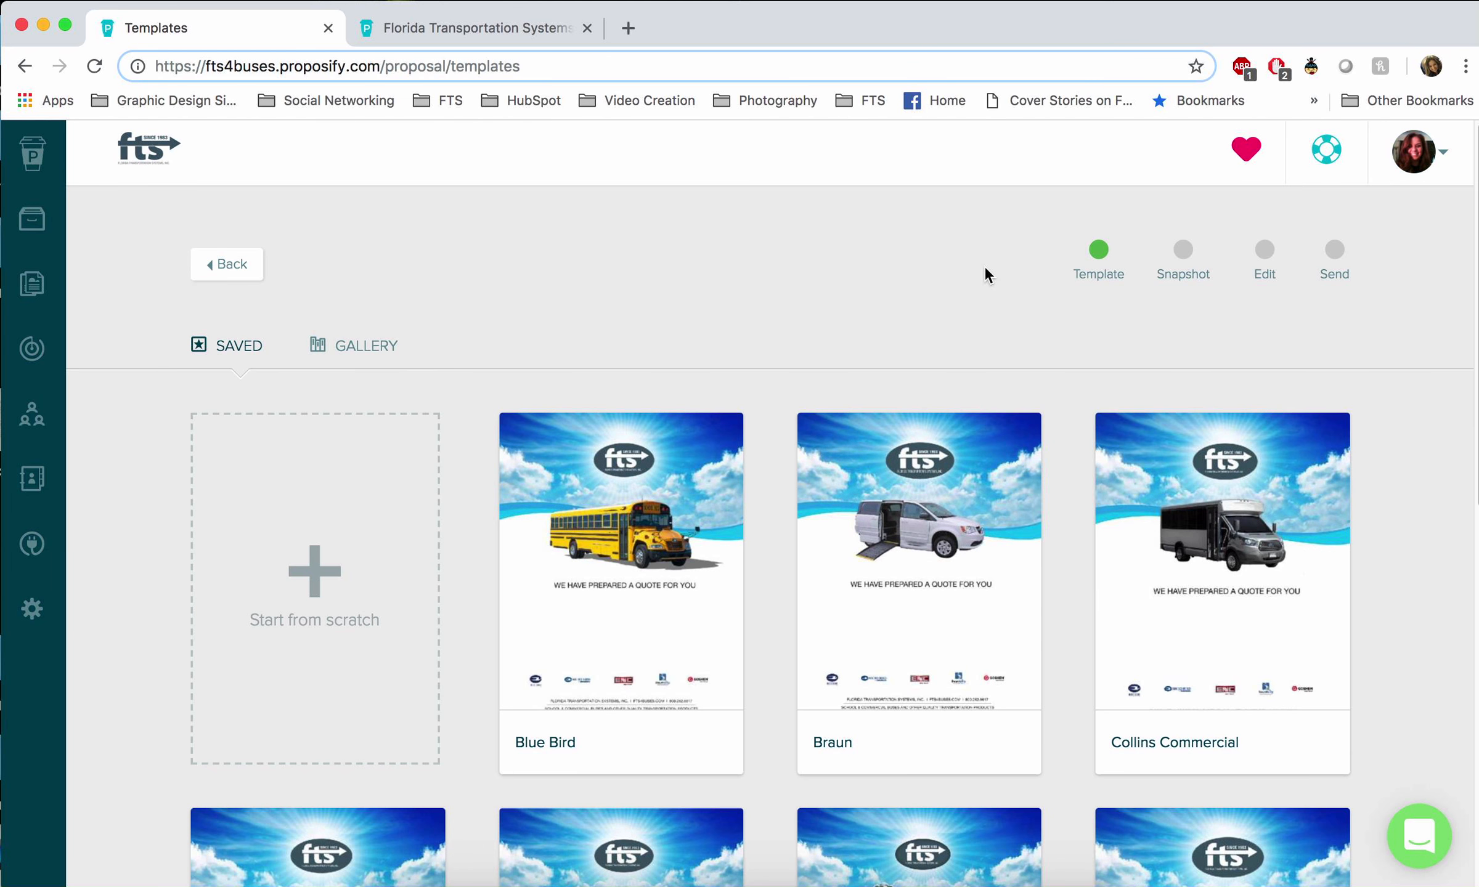
scroll(578, 211, down, 2)
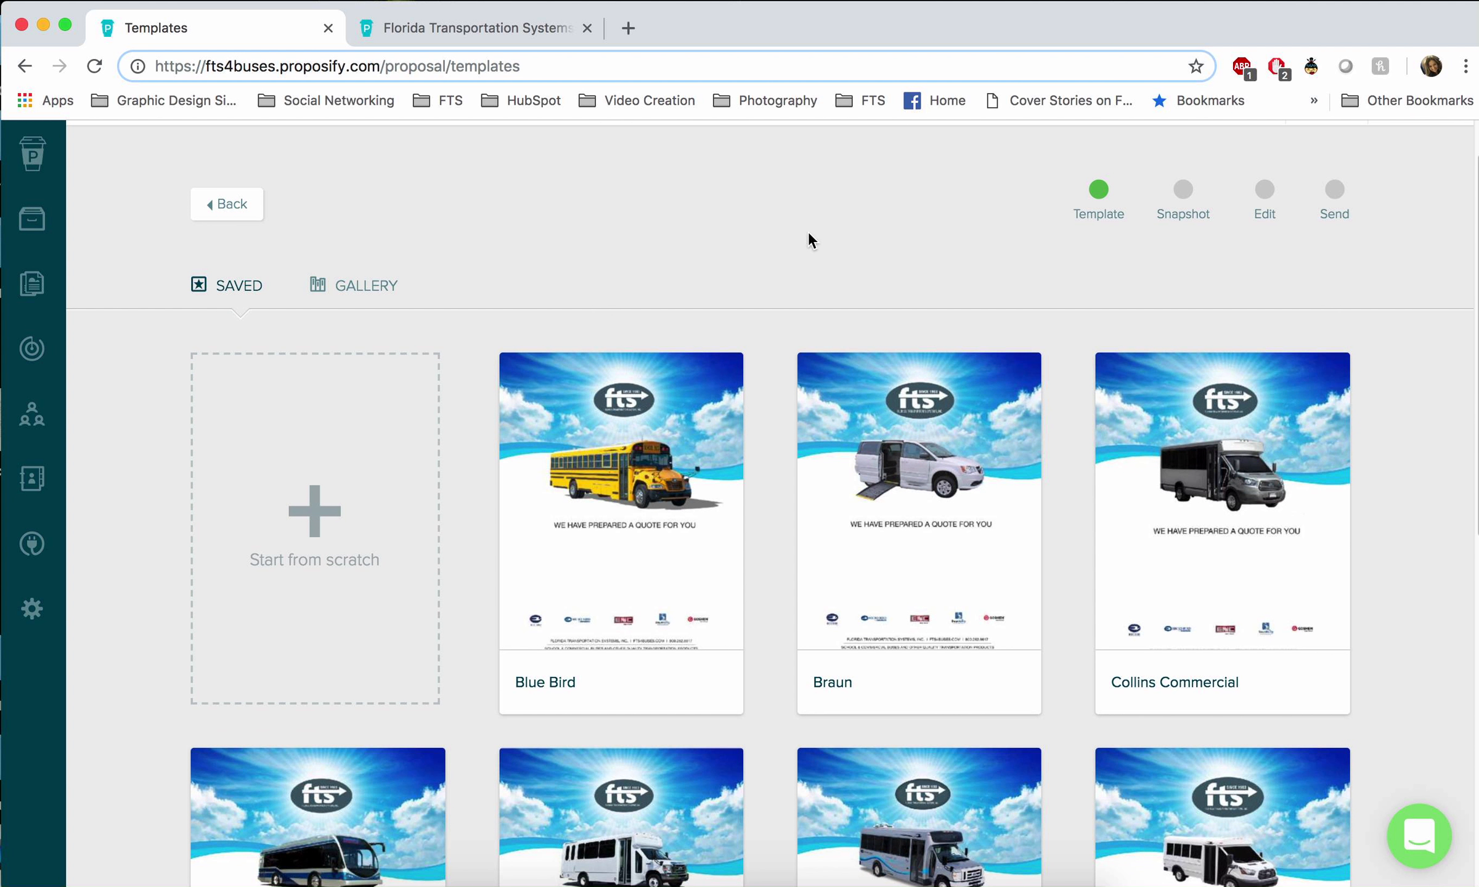
scroll(1424, 308, down, 3)
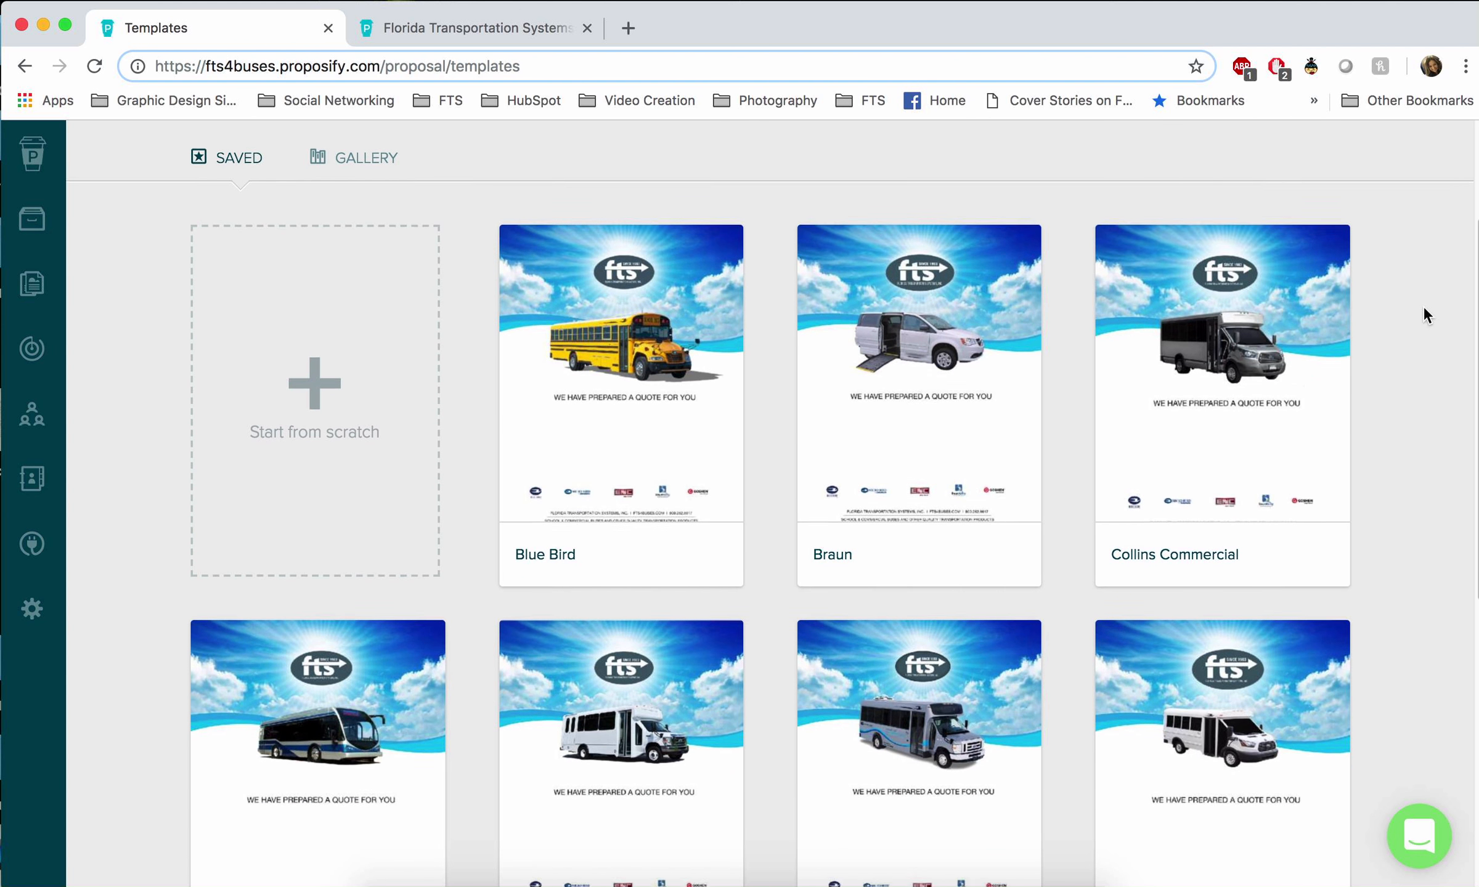
scroll(1423, 306, down, 1)
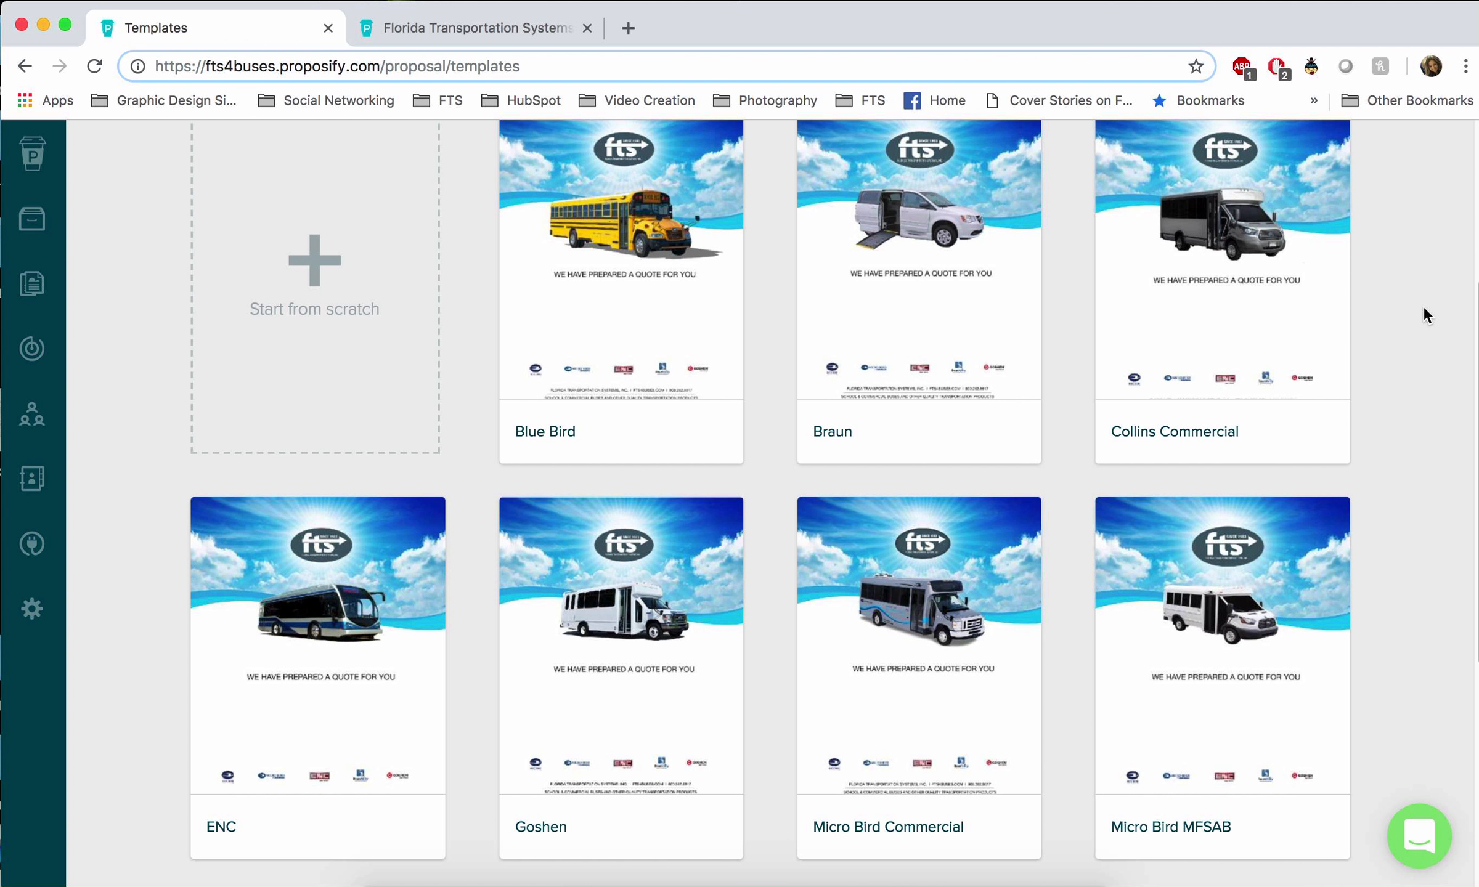
scroll(1422, 306, up, 1)
- Preview the Braun template and examine its cover and the Cover Page letter with its placeholder fields
mouse_move(929, 307)
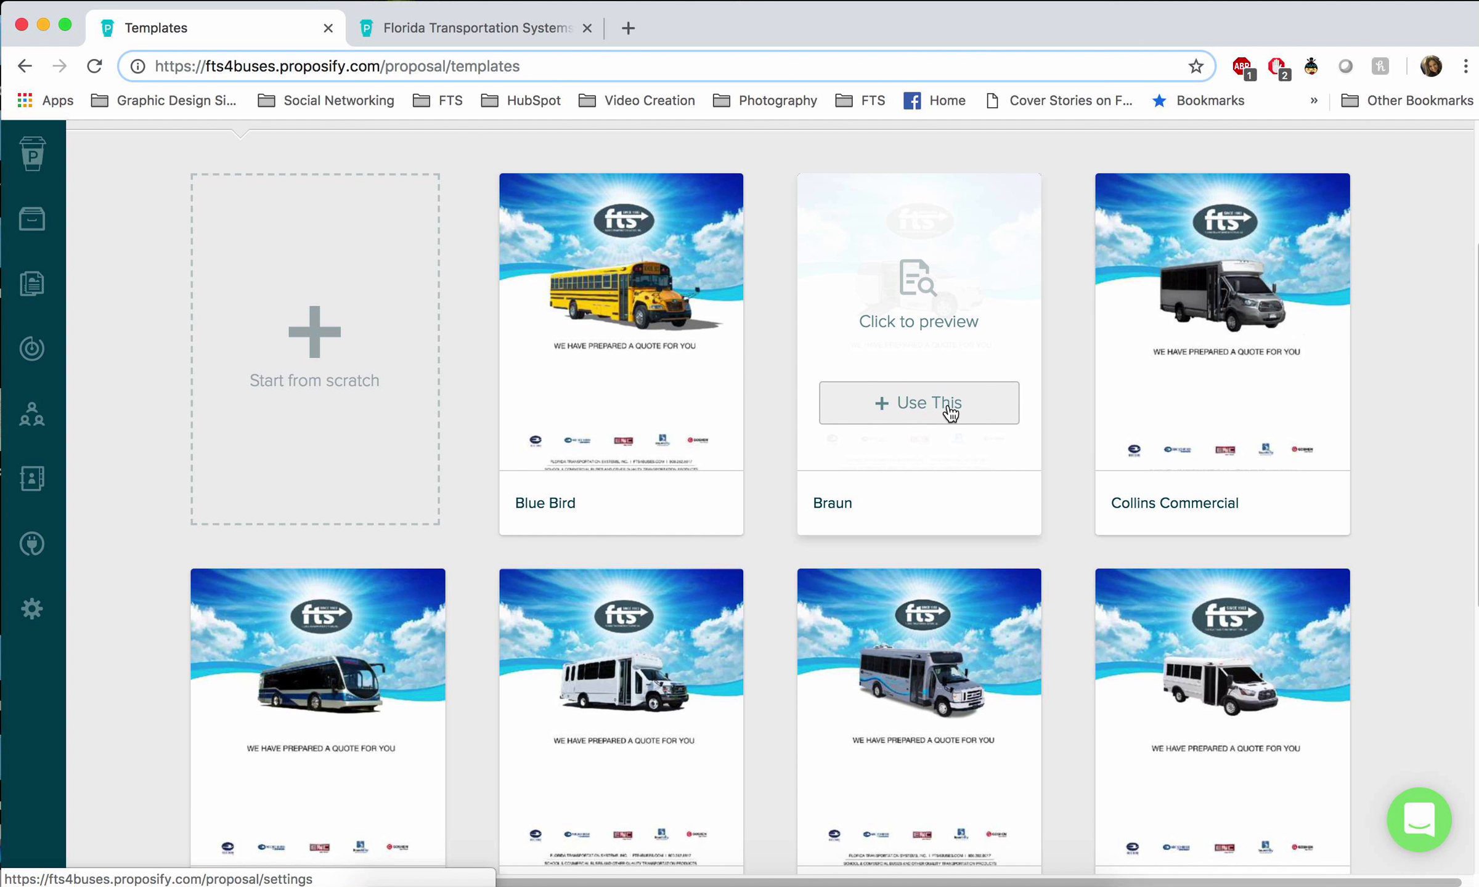
click(928, 292)
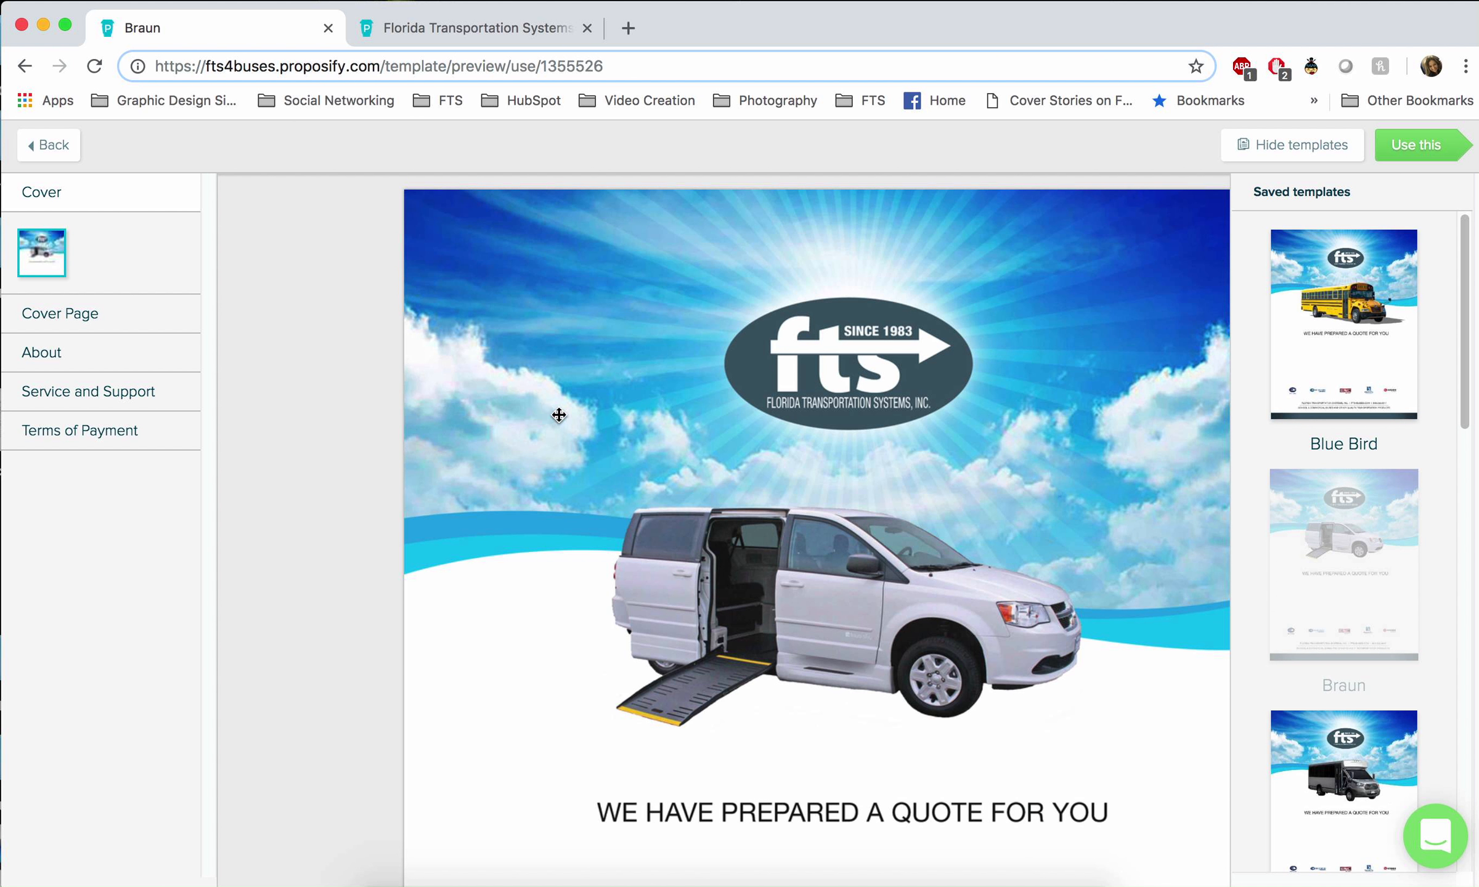
scroll(342, 419, down, 1)
scroll(341, 410, down, 10)
scroll(341, 410, down, 3)
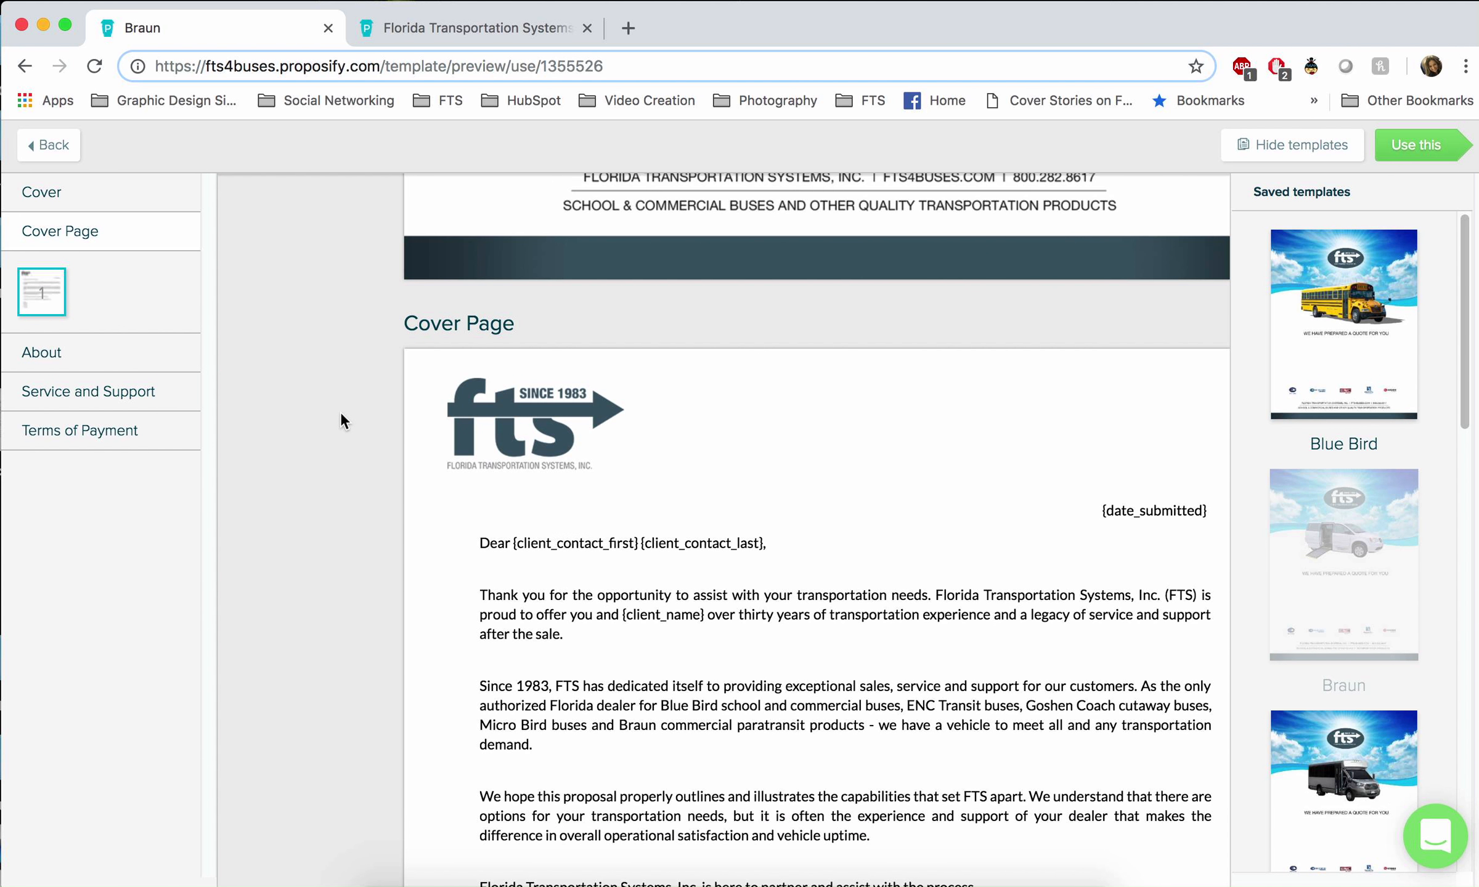
scroll(340, 412, up, 15)
scroll(341, 421, down, 7)
scroll(340, 416, down, 10)
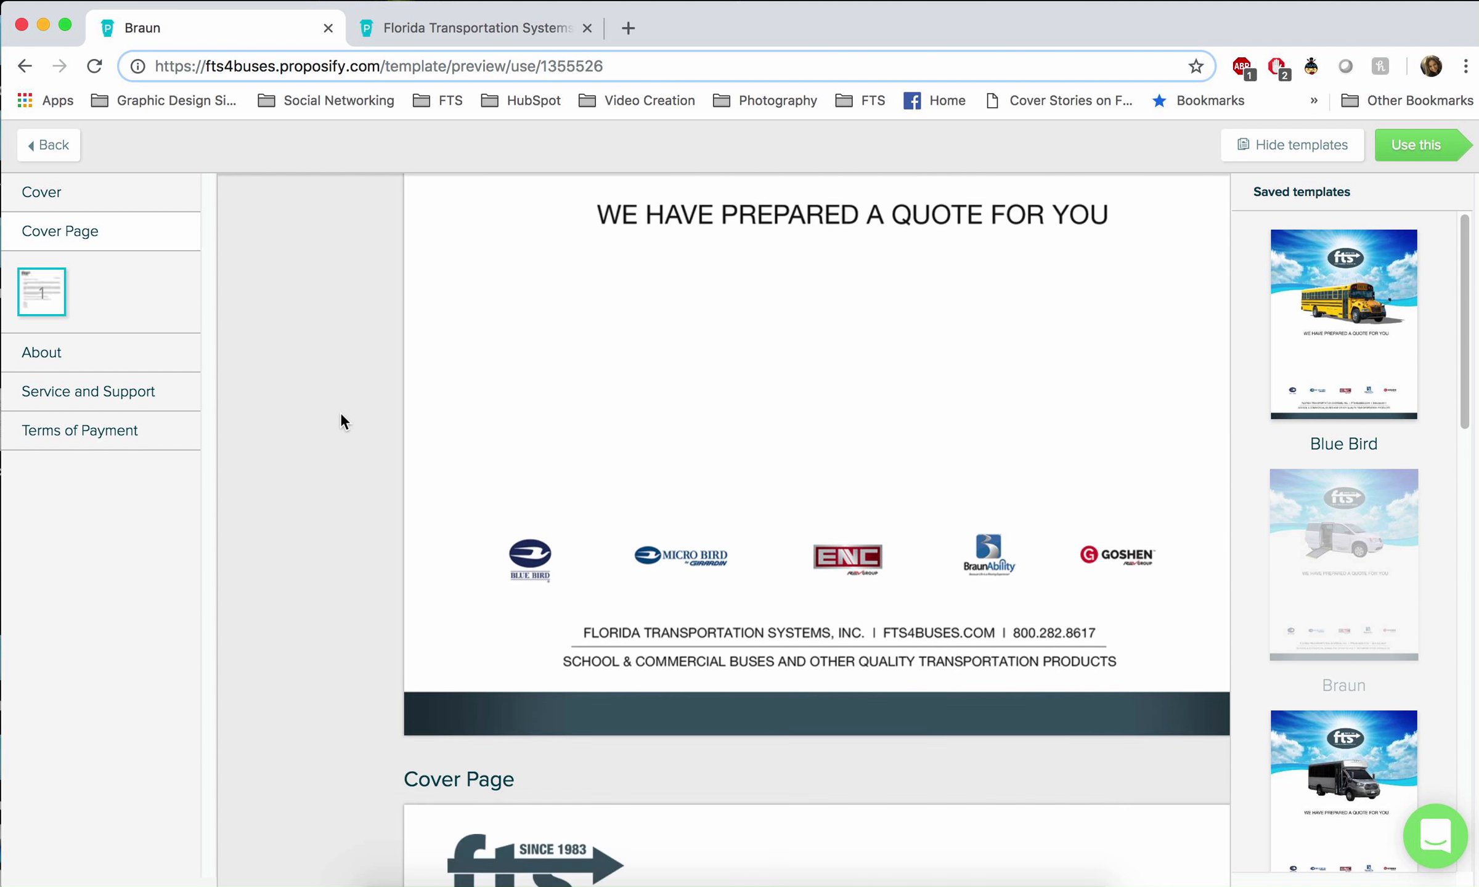
scroll(340, 415, down, 2)
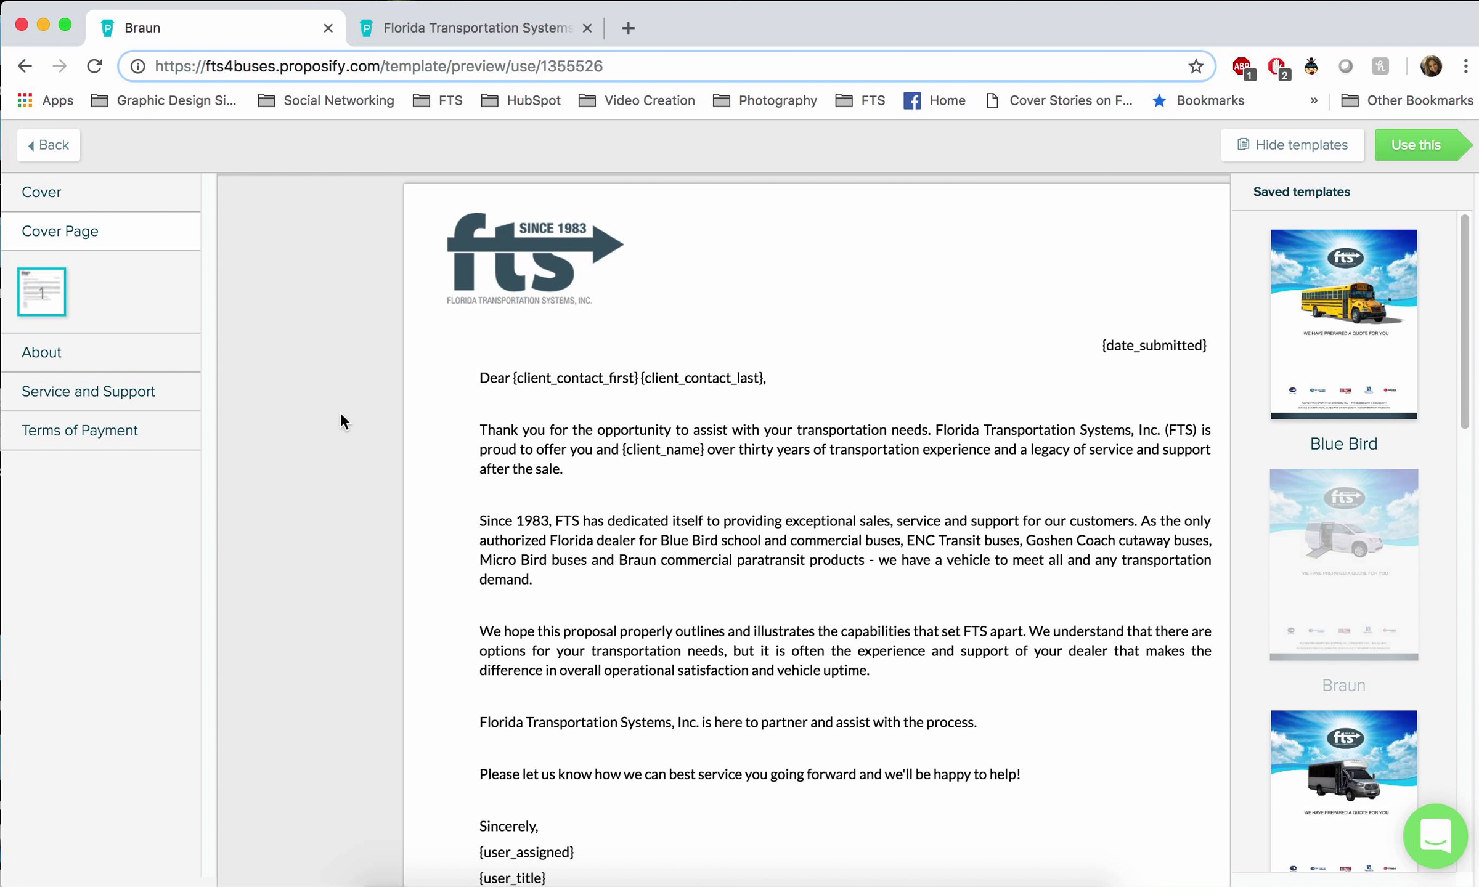
scroll(341, 422, down, 1)
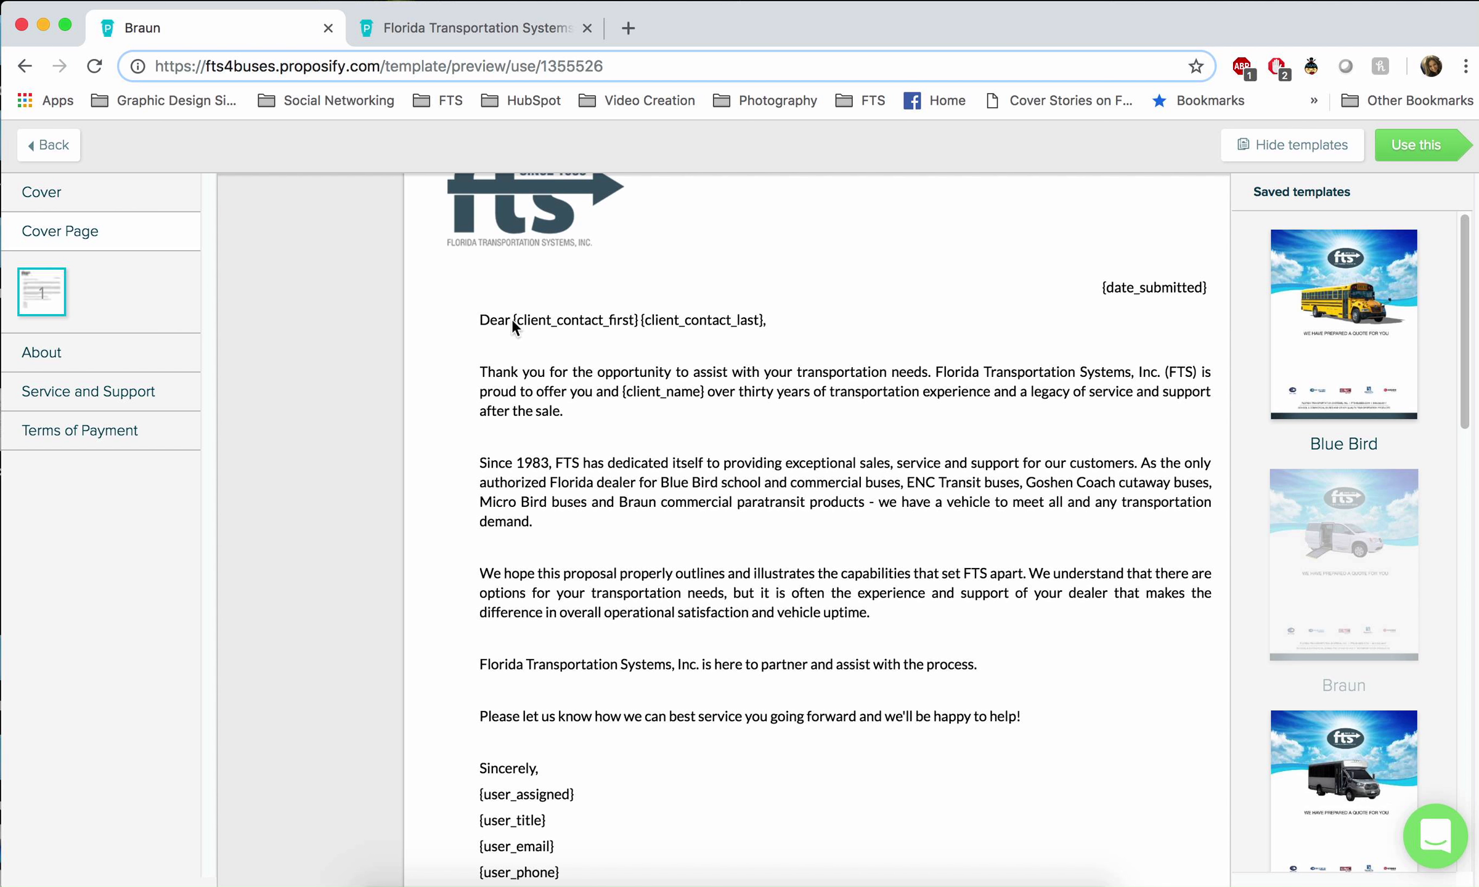
- Examine the Cover Page letter's placeholders for the client contact name, submission date and assigned user's details
drag(512, 319, 769, 318)
scroll(908, 281, down, 2)
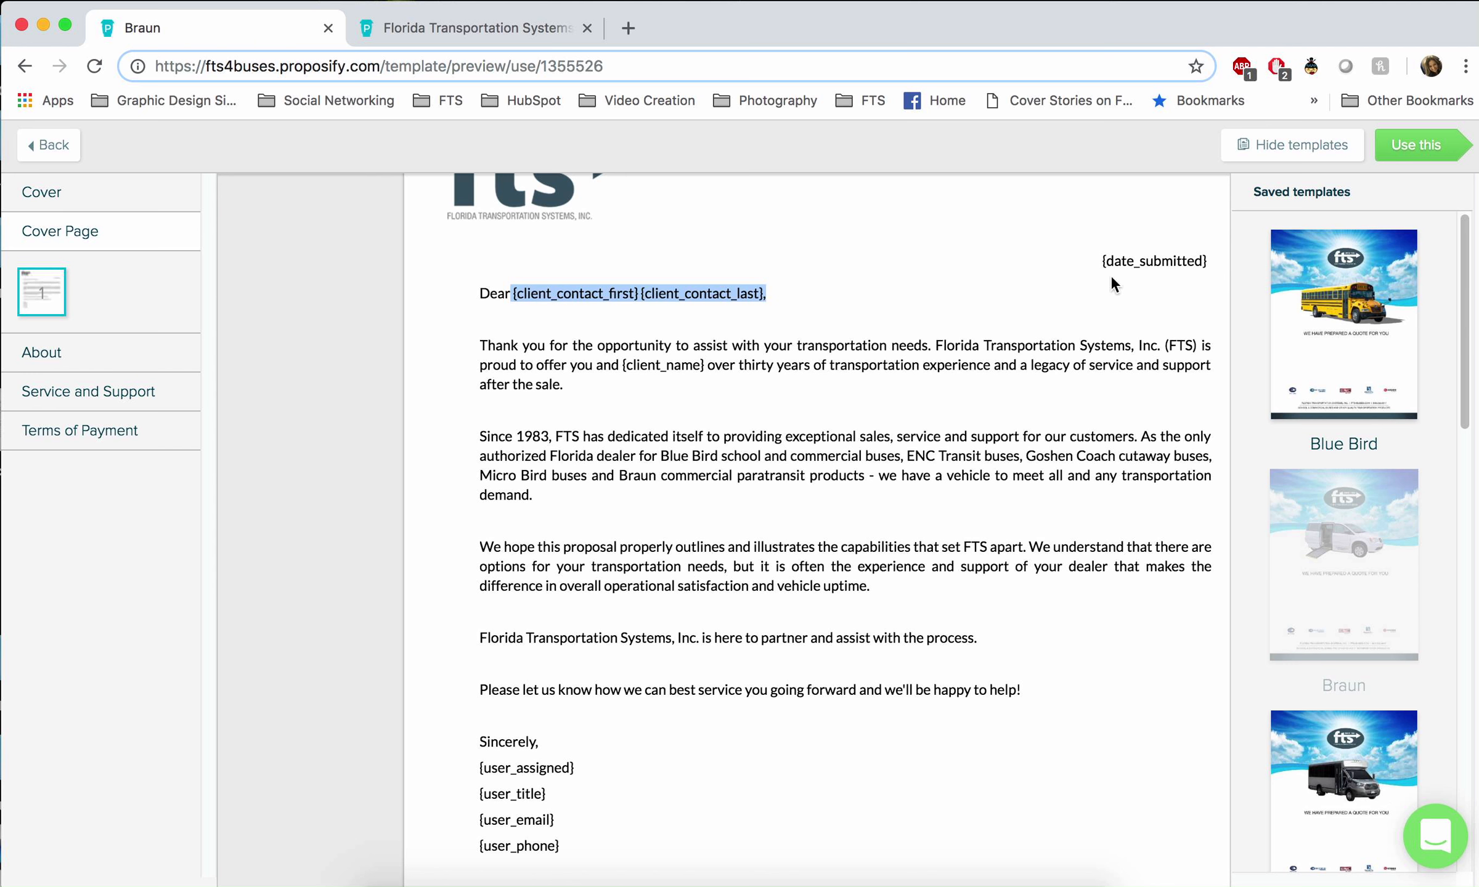
drag(1088, 262, 1203, 253)
key(super+a)
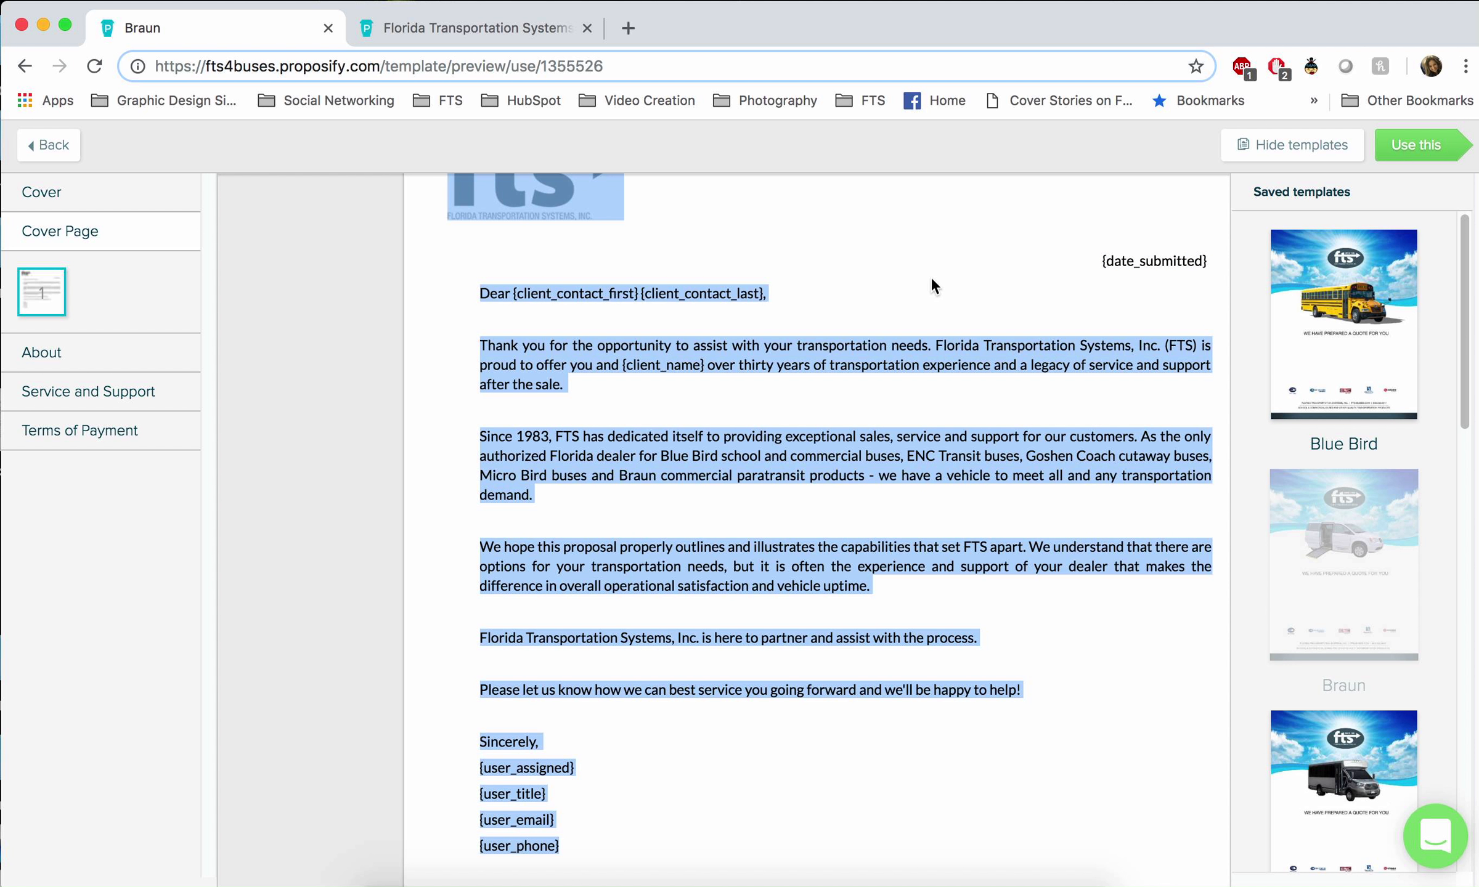
click(1091, 259)
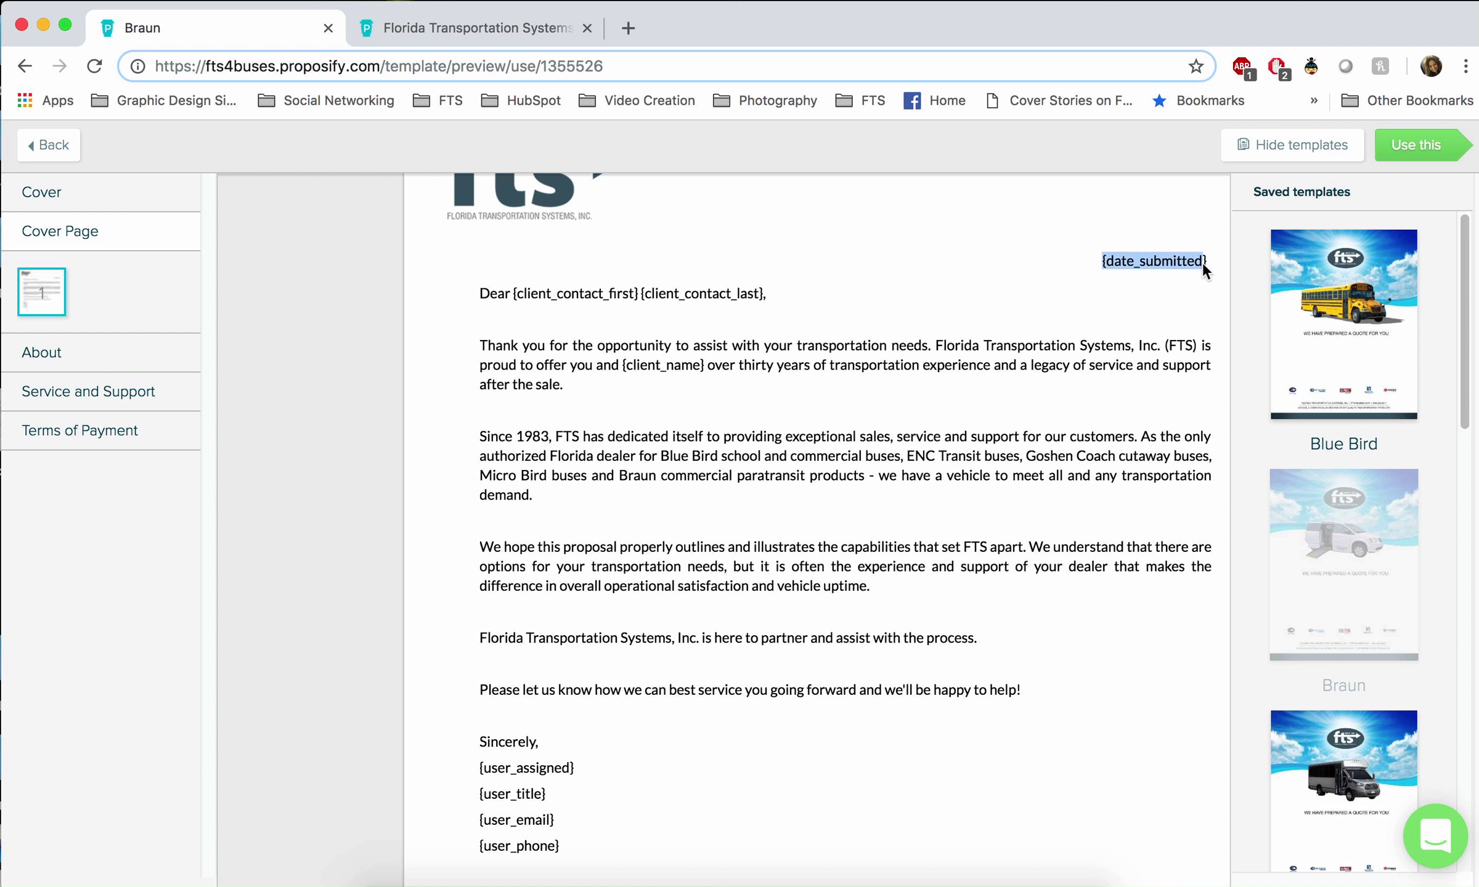
scroll(887, 345, down, 10)
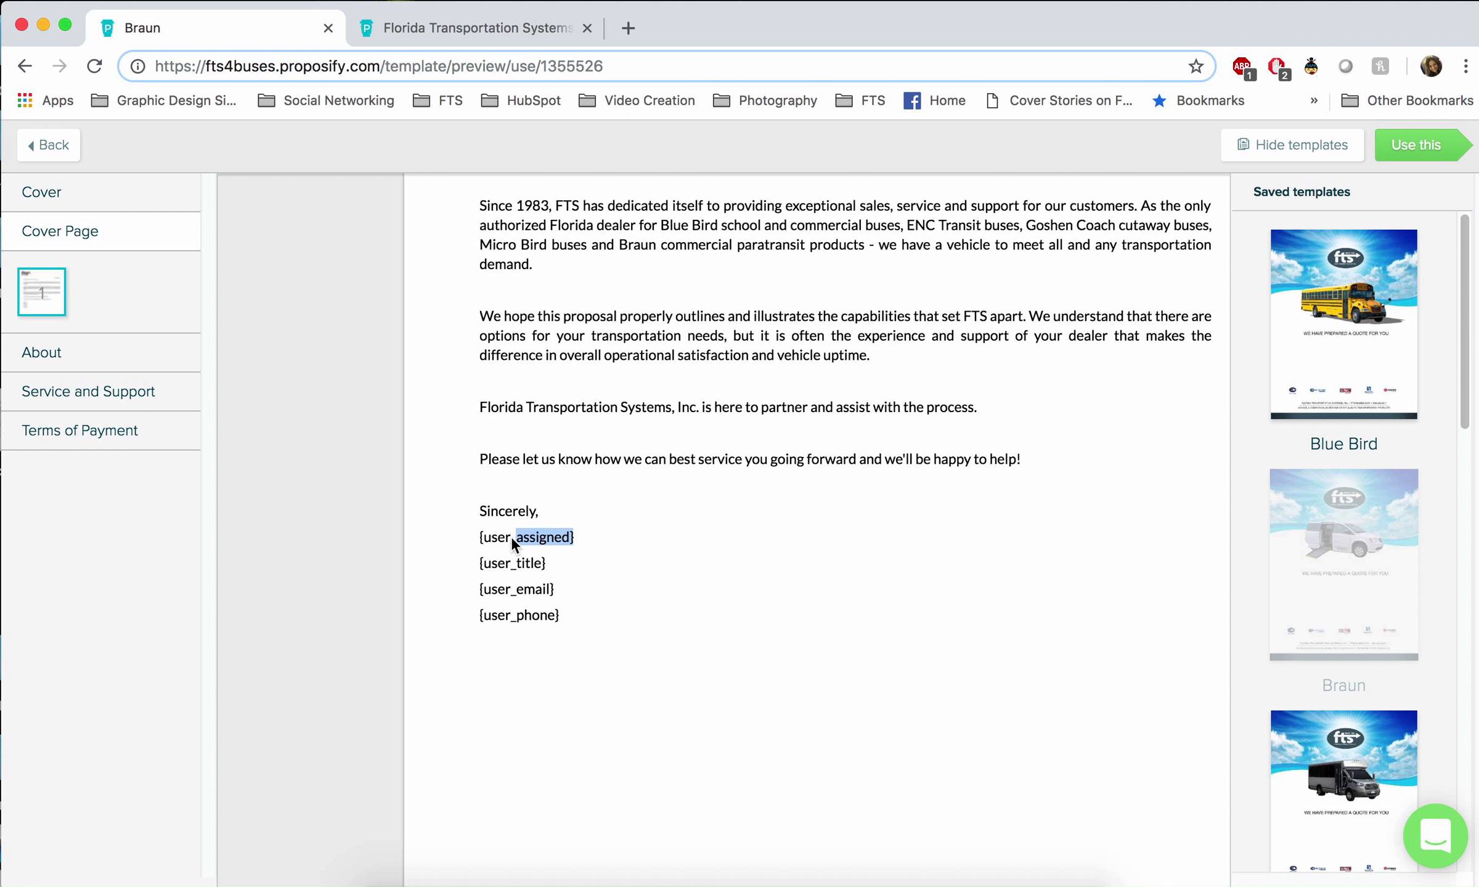
key(super+a)
click(575, 570)
drag(511, 563, 478, 565)
click(665, 562)
scroll(663, 563, up, 20)
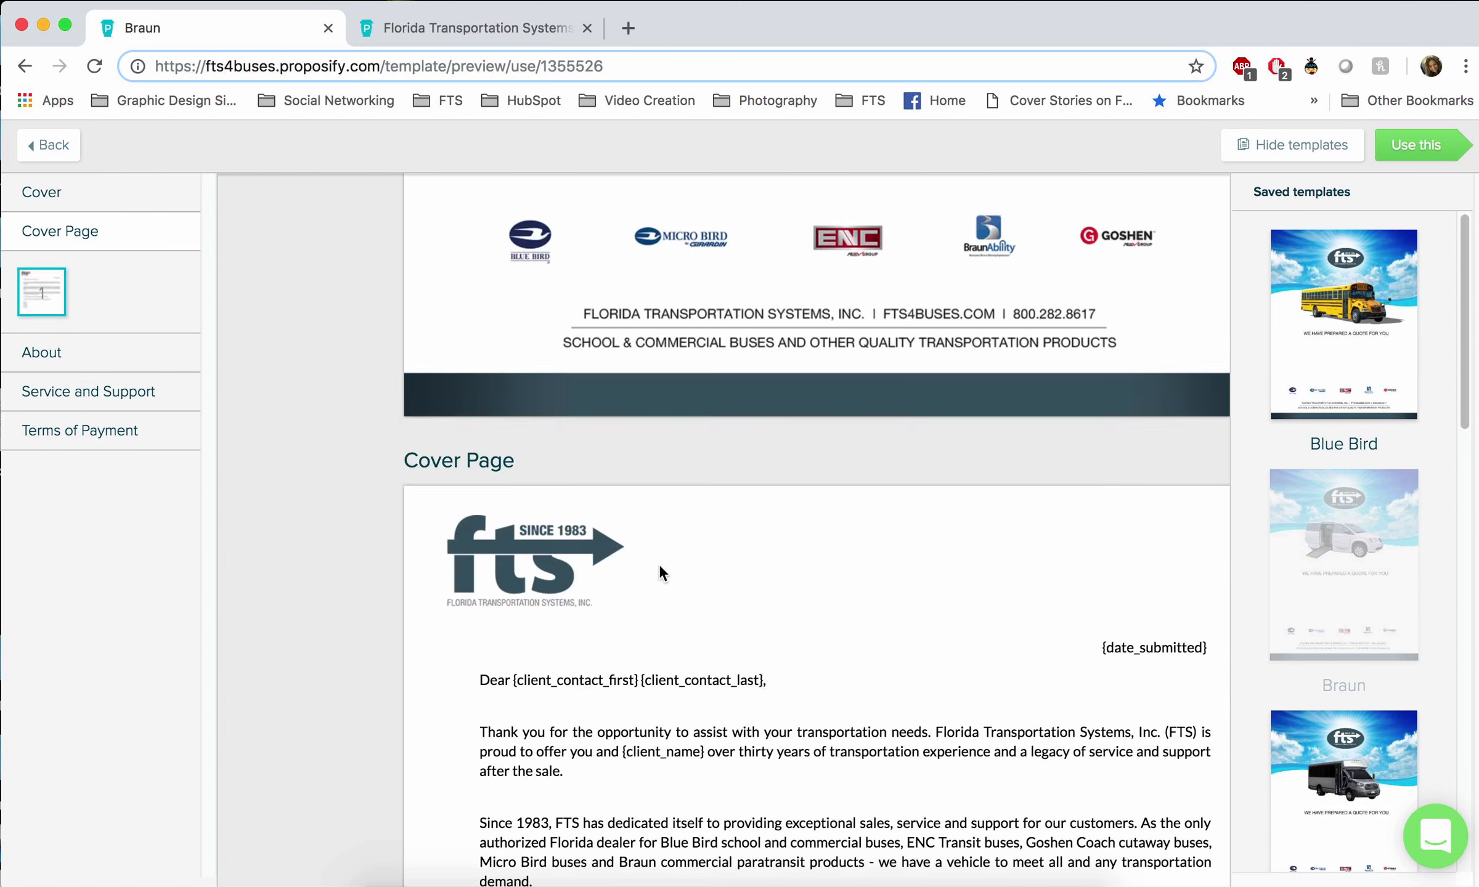
- Review the Braun template's About, Service and Support, and Terms of Payment sections, and return to its cover
scroll(663, 560, down, 20)
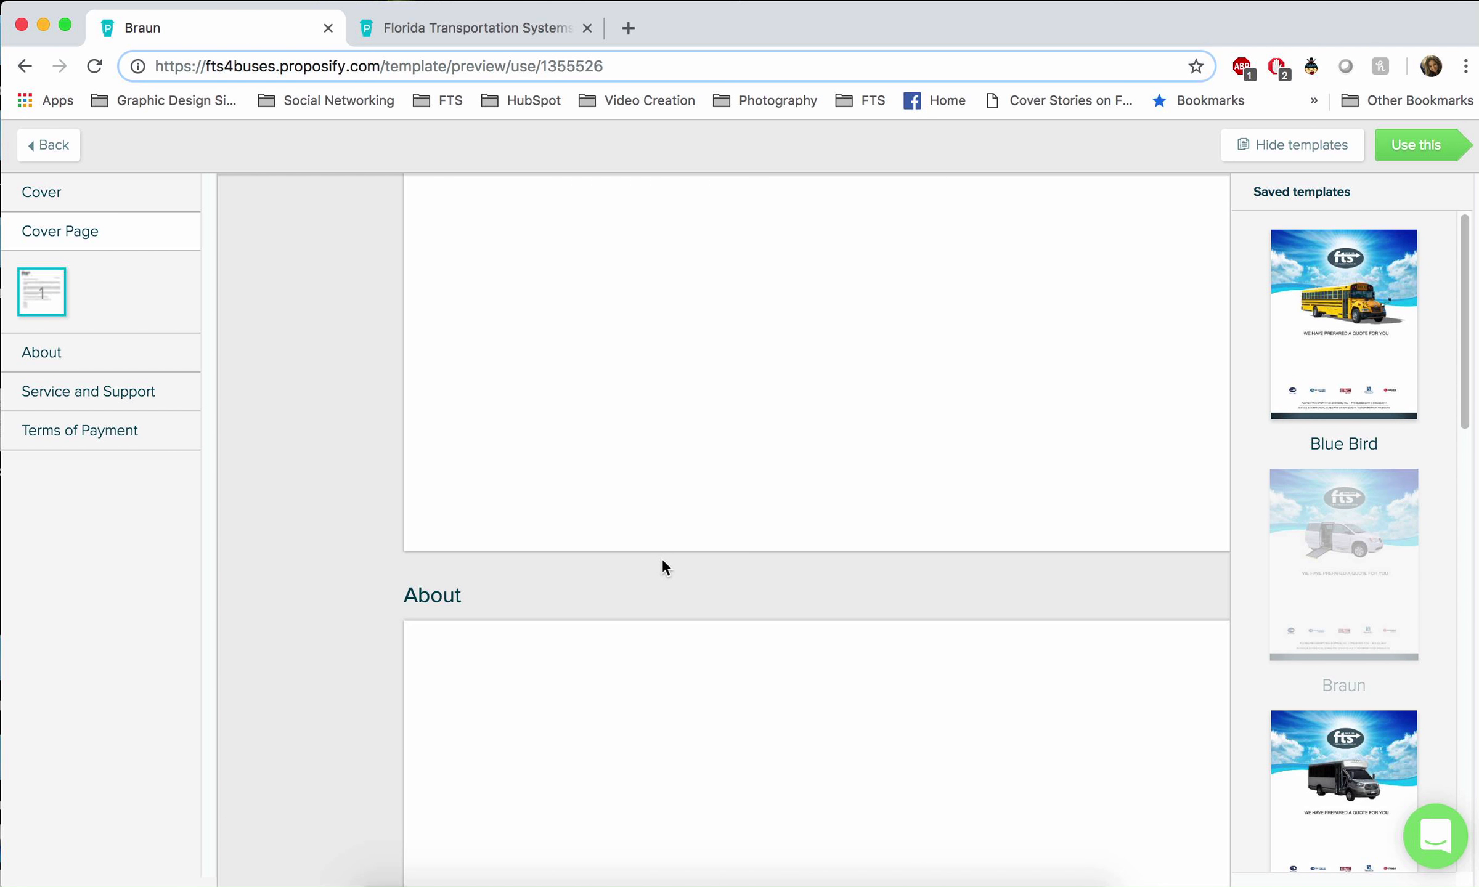
scroll(736, 544, down, 5)
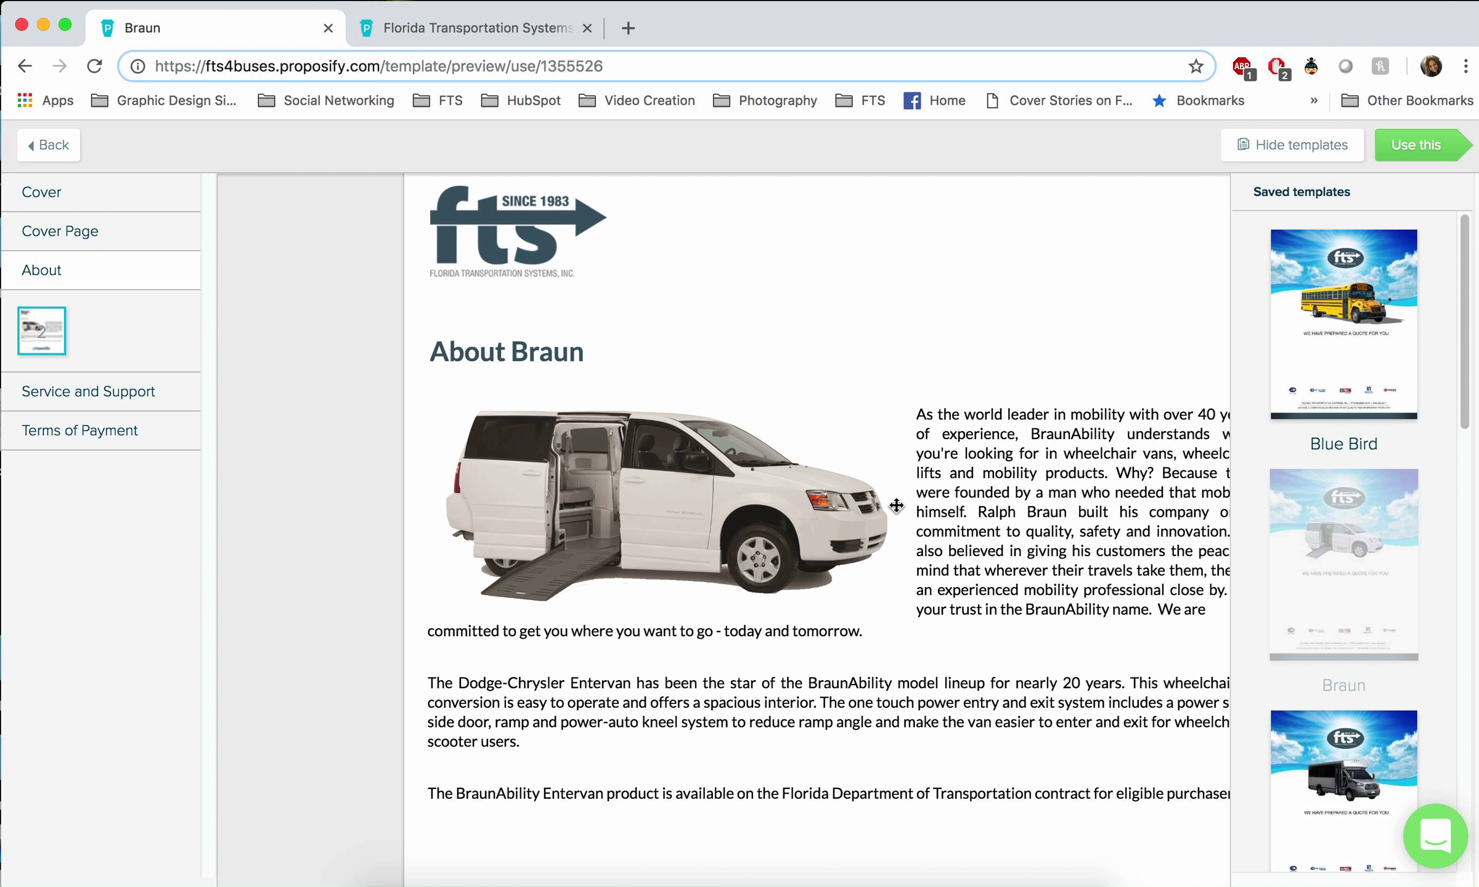
scroll(895, 505, down, 1)
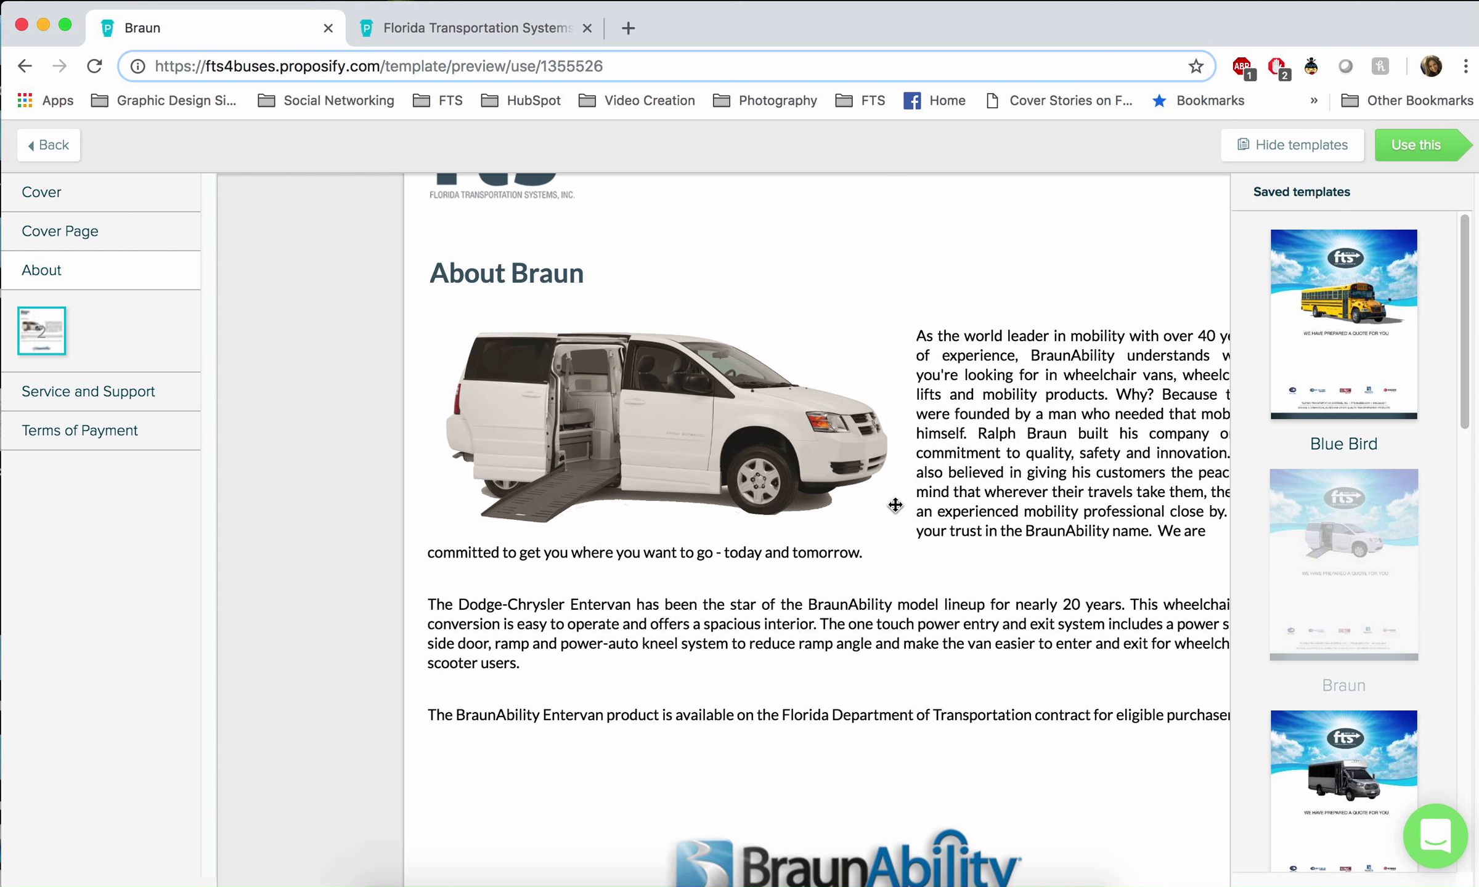
scroll(895, 504, down, 4)
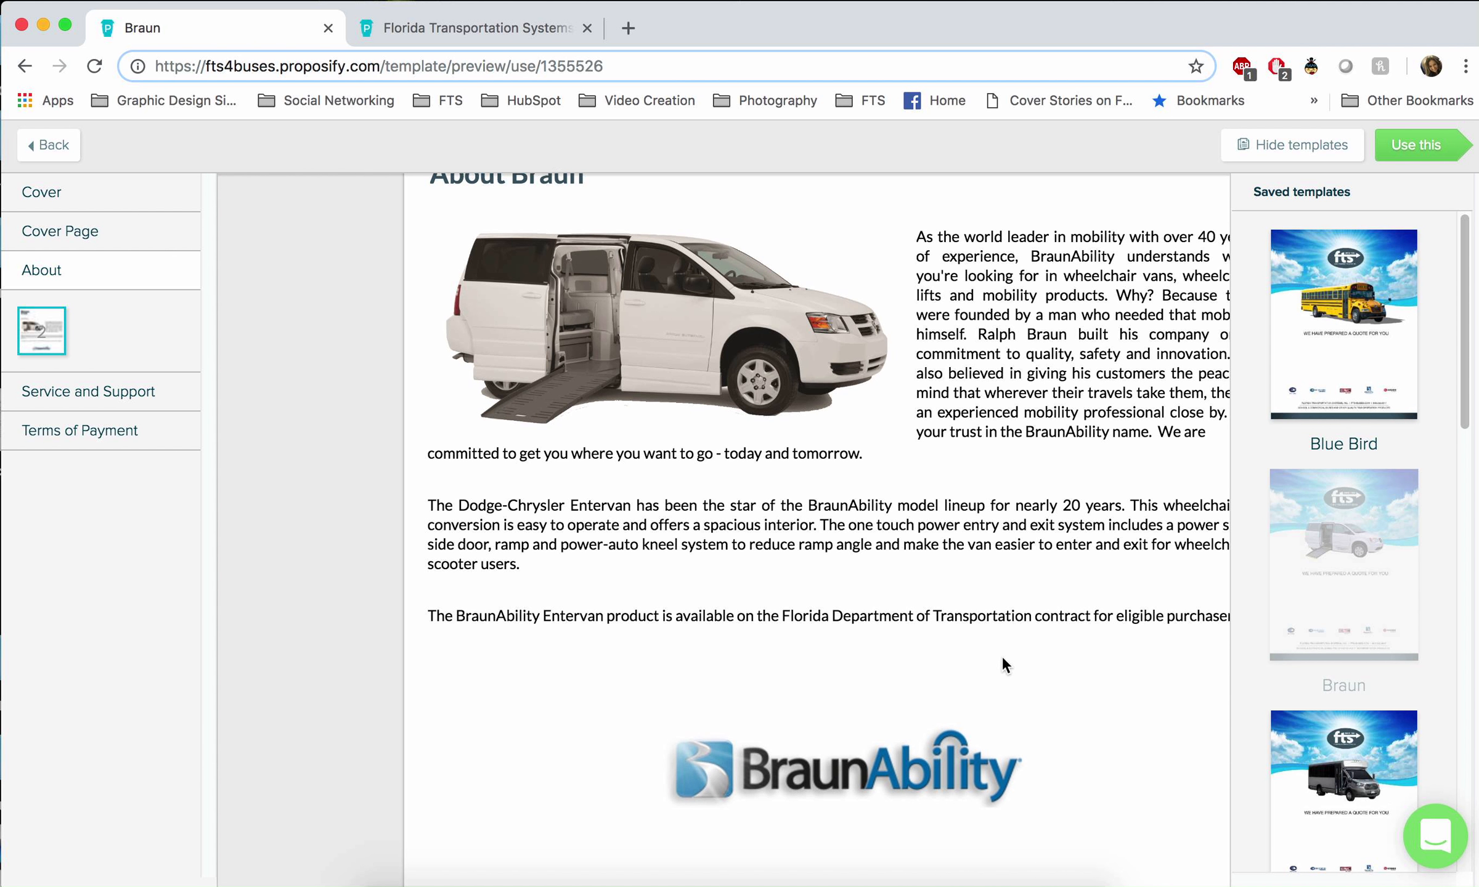
scroll(1002, 672, down, 12)
scroll(776, 685, down, 5)
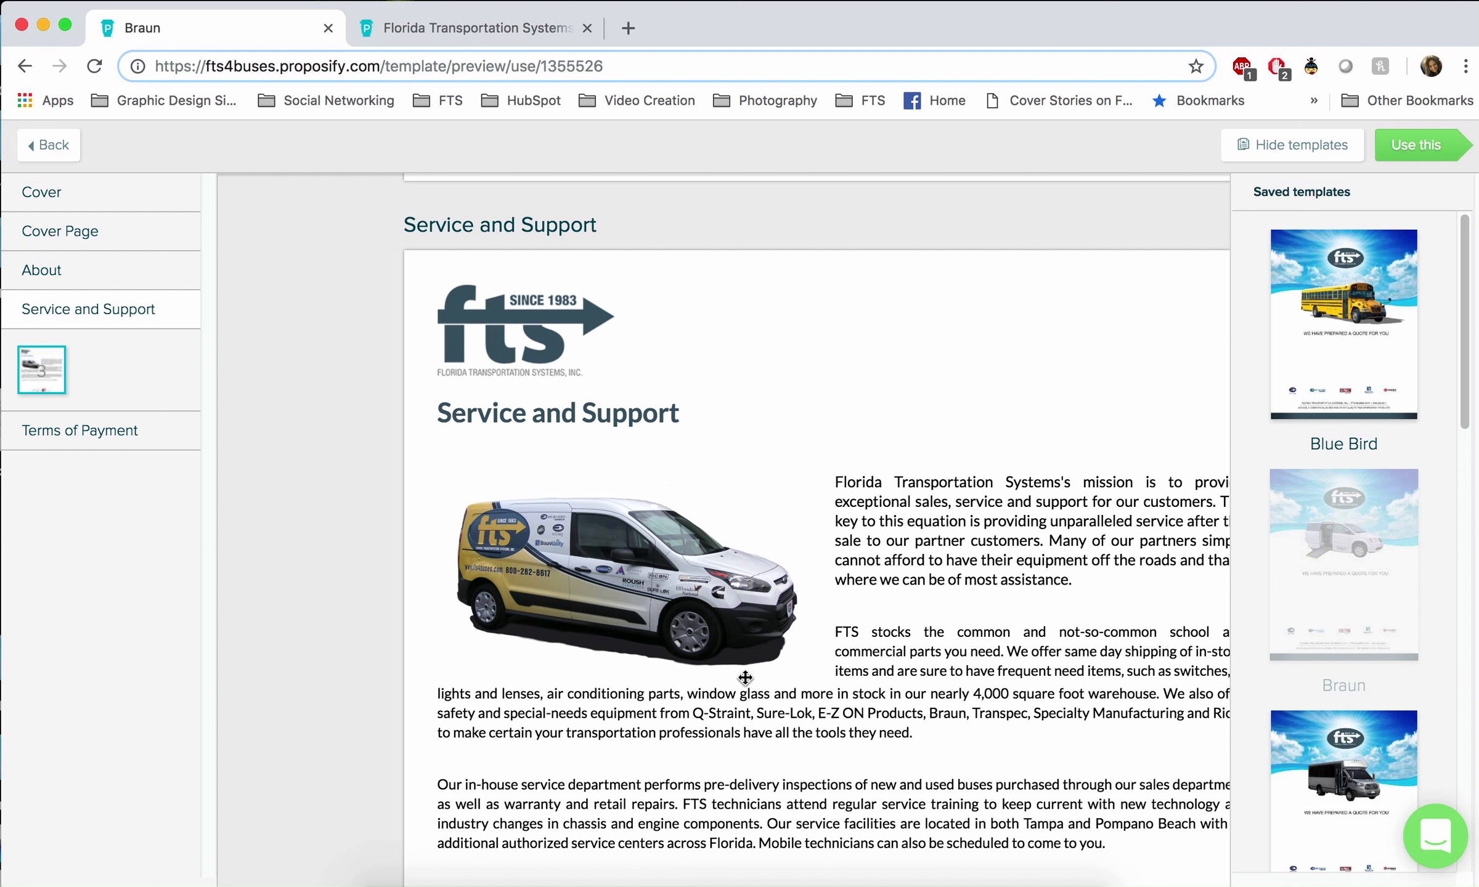
scroll(756, 671, down, 10)
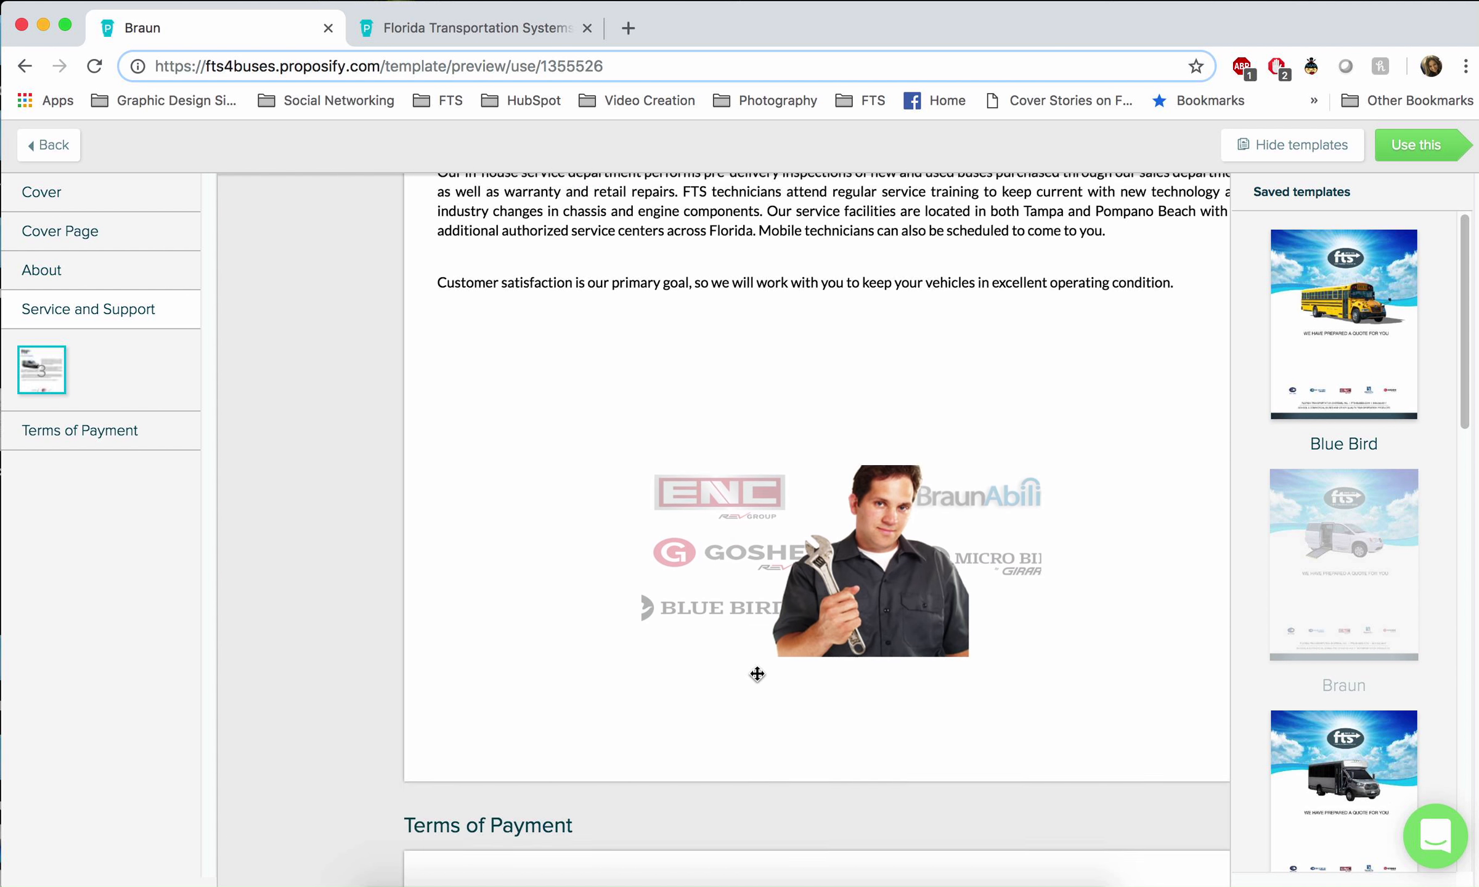
scroll(757, 674, down, 13)
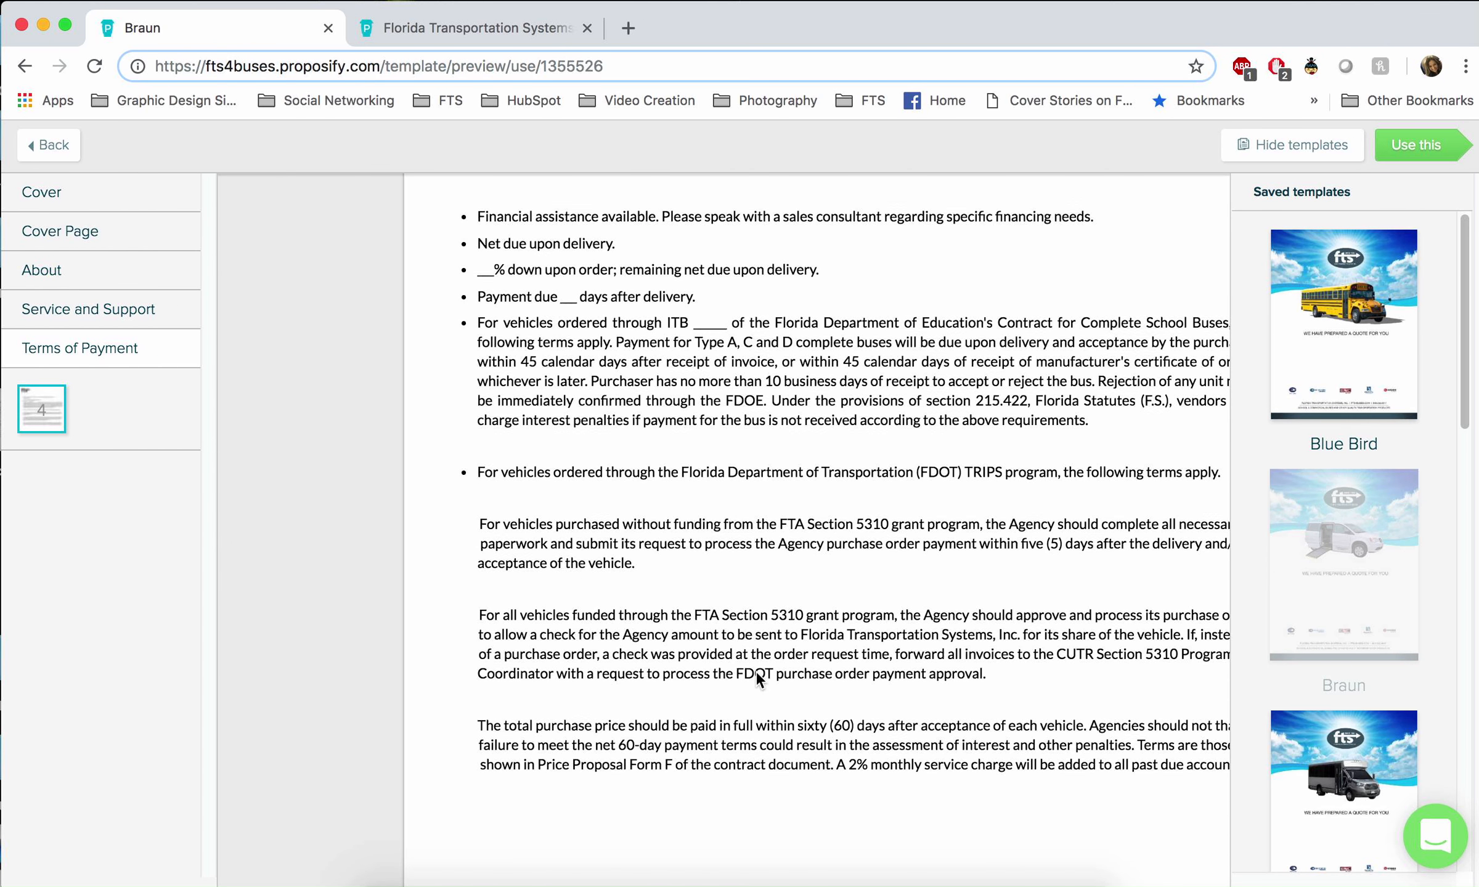
scroll(756, 670, down, 1)
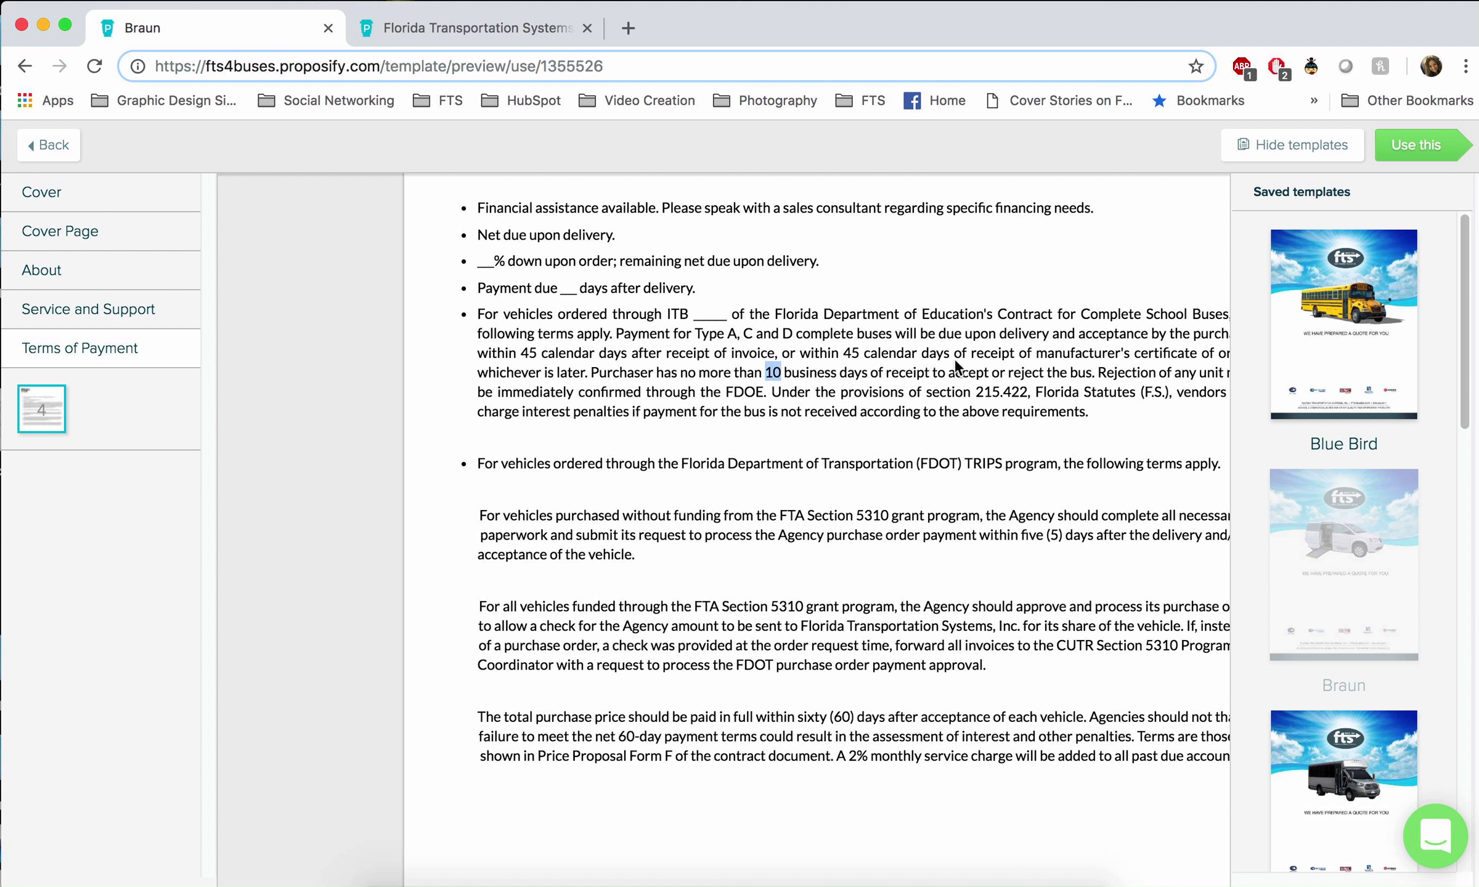
scroll(784, 555, up, 1)
scroll(786, 558, up, 15)
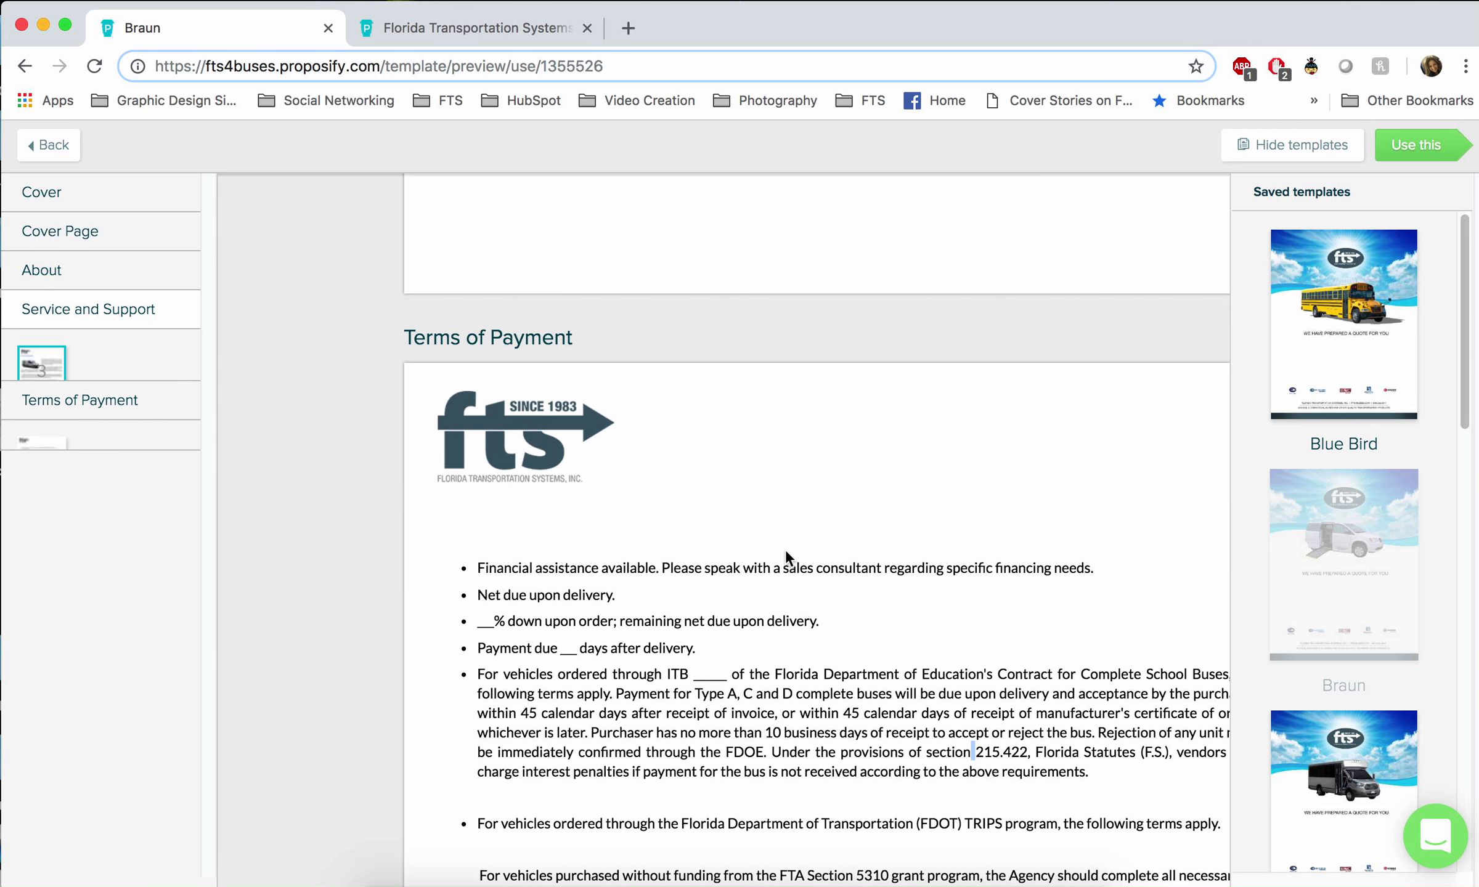
scroll(785, 552, up, 20)
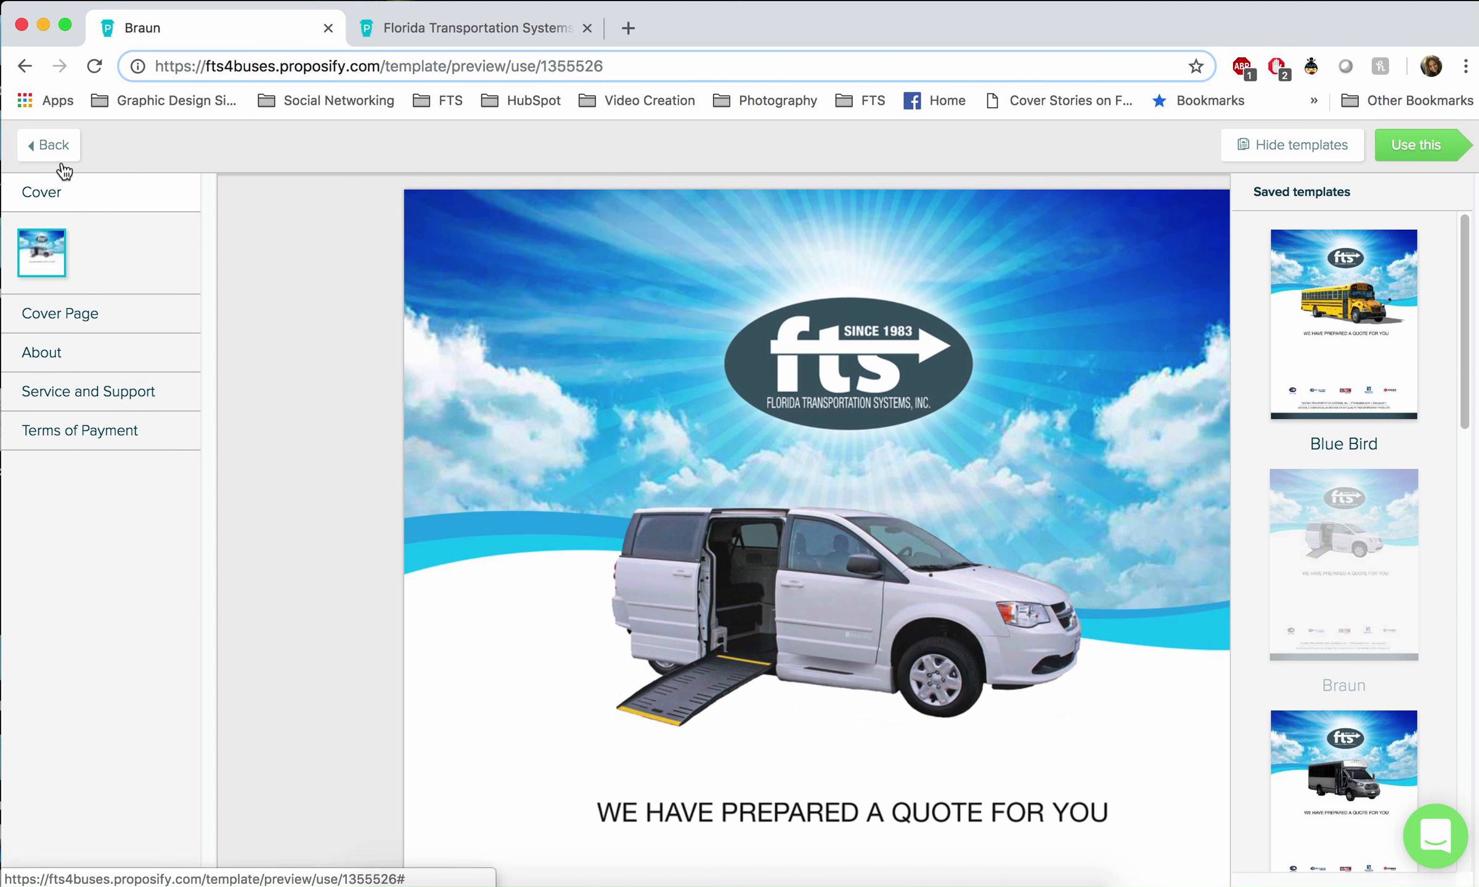
- Leave the preview and use the saved Braun template for the new proposal
click(49, 145)
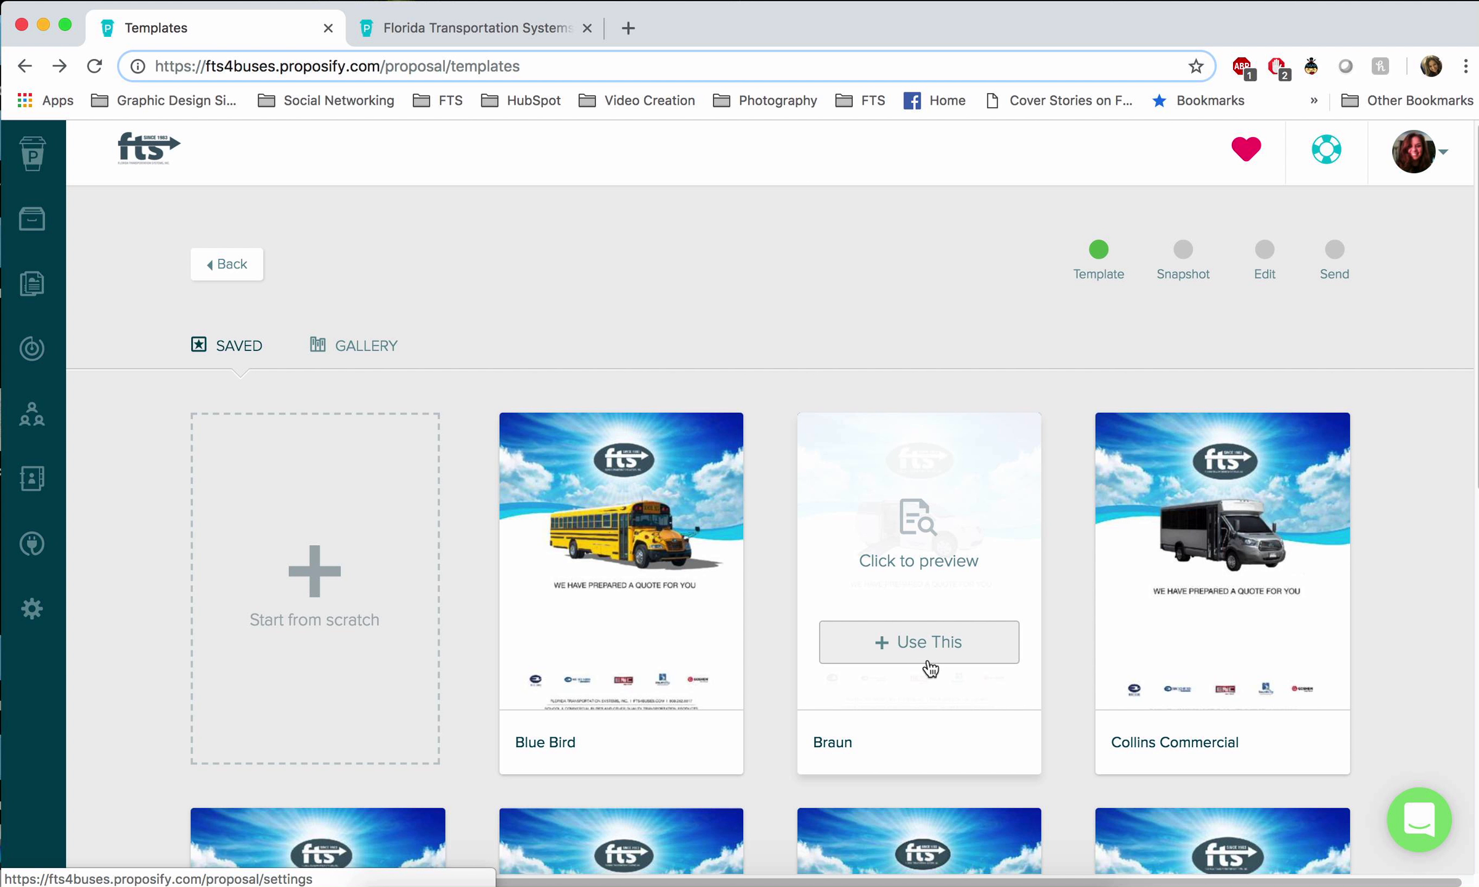
mouse_move(927, 653)
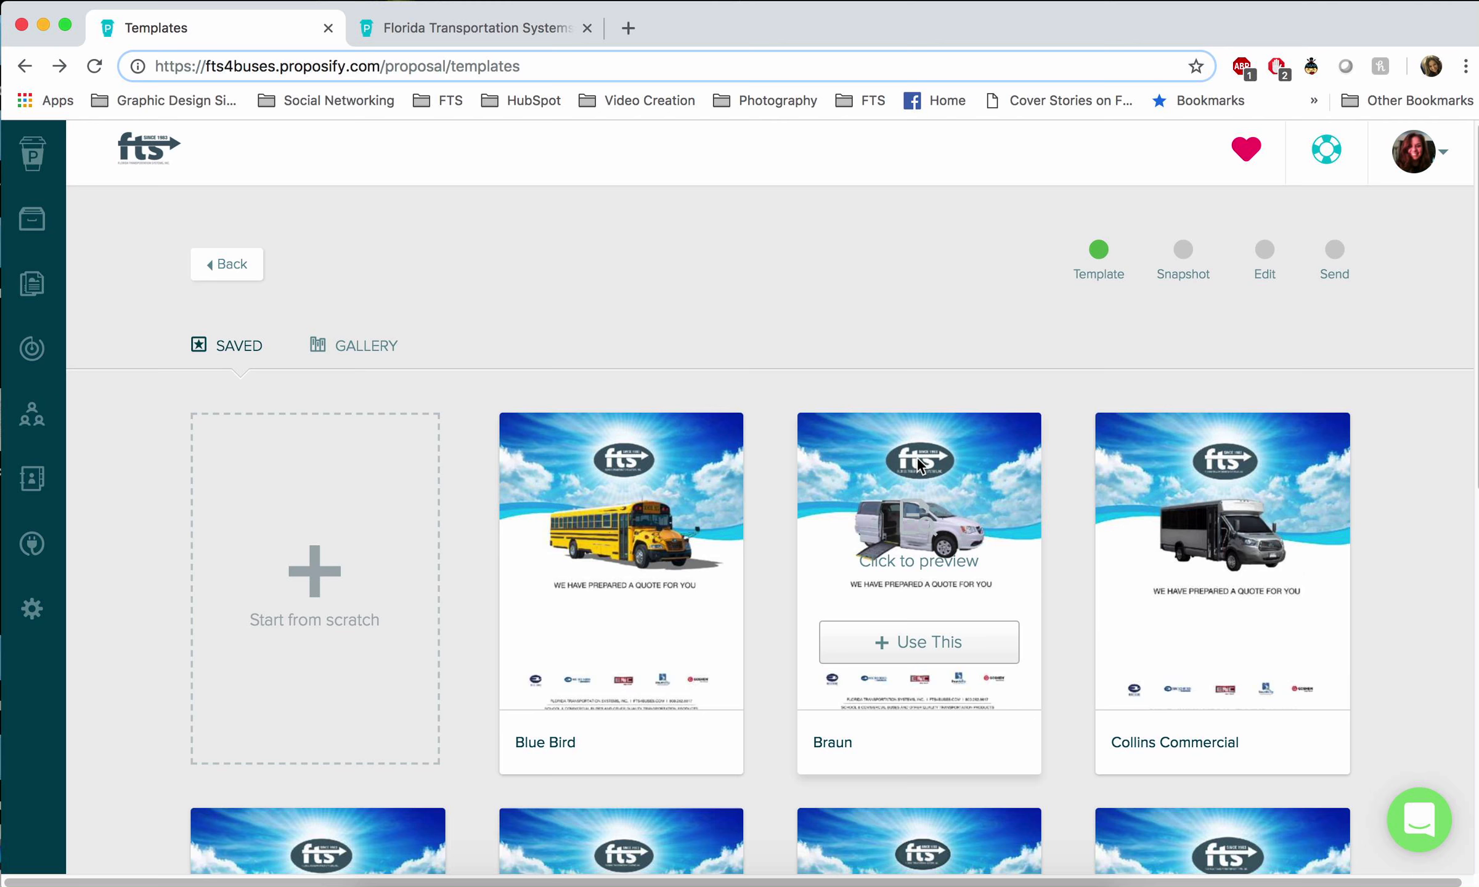
click(926, 652)
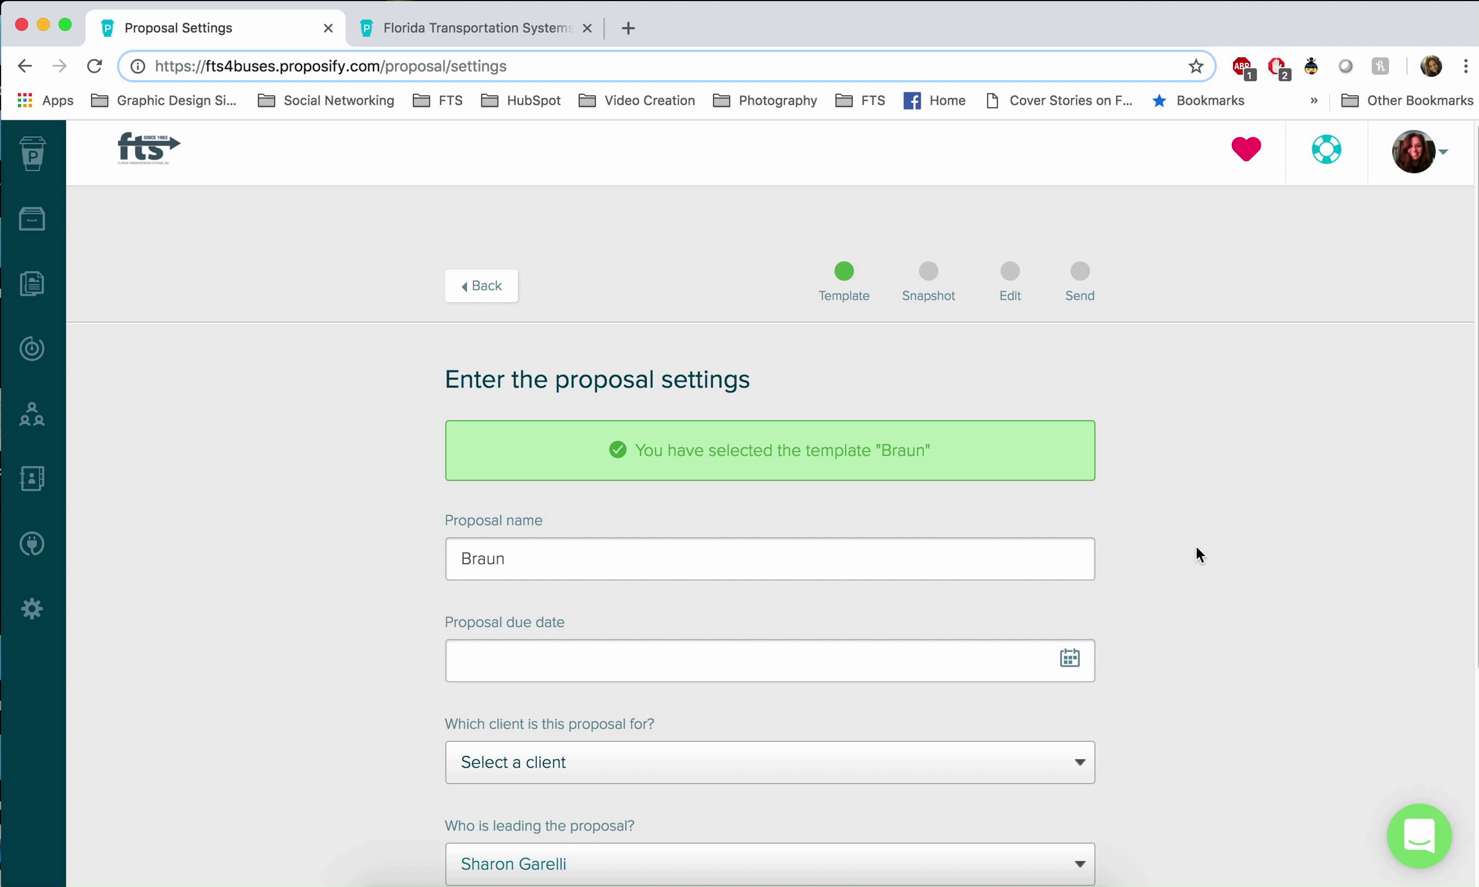
- Name the proposal "Example Bus Quote" and set its due date to 2018-10-12
scroll(1147, 527, down, 2)
scroll(1165, 535, down, 3)
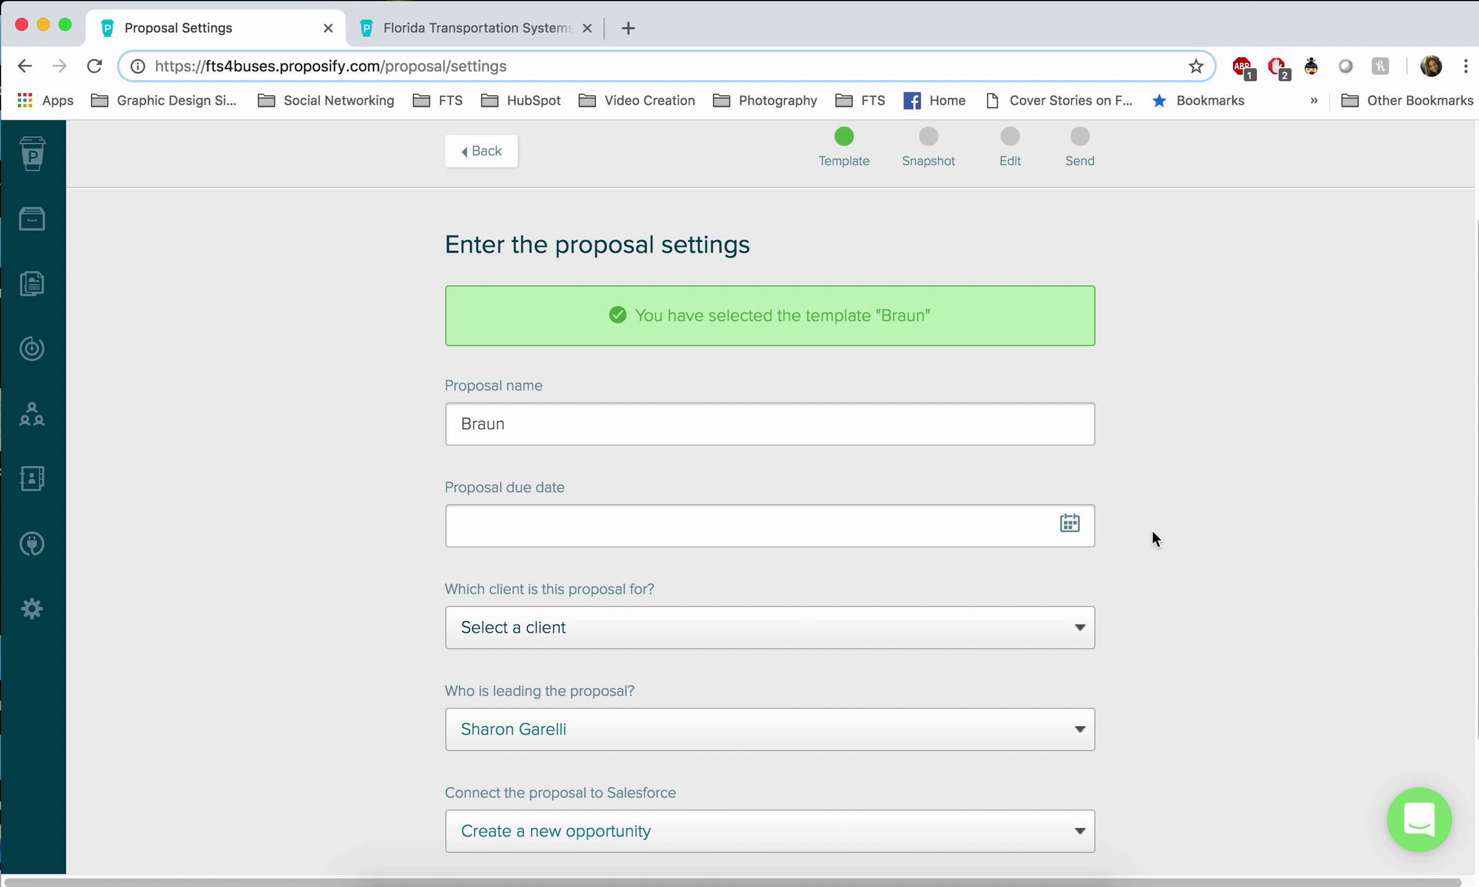
scroll(1152, 529, down, 2)
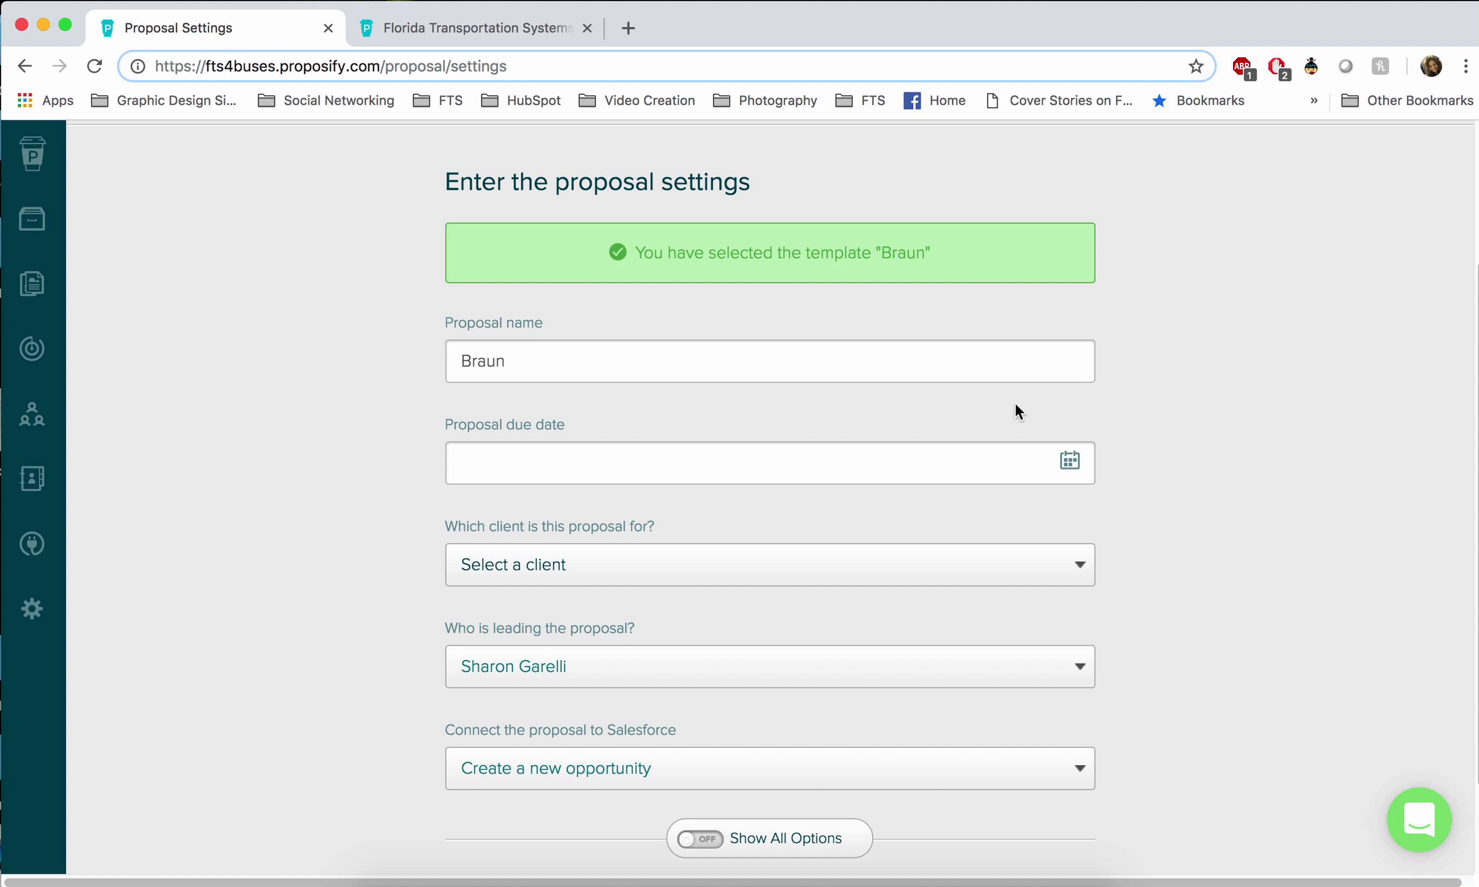
double_click(518, 362)
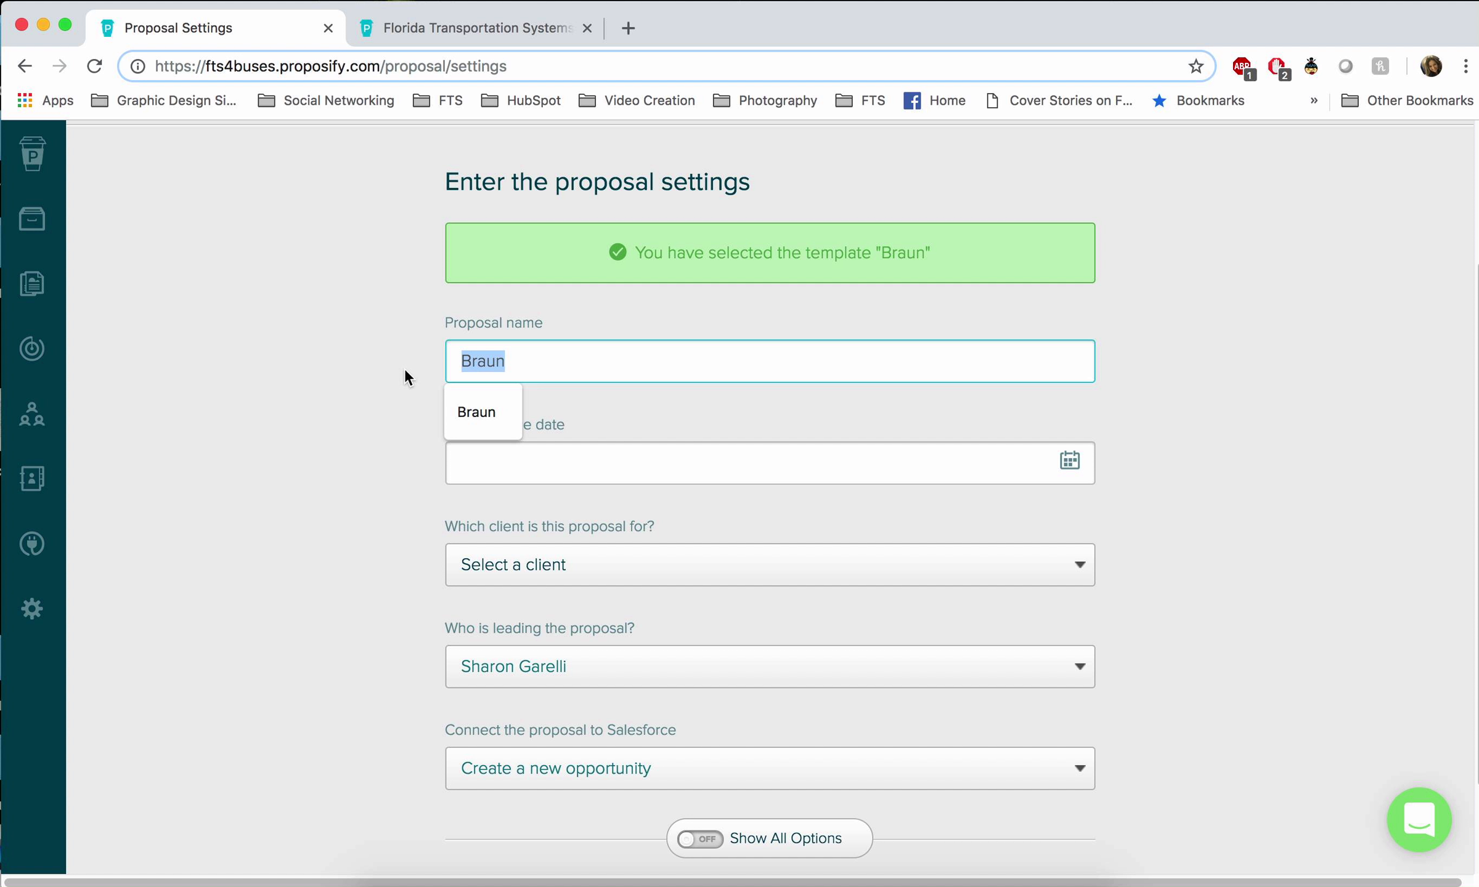
text(Exam)
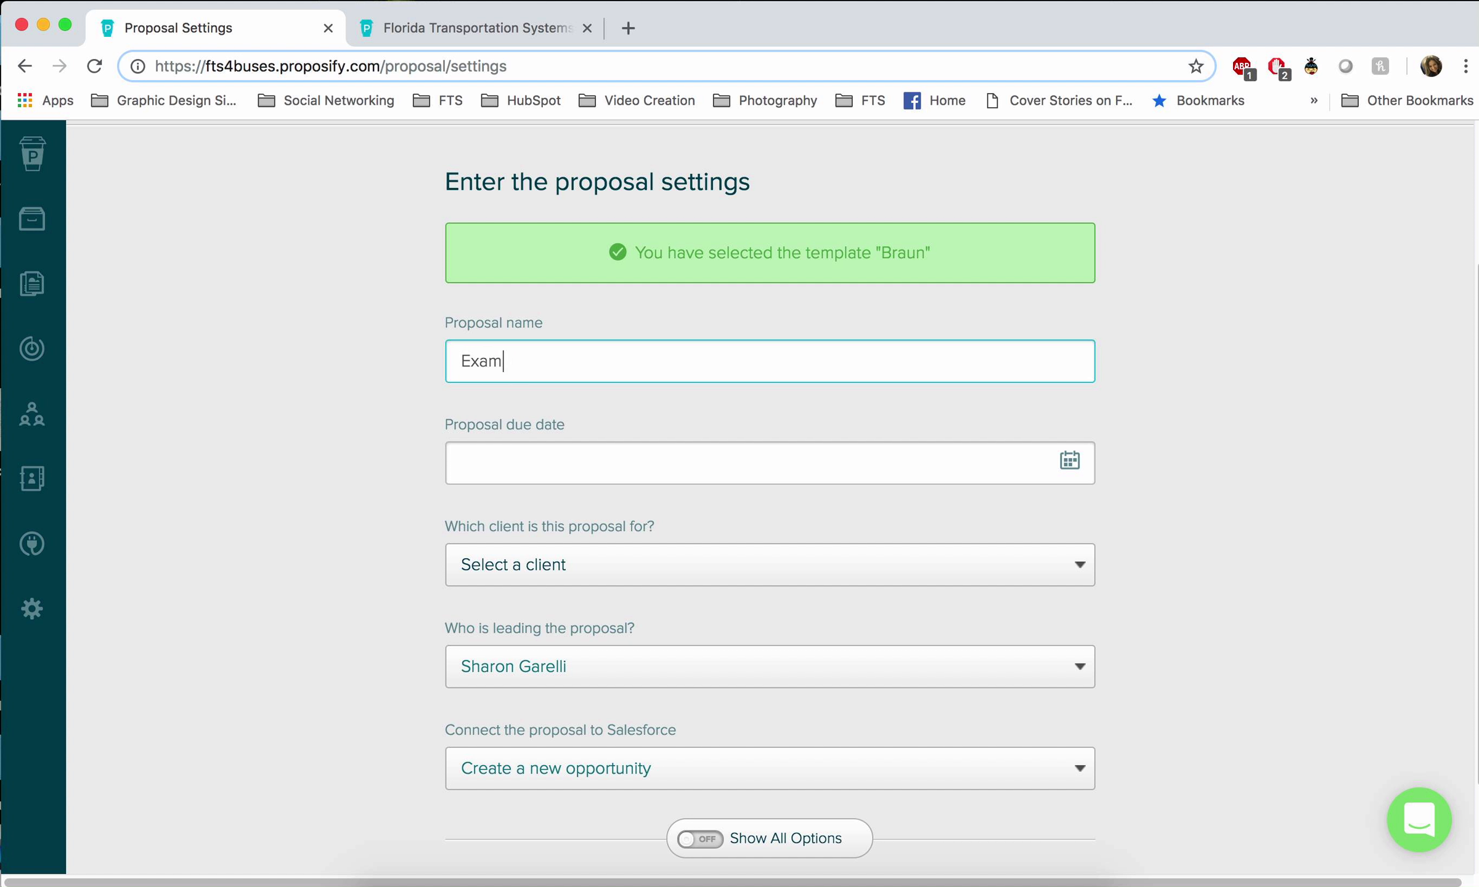
text(ple Bus Quote)
click(680, 467)
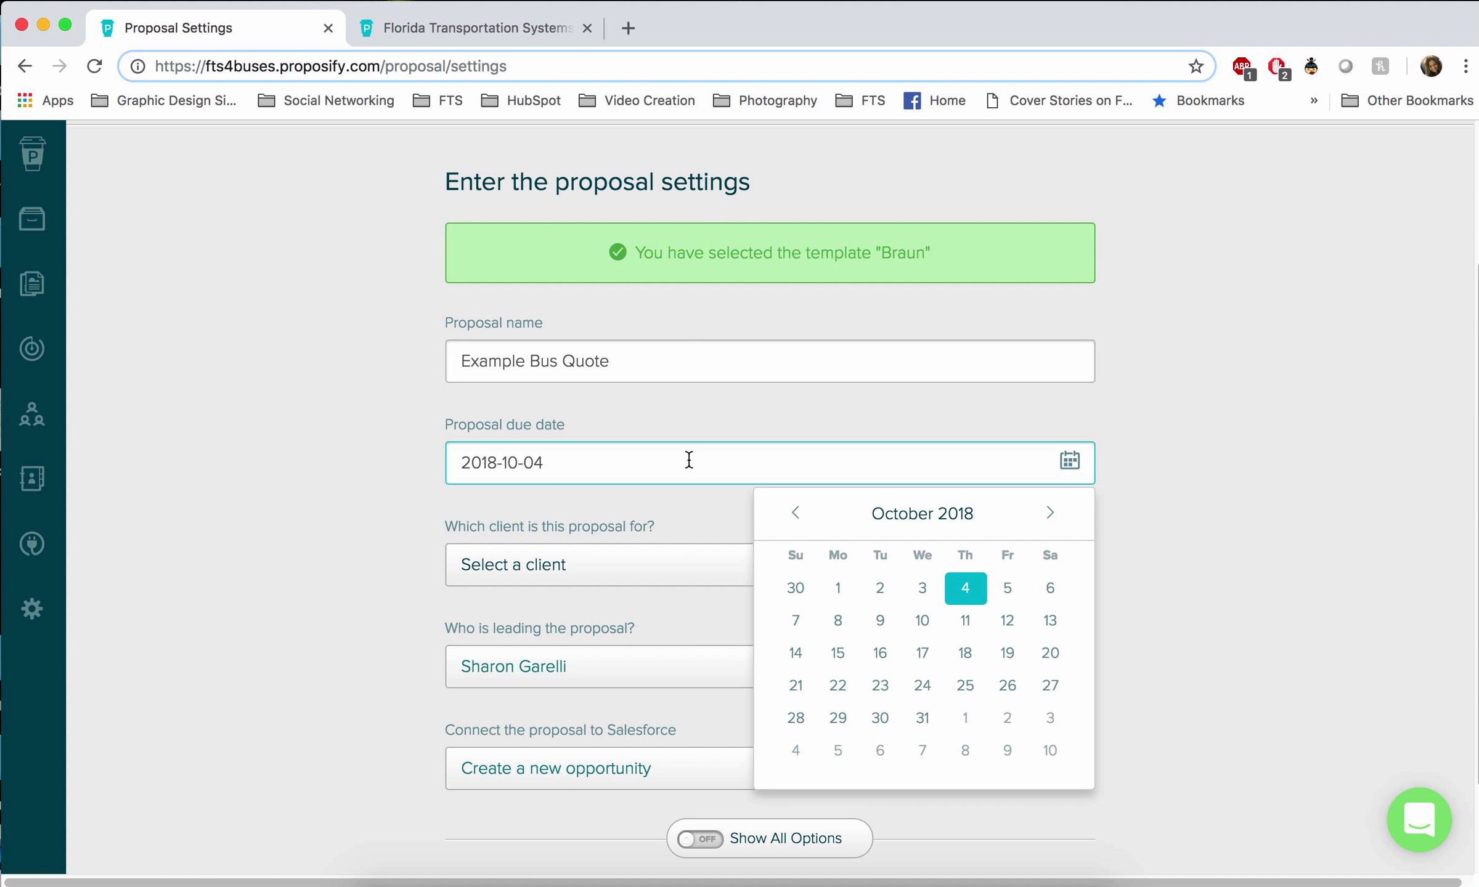
click(1007, 621)
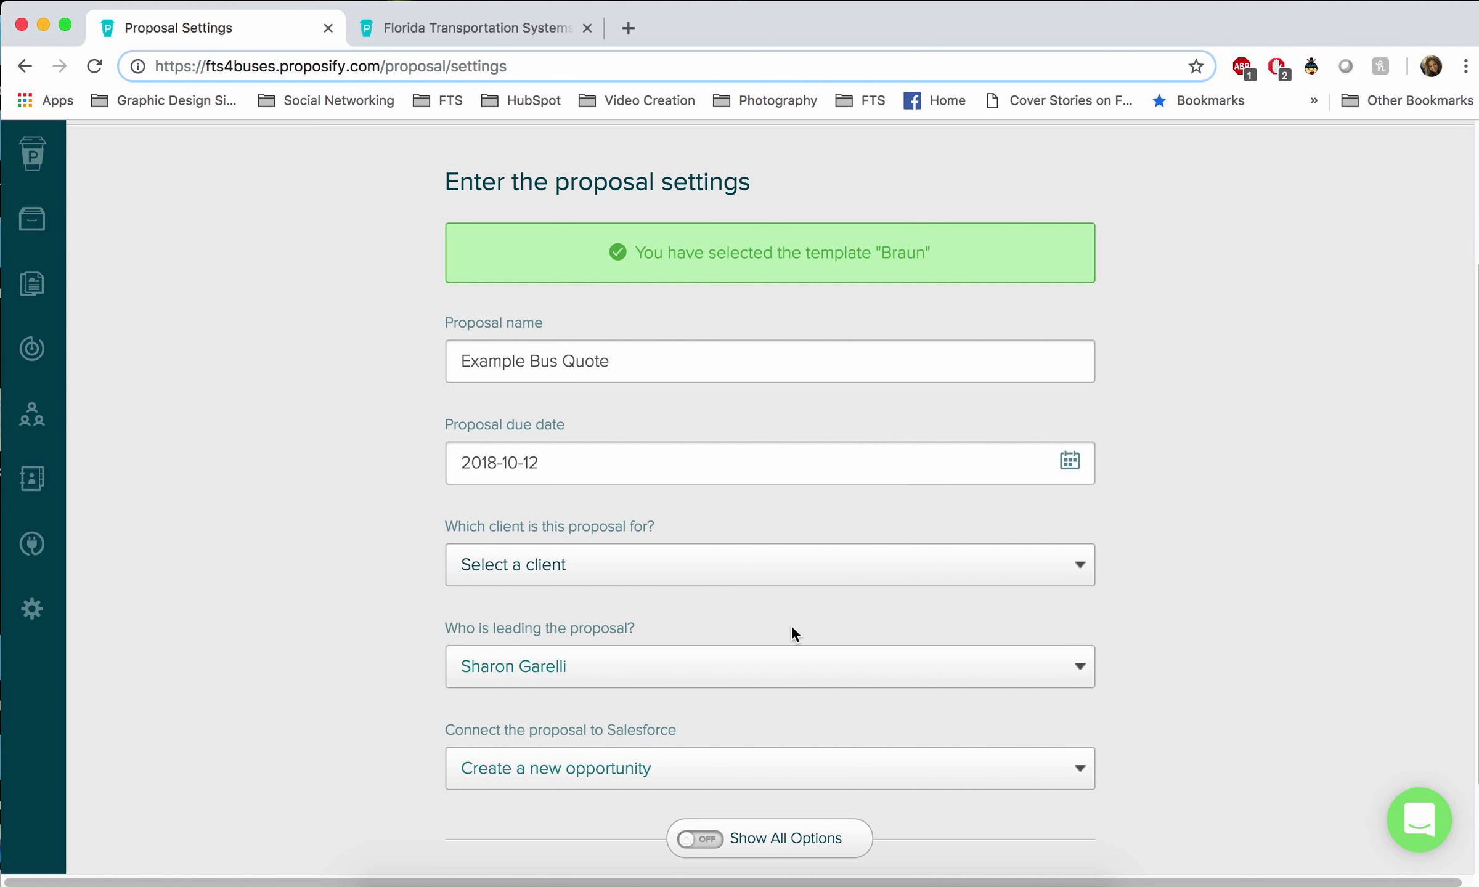
- Look through the client list, search it for "Exam", and choose Example Enterprise, LTD. as the proposal's client
scroll(924, 518, down, 2)
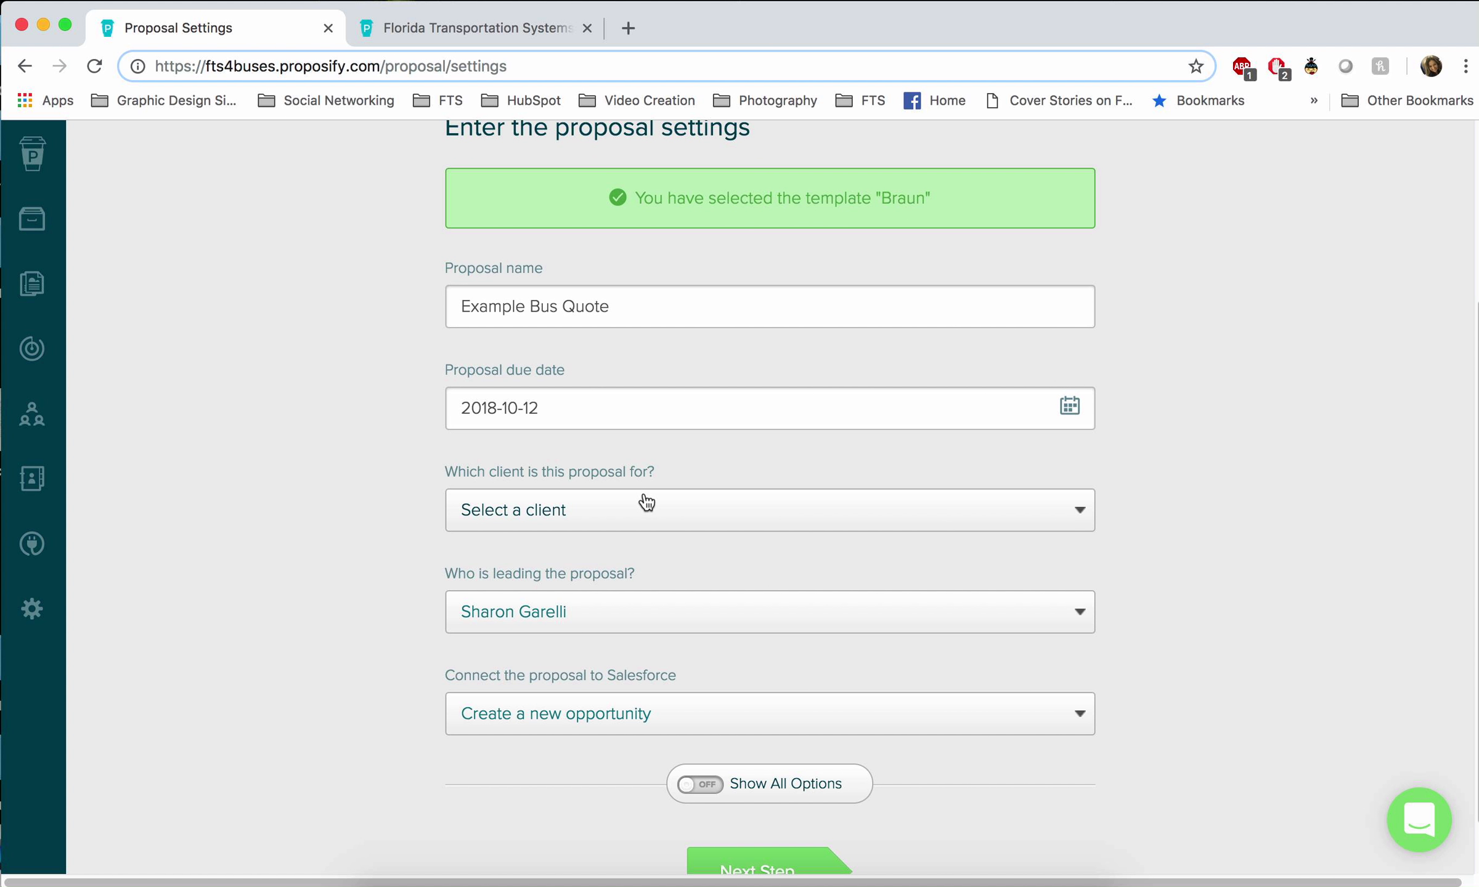
click(664, 509)
scroll(799, 468, down, 2)
scroll(846, 703, down, 15)
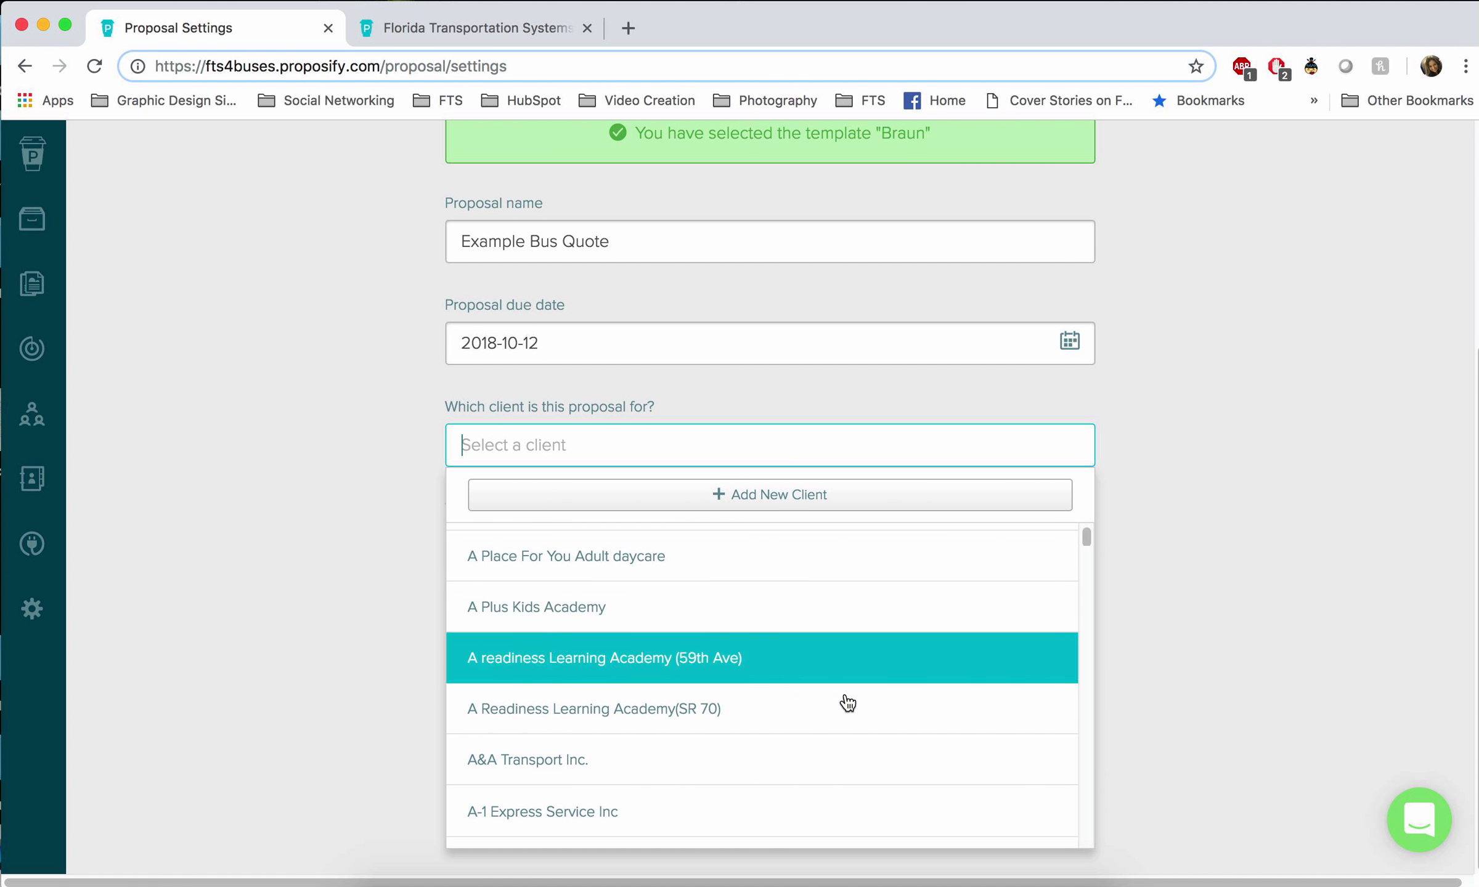
scroll(846, 717, down, 20)
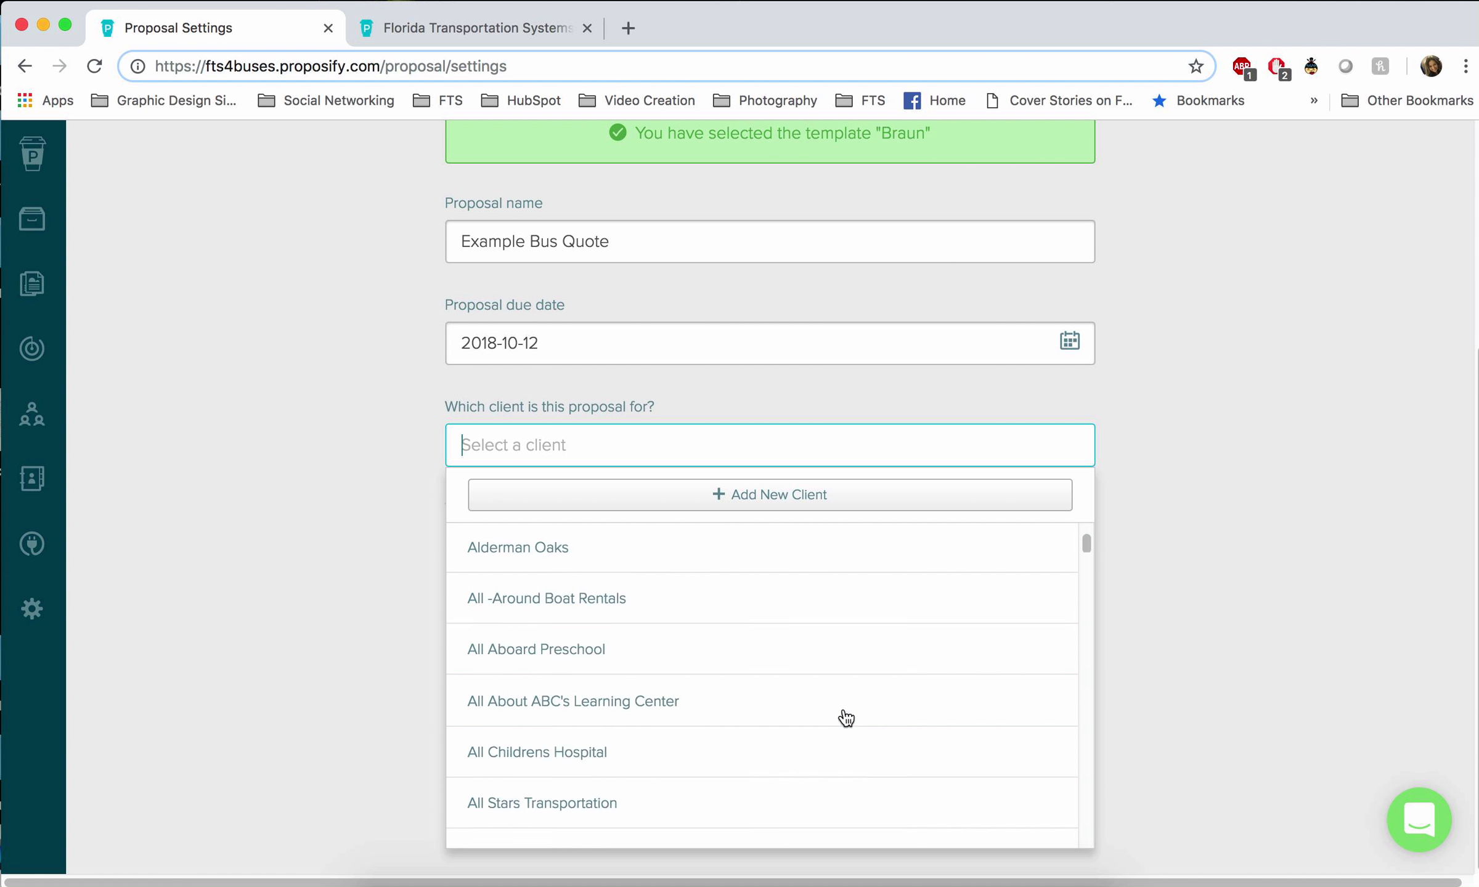
scroll(846, 716, up, 20)
scroll(846, 718, up, 10)
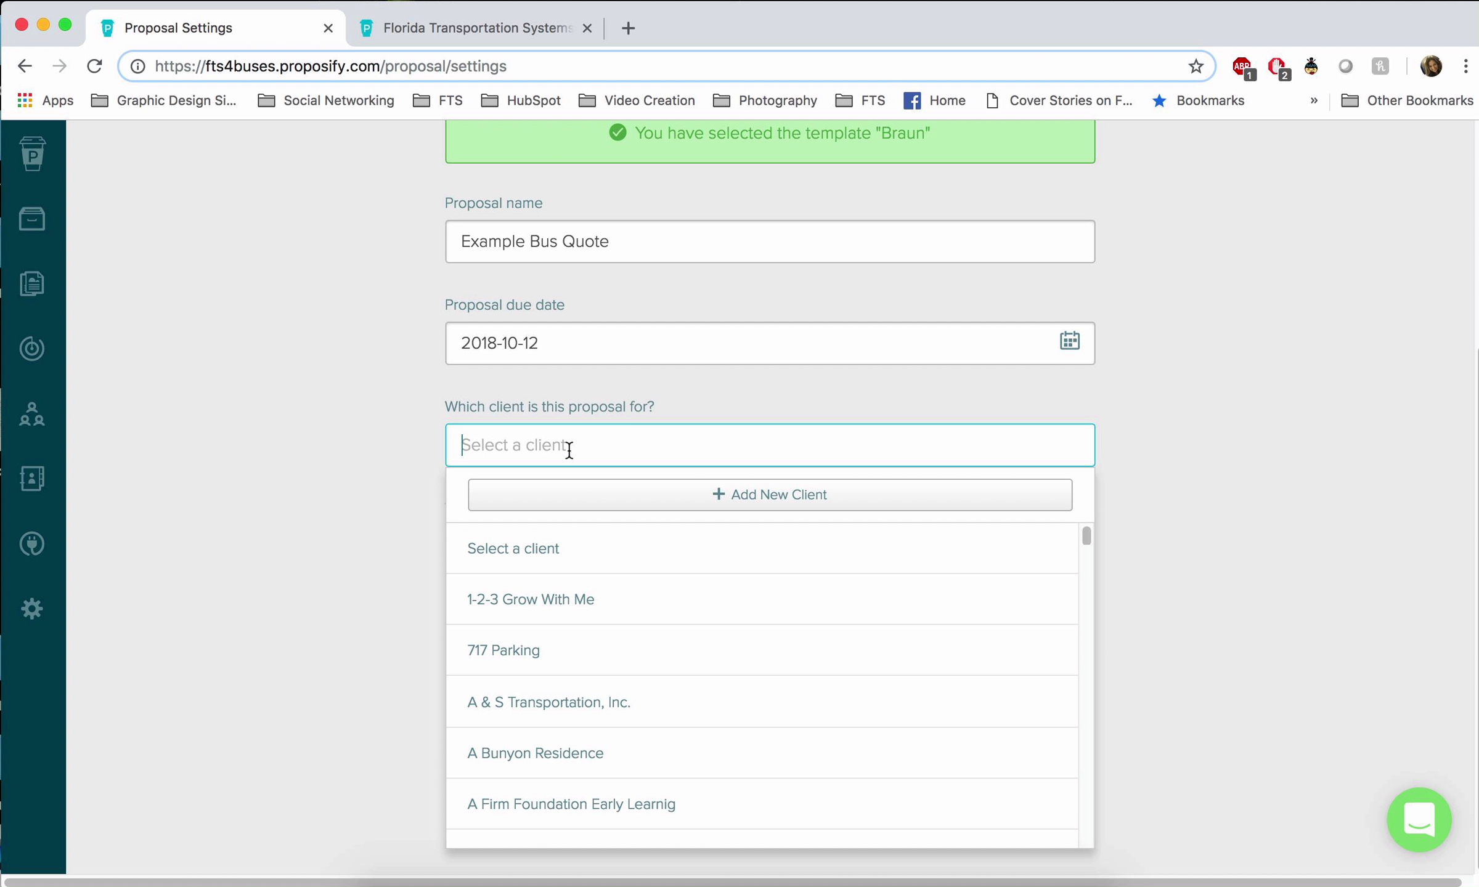
text(Exa)
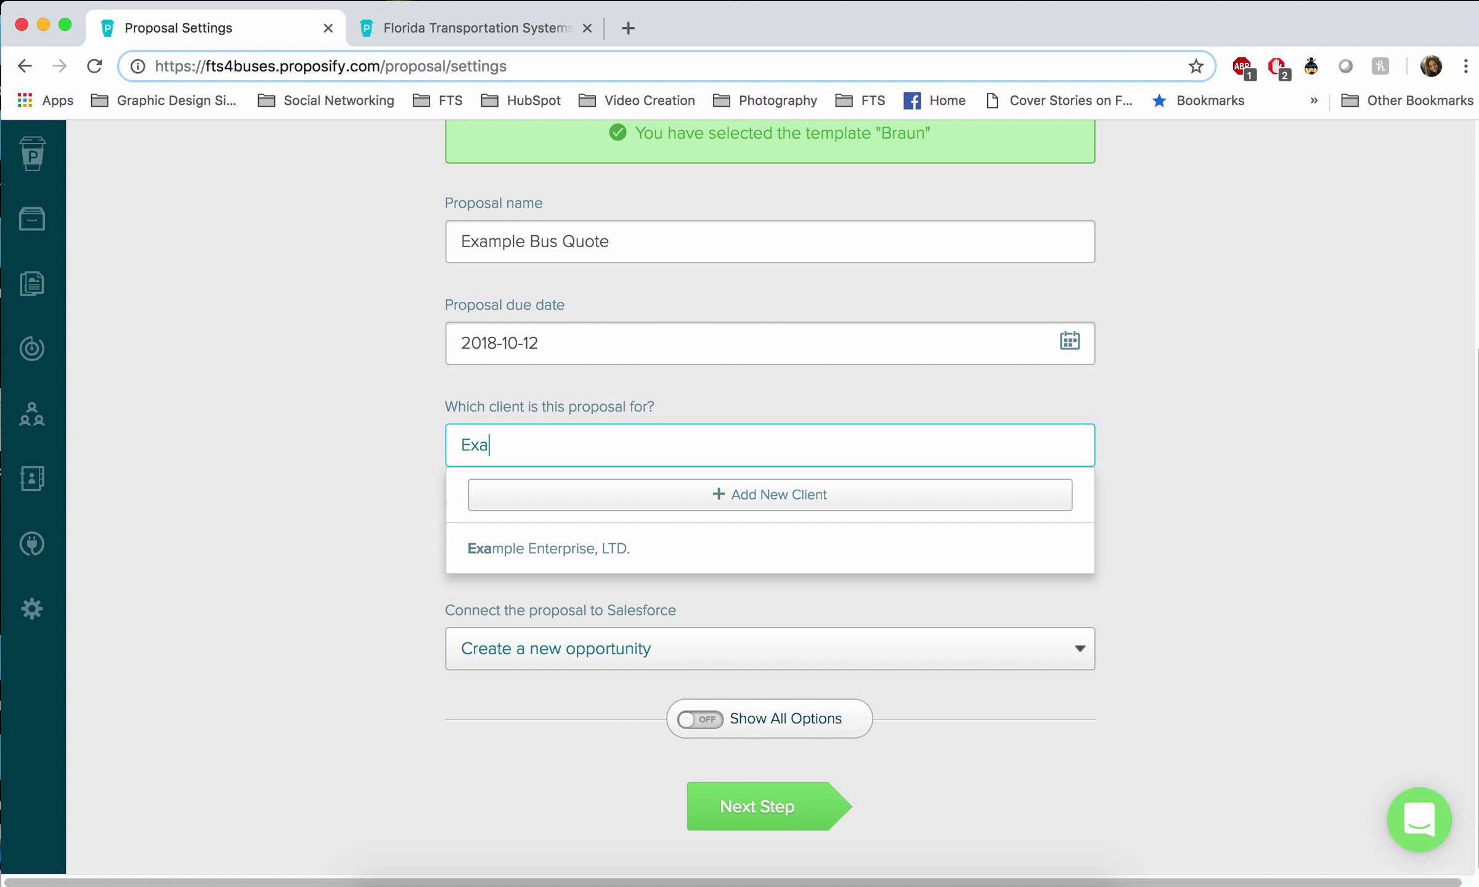
text(m)
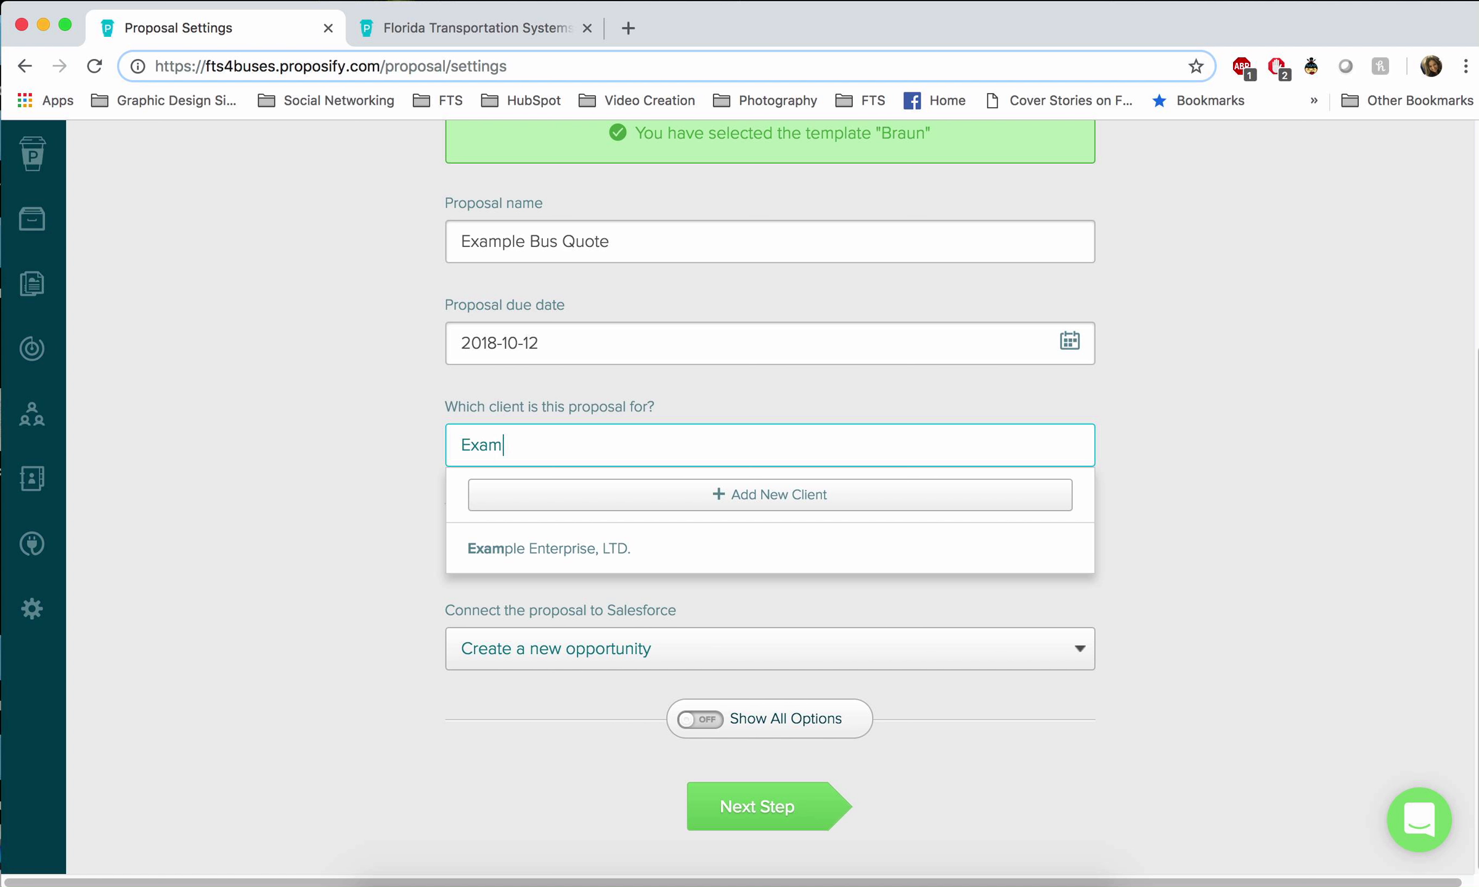
click(575, 552)
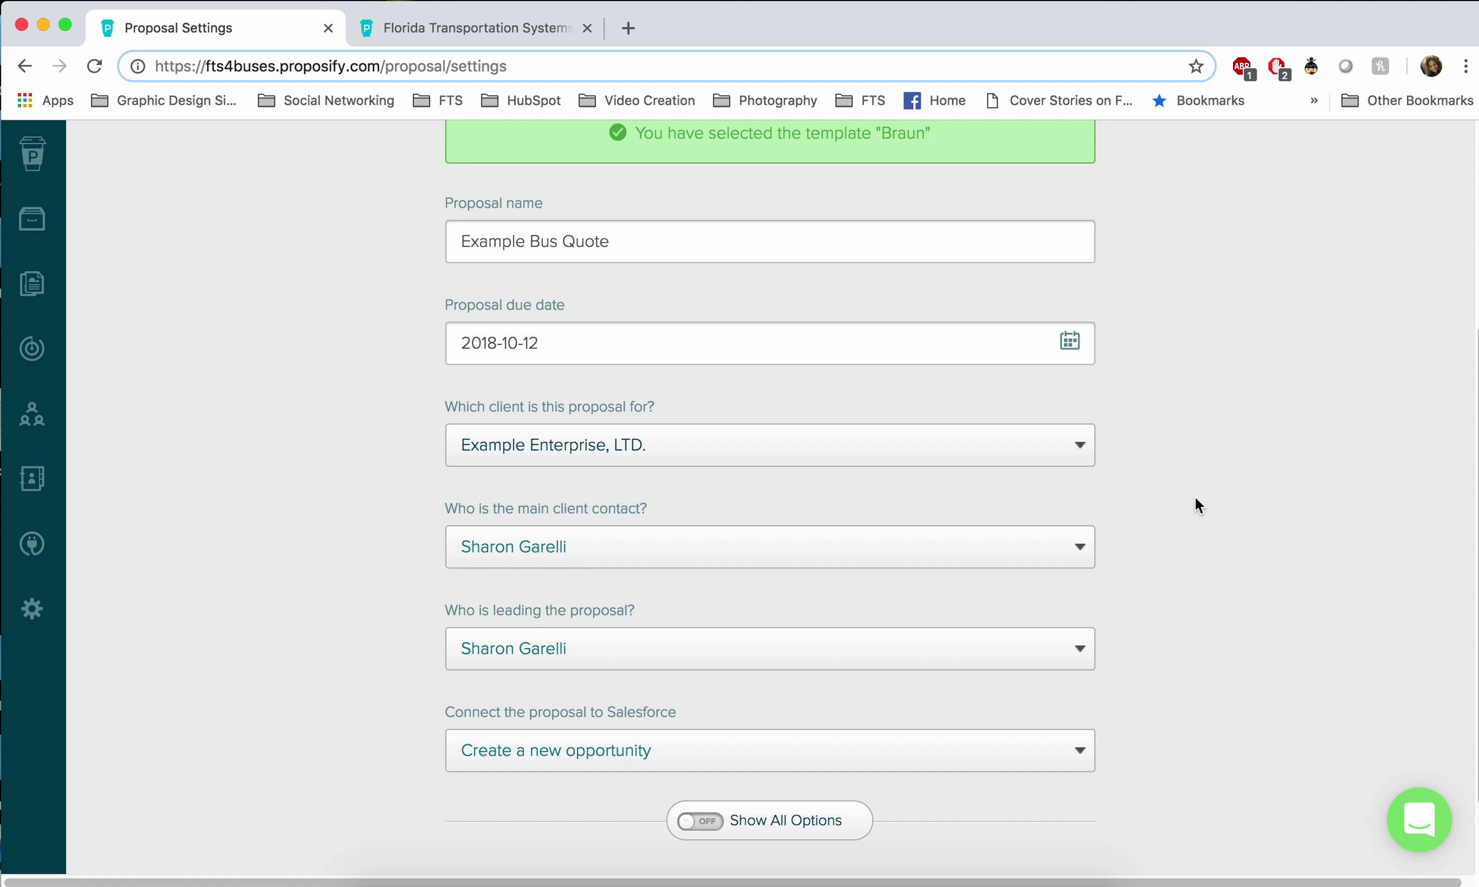
- Select the first listed contact of Example Enterprise, LTD. as the main client contact
scroll(1195, 495, down, 3)
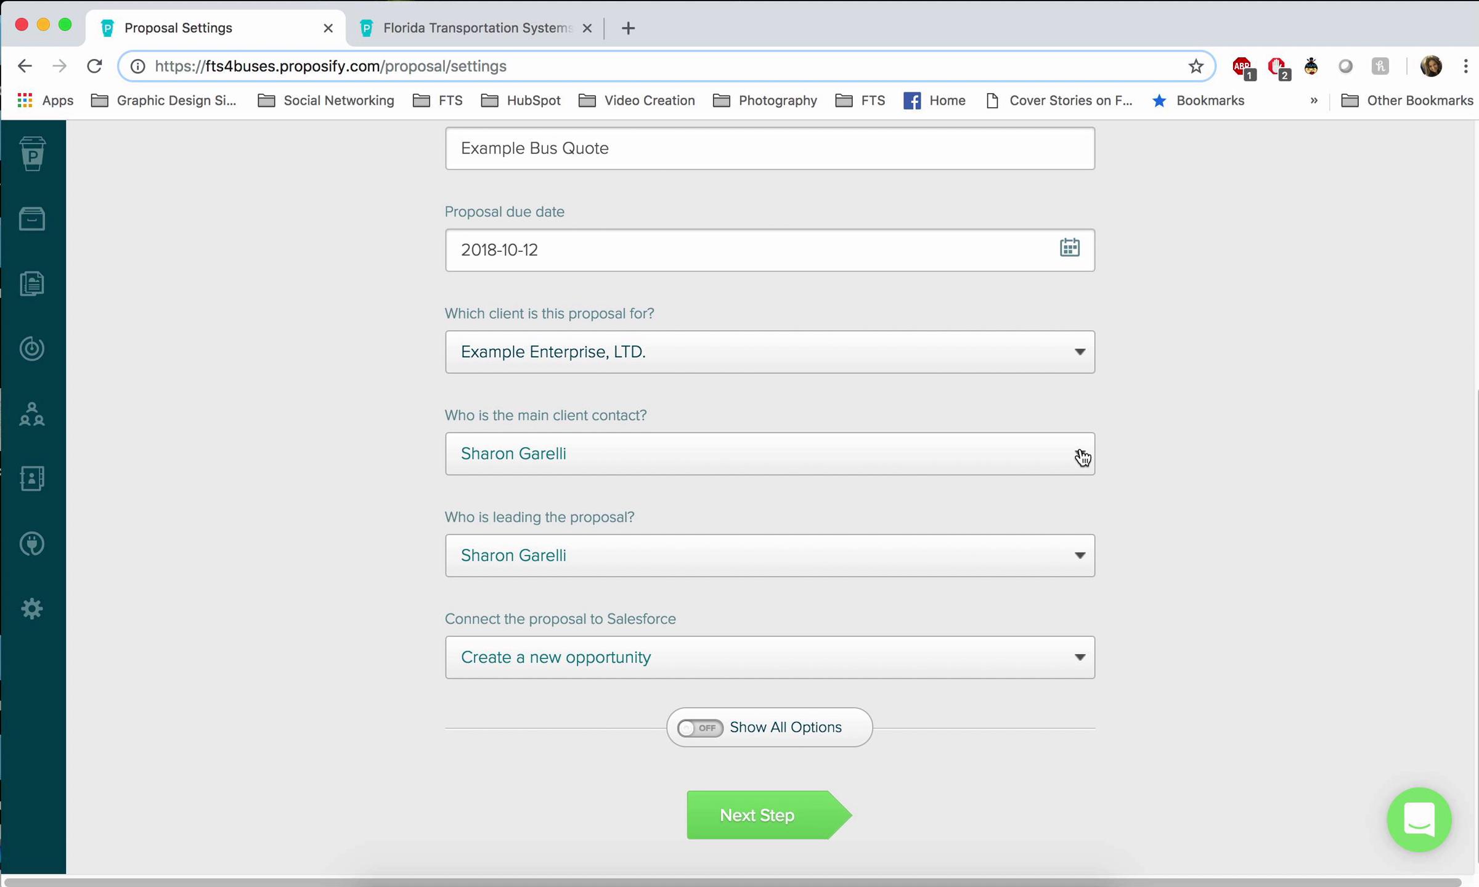
click(1082, 457)
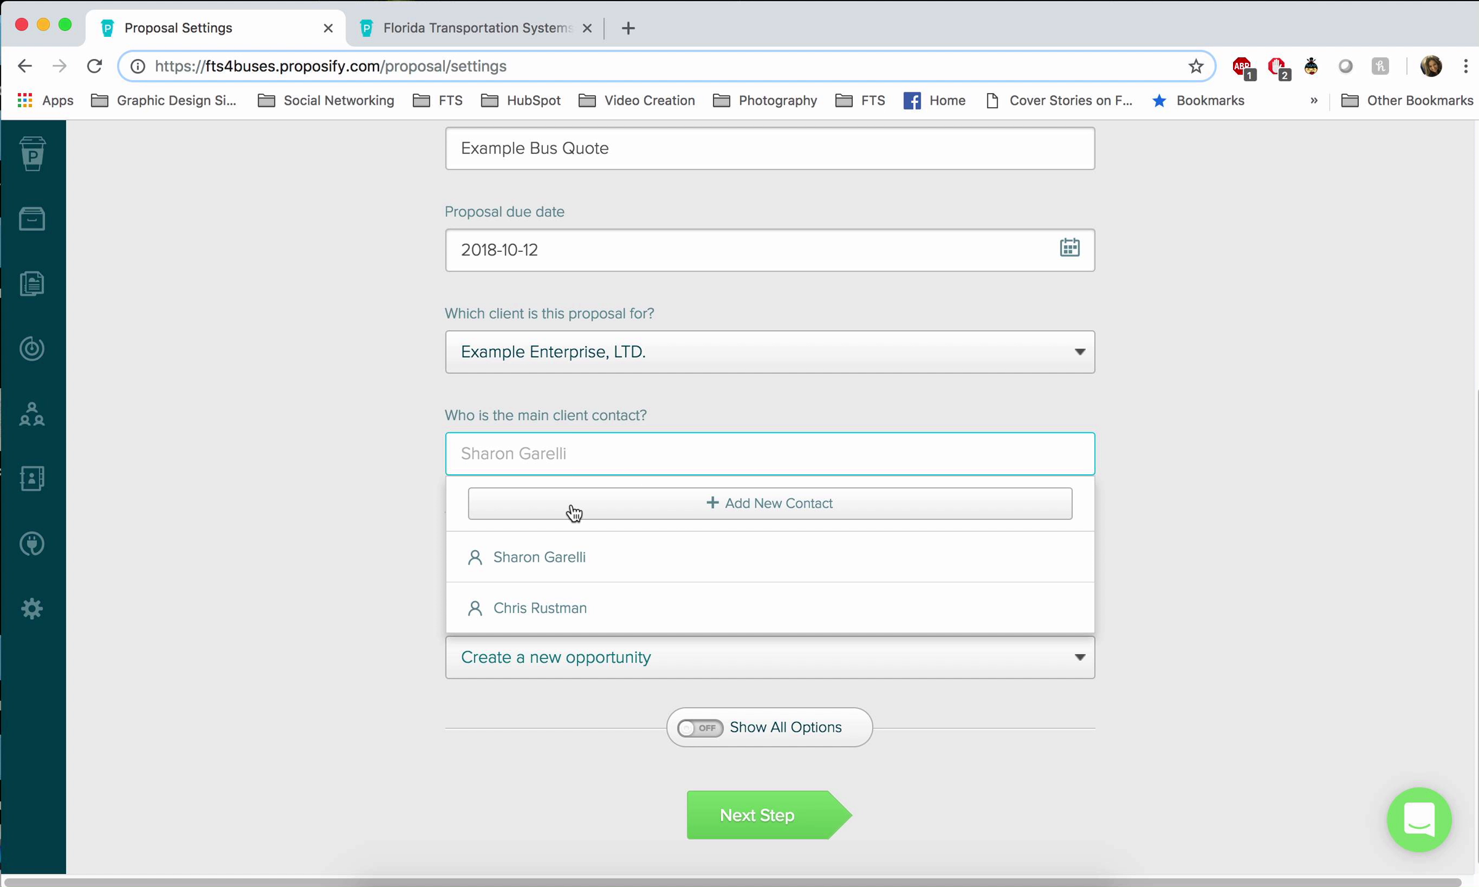
click(576, 560)
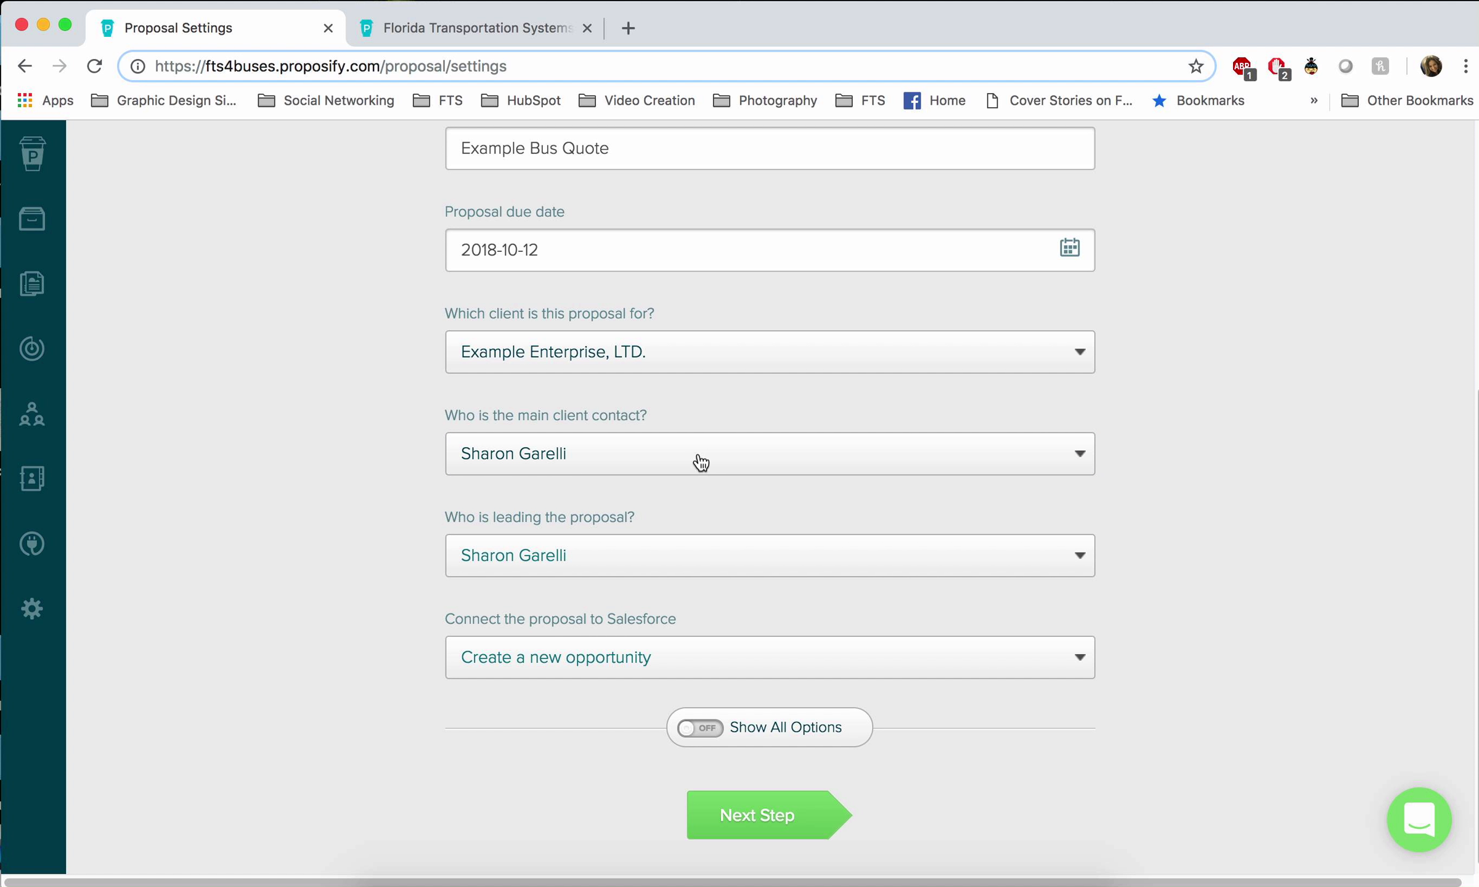
scroll(1159, 493, down, 1)
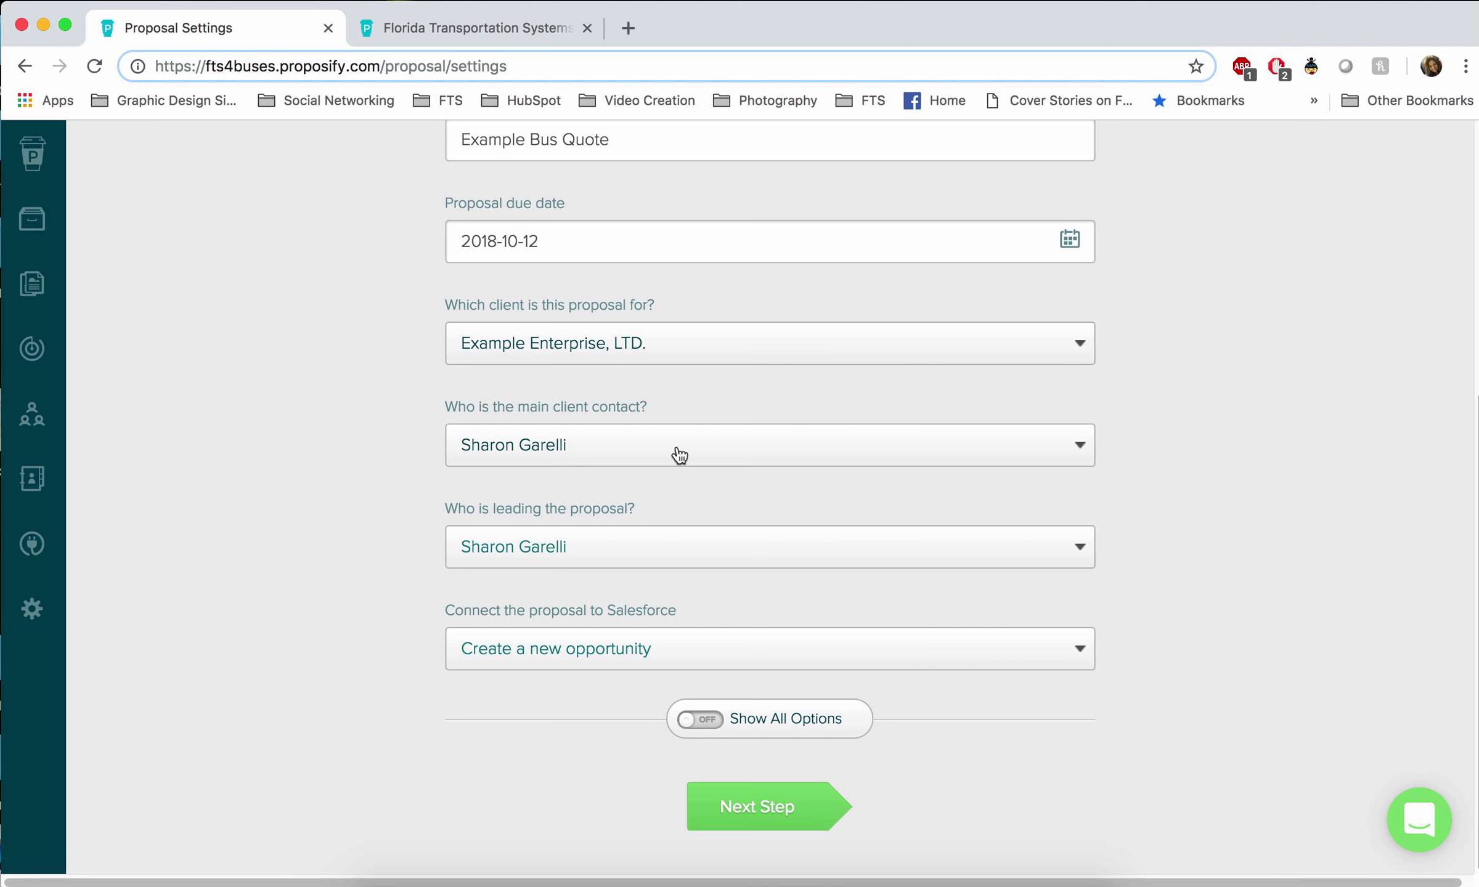
- Review the available main client contacts and the existing Salesforce opportunities the proposal can be connected to
click(1081, 446)
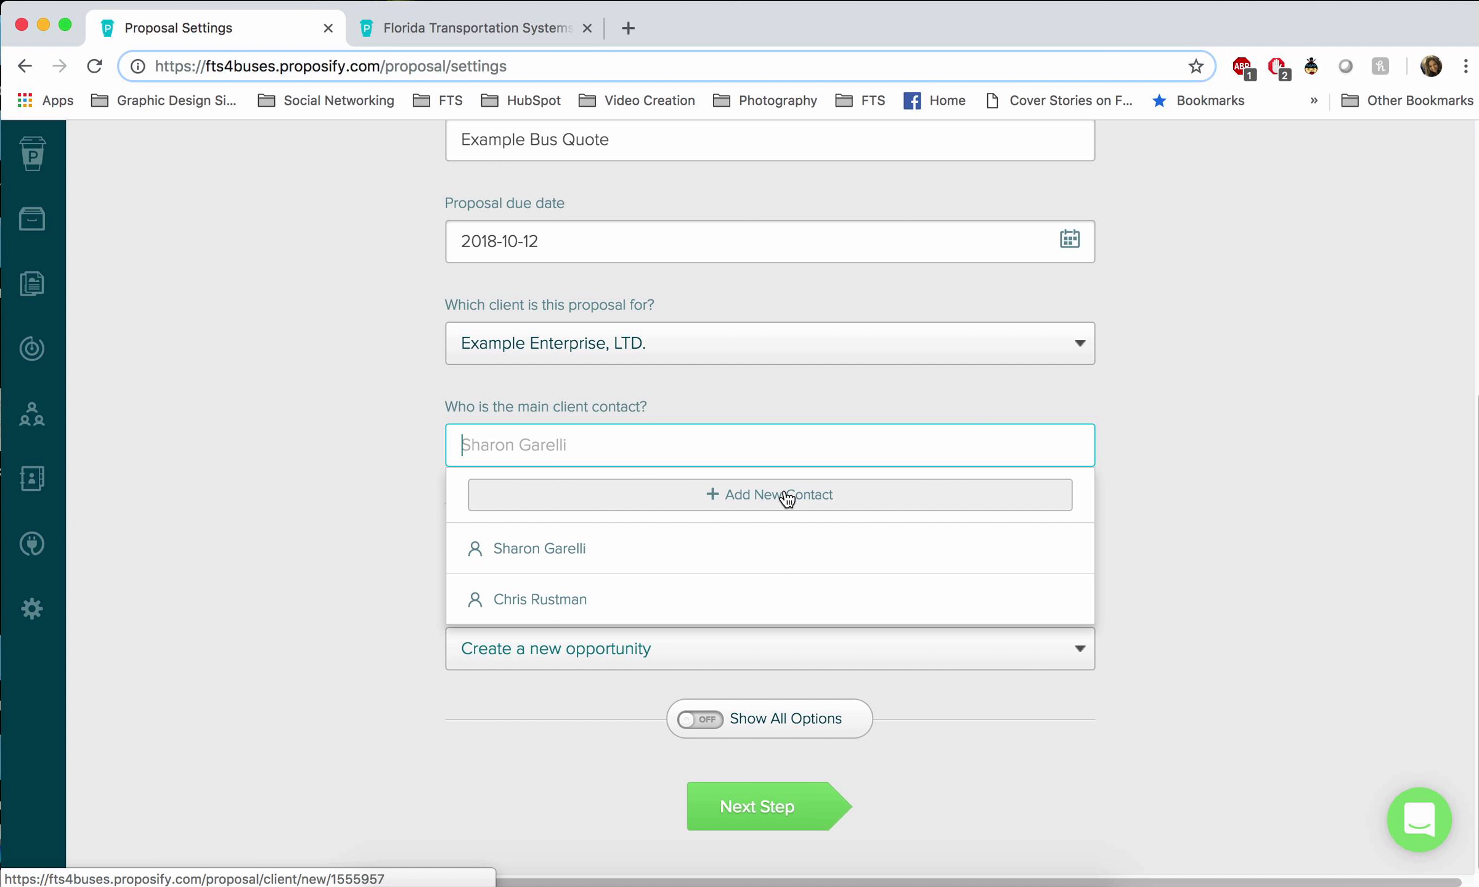
click(395, 501)
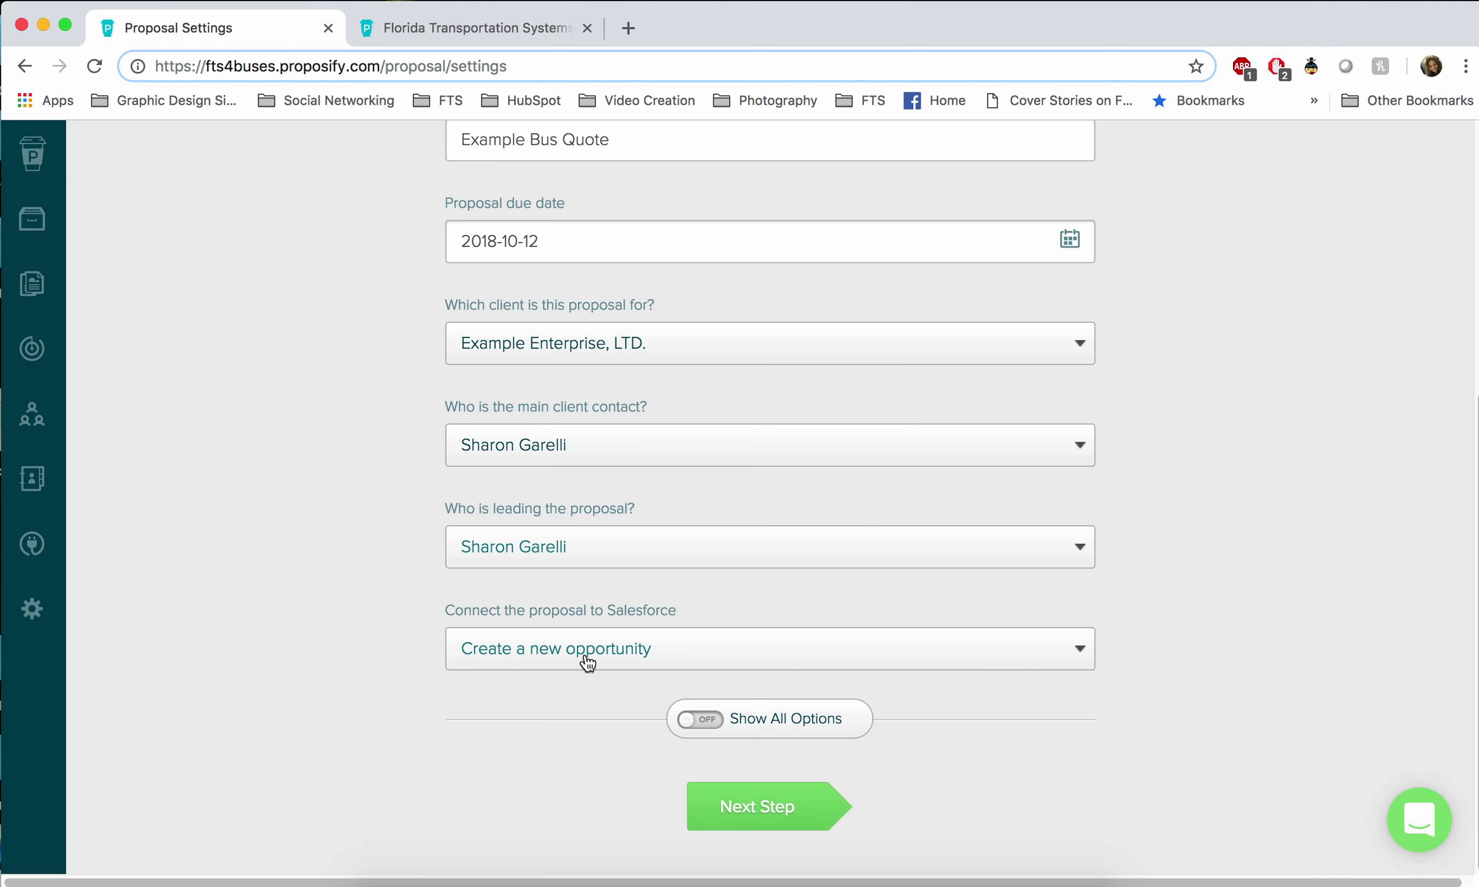
click(1084, 658)
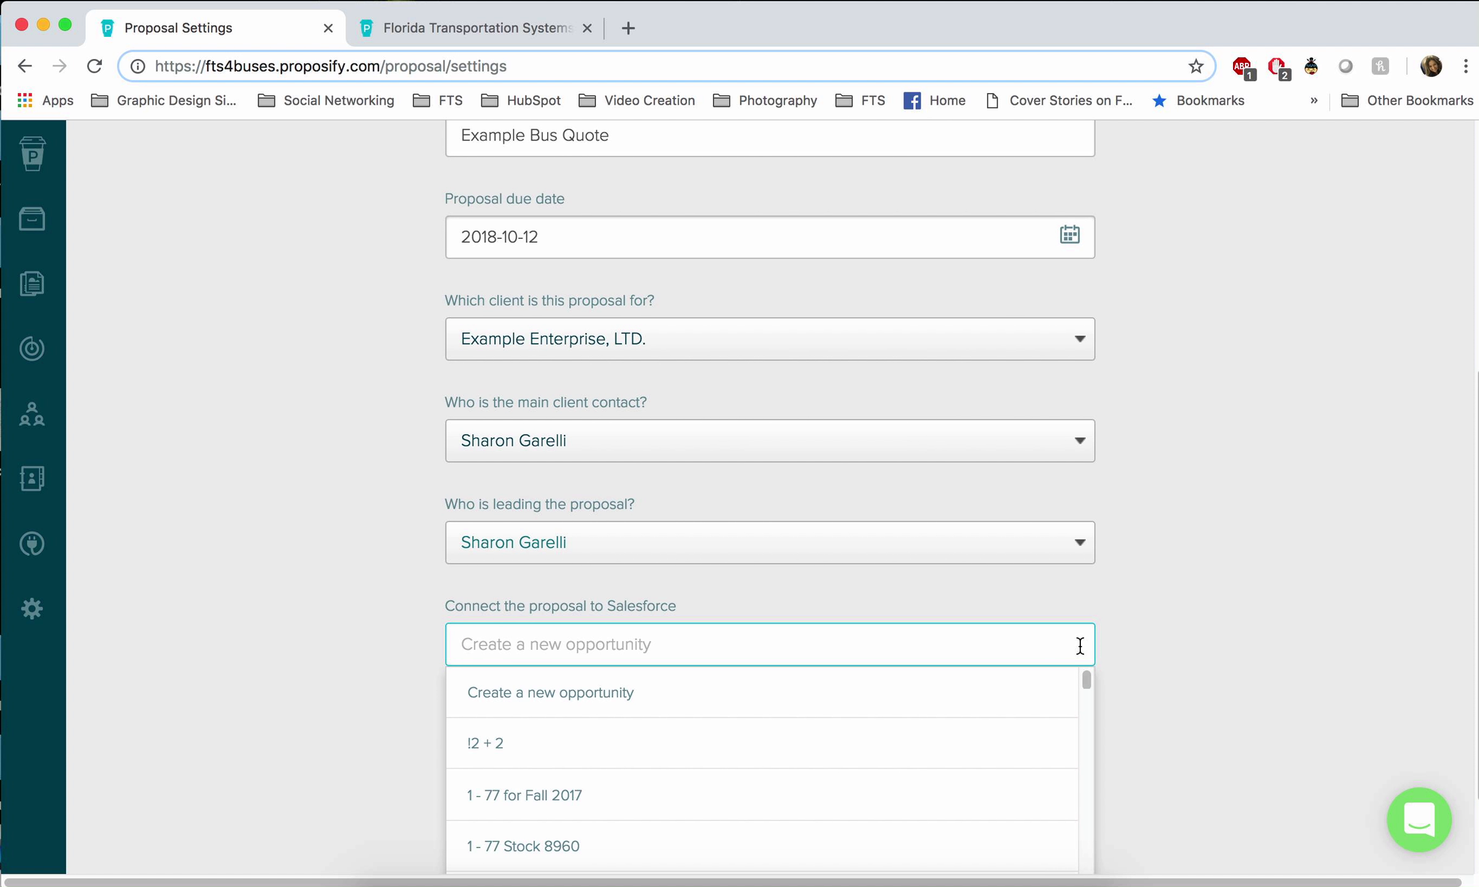
scroll(1077, 652, down, 5)
scroll(1046, 647, down, 15)
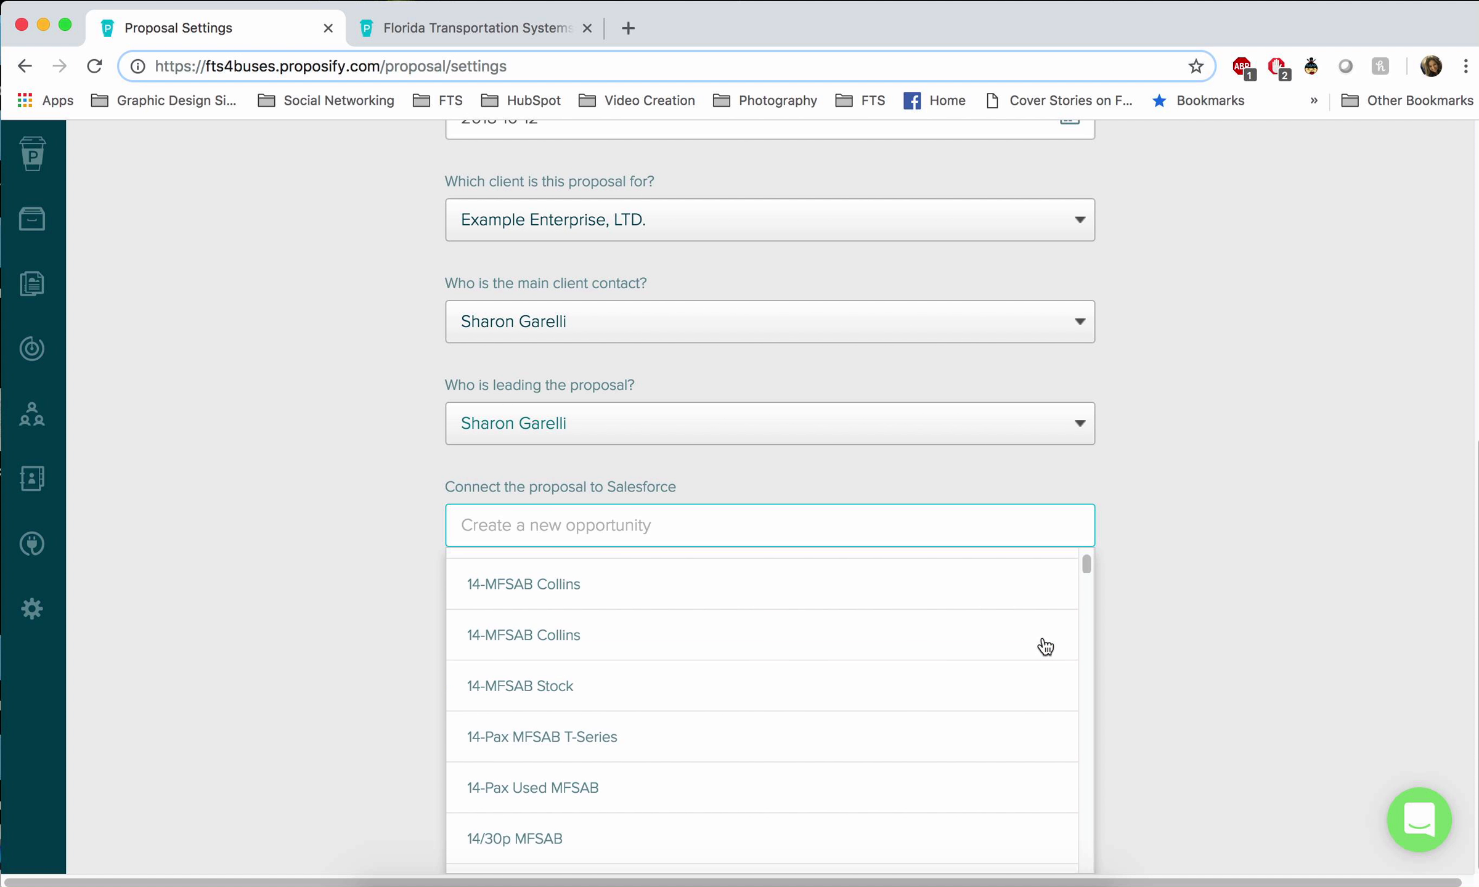
scroll(1045, 647, down, 15)
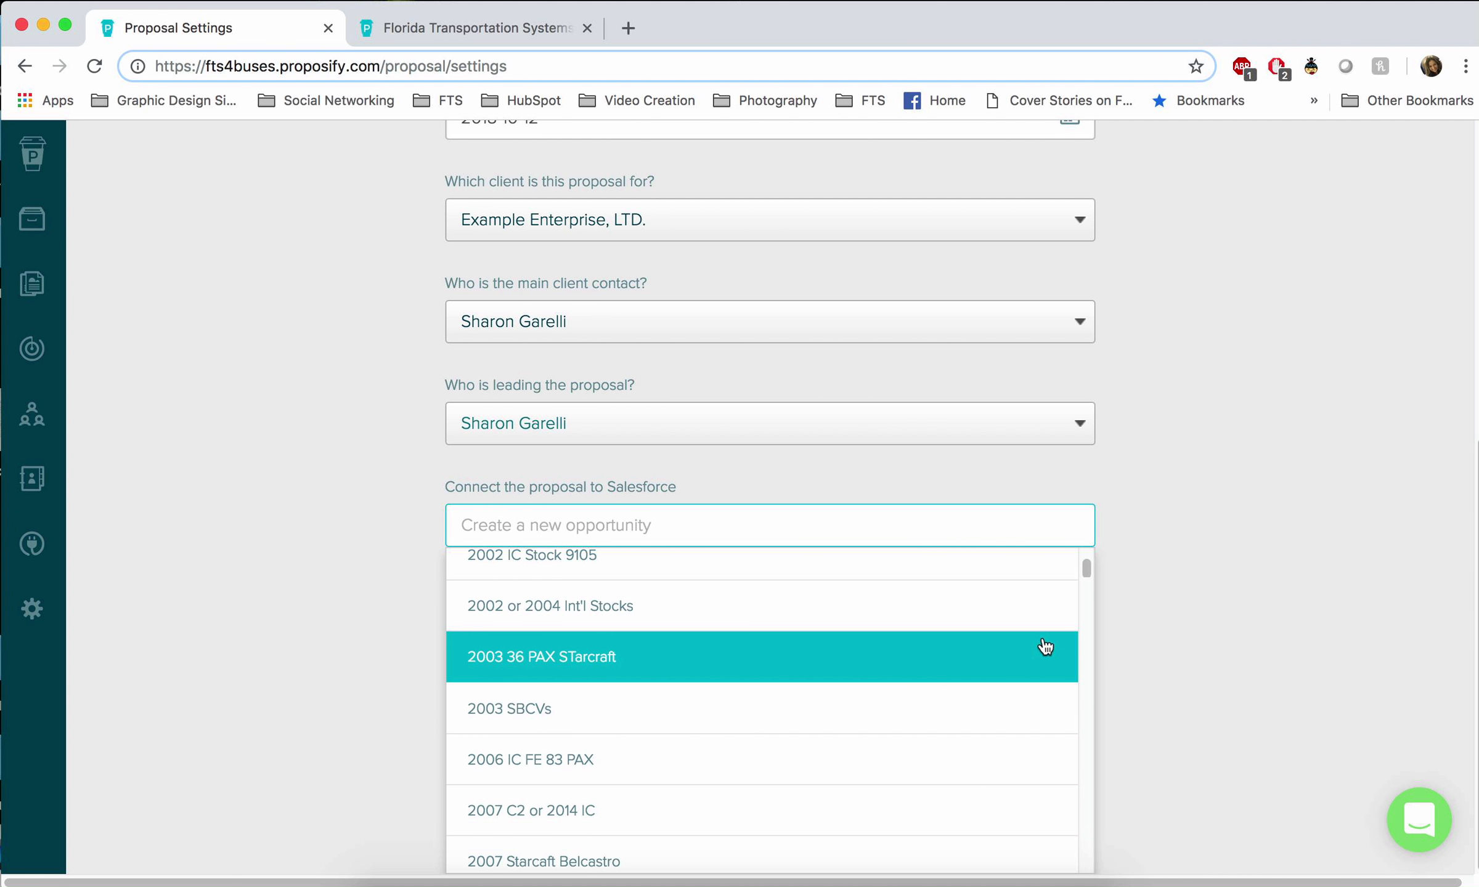
scroll(1045, 647, down, 15)
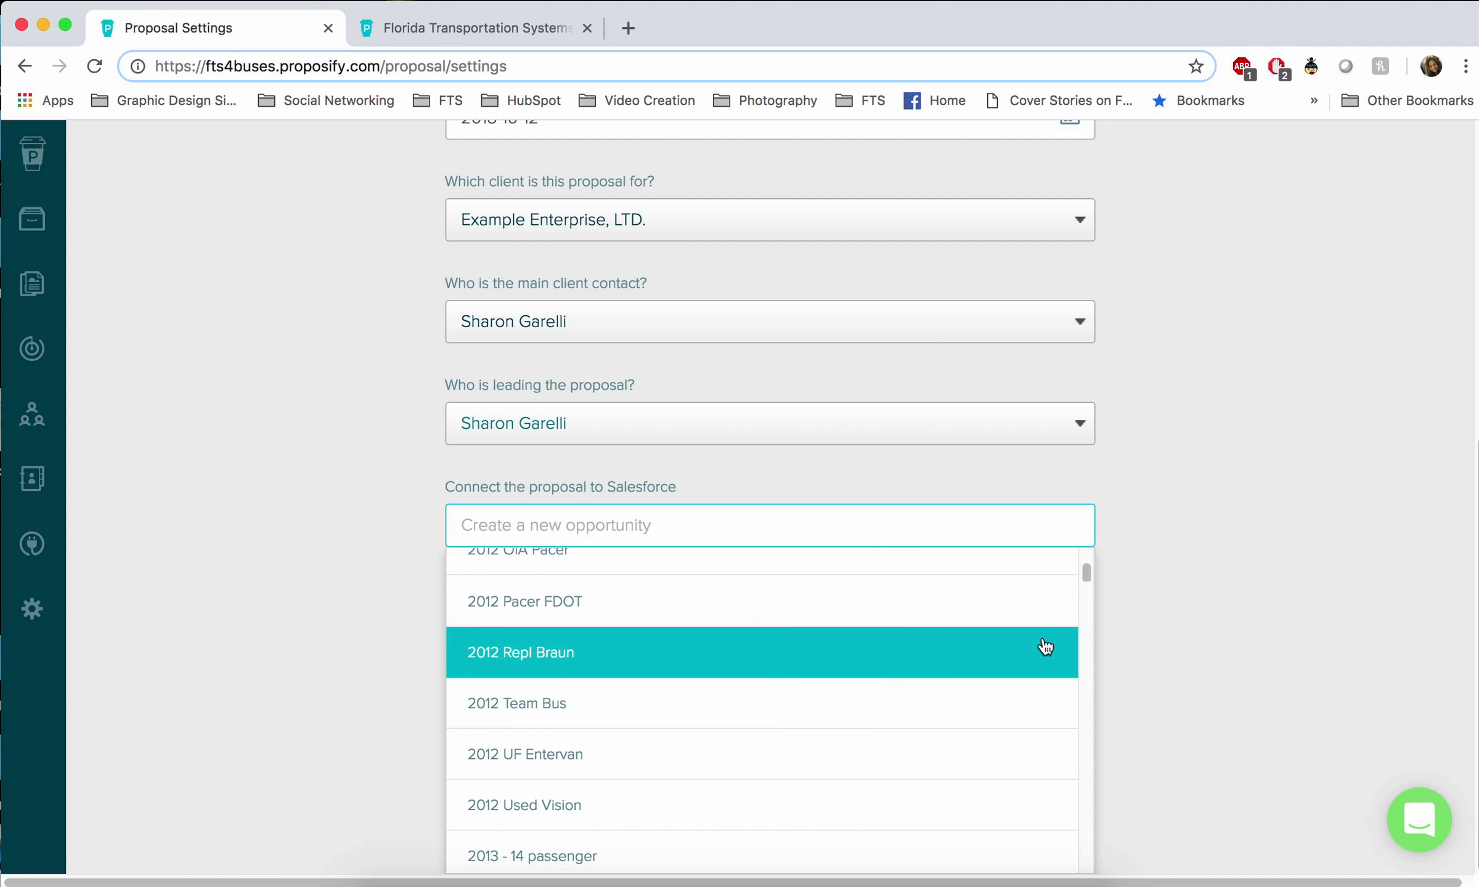
scroll(1045, 647, down, 15)
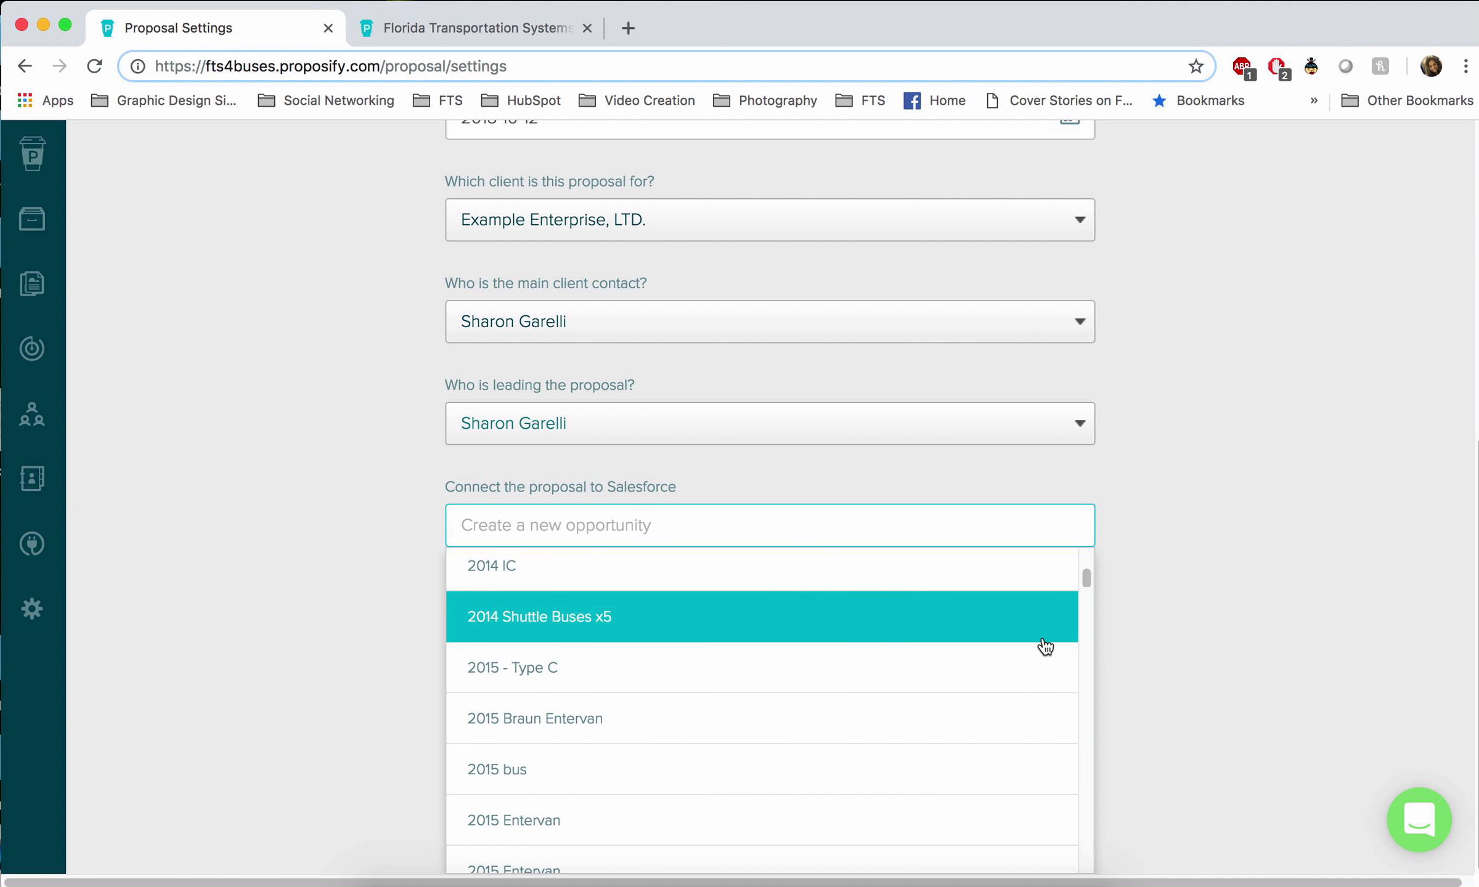
click(380, 647)
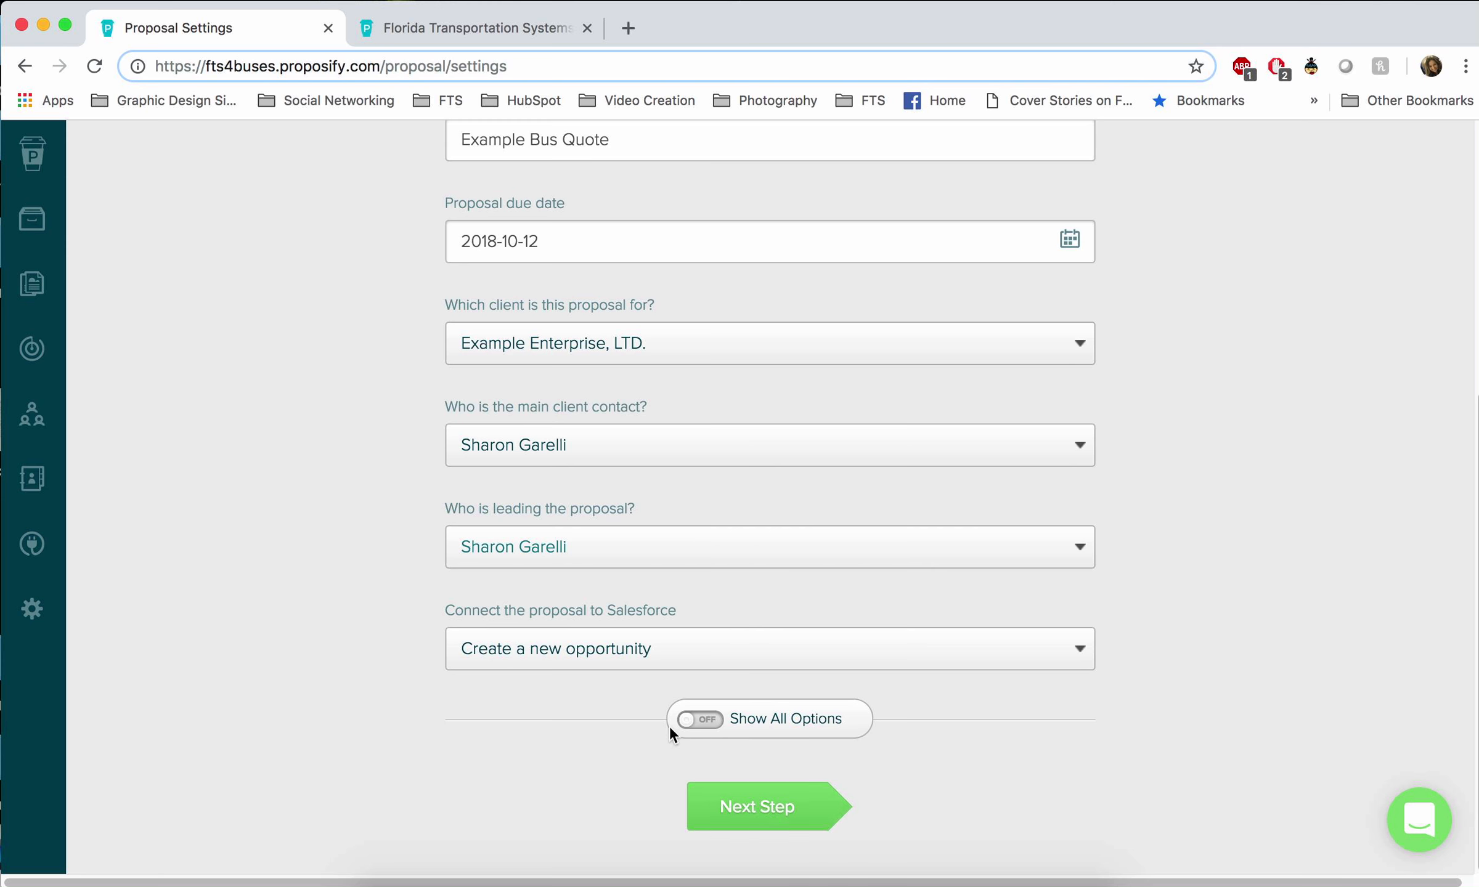
- Show all options in the proposal settings and check the stream choices and the remaining fields
click(689, 720)
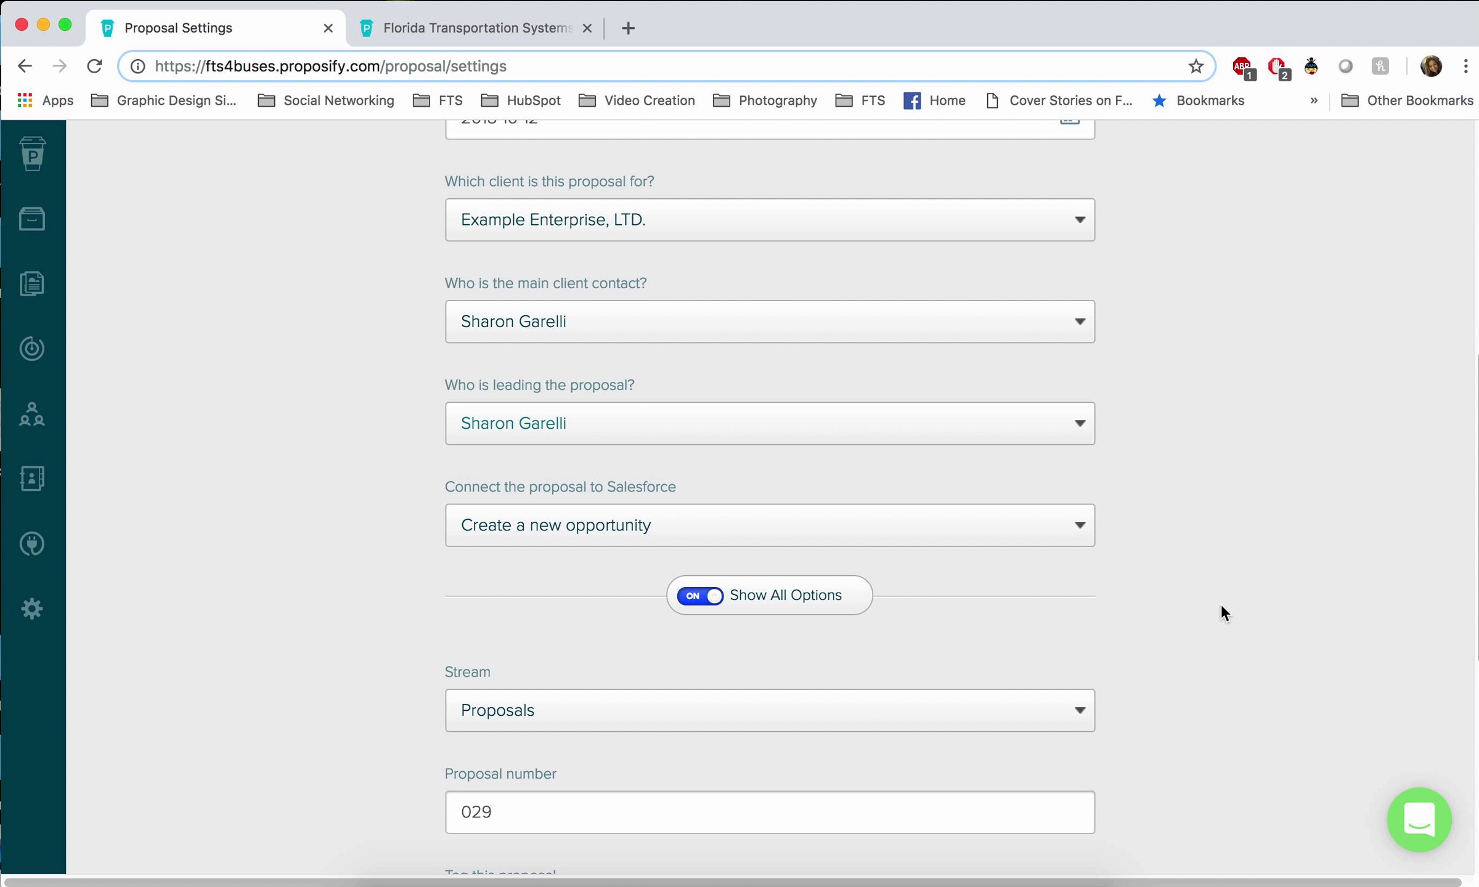
scroll(1221, 606, down, 5)
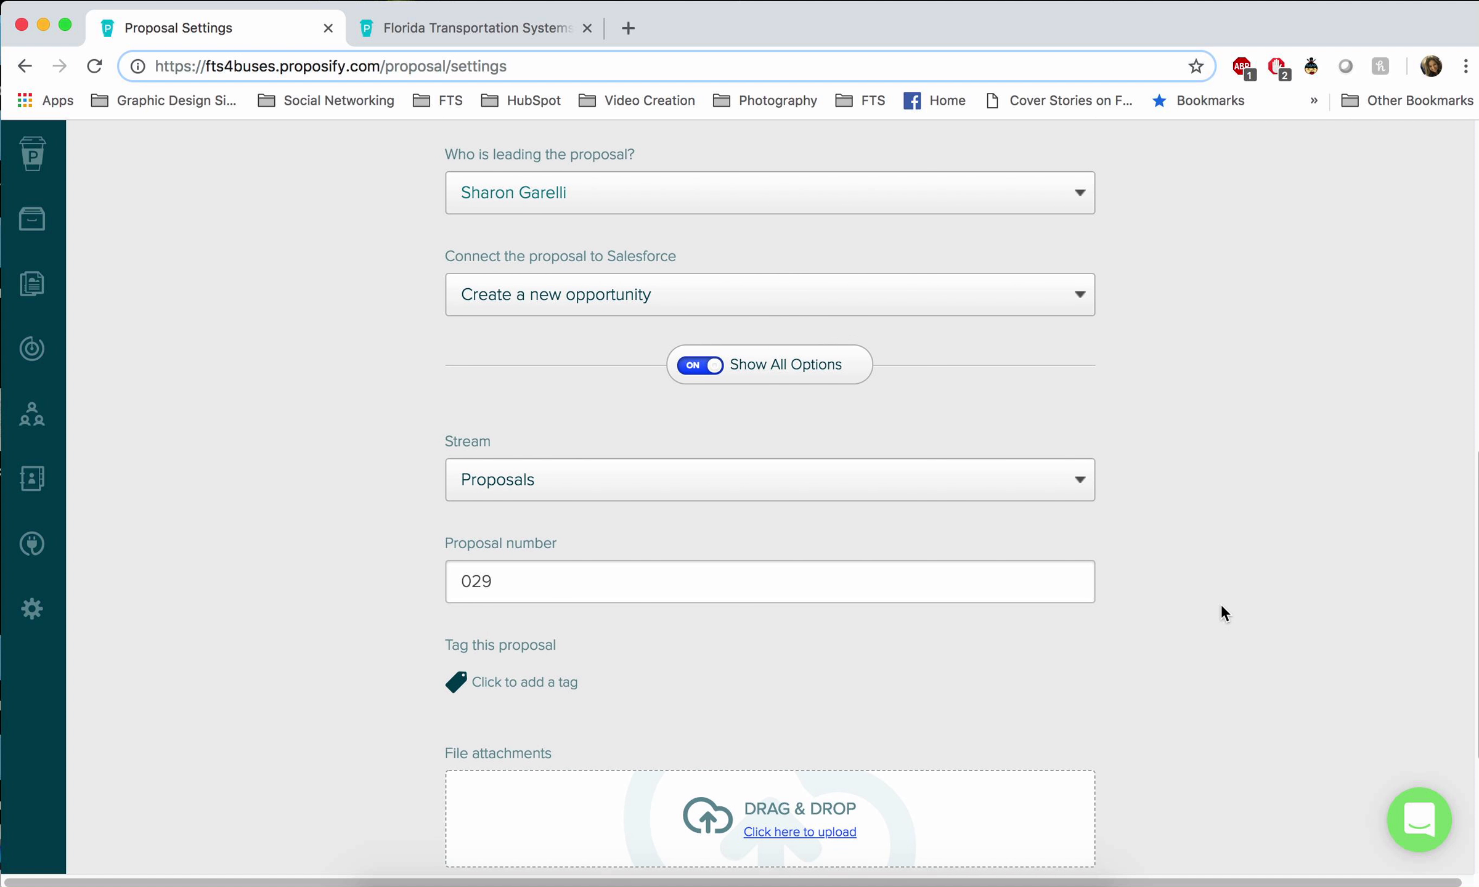
scroll(1222, 605, down, 1)
click(1082, 436)
click(1244, 442)
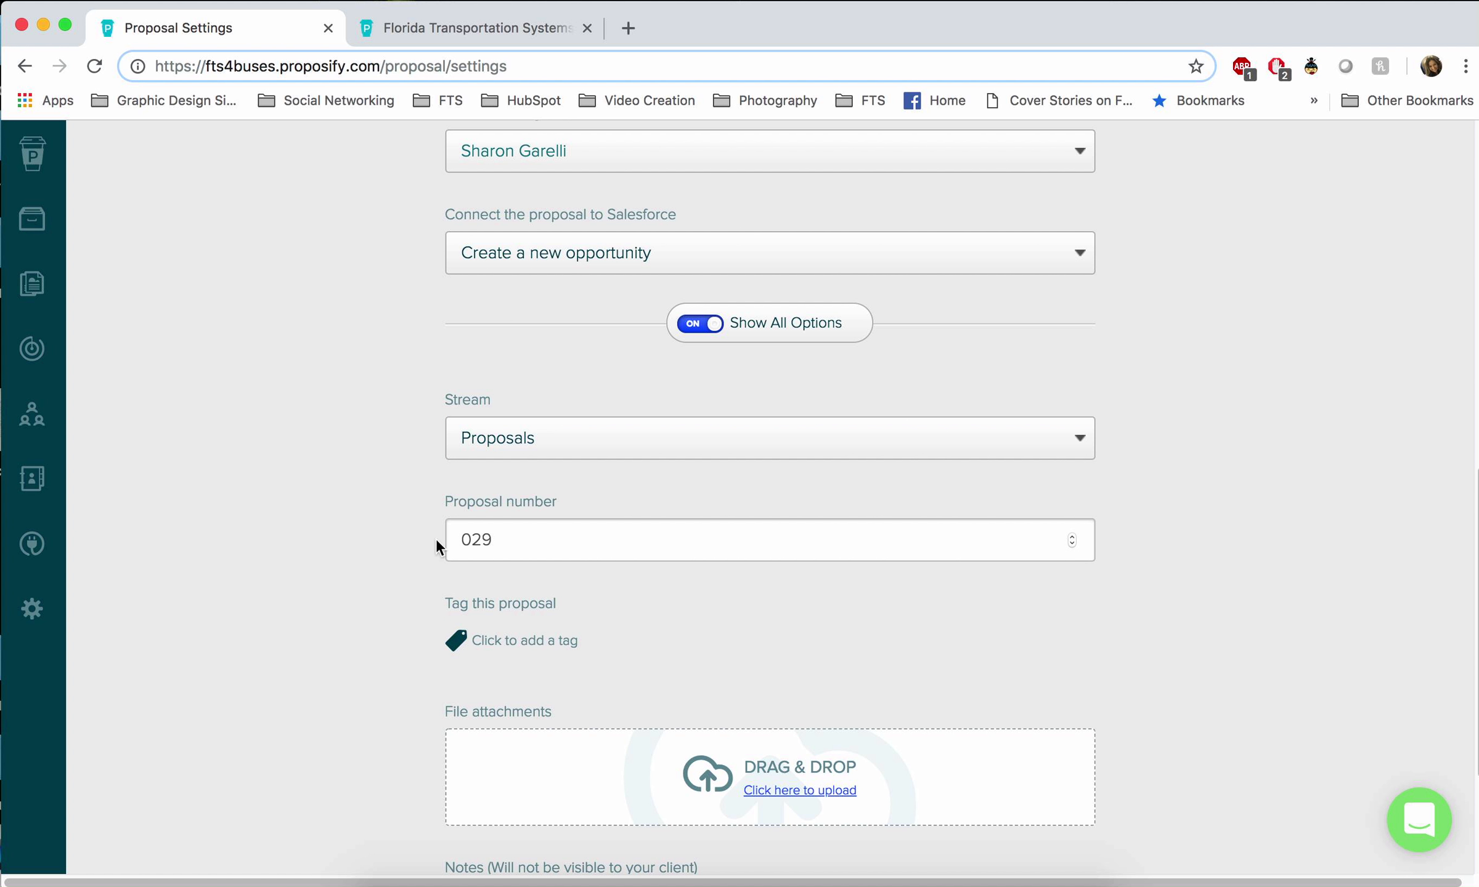
scroll(1255, 599, down, 5)
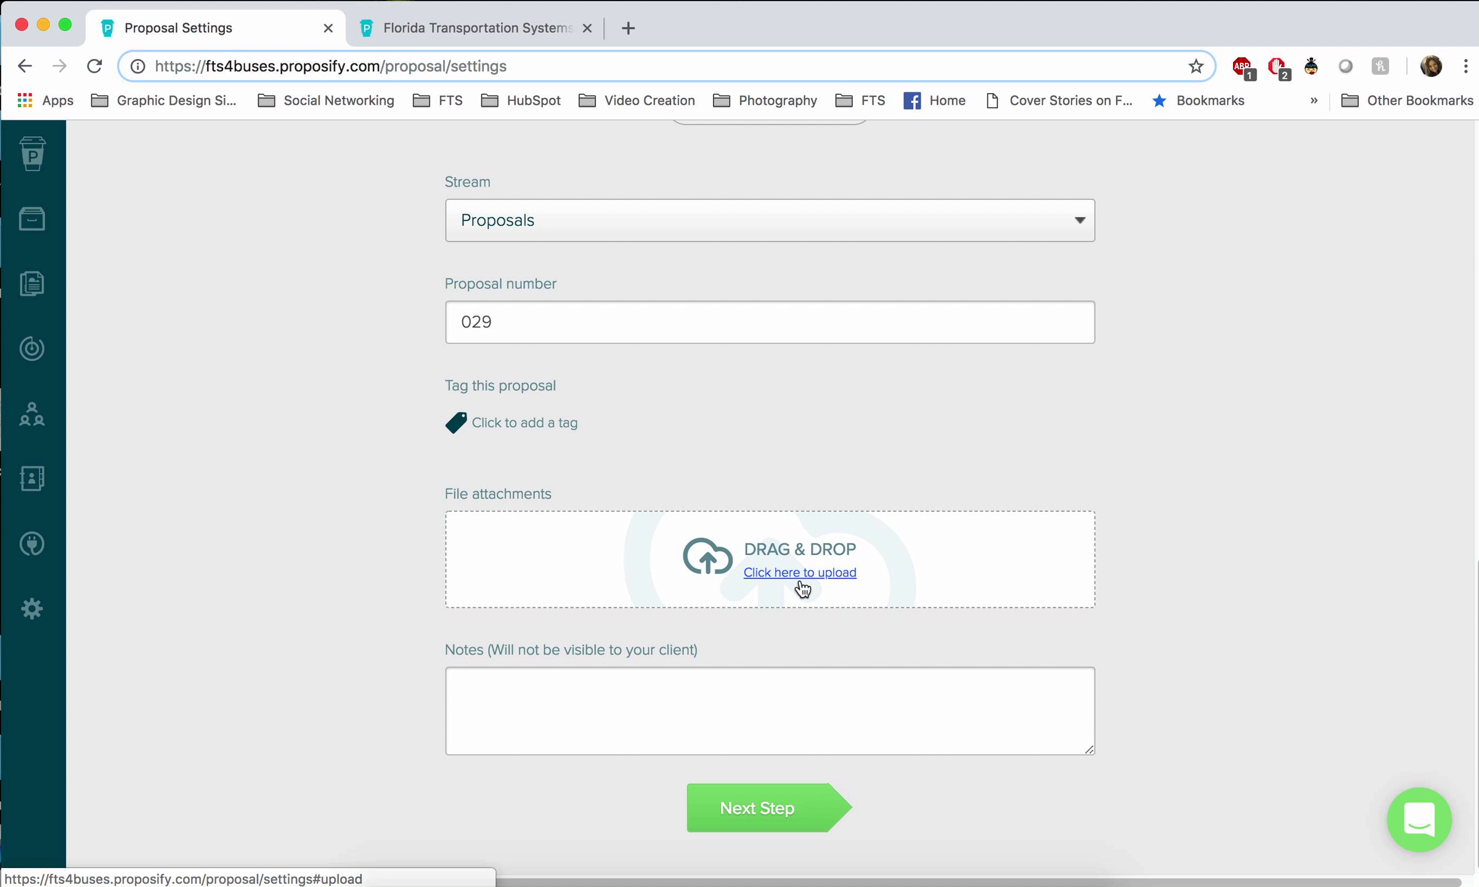
- Start a file attachment upload and browse Dropbox to the folder 01- Vehicles/Vehicles/9500-9999/9771
click(804, 577)
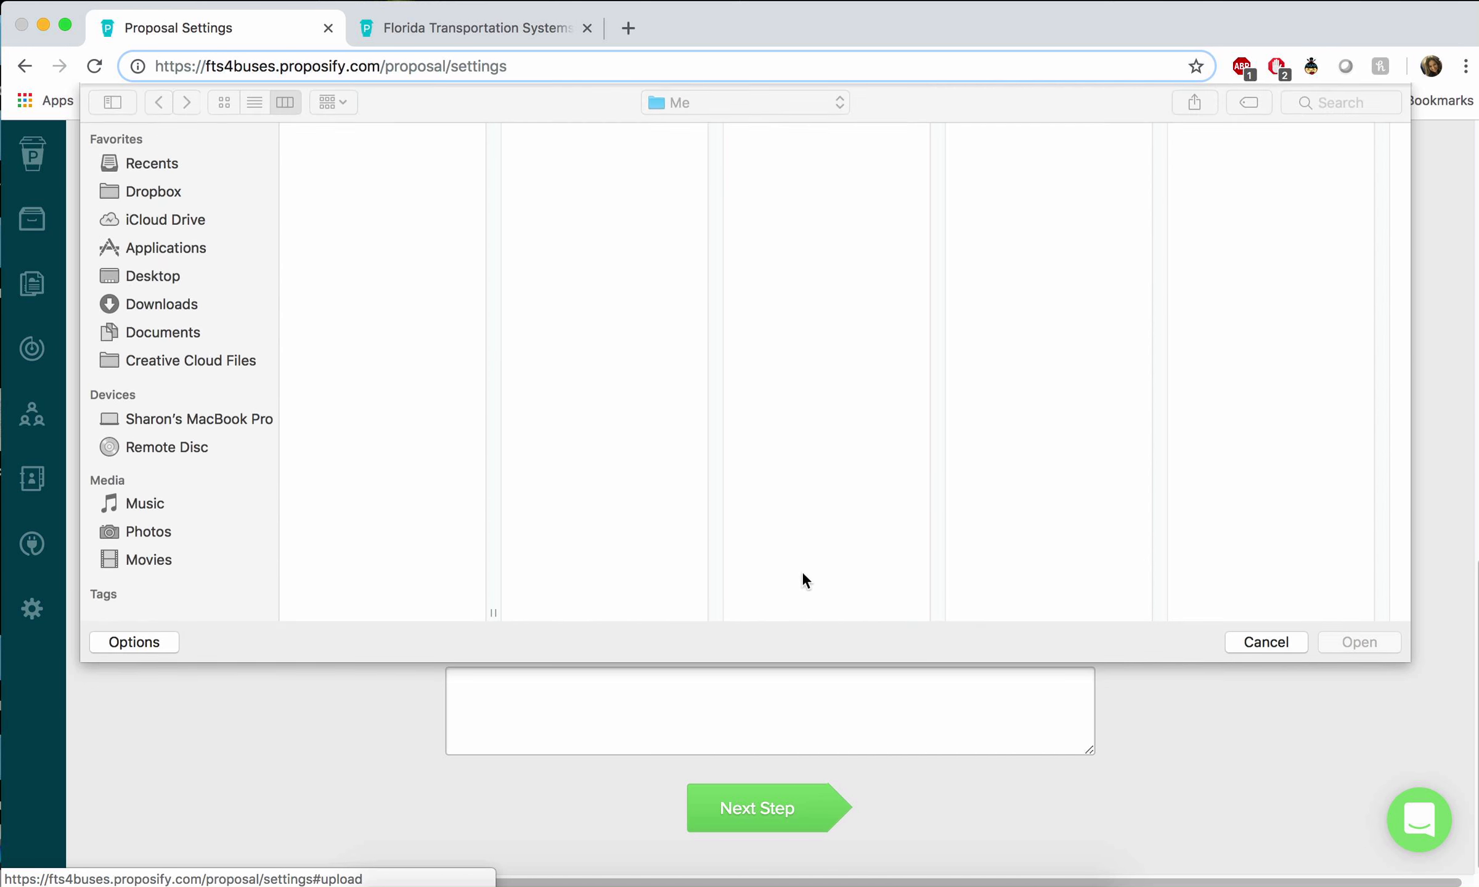
click(152, 193)
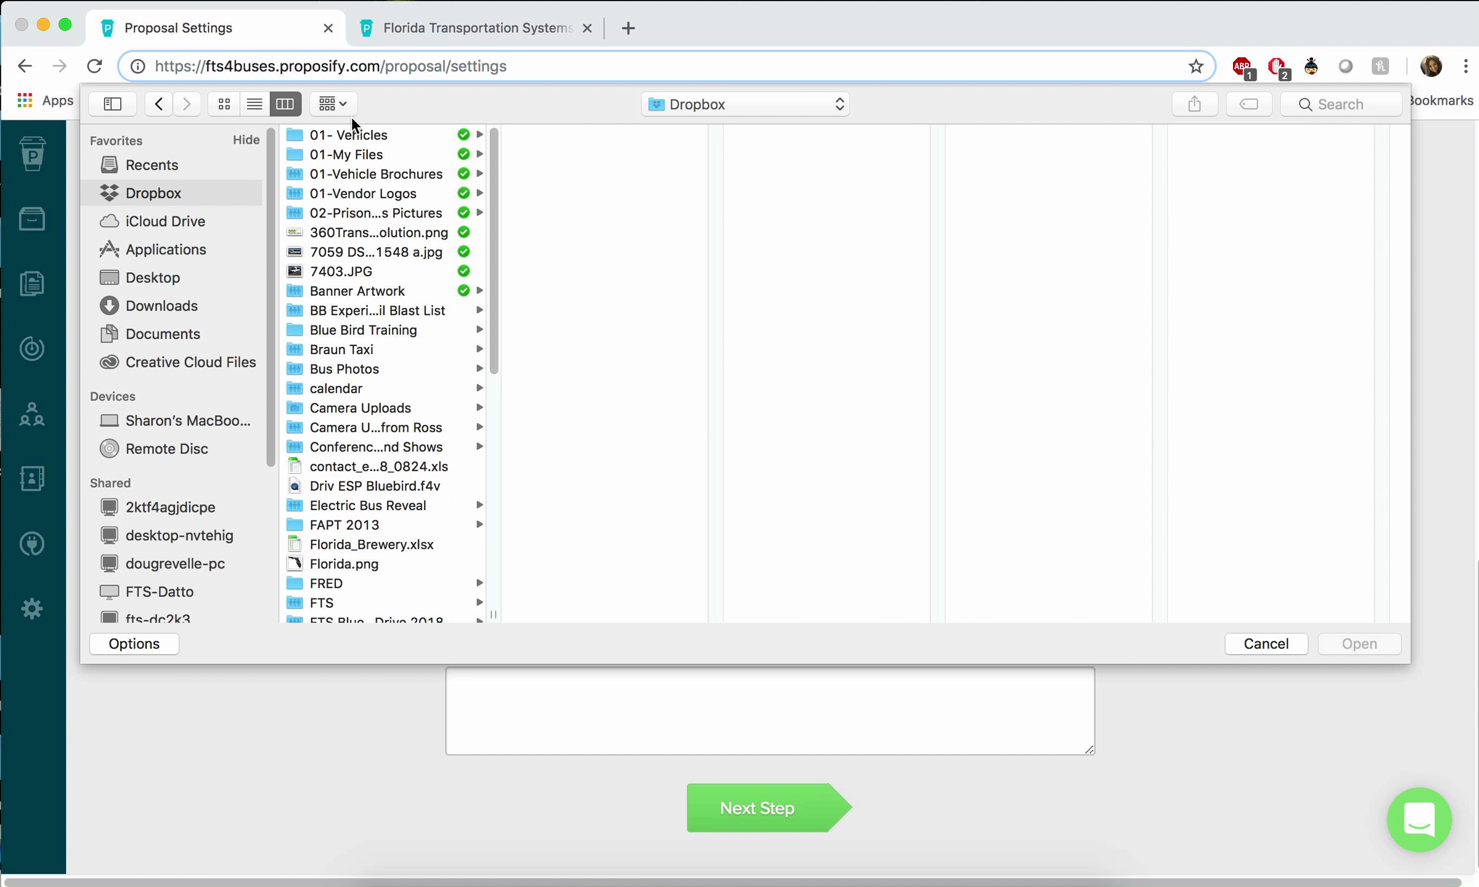
click(337, 134)
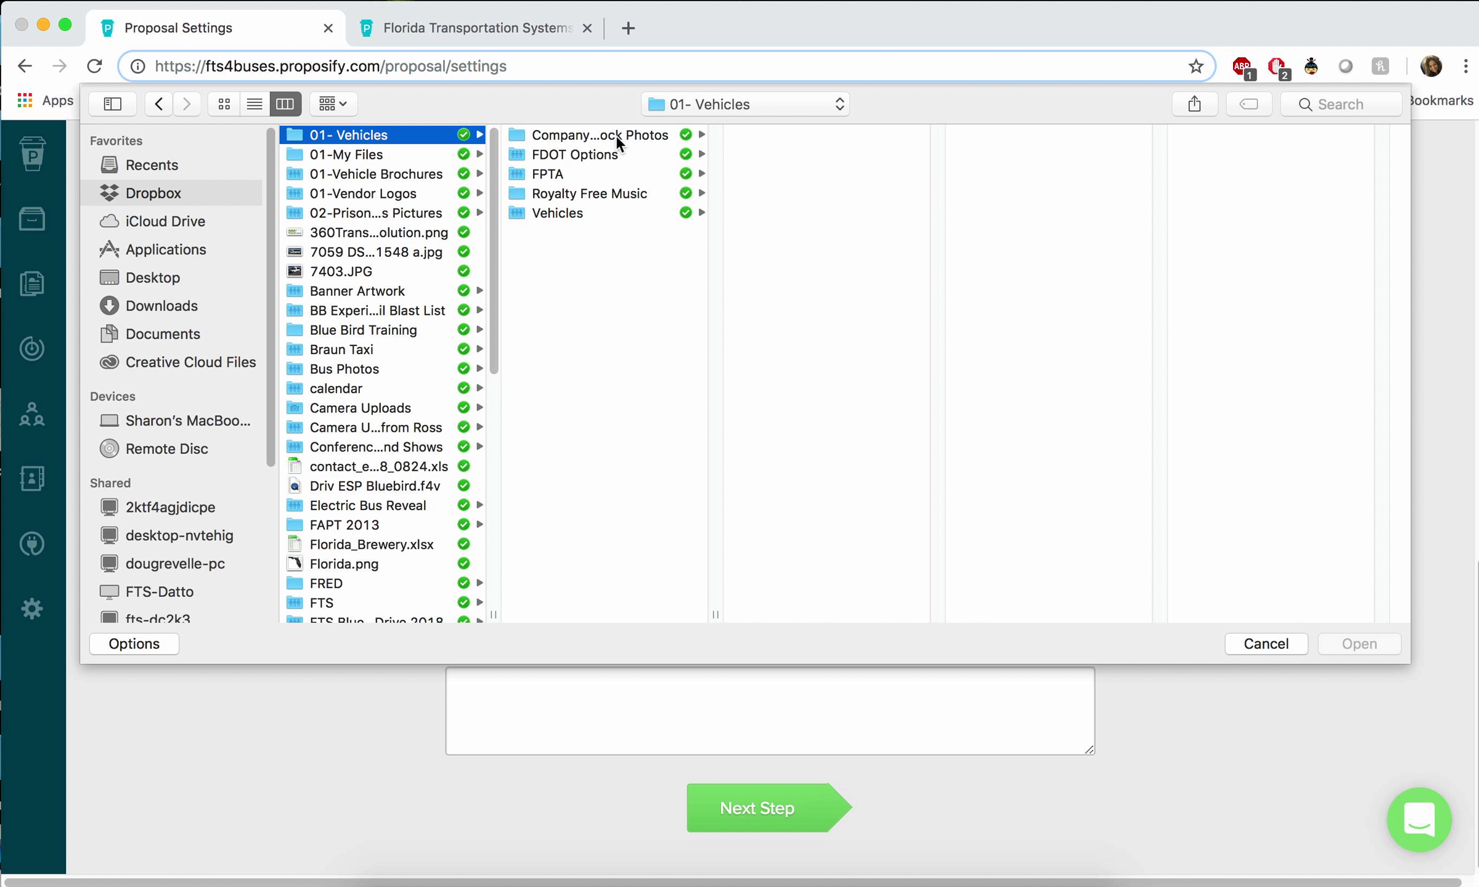
click(586, 211)
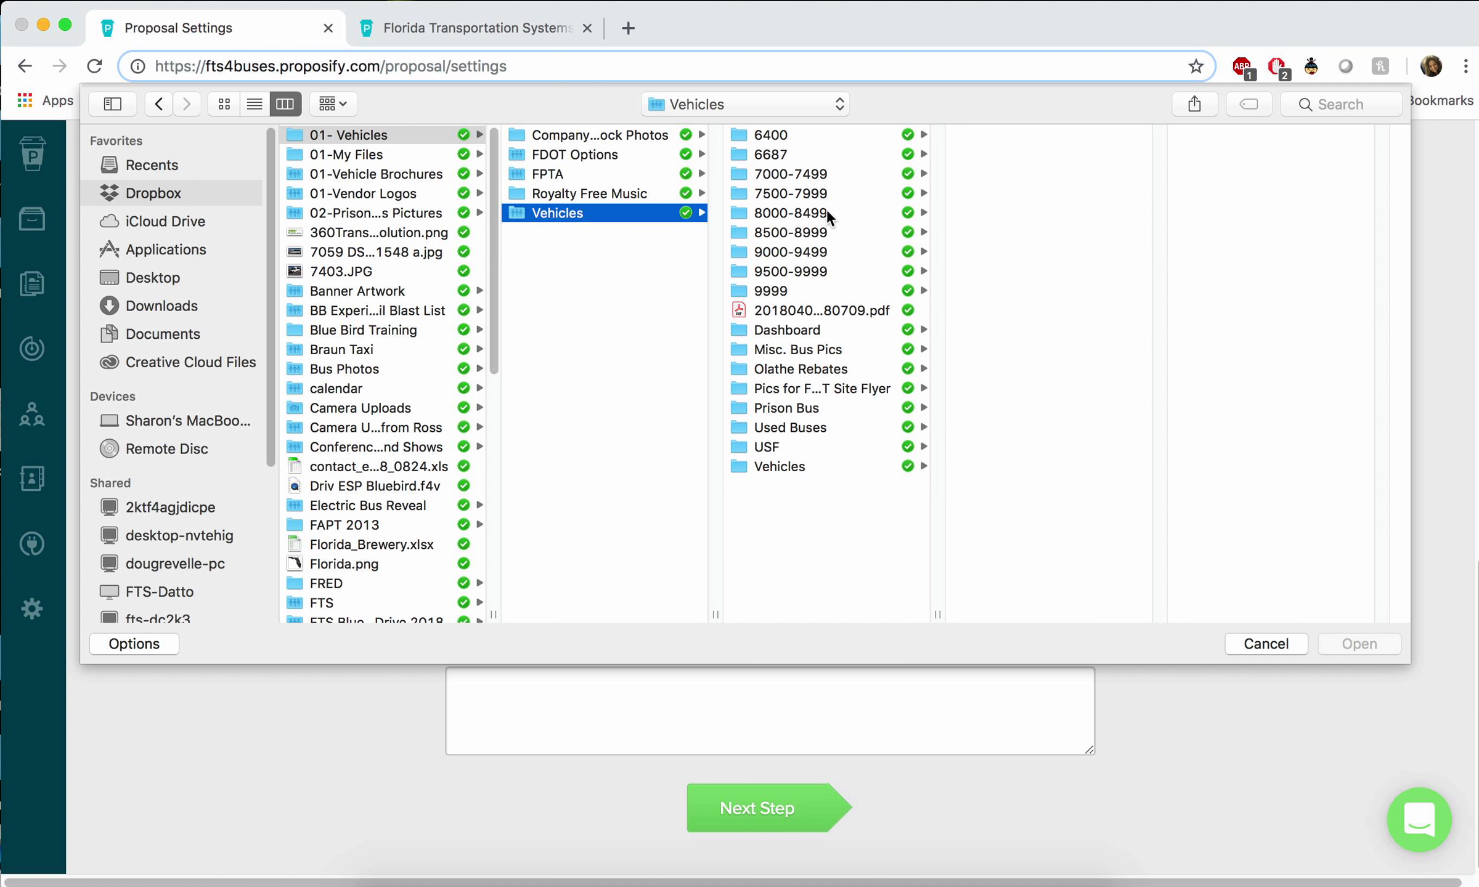
click(800, 274)
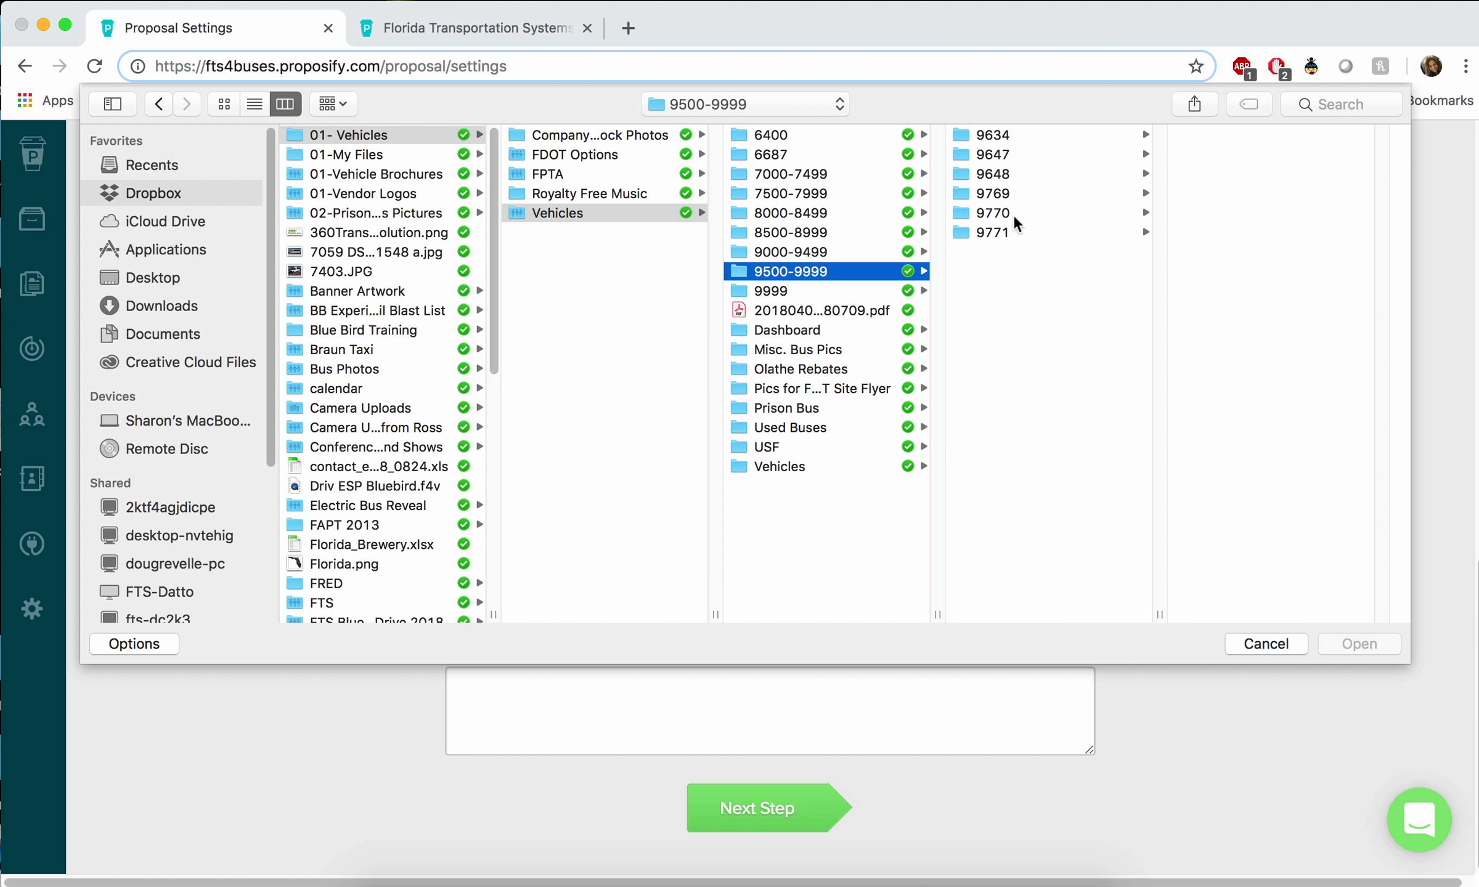
click(1001, 231)
- Attach the photos DSC_0026.JPG, DSC_0027.JPG and DSC_0028.JPG from the 9771 folder to the proposal
click(1208, 135)
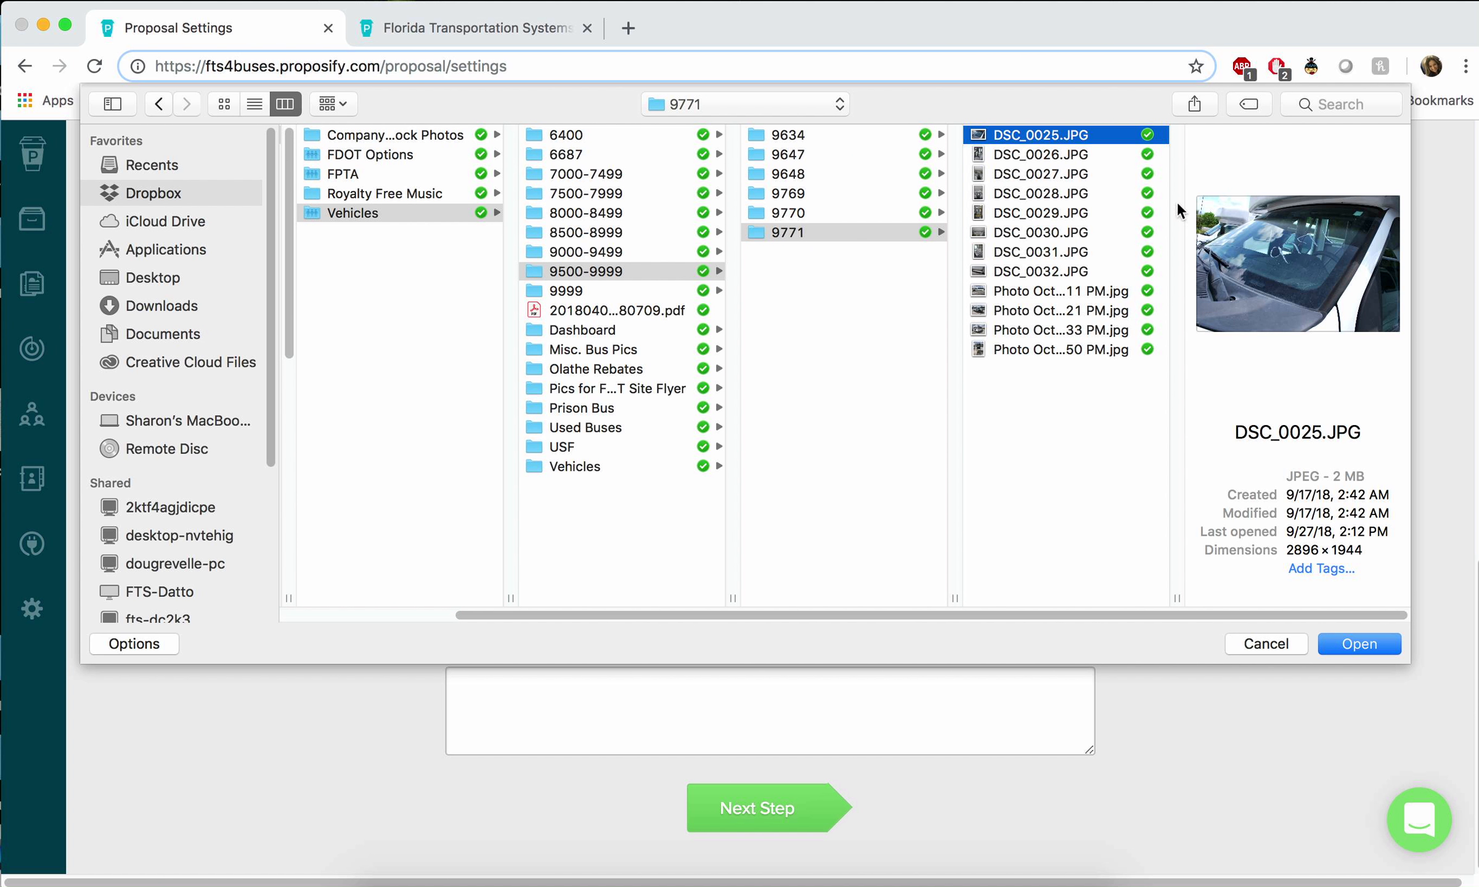
shift+click(1077, 151)
shift+click(1073, 174)
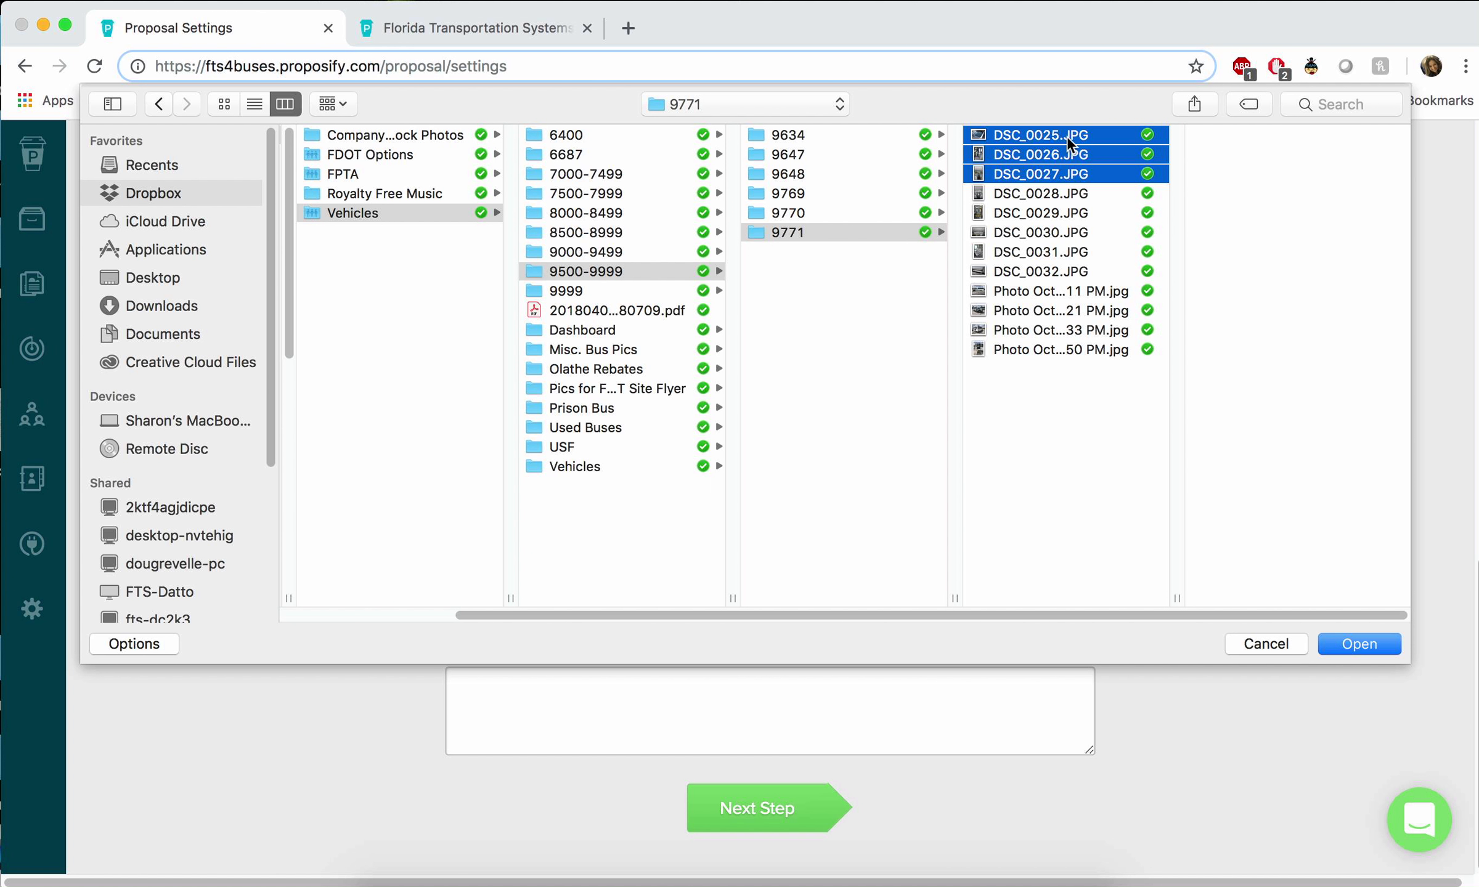
click(1067, 136)
click(1065, 151)
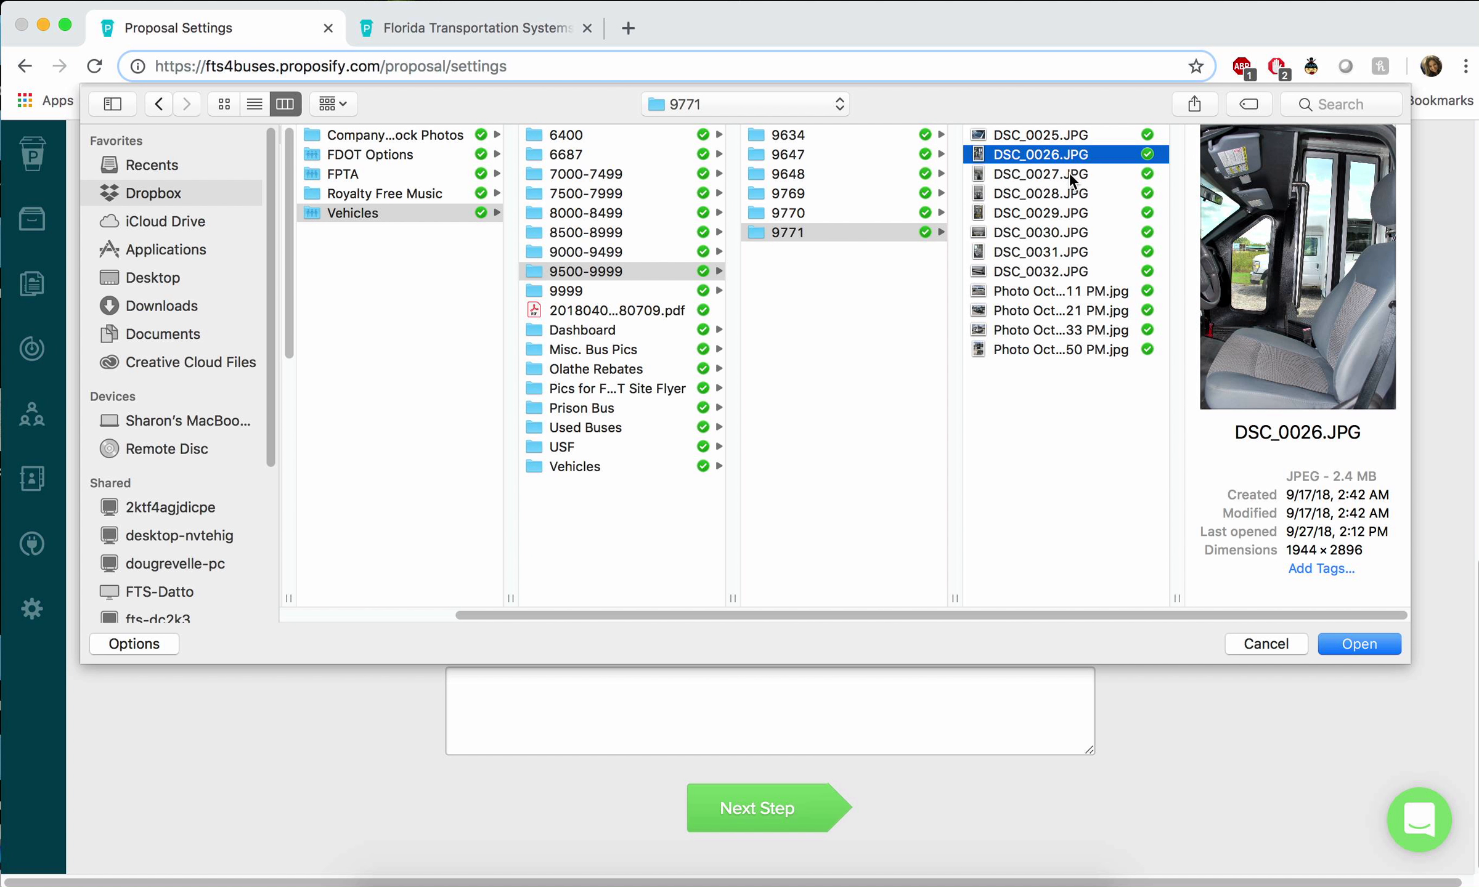
shift+click(1069, 173)
shift+click(1073, 193)
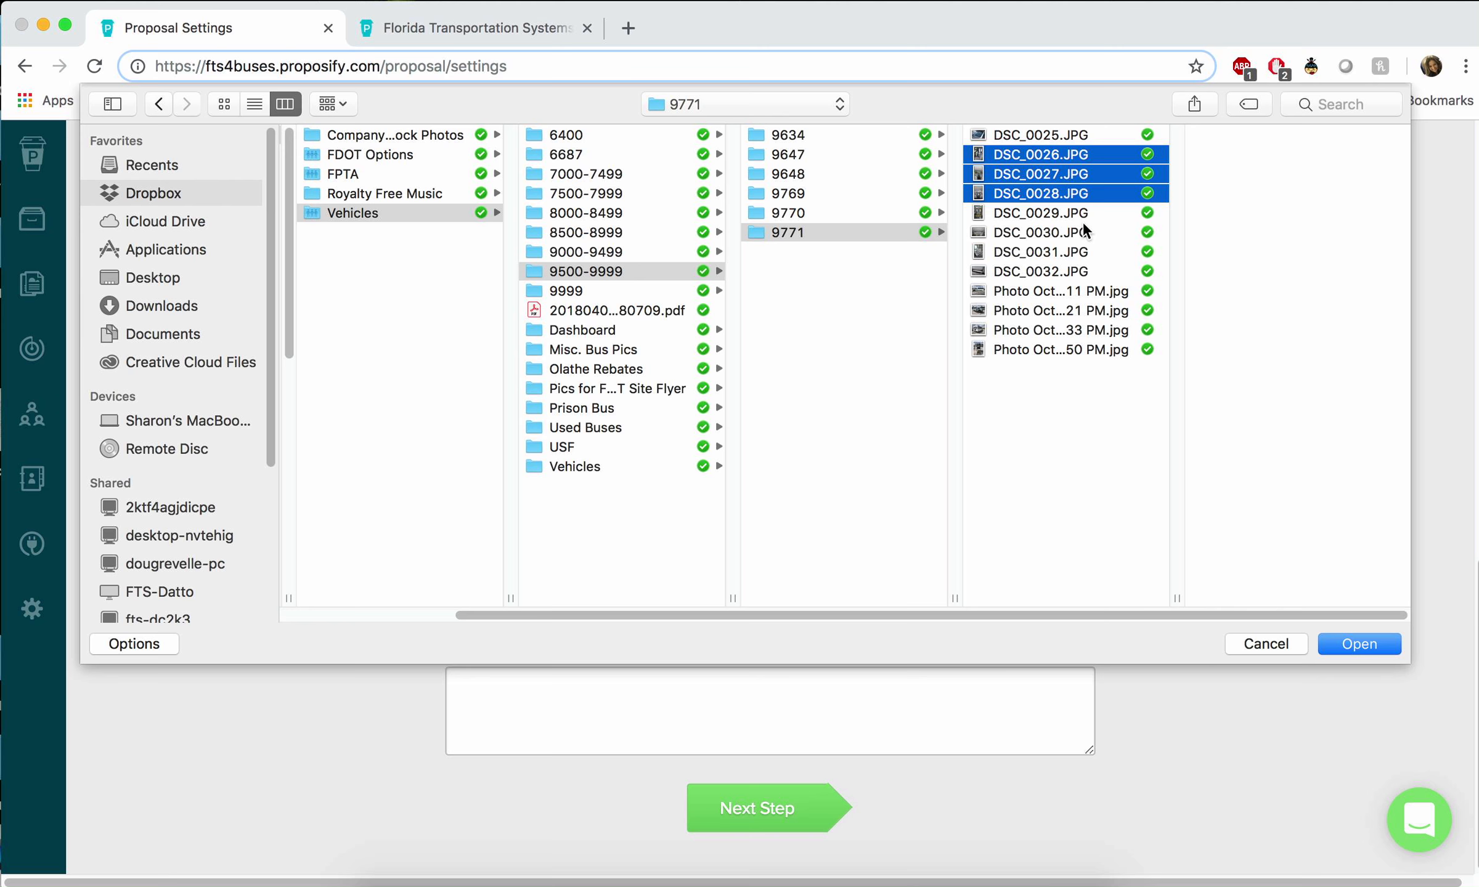
click(1335, 643)
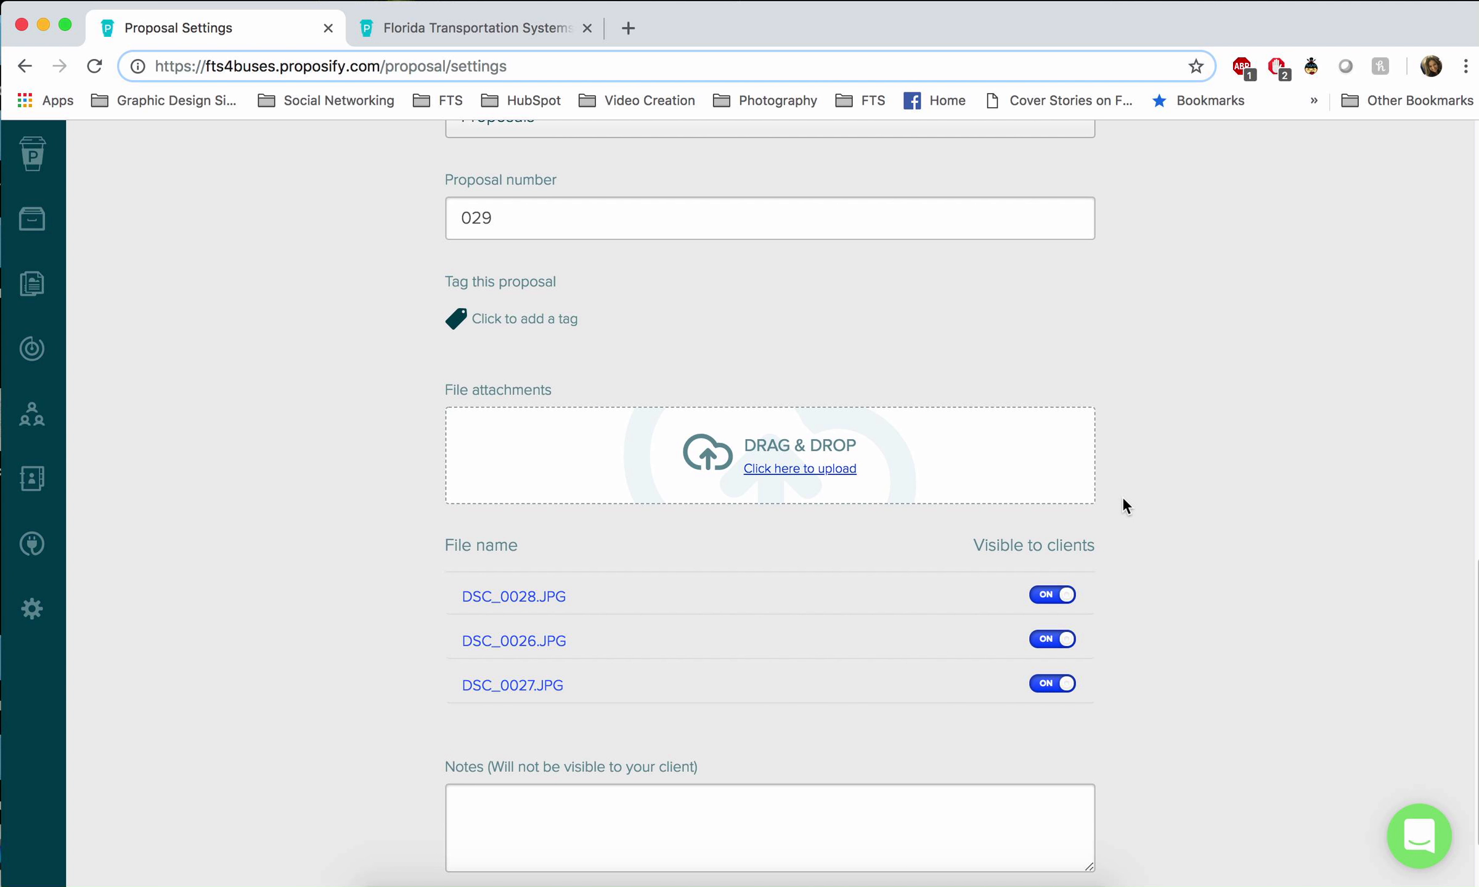
- Enter the internal note "Bus Images for 9771" and continue to the proposal editor
scroll(1140, 487, down, 3)
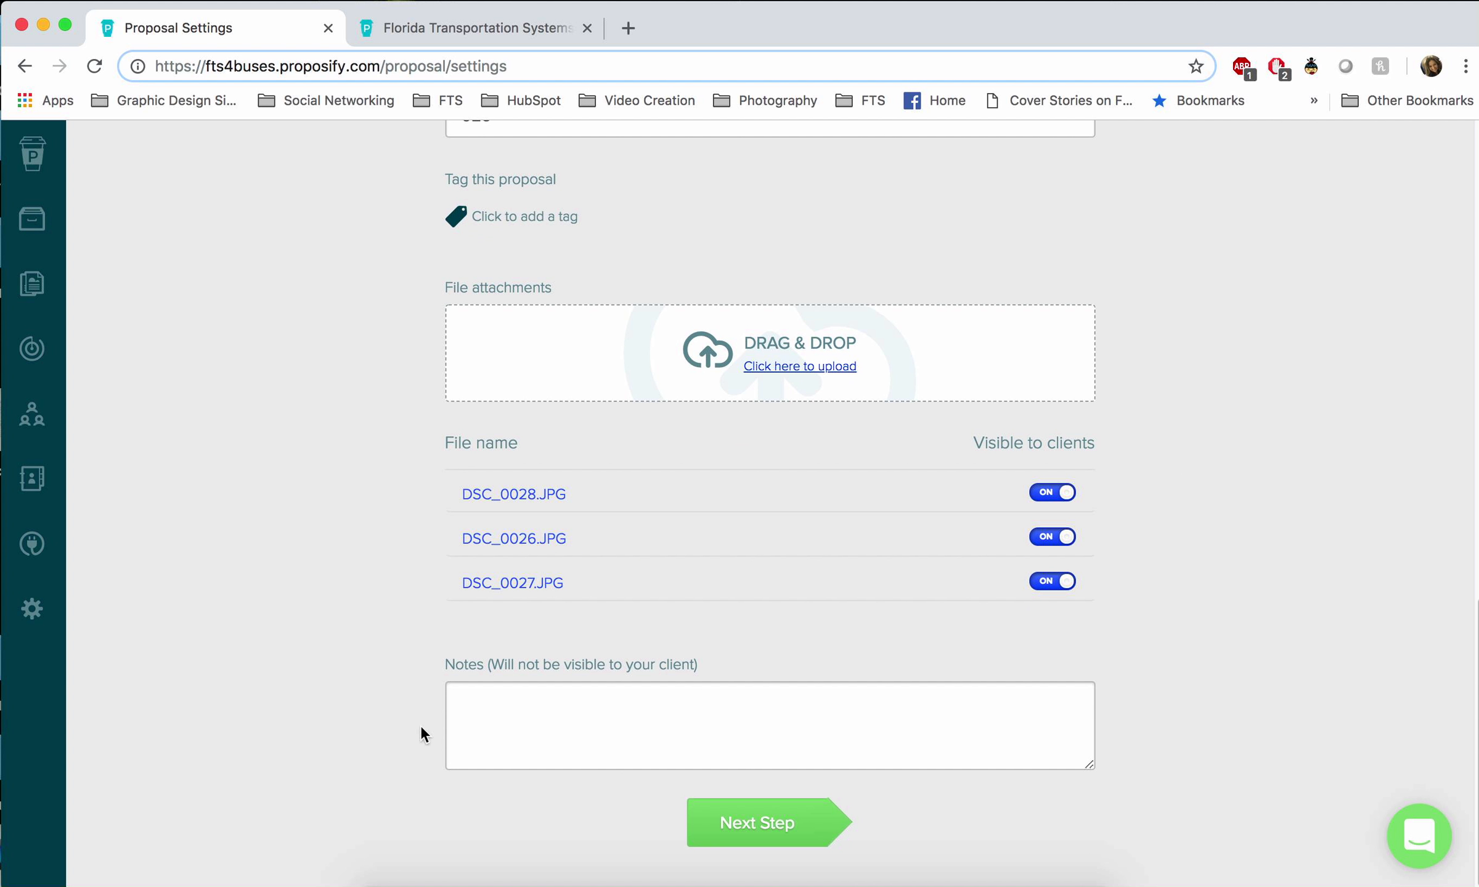
click(516, 700)
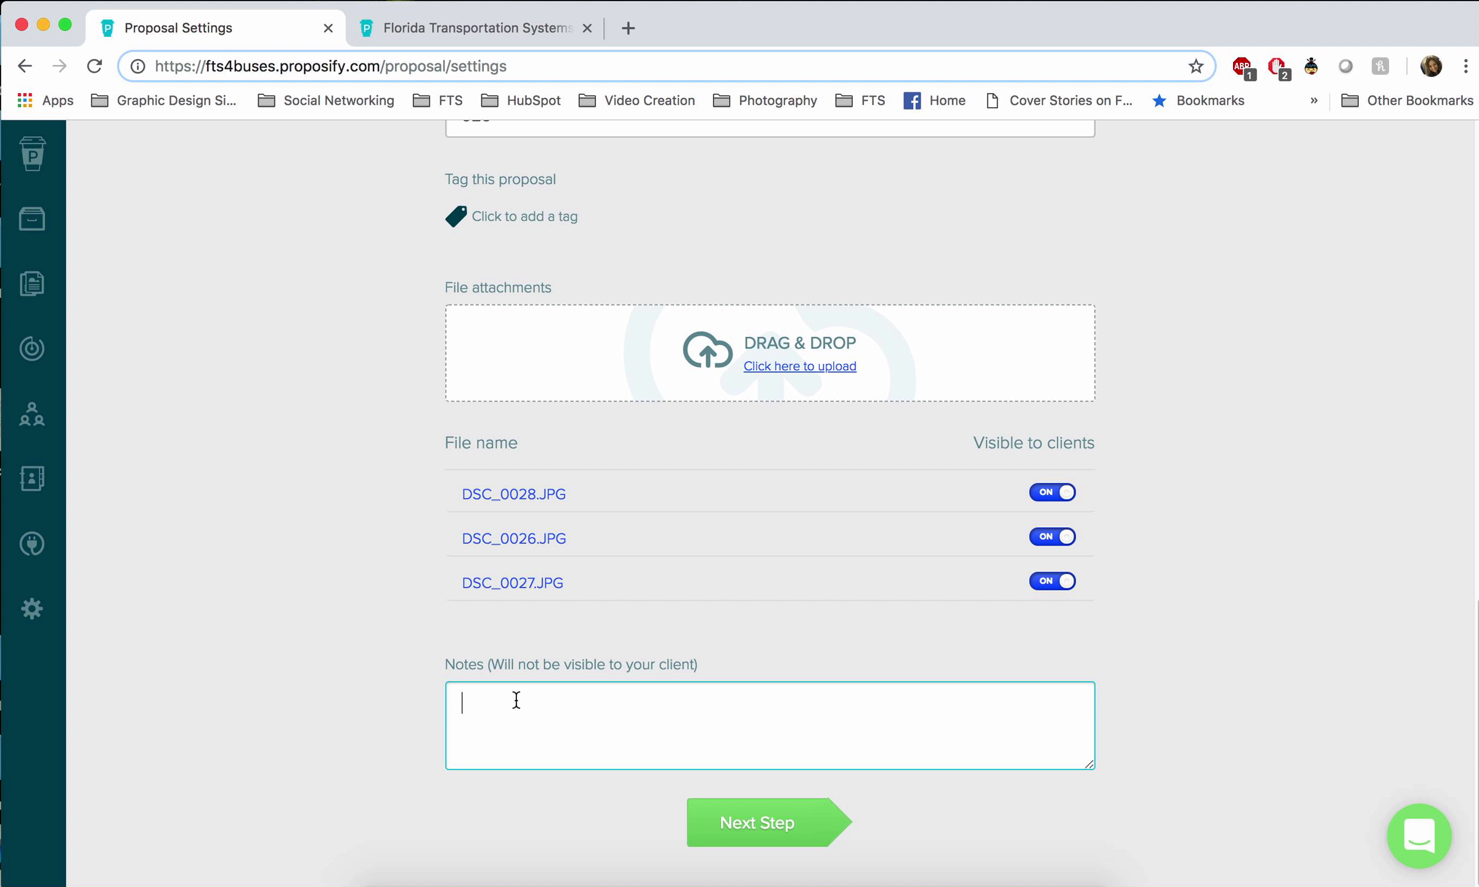
text(Bus Images for 9771)
click(772, 821)
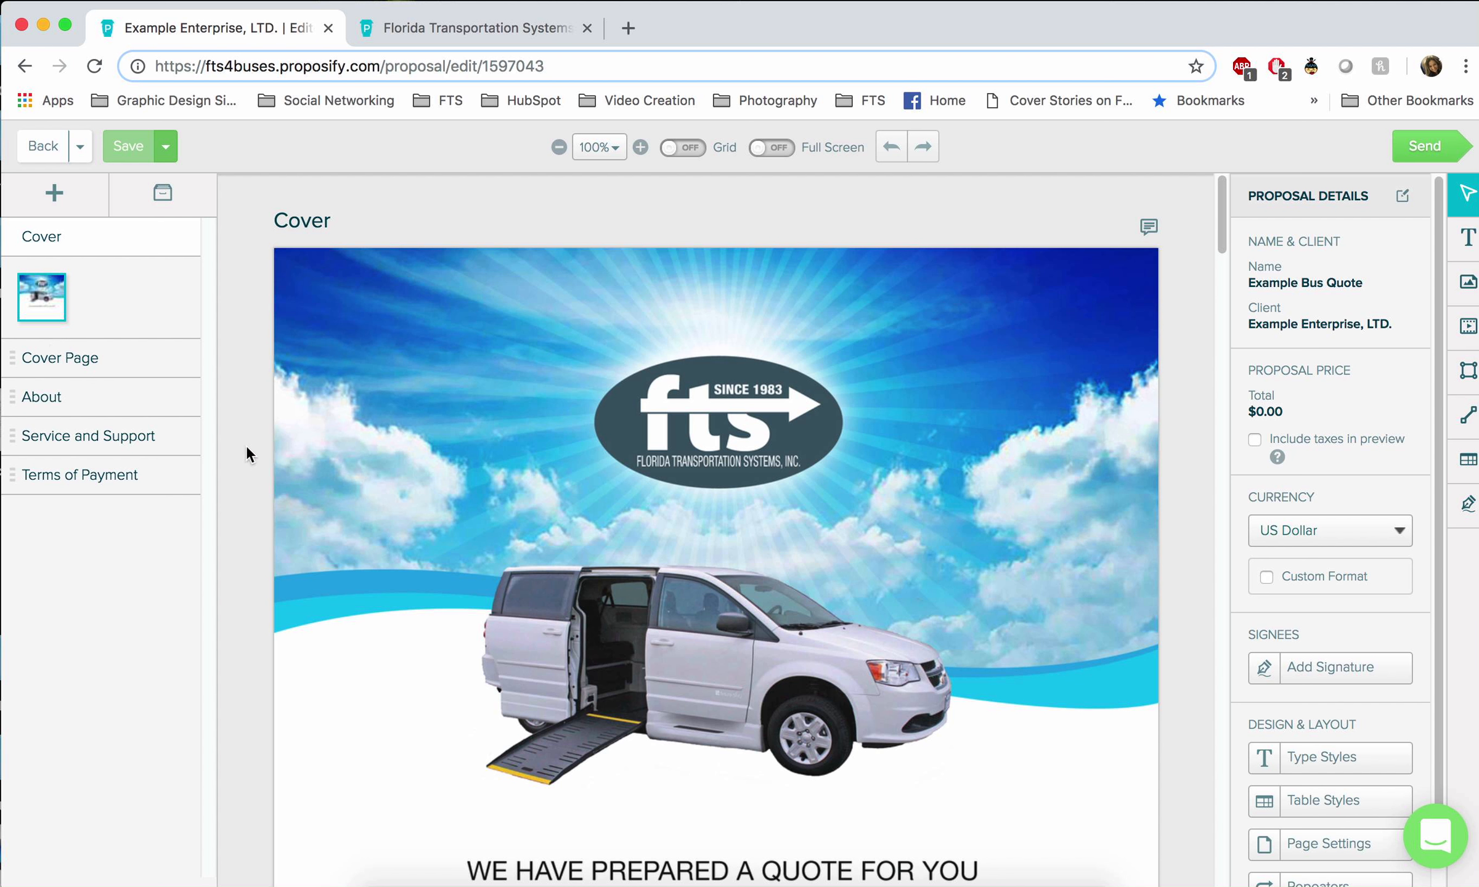
- Look through the proposal's cover and the Cover Page letter, from the greeting to the signature, as far as the About section
scroll(246, 445, down, 8)
scroll(245, 445, down, 7)
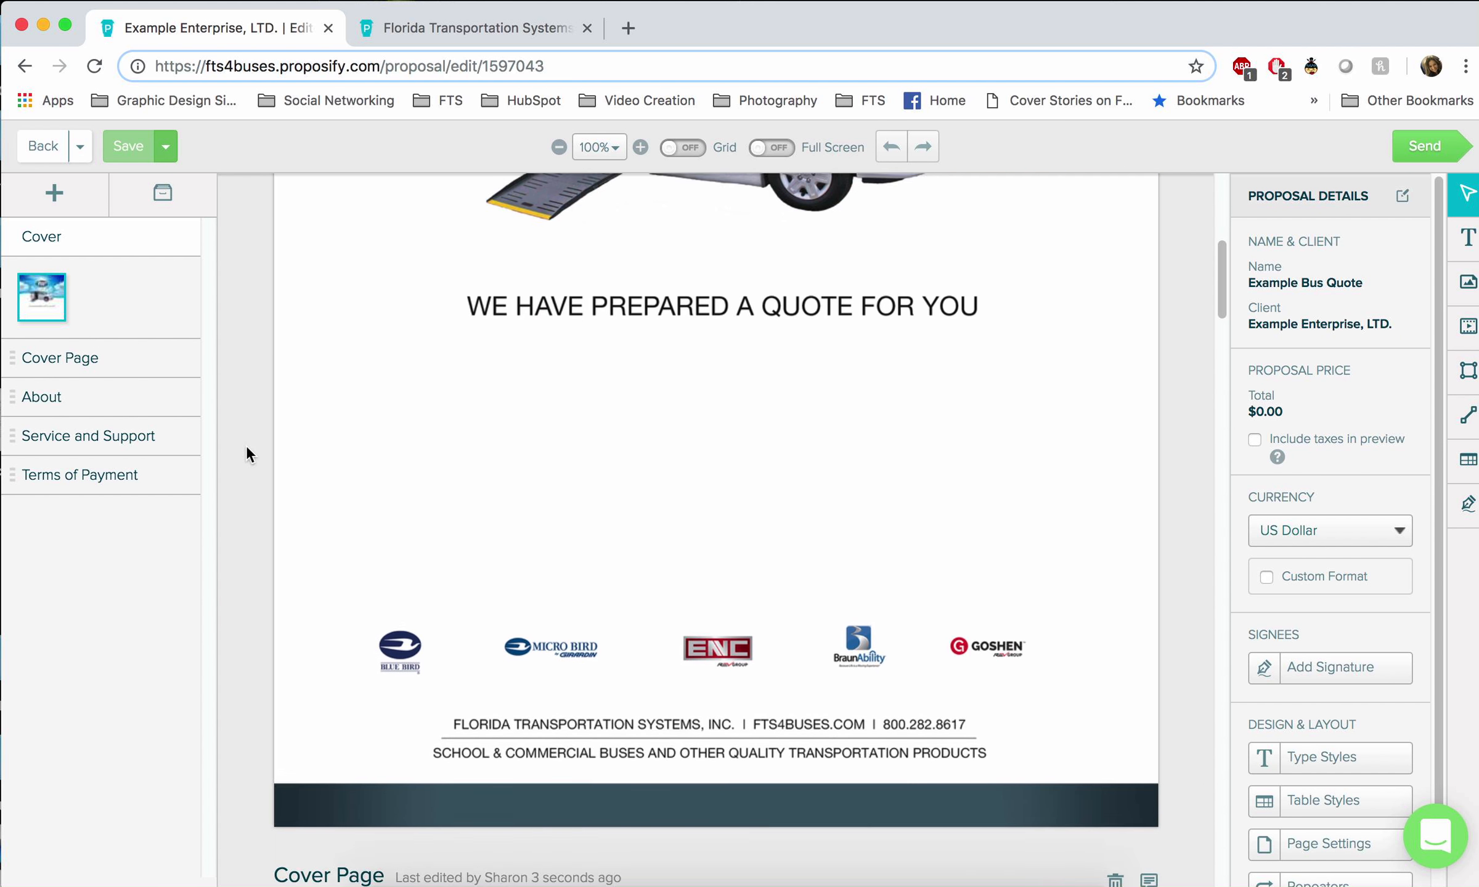
scroll(246, 445, down, 4)
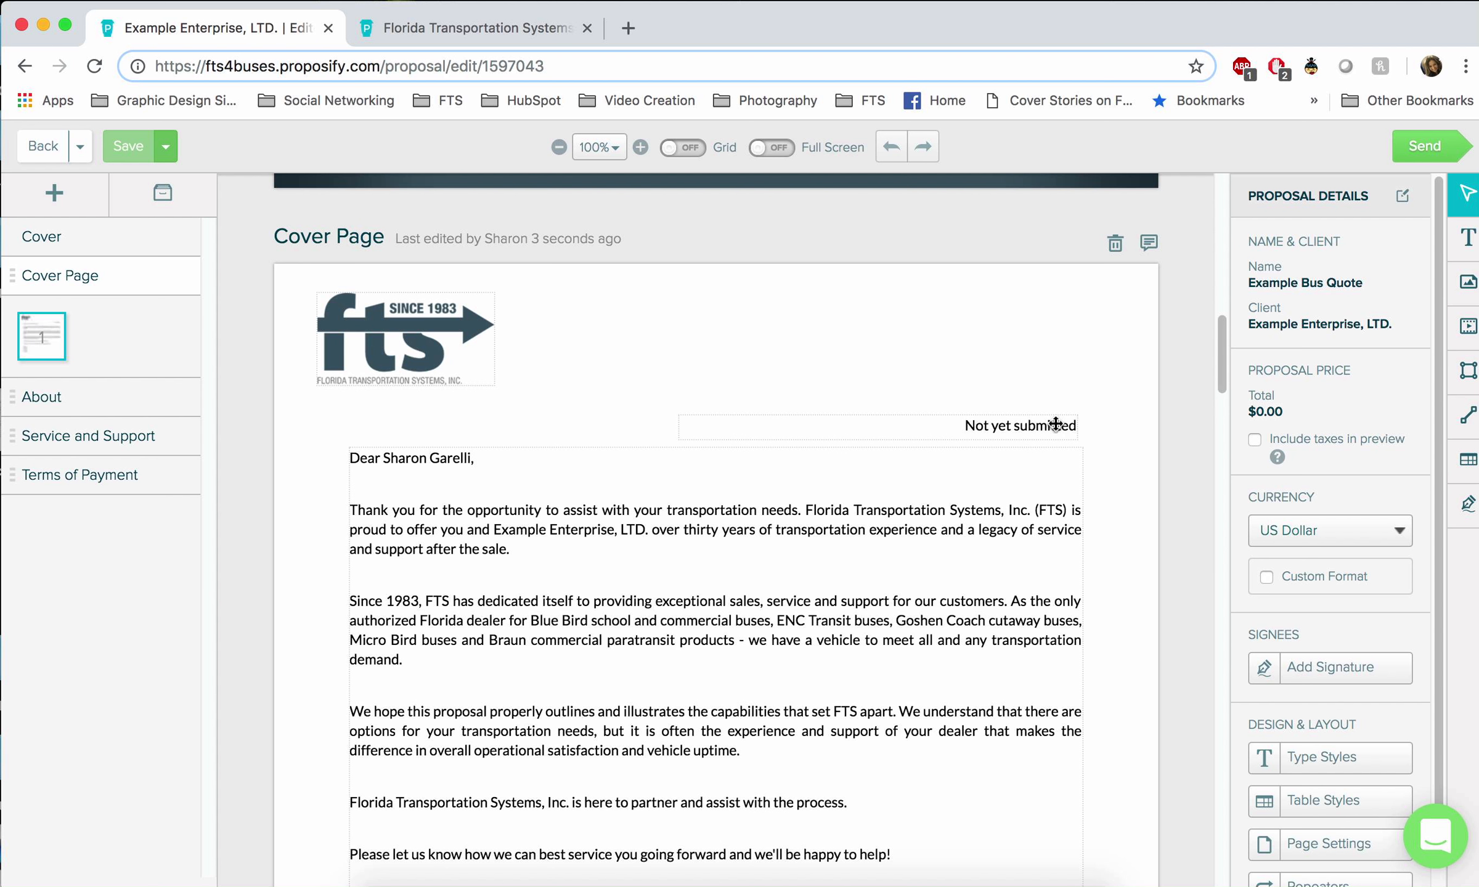
scroll(1057, 425, down, 10)
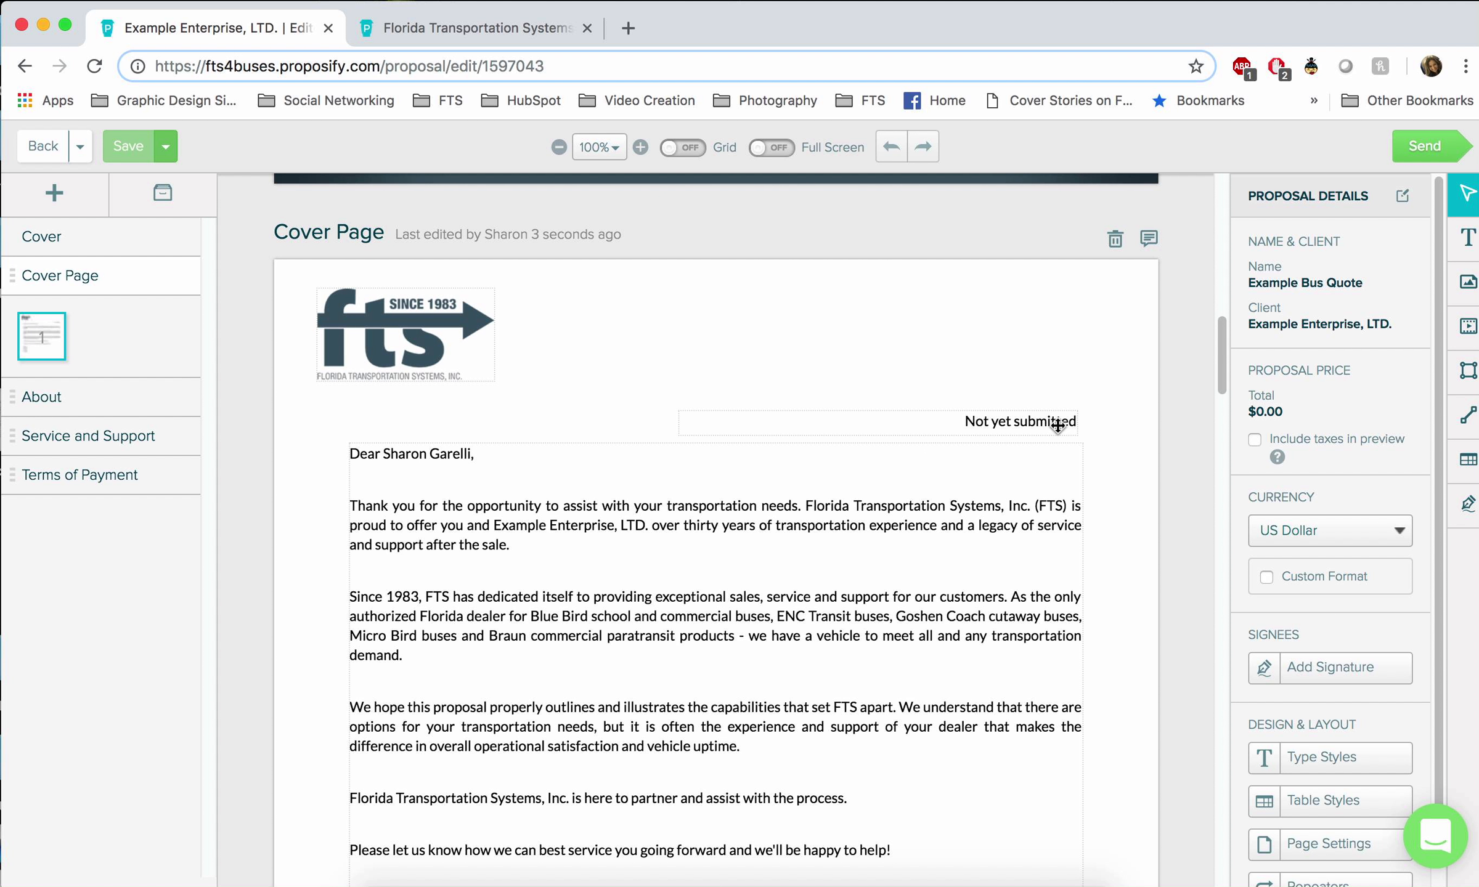
scroll(1058, 426, down, 2)
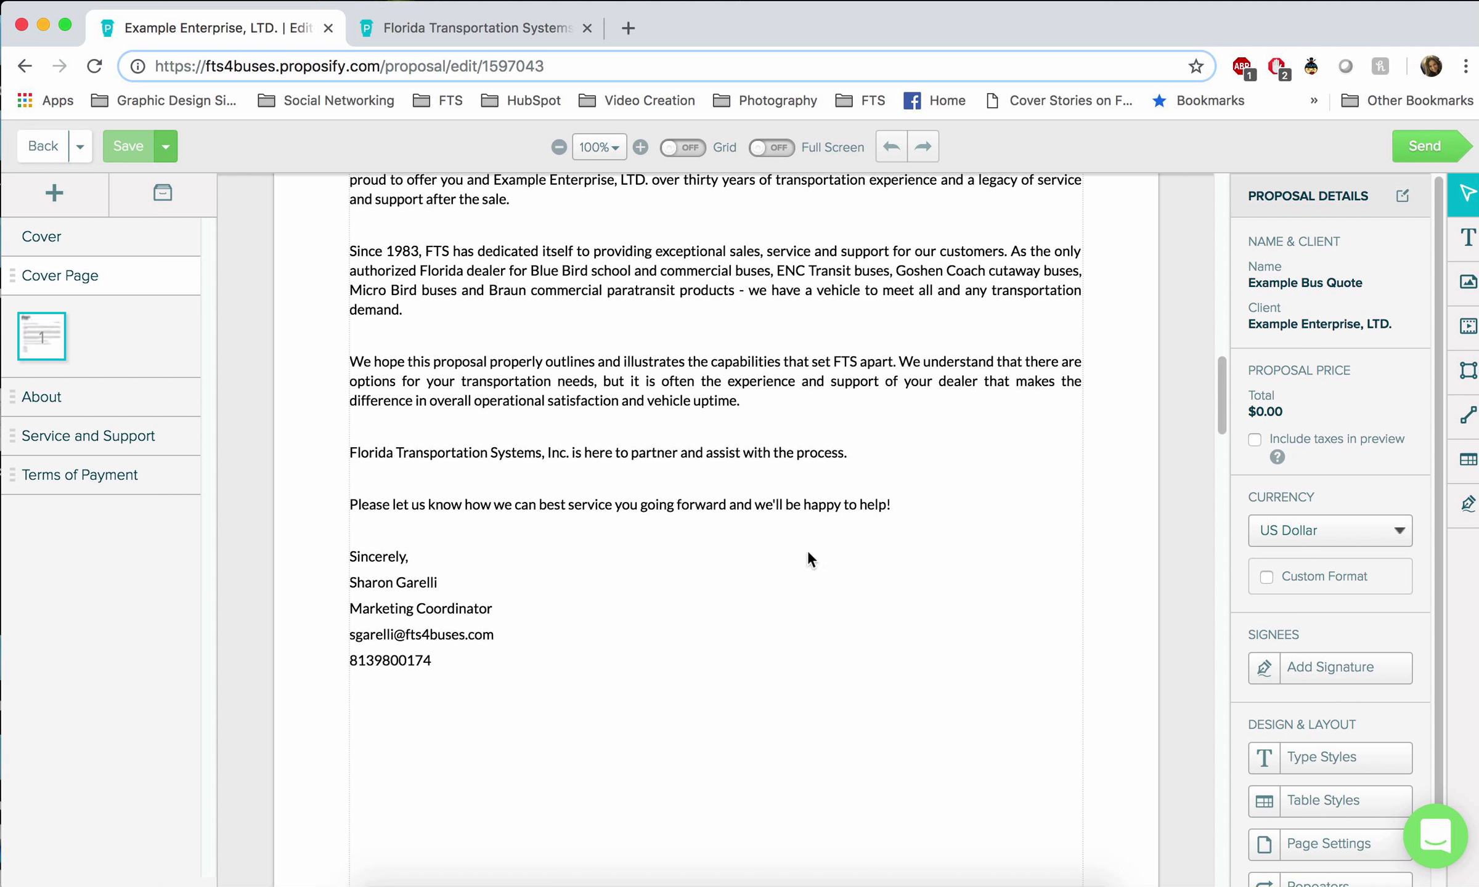
scroll(898, 488, down, 8)
scroll(625, 381, up, 4)
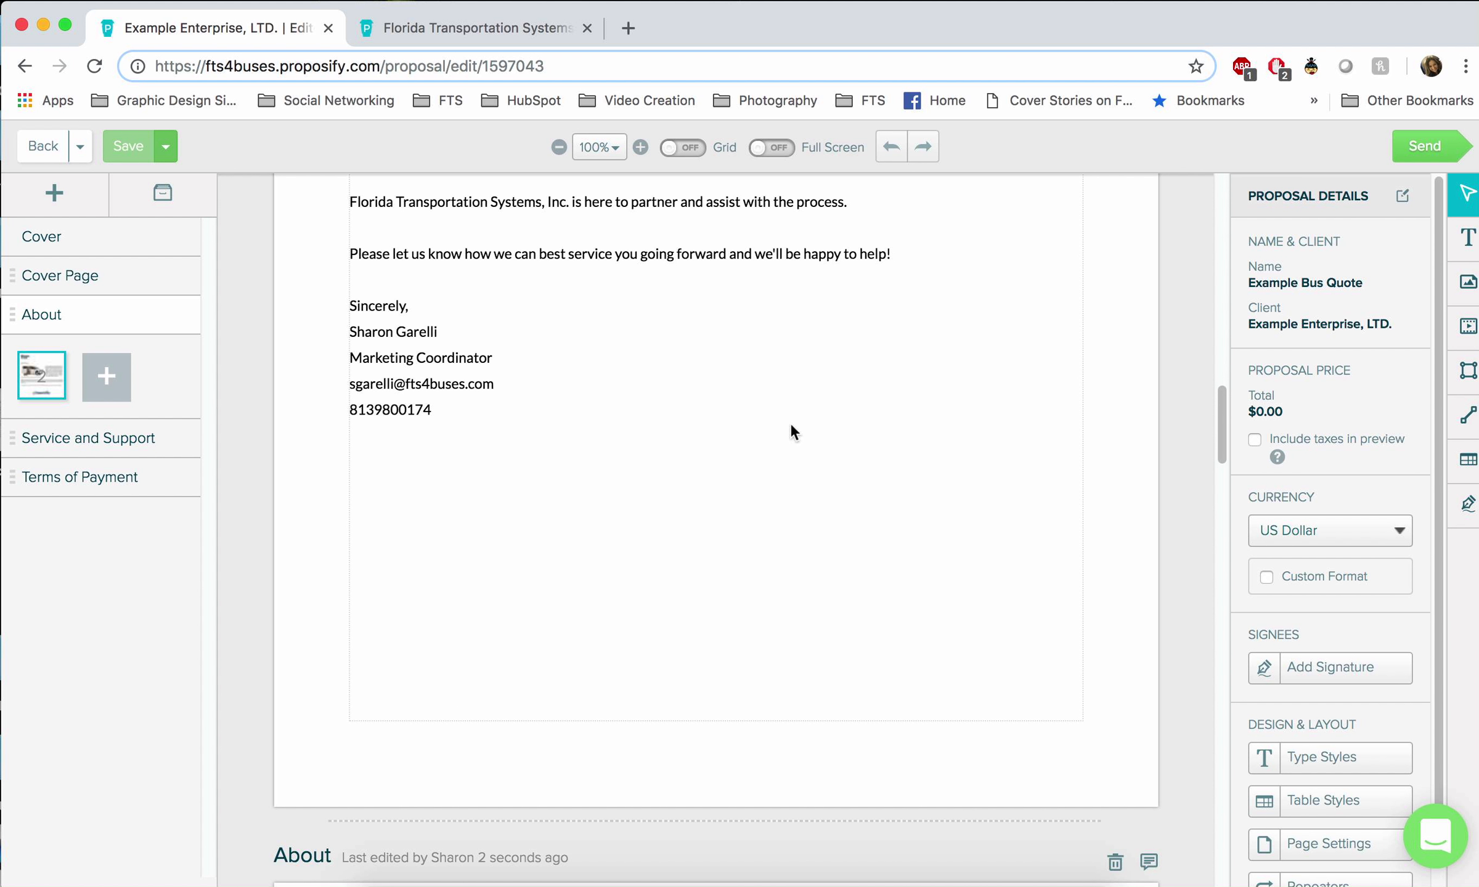
scroll(808, 421, down, 7)
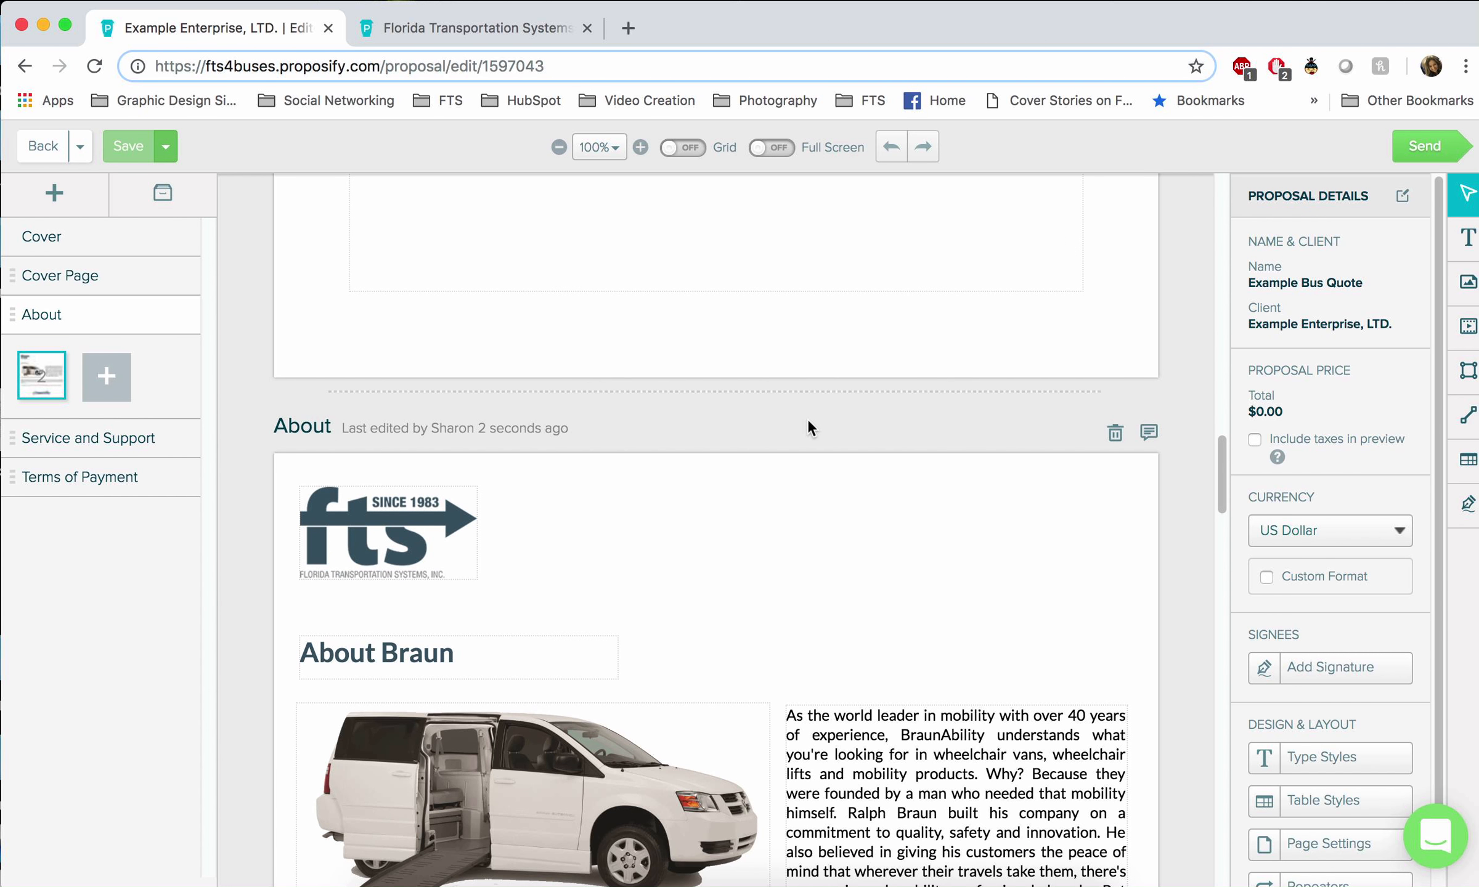
- Add the sentence "You can add any text you would like here." after "today and tomorrow." in the About Braun text below the van picture
scroll(808, 425, down, 5)
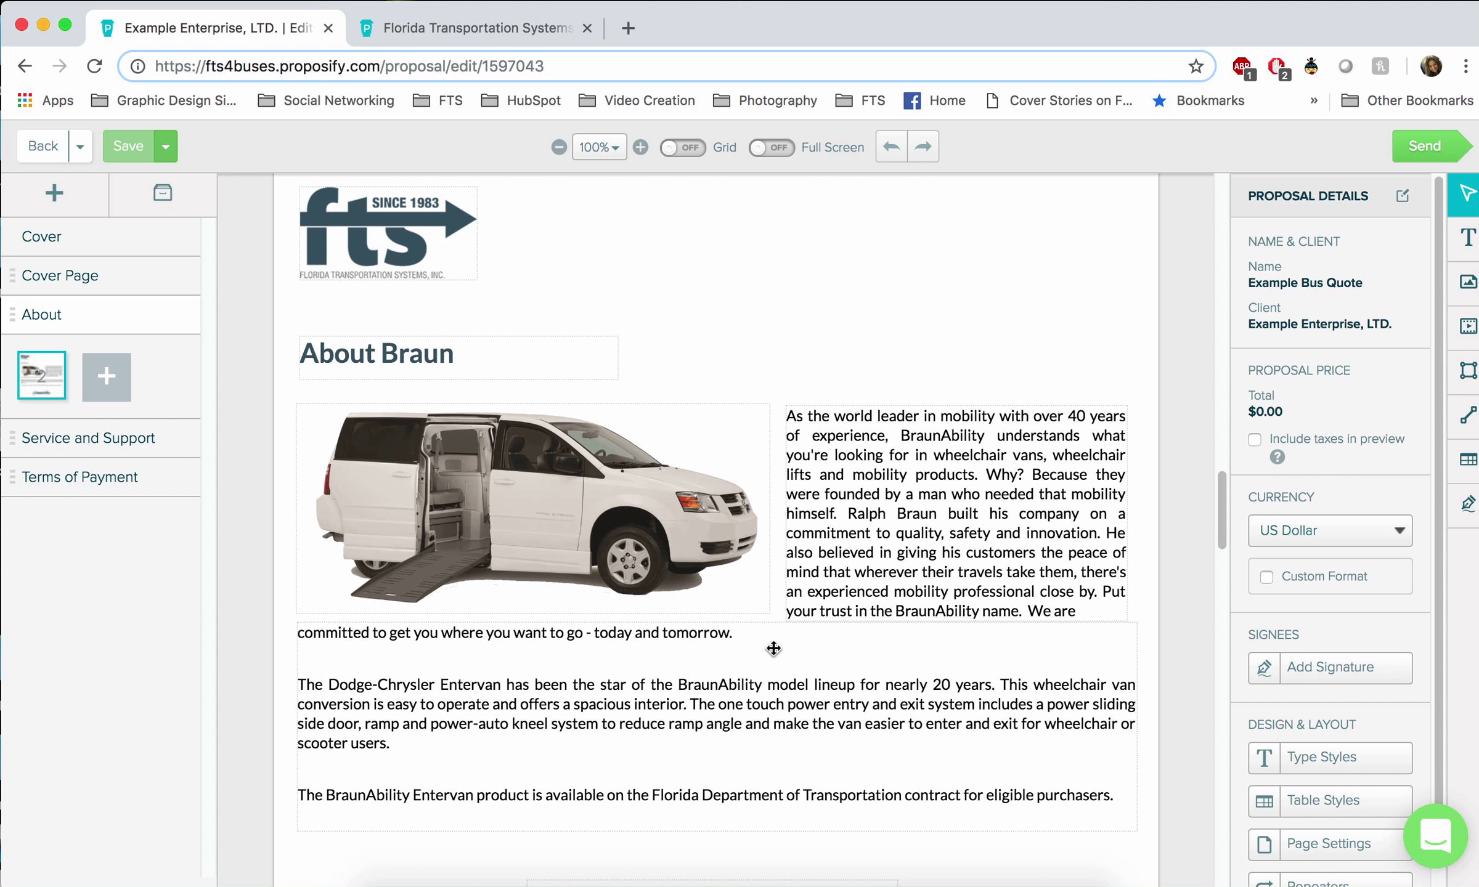
click(749, 638)
click(747, 633)
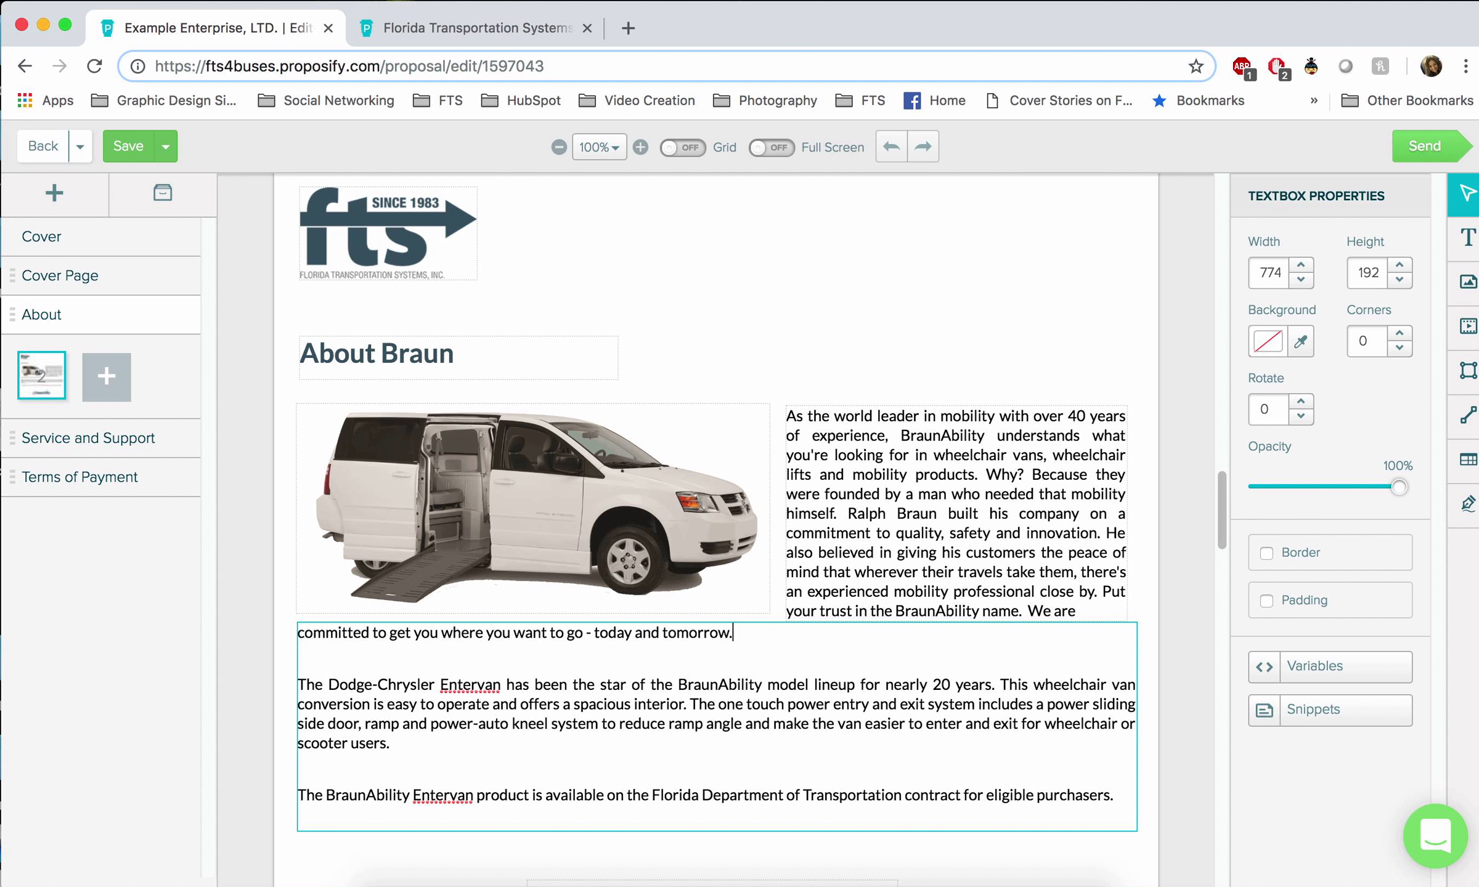
text(You can add any text )
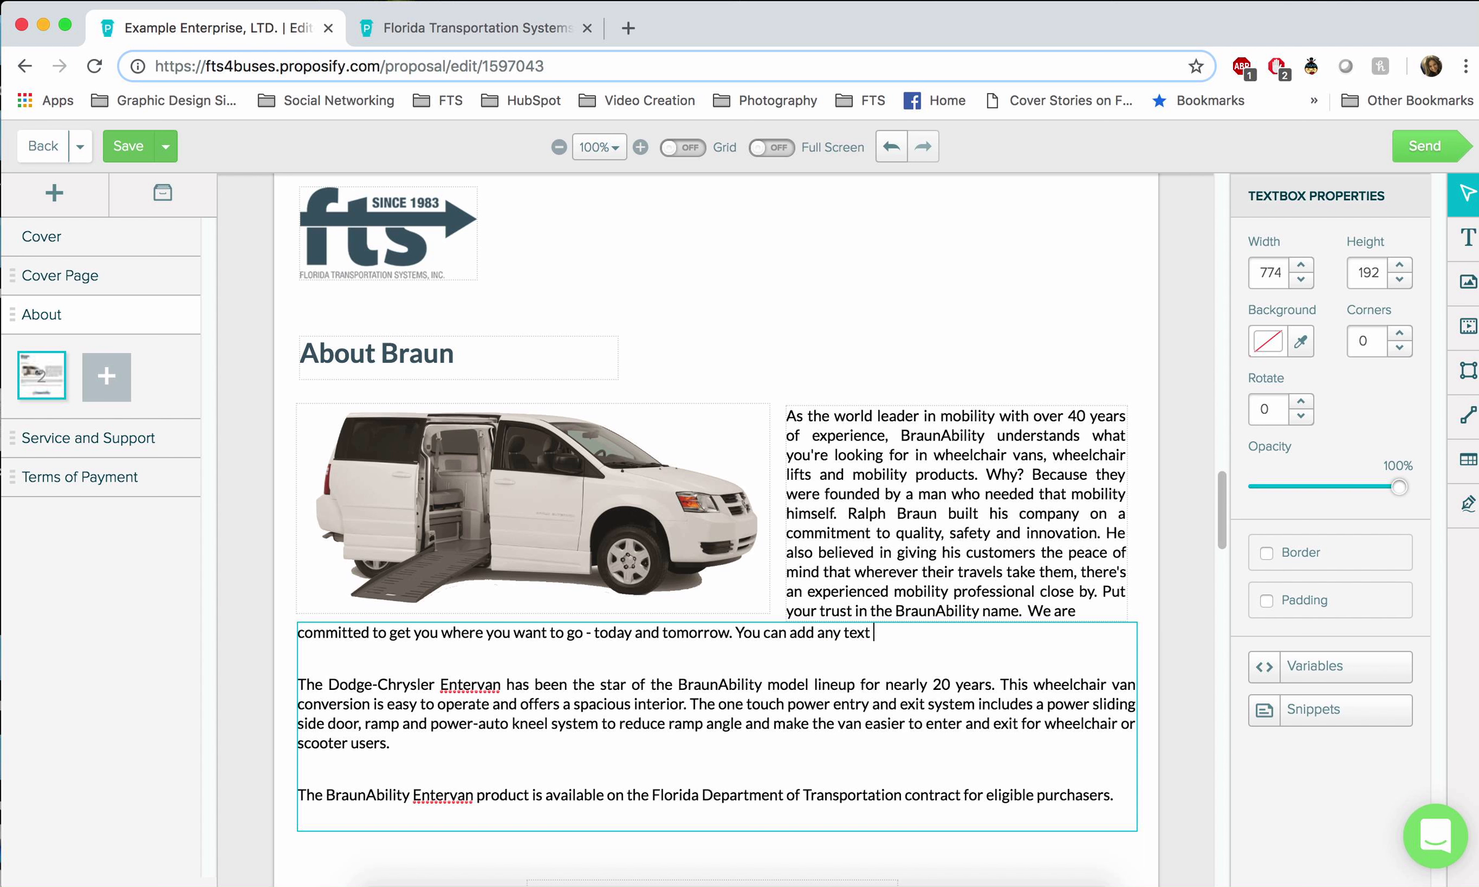
text(you would like here.)
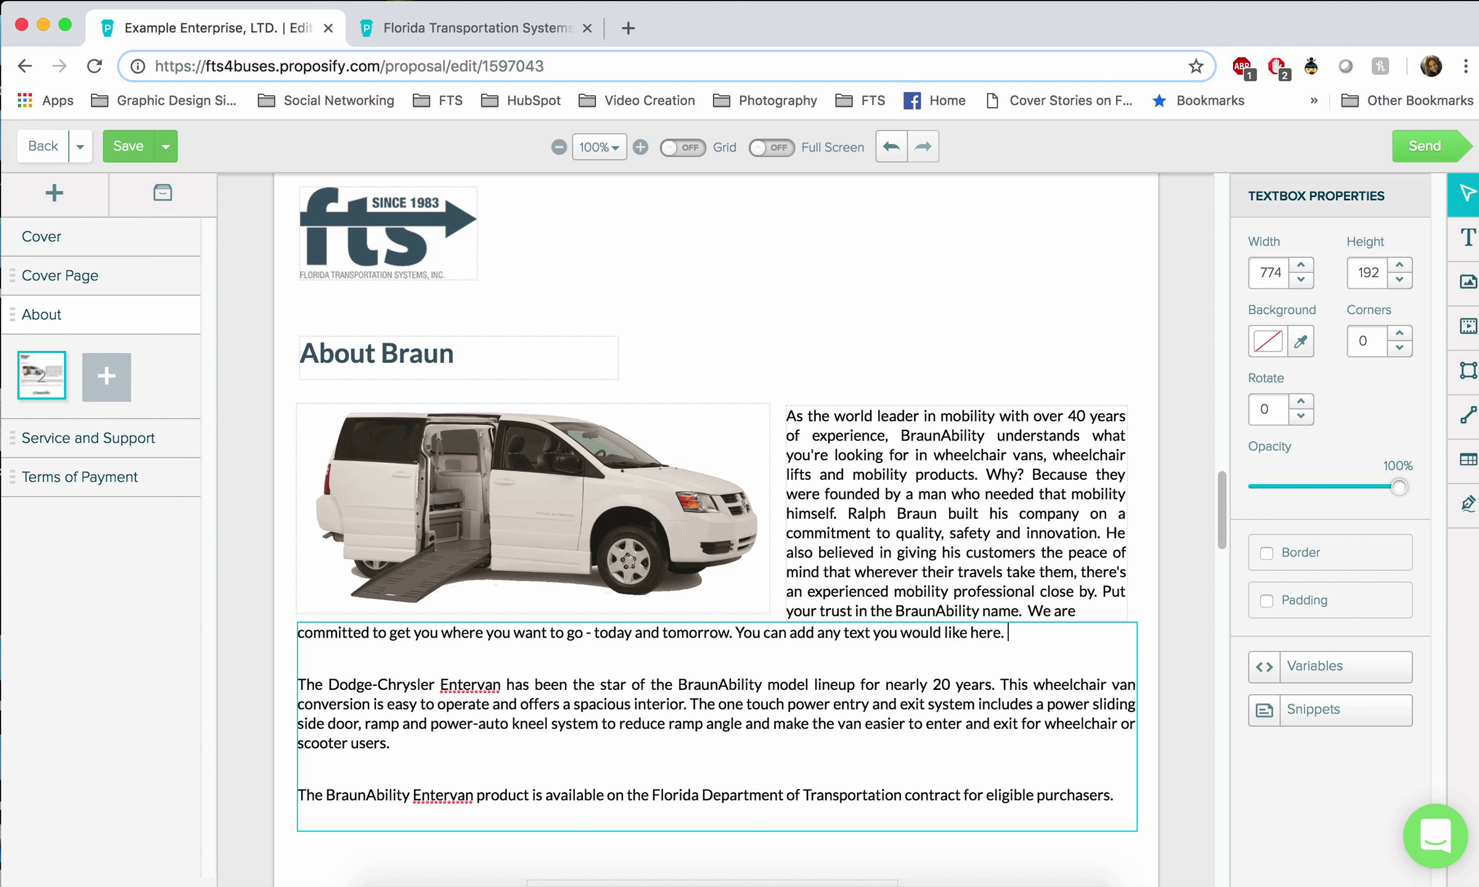
- Look through the rest of the About section, Service and Support, and Terms of Payment as far as the end of the proposal
scroll(1109, 434, down, 3)
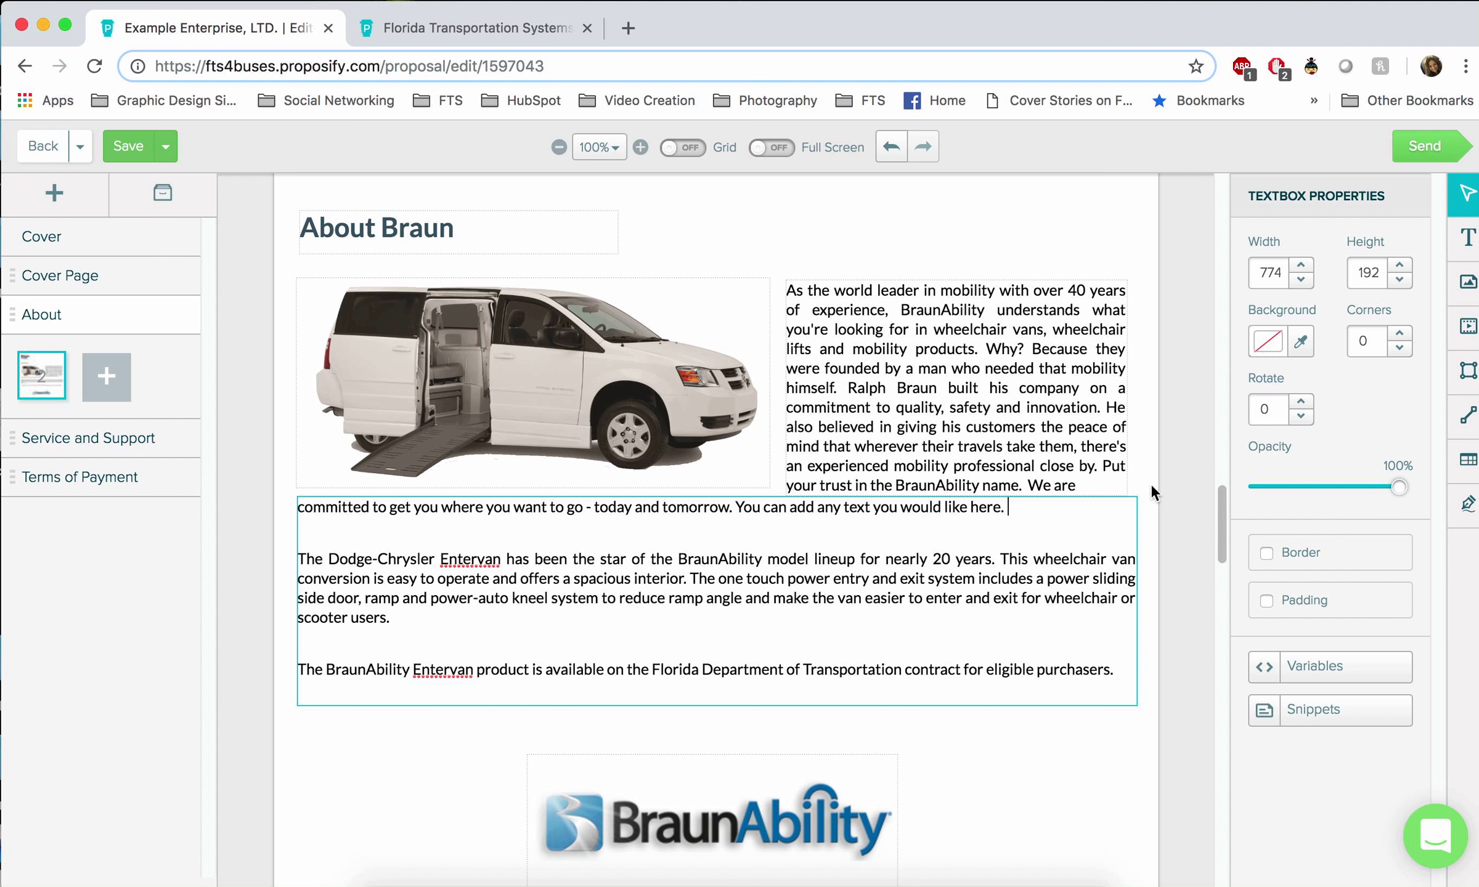
scroll(1151, 483, down, 10)
scroll(1168, 492, down, 6)
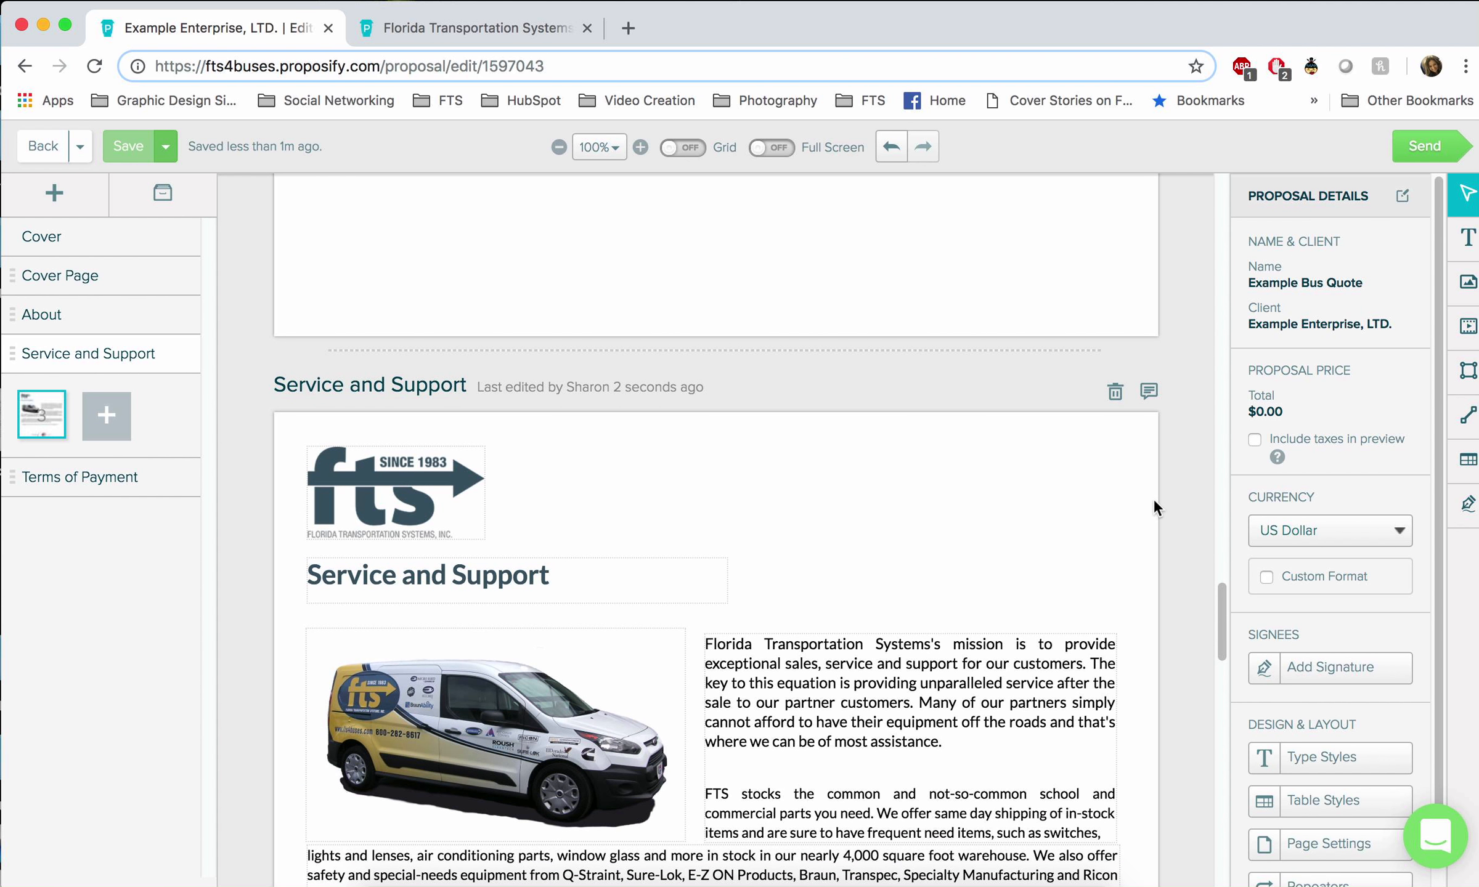
scroll(1153, 498, down, 14)
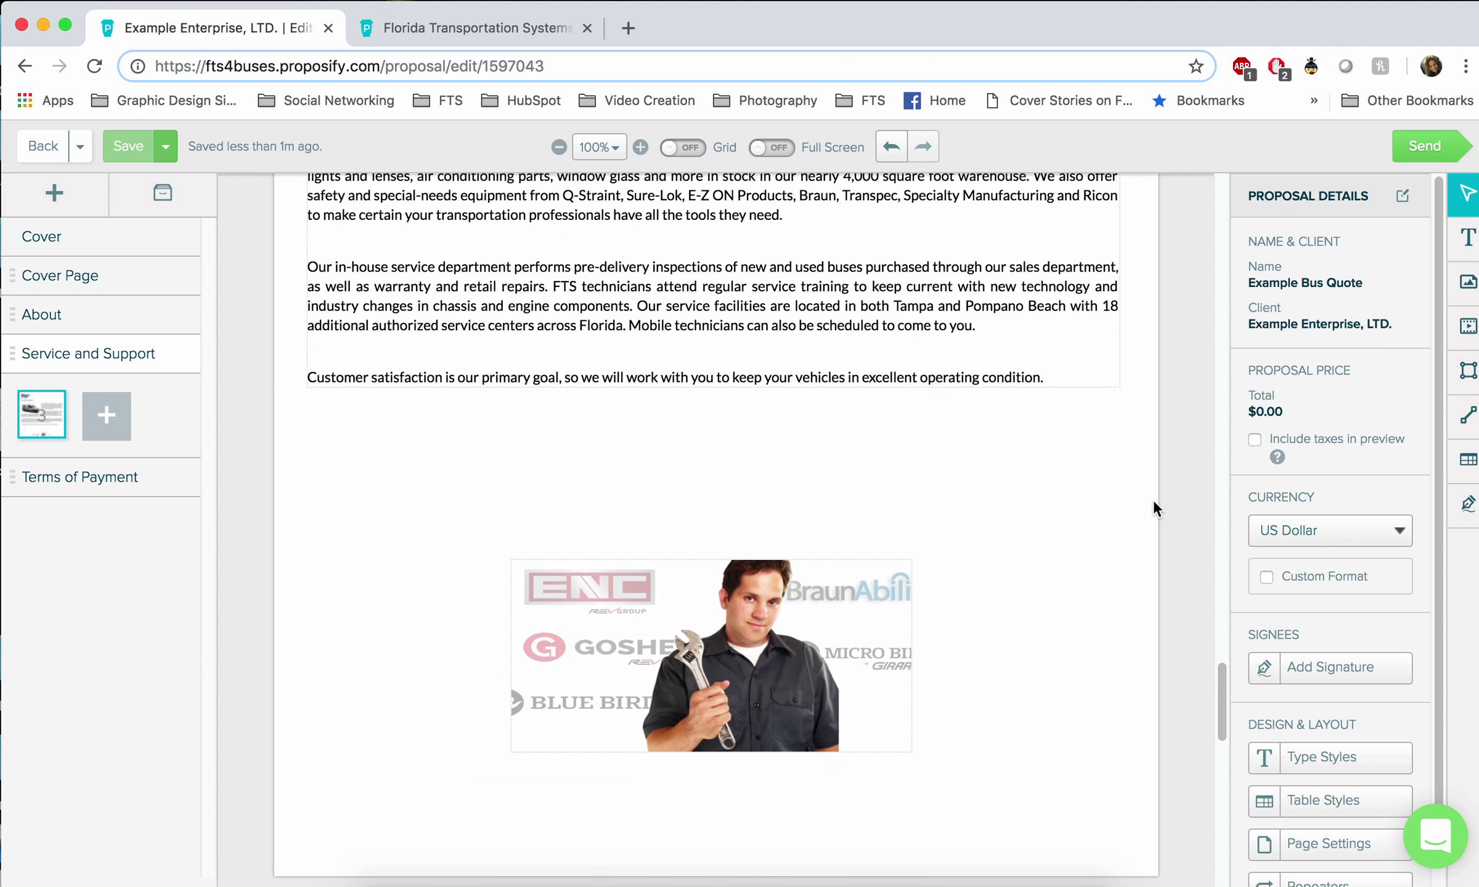
scroll(1153, 499, down, 18)
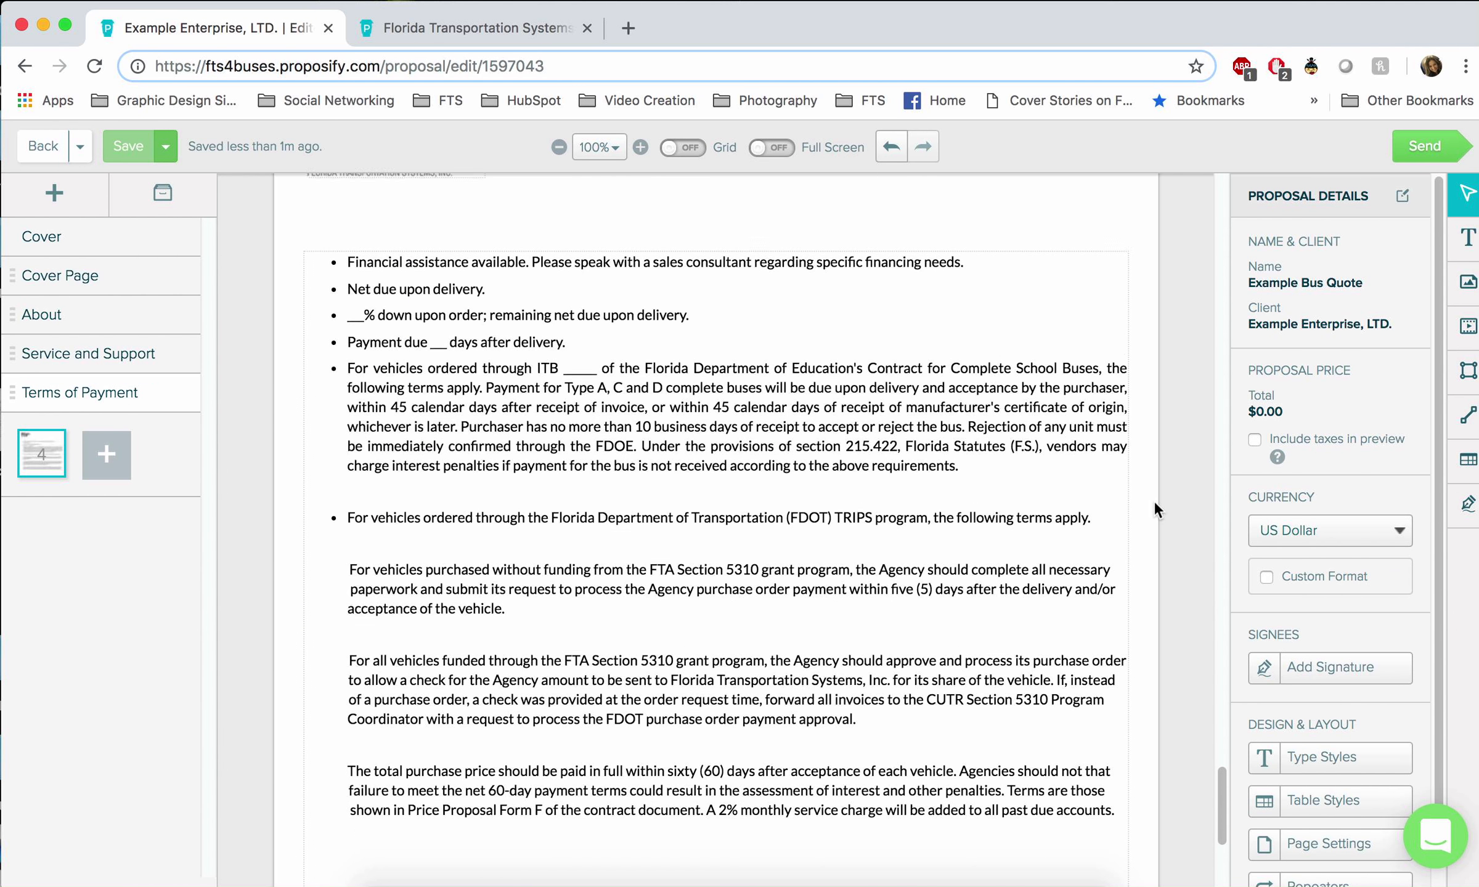
scroll(1153, 500, down, 7)
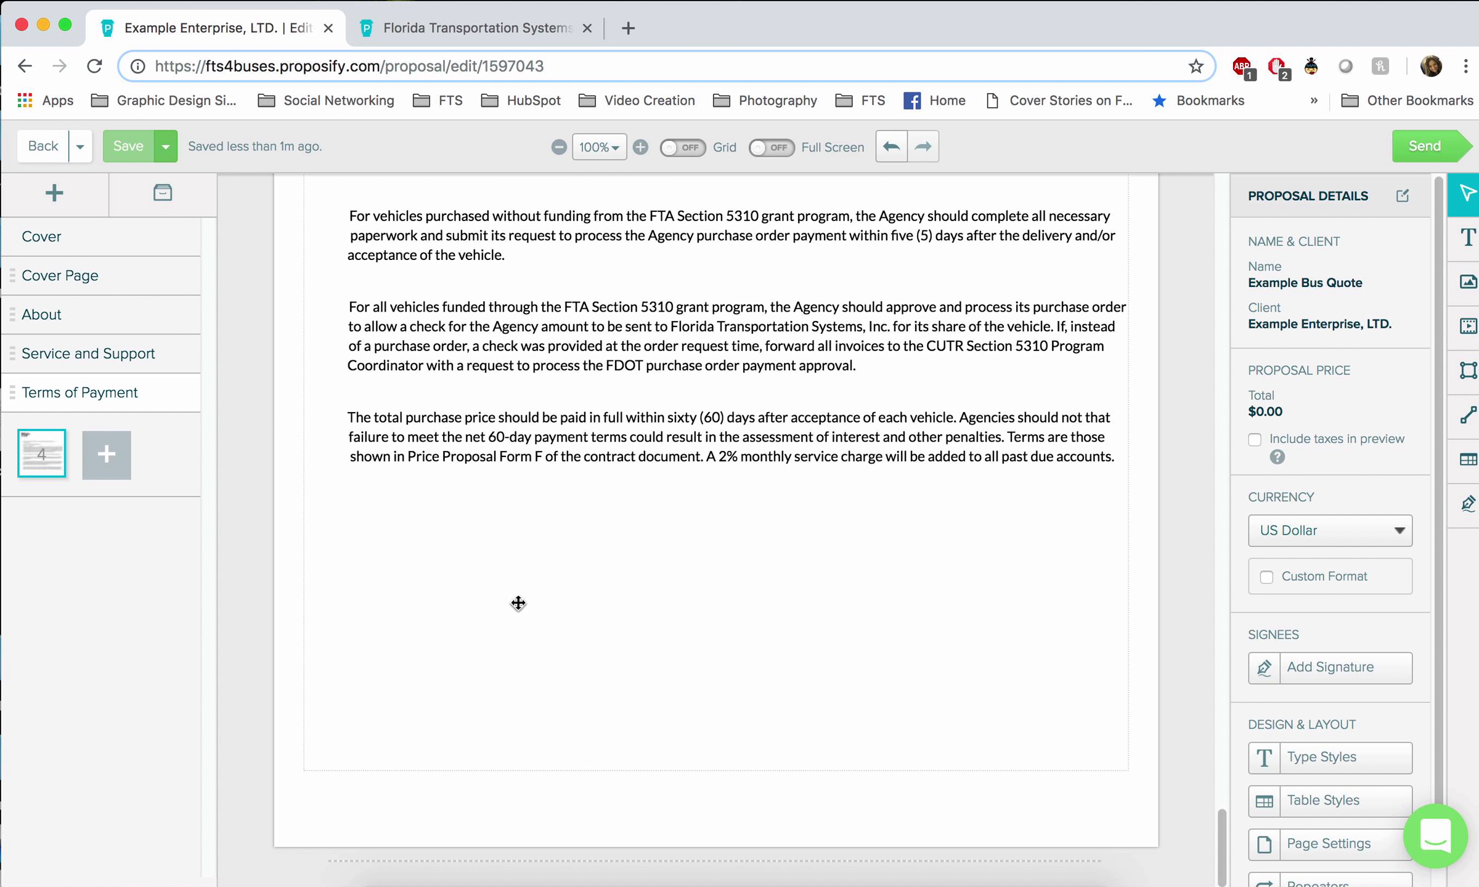
- Browse the Default Folder of the section library and view the settings offered for a new section without adding one
click(164, 195)
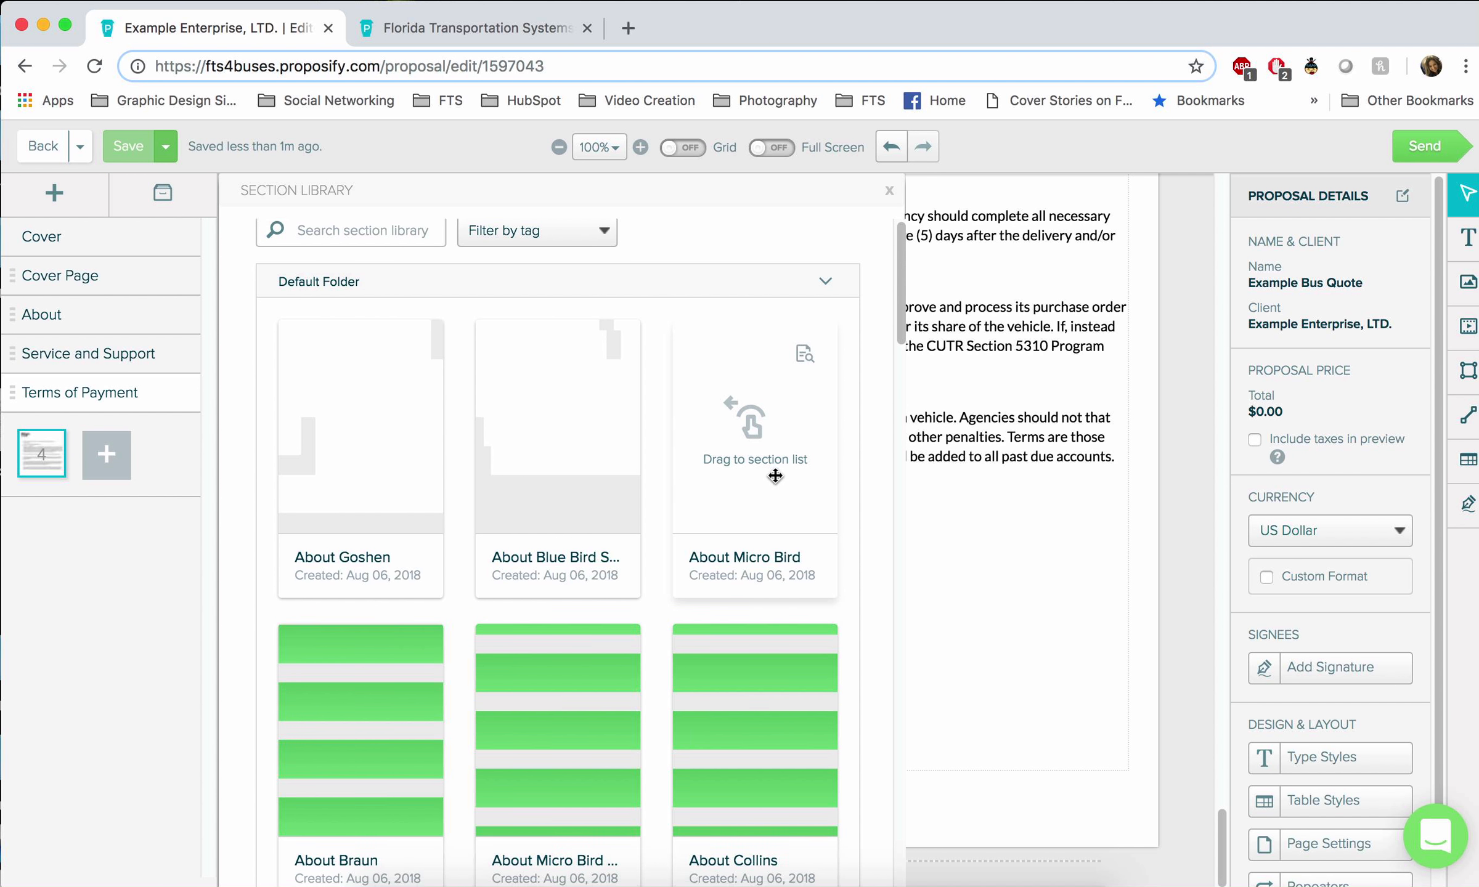
scroll(755, 431, down, 2)
scroll(867, 488, down, 9)
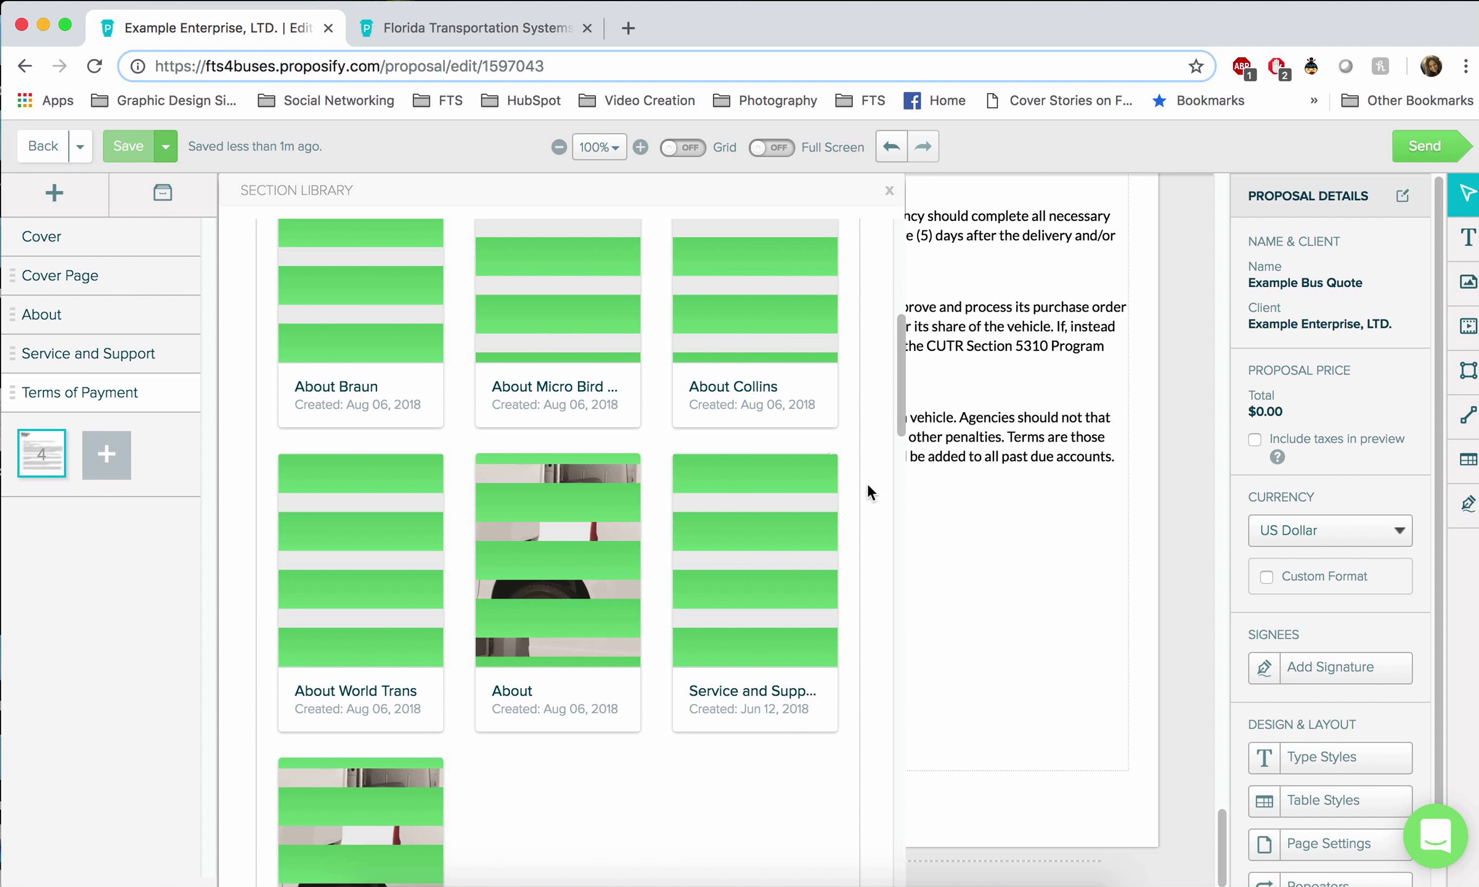
scroll(867, 483, down, 2)
scroll(866, 484, up, 13)
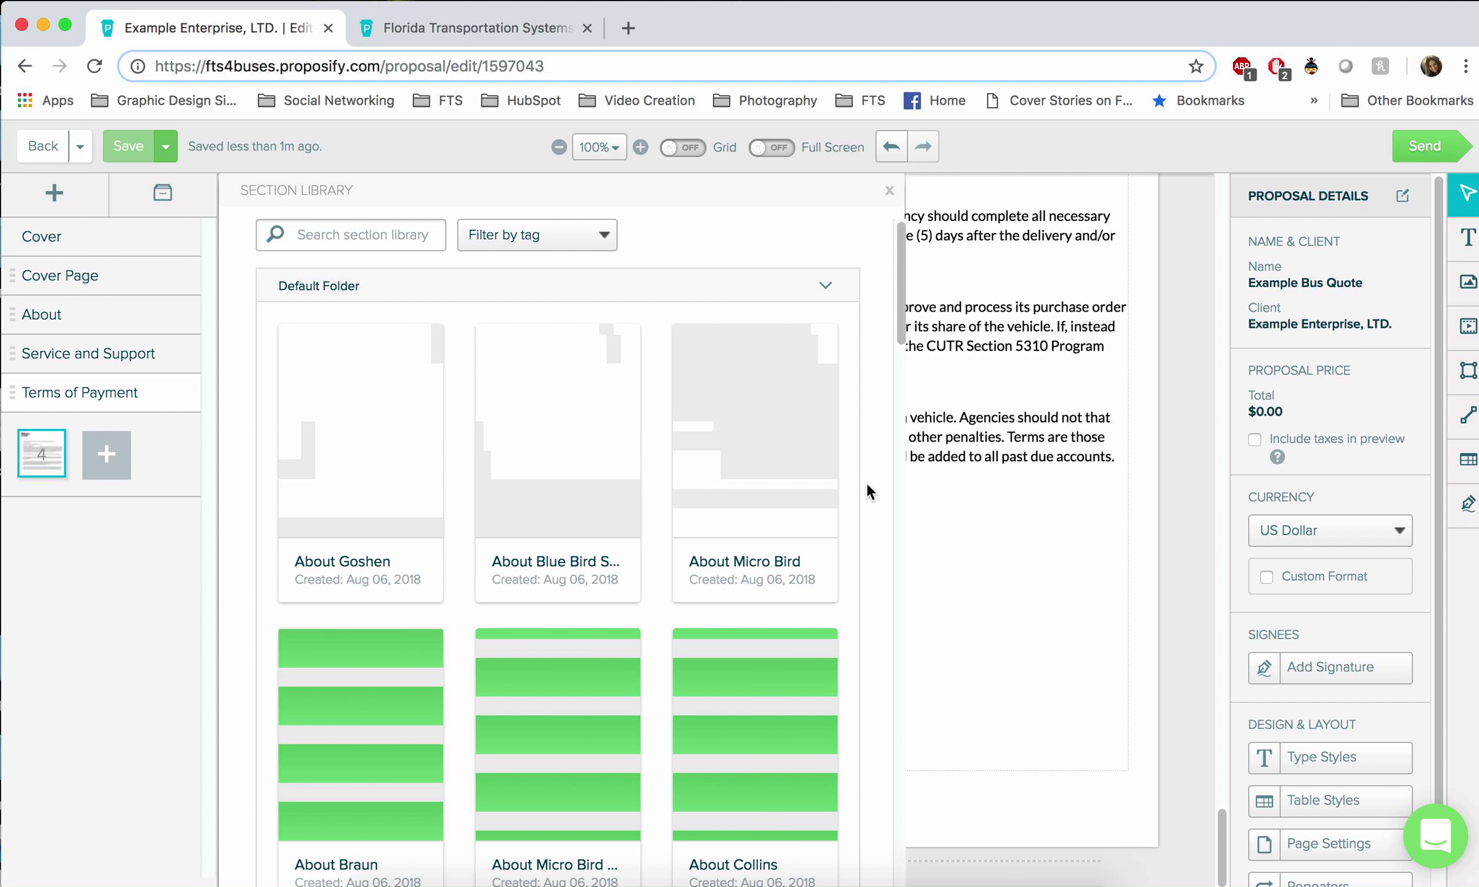
click(597, 233)
click(713, 230)
click(889, 191)
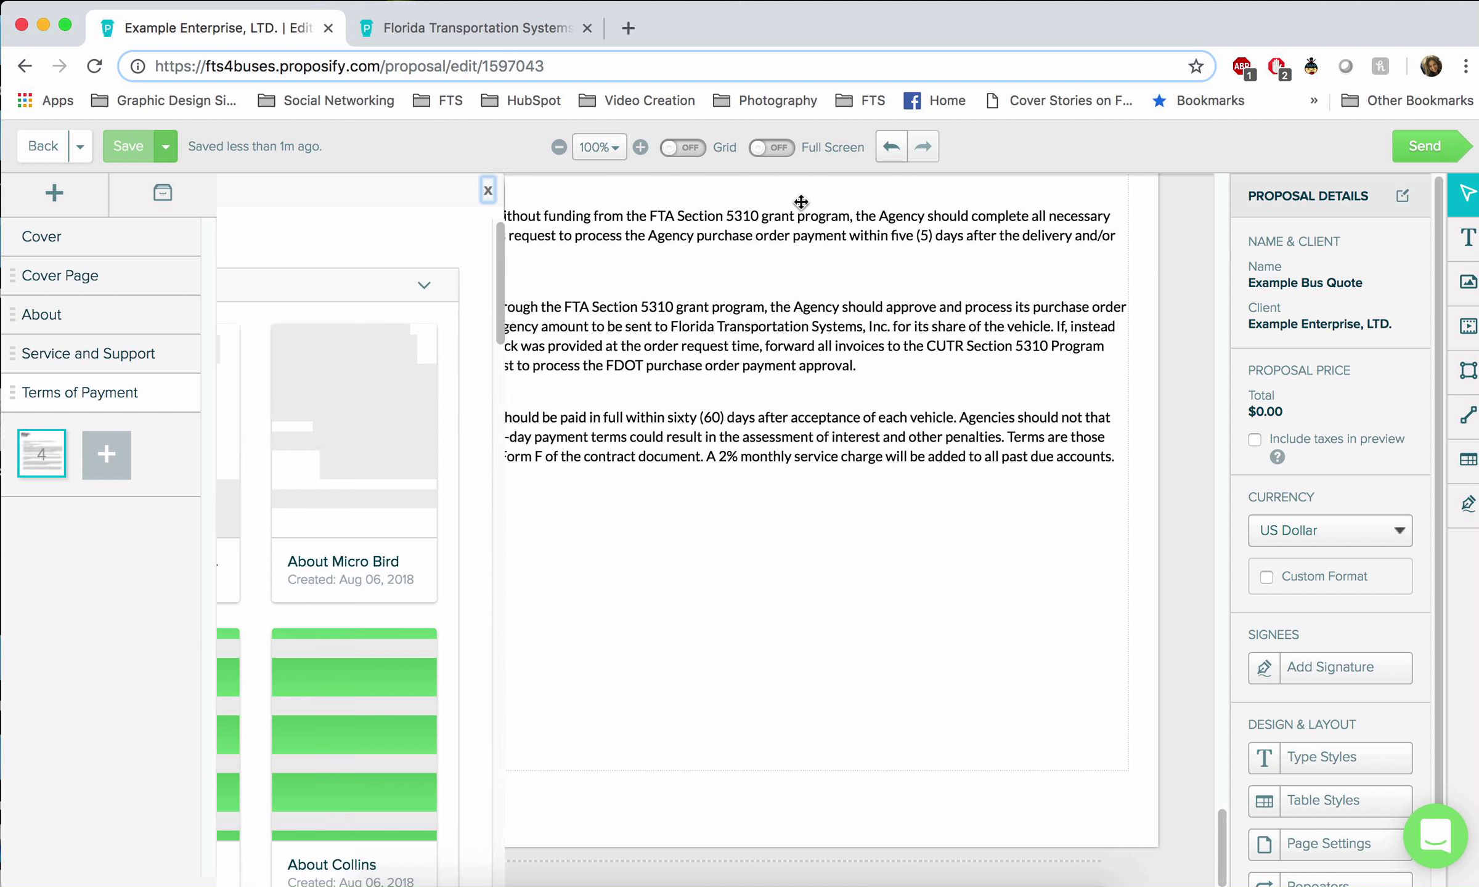
click(76, 200)
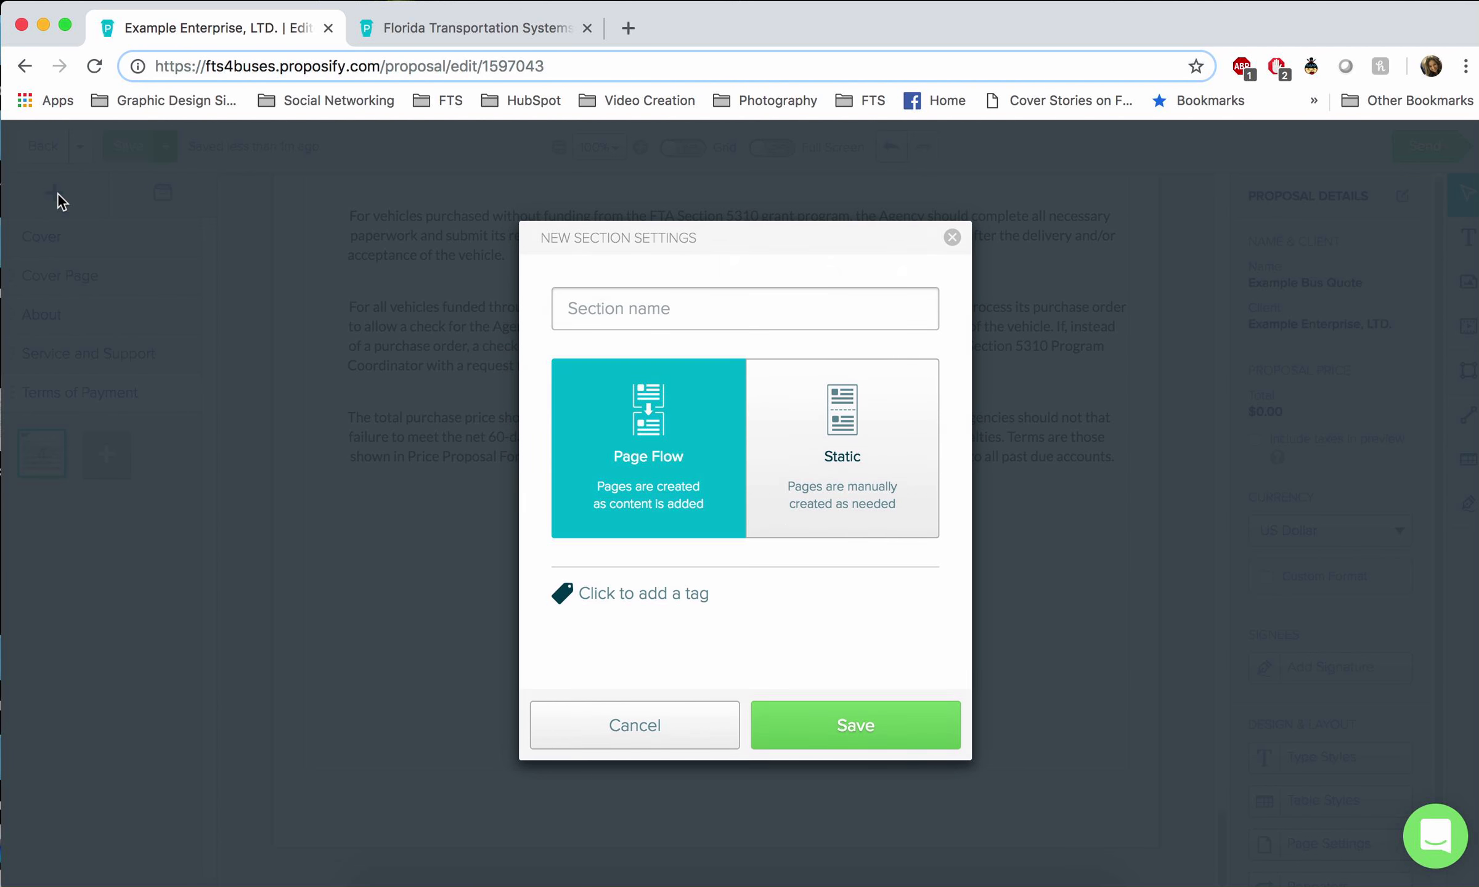
click(691, 722)
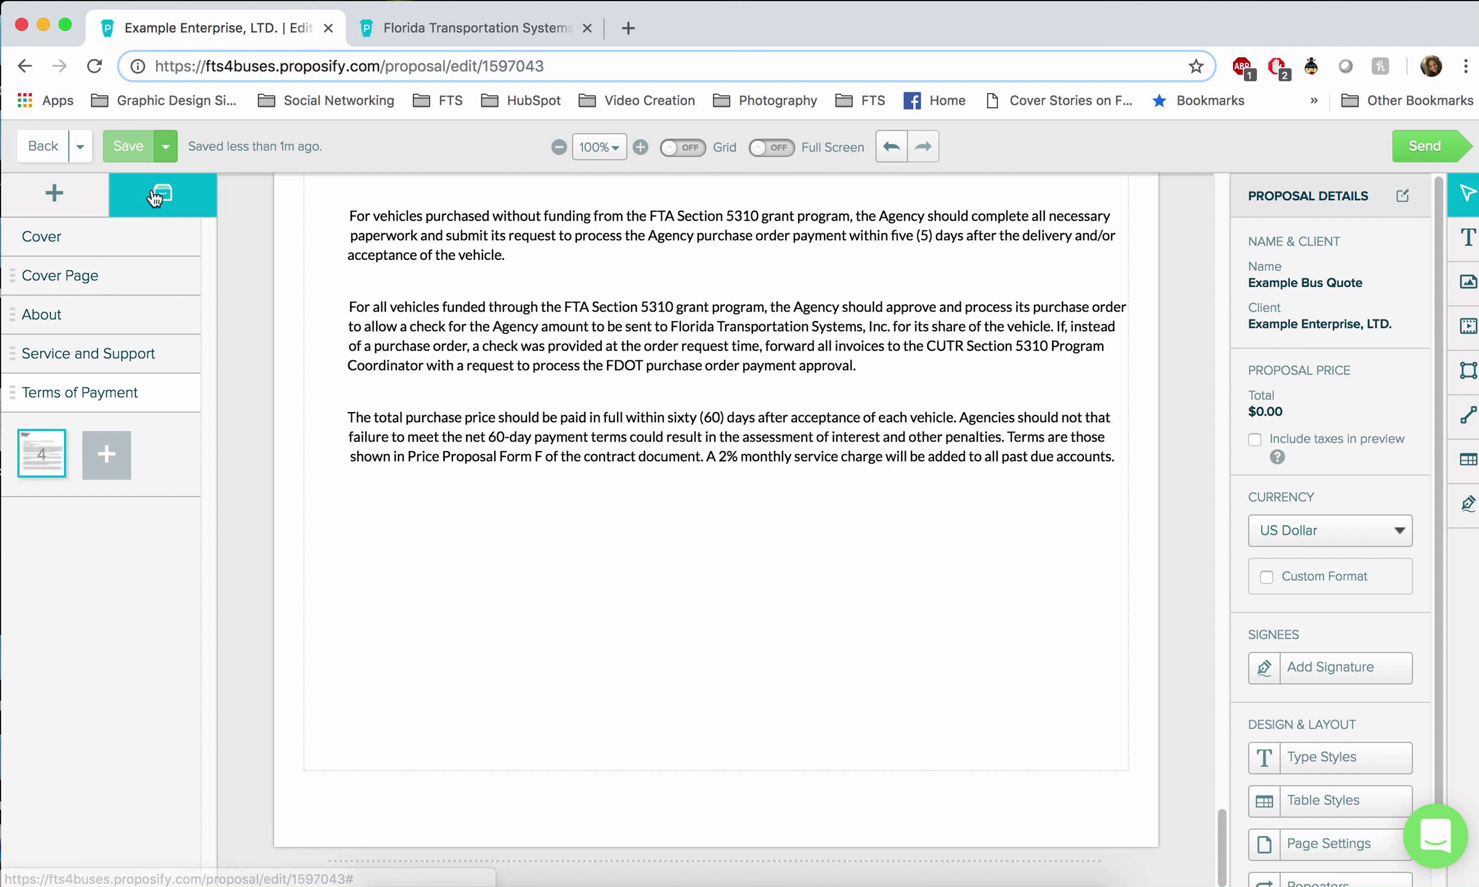
- Collapse the section library's Default Folder and look through the bus sections in the Commercial Specs folder
click(155, 196)
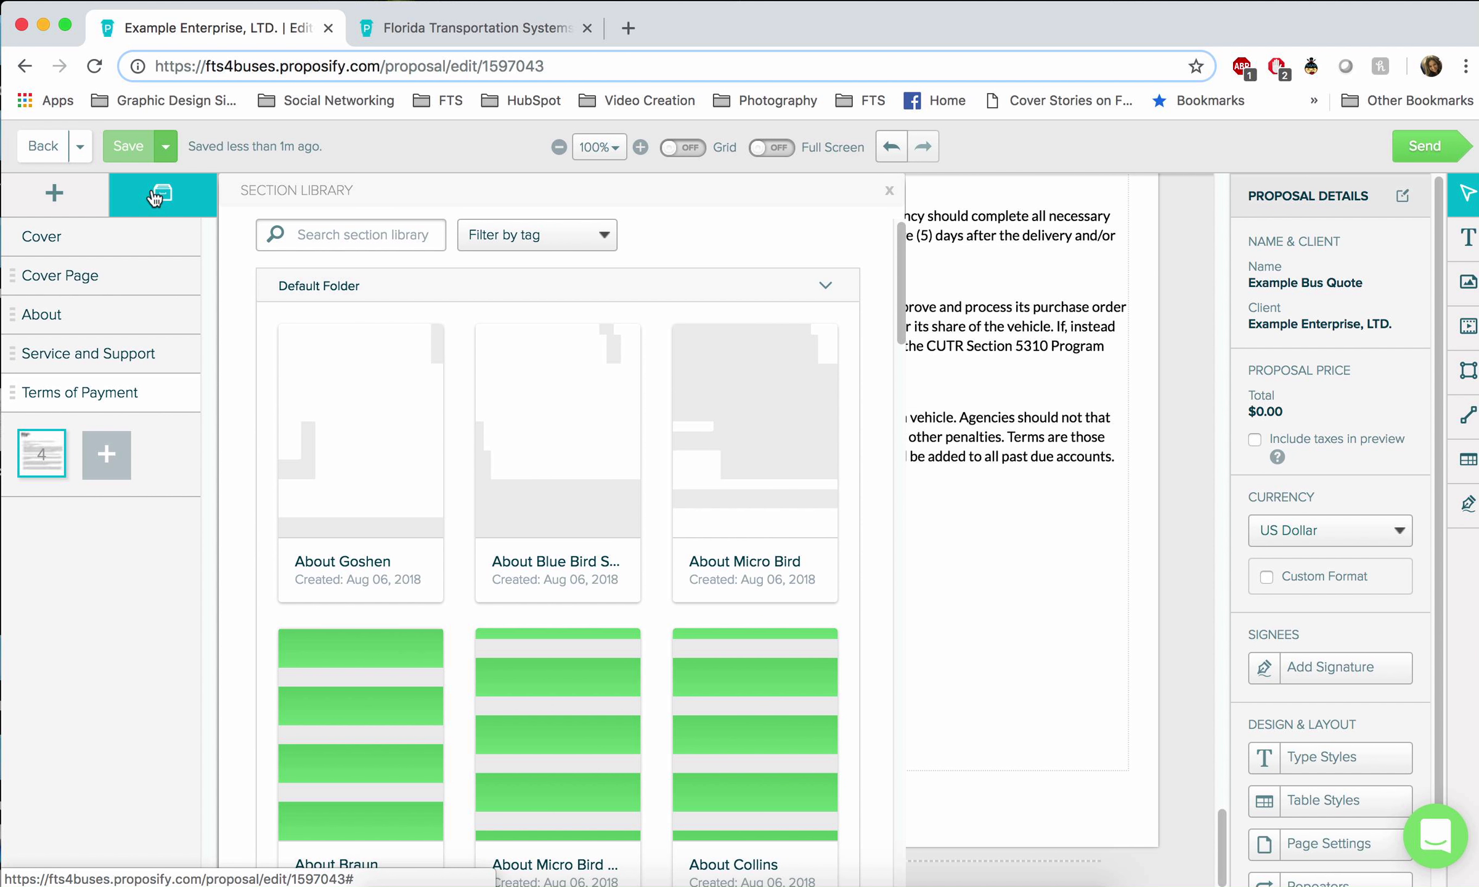
click(826, 287)
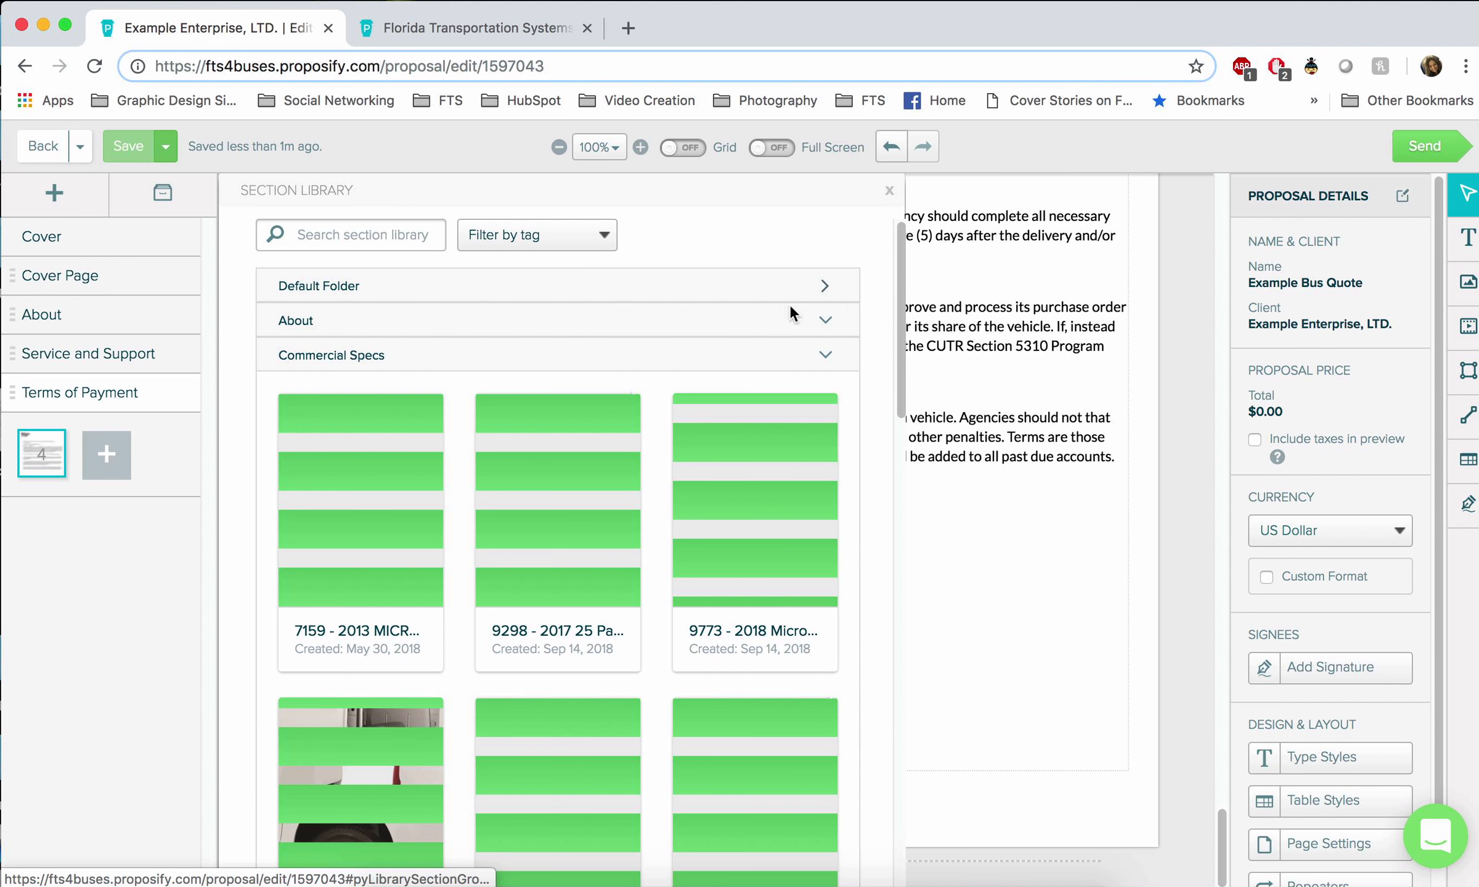
click(827, 359)
scroll(772, 447, down, 1)
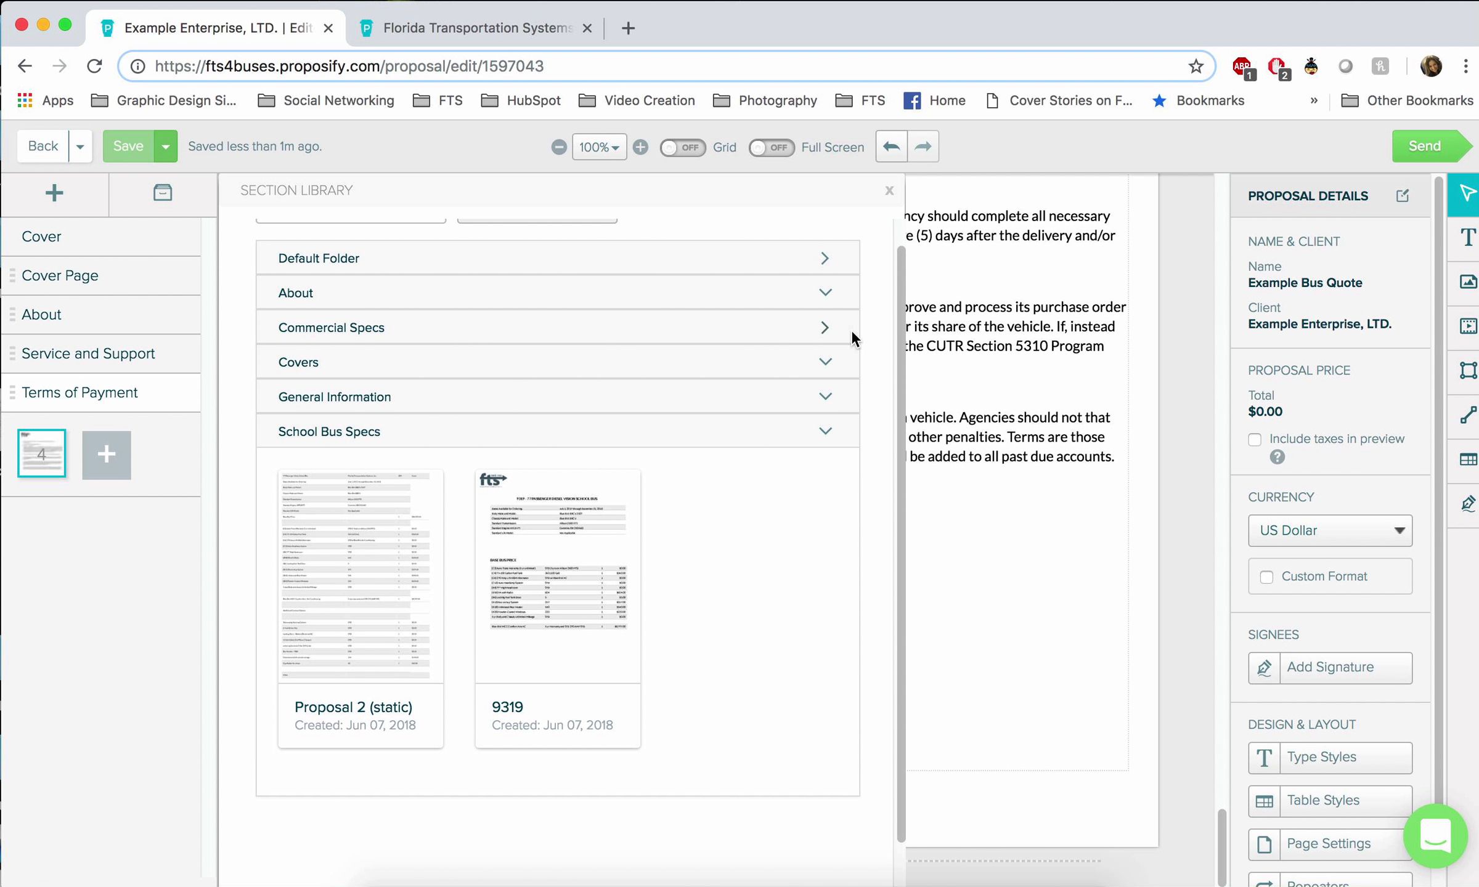
click(826, 328)
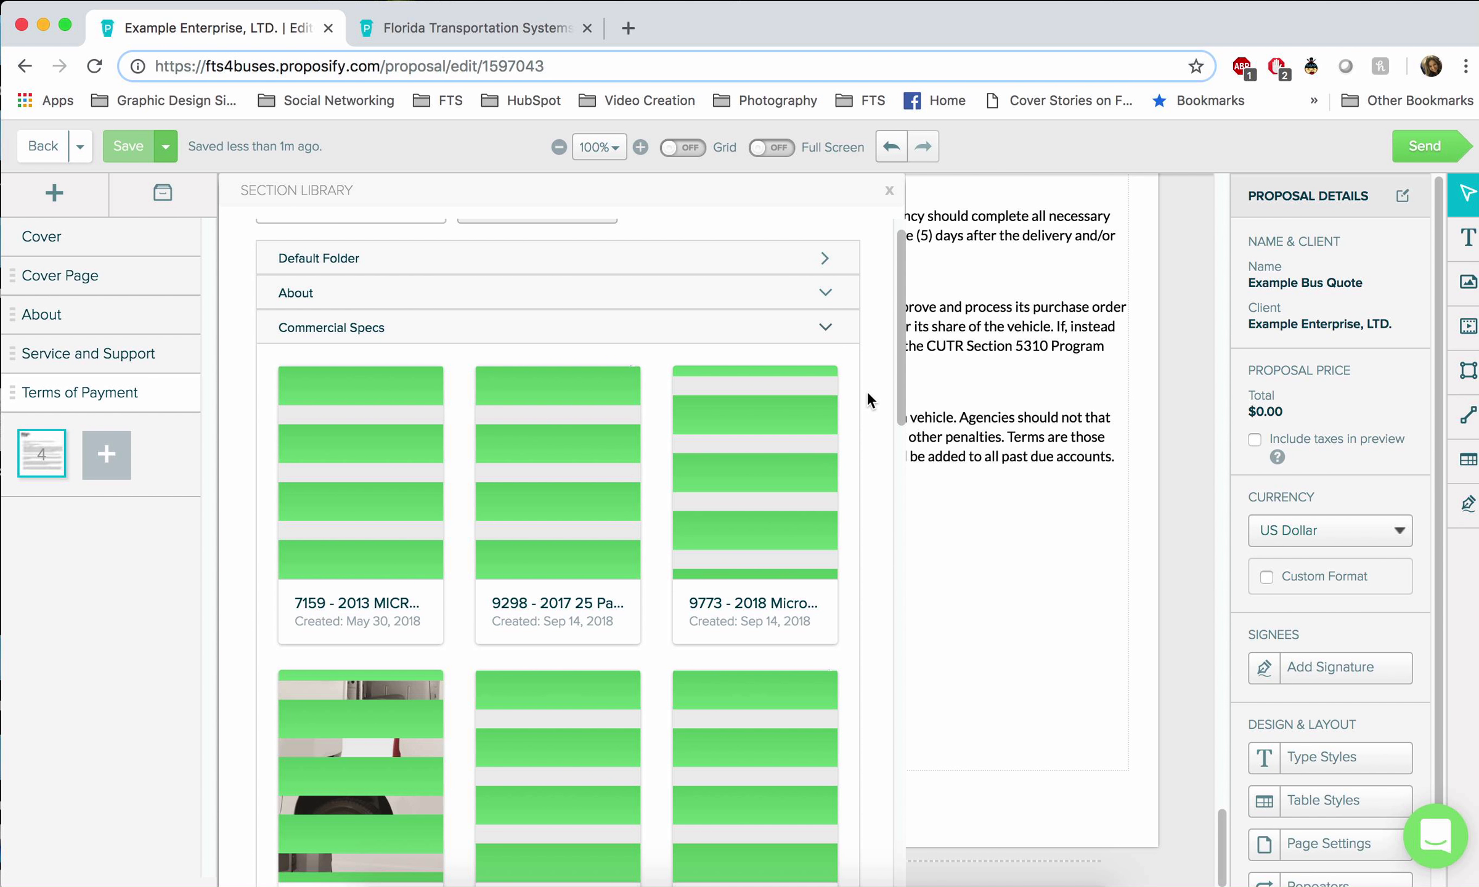
scroll(869, 388, down, 9)
scroll(870, 385, down, 5)
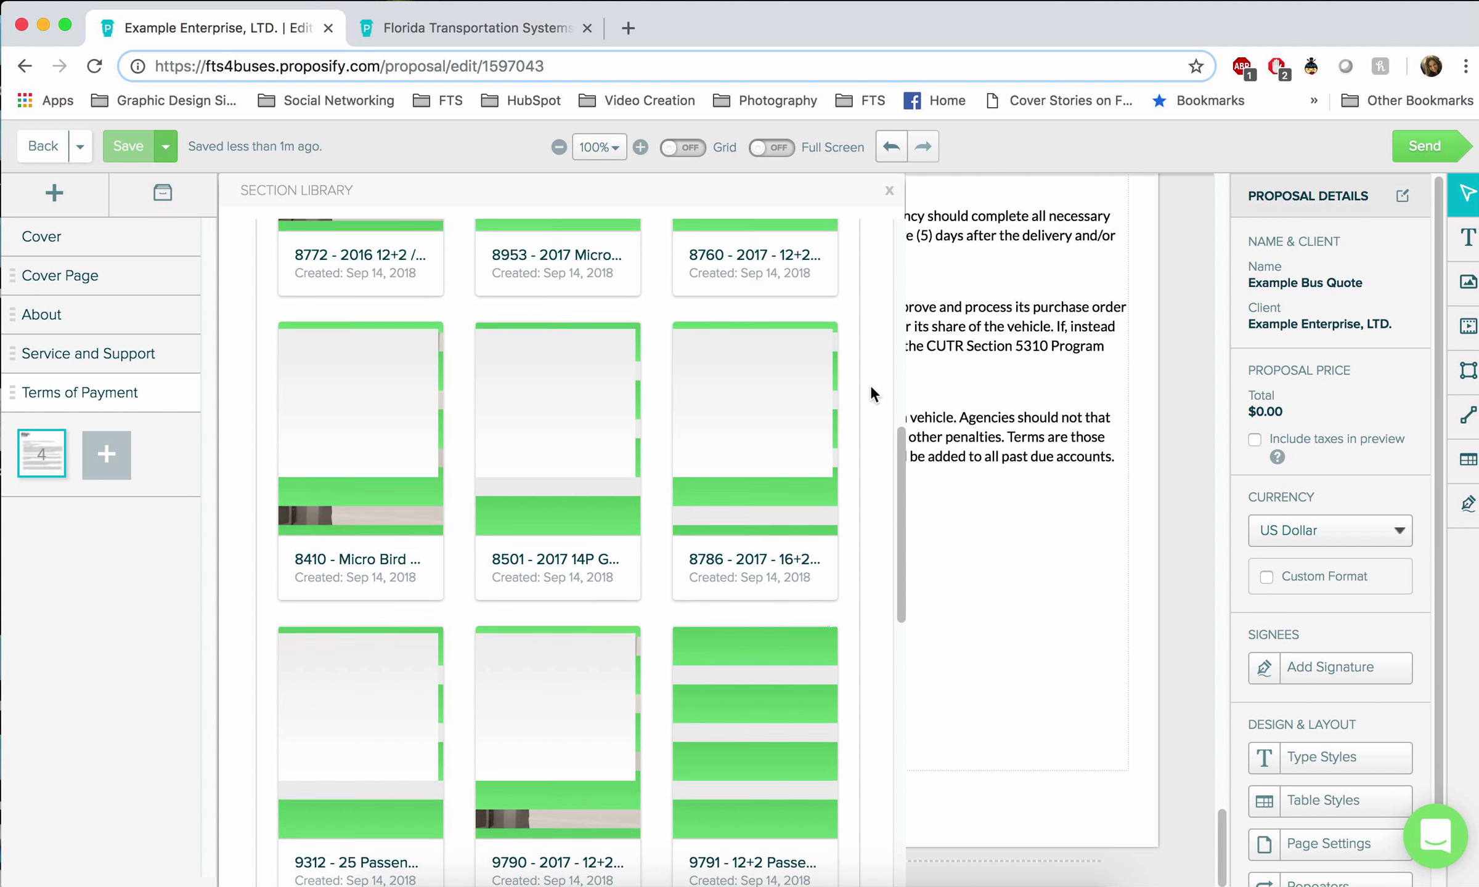
scroll(870, 385, down, 6)
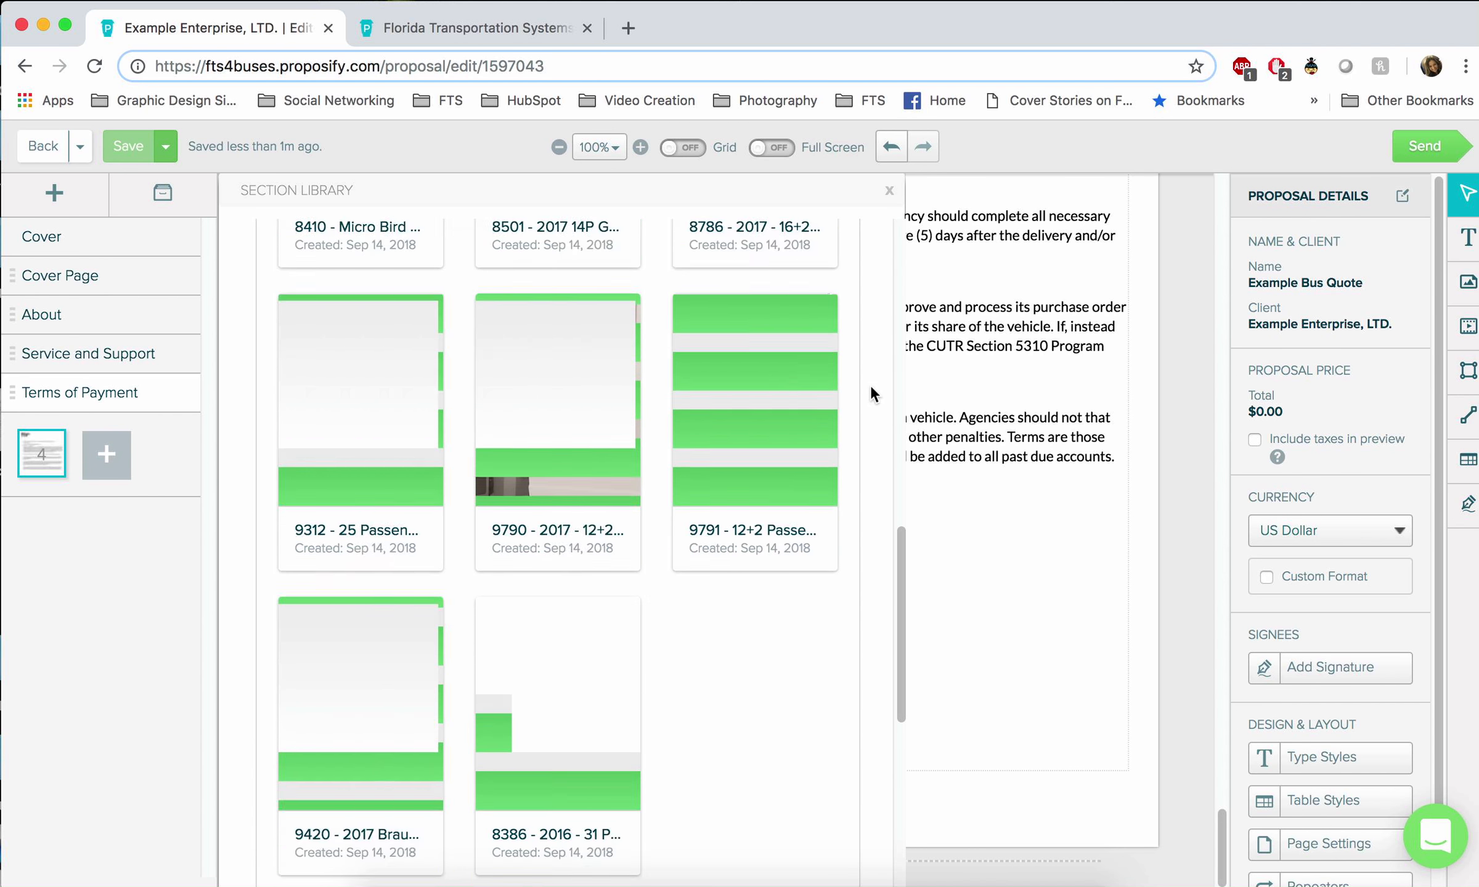
- Add the library section "8772 - 2016 12+2 / 8+4 Passenger Micro Bird G5" after Terms of Payment and close the section library
scroll(870, 385, up, 12)
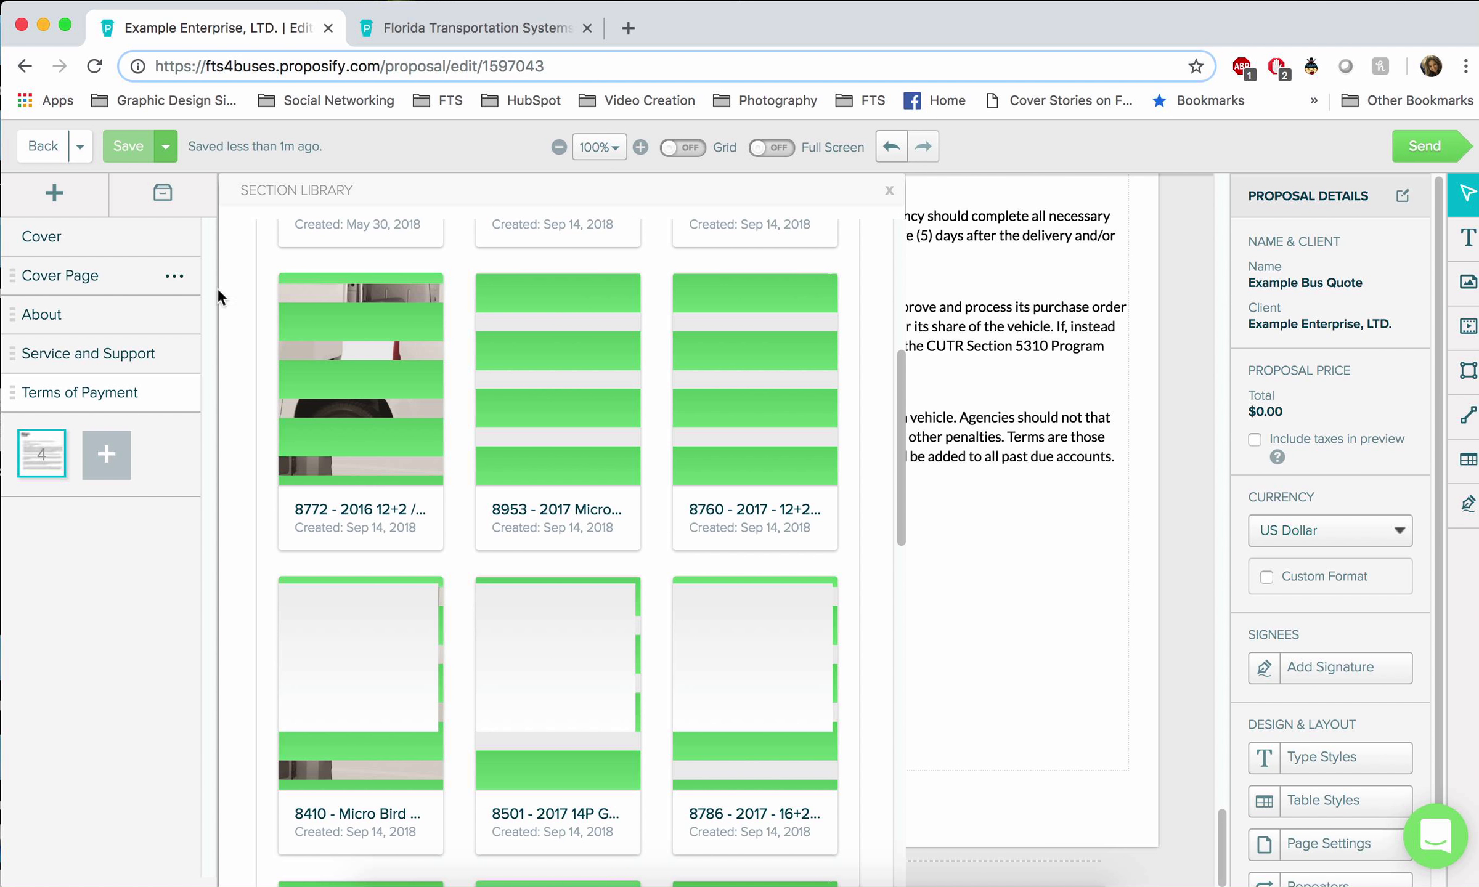
mouse_move(397, 413)
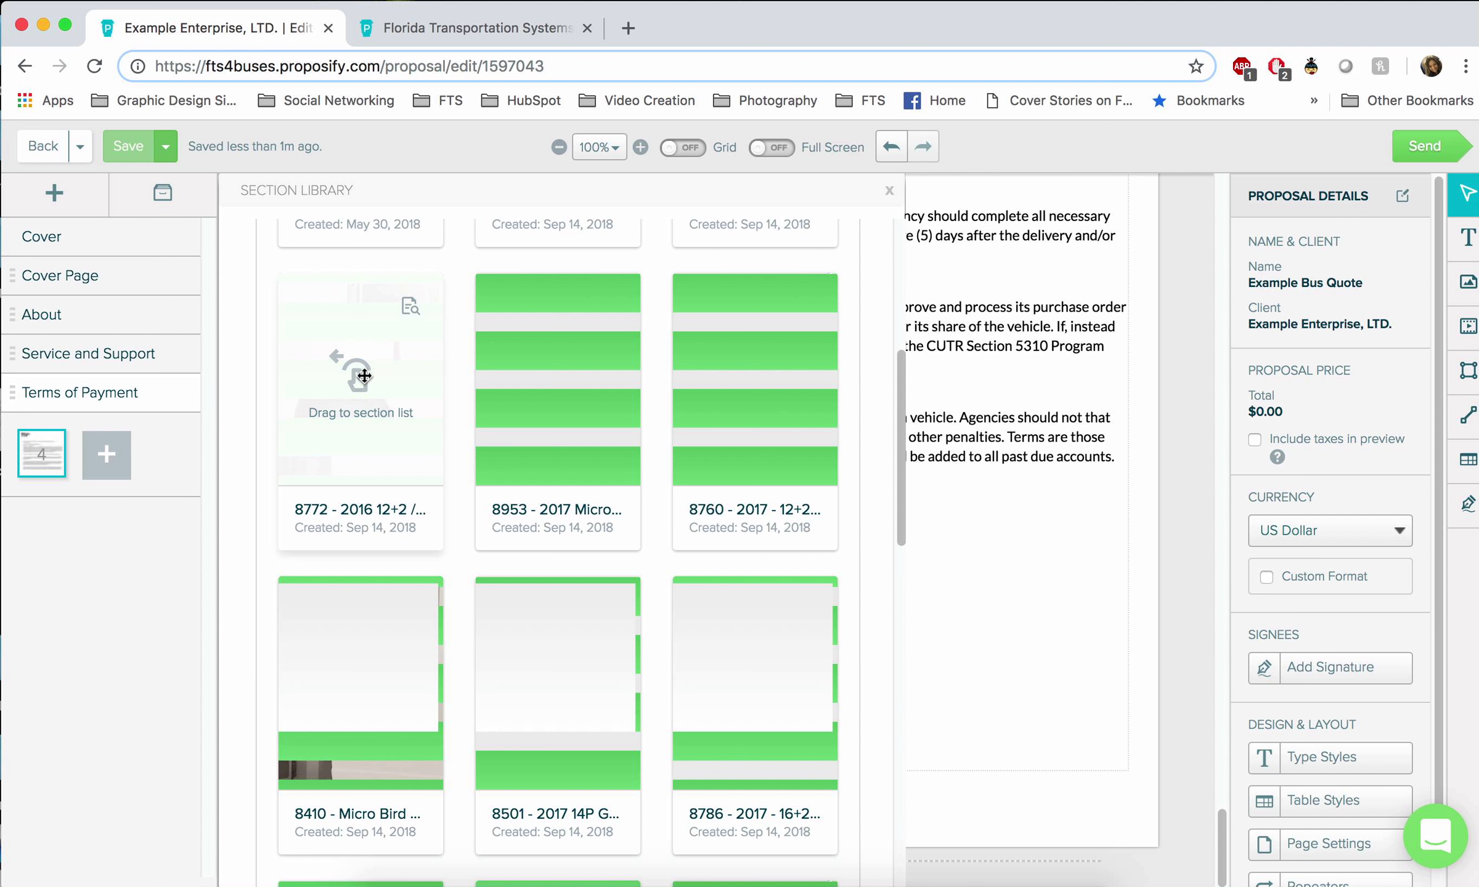
drag(364, 376, 179, 496)
drag(122, 512, 123, 512)
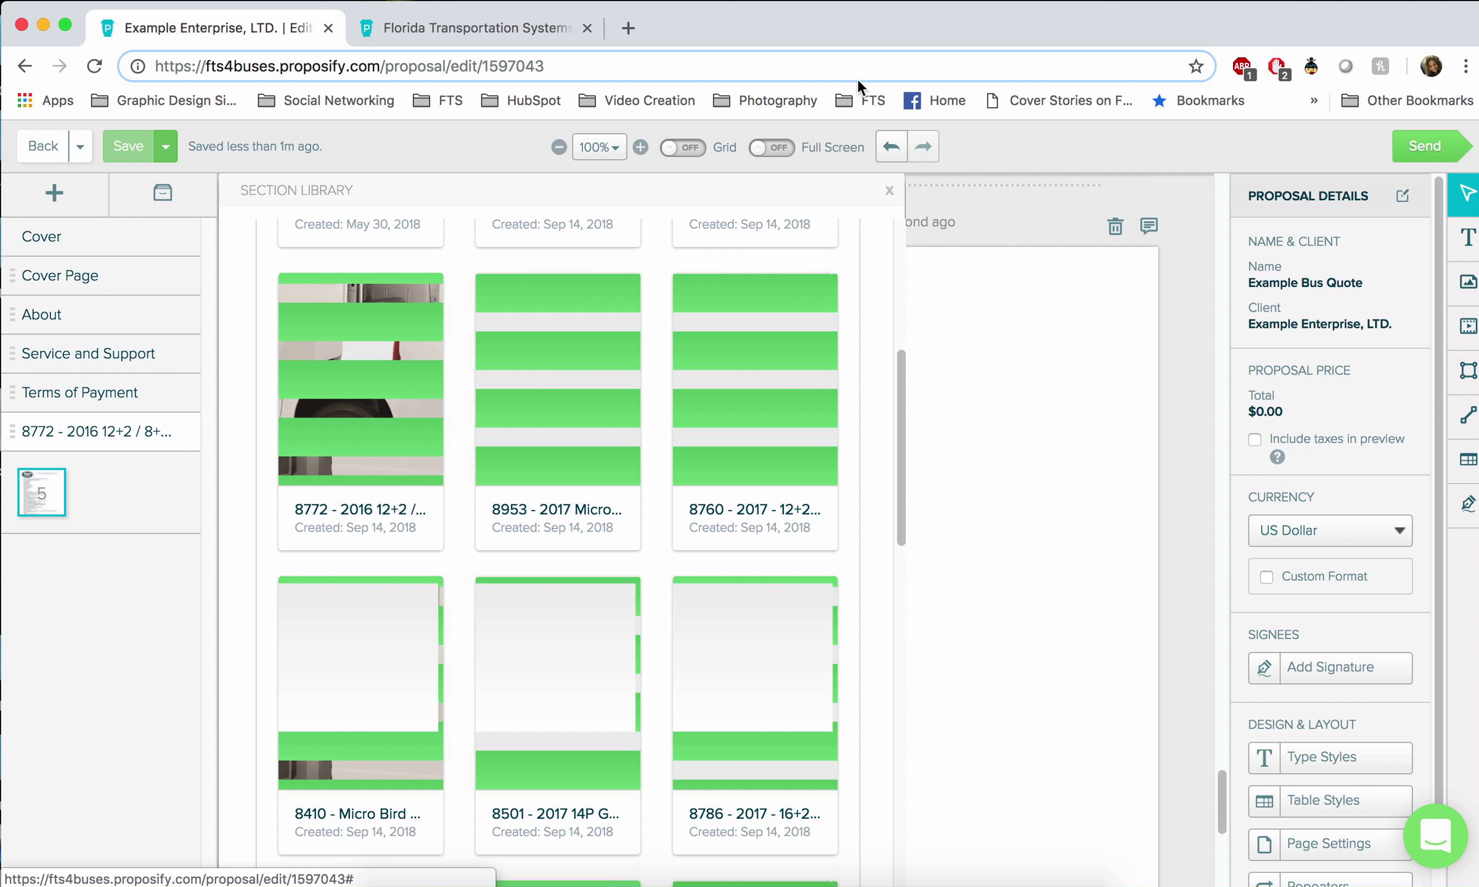
click(887, 190)
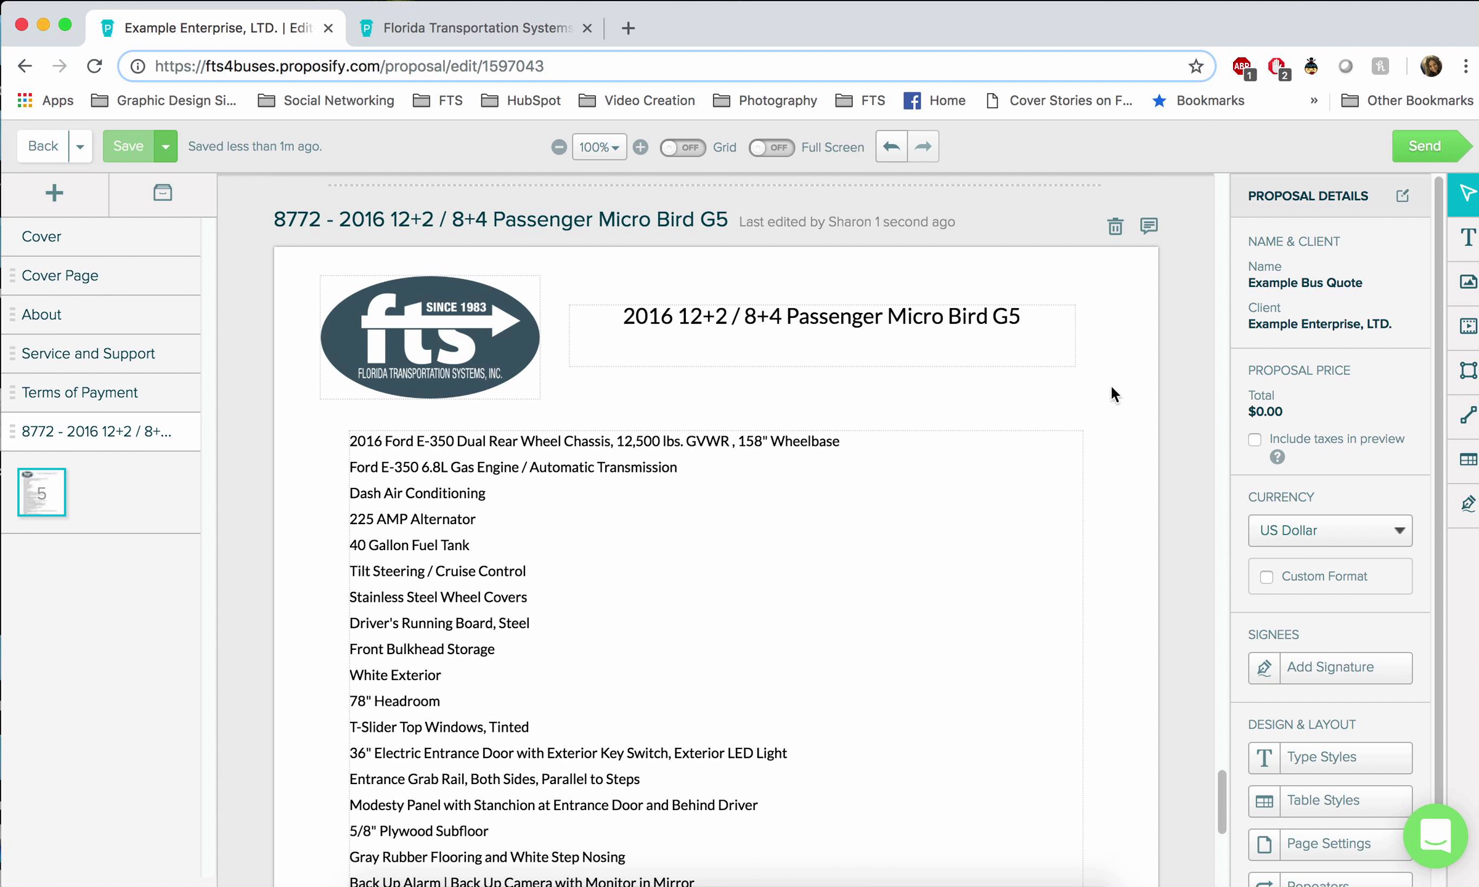
- Review the added Micro Bird G5 specifications from the chassis line down to the Signature text box
scroll(1122, 386, down, 5)
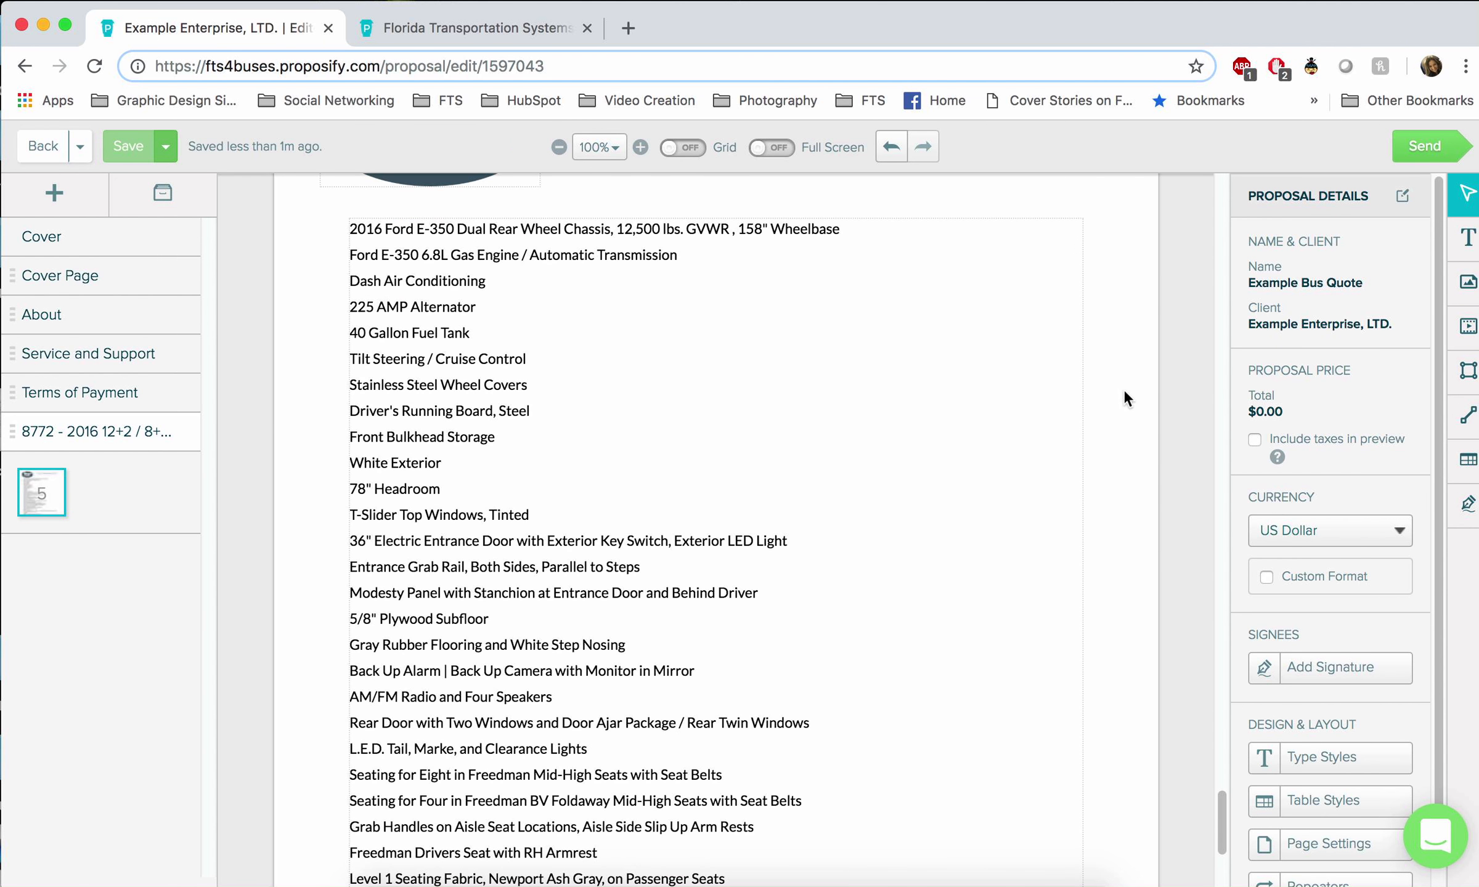
scroll(1123, 391, down, 8)
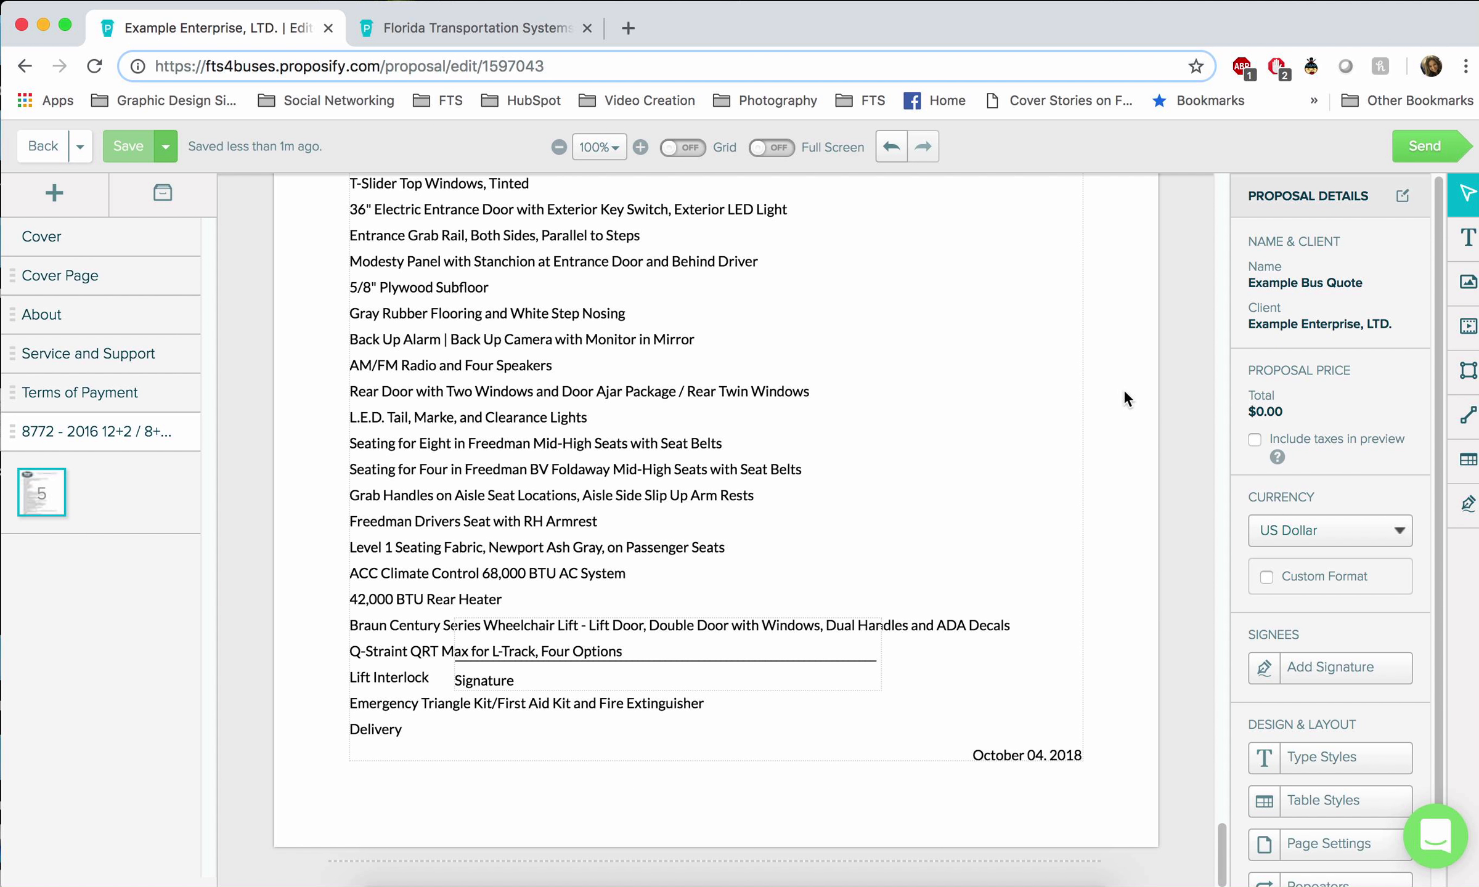
click(686, 662)
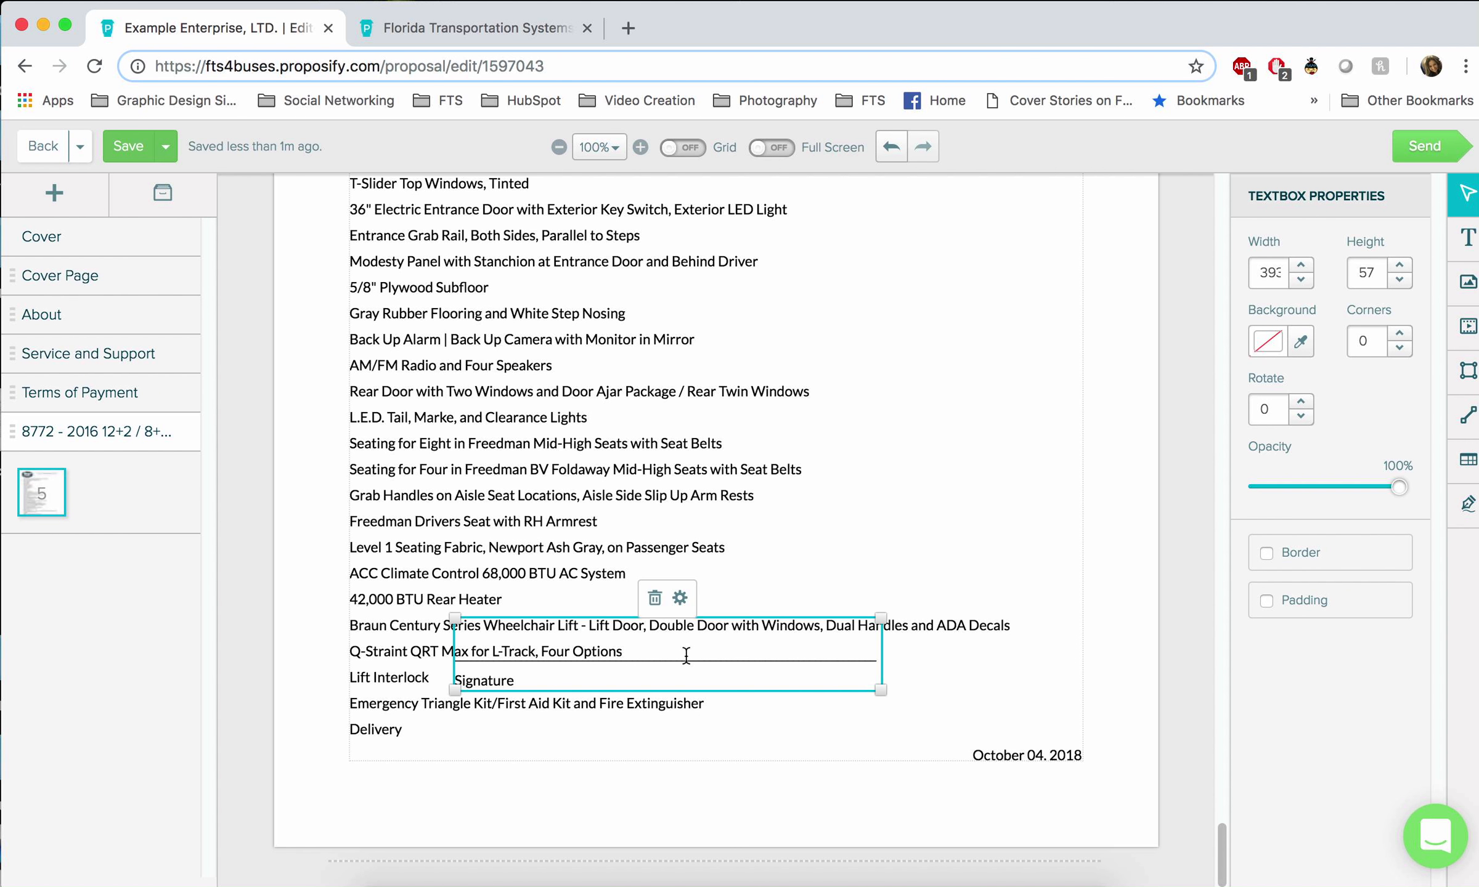
click(686, 657)
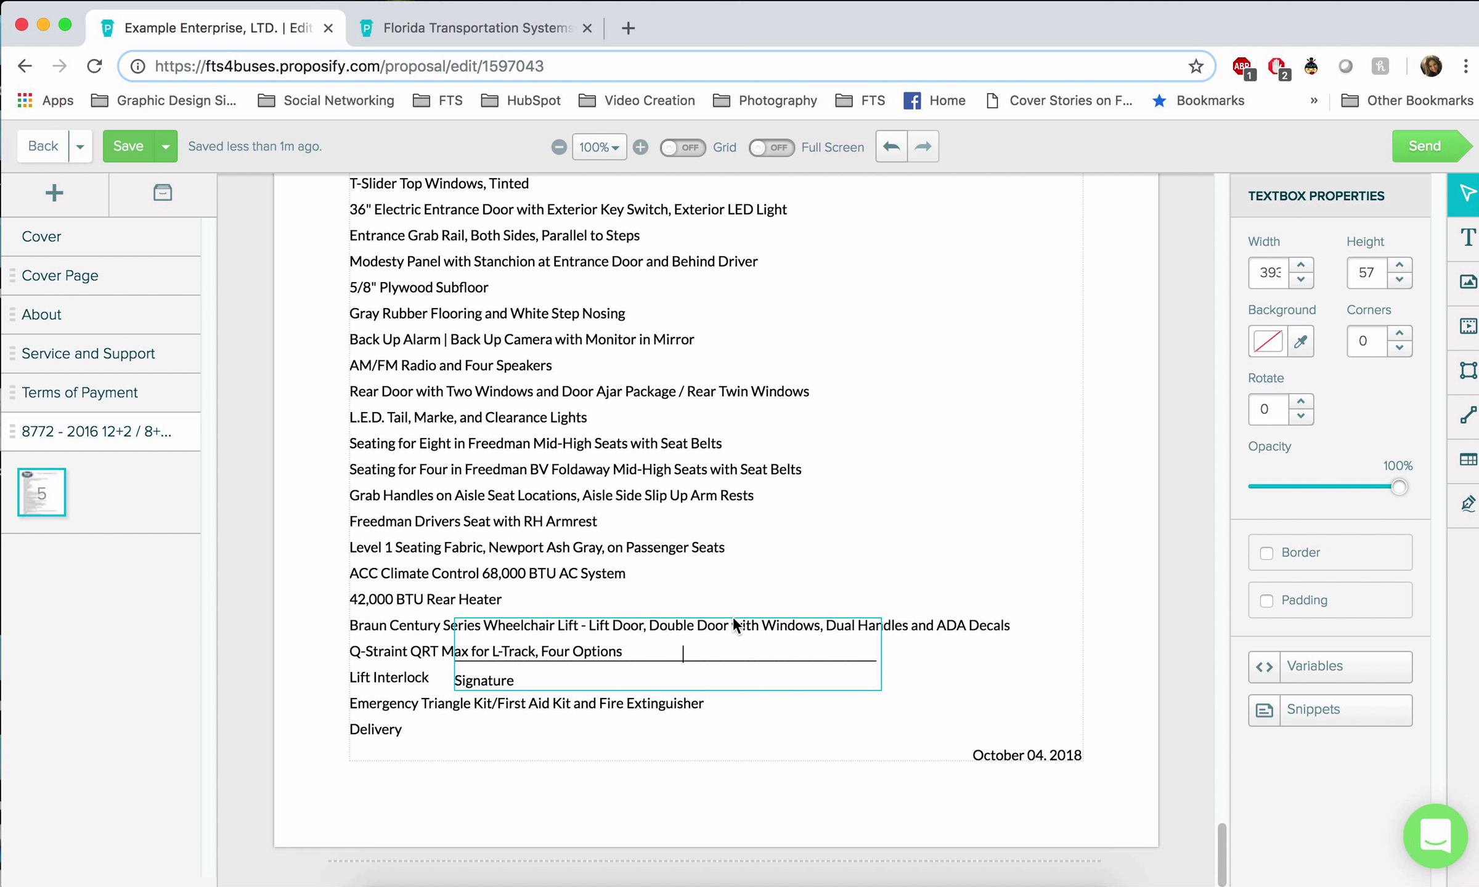
click(1053, 475)
click(1138, 491)
- Move the Signature text box off the specification lines to just below the Delivery line, roughly centred on the page
click(746, 686)
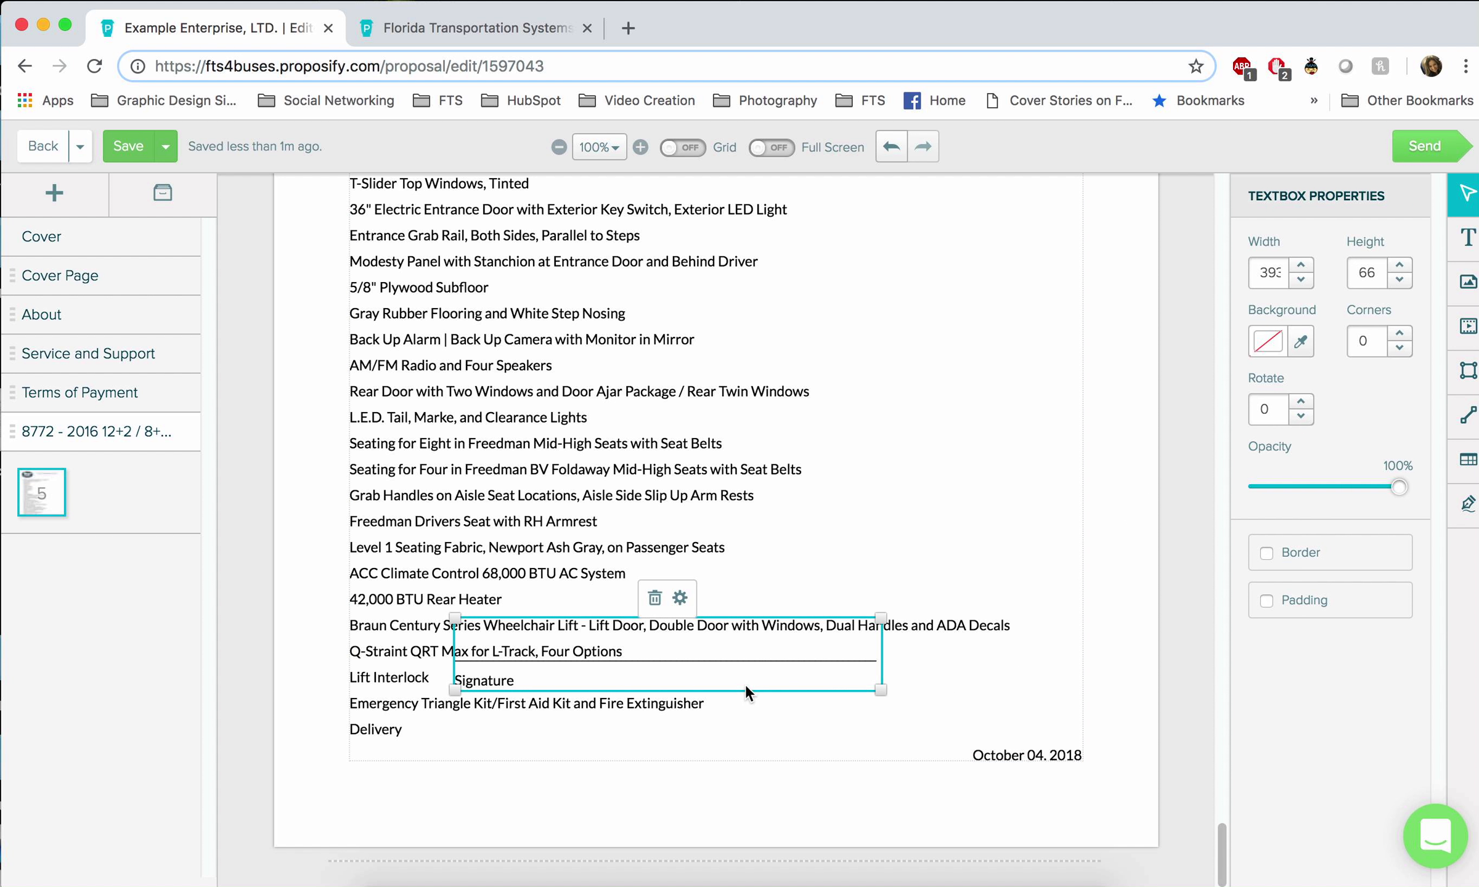
drag(747, 686, 780, 803)
click(770, 678)
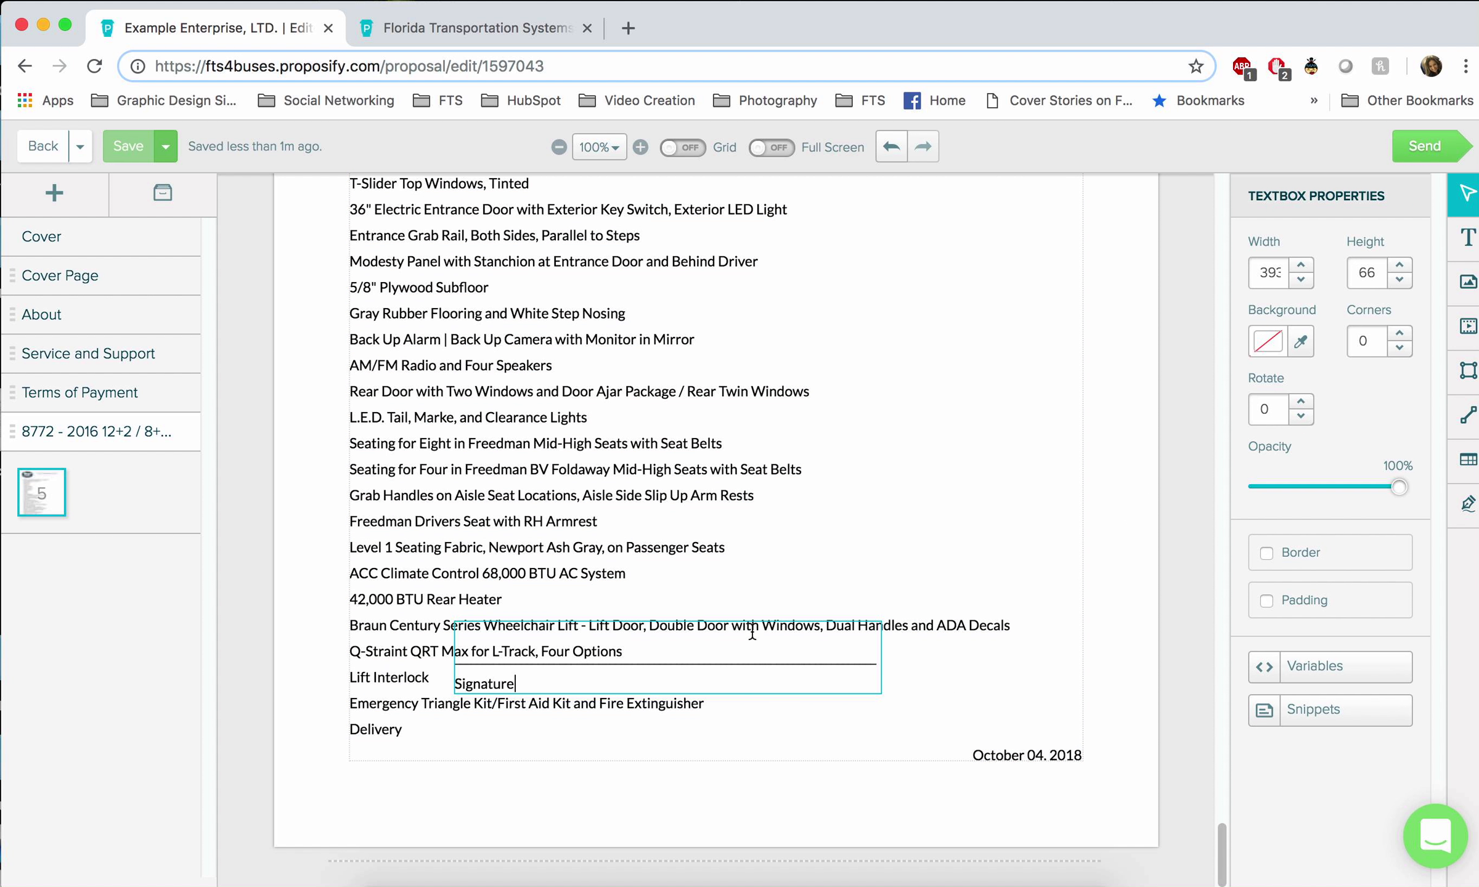
click(779, 694)
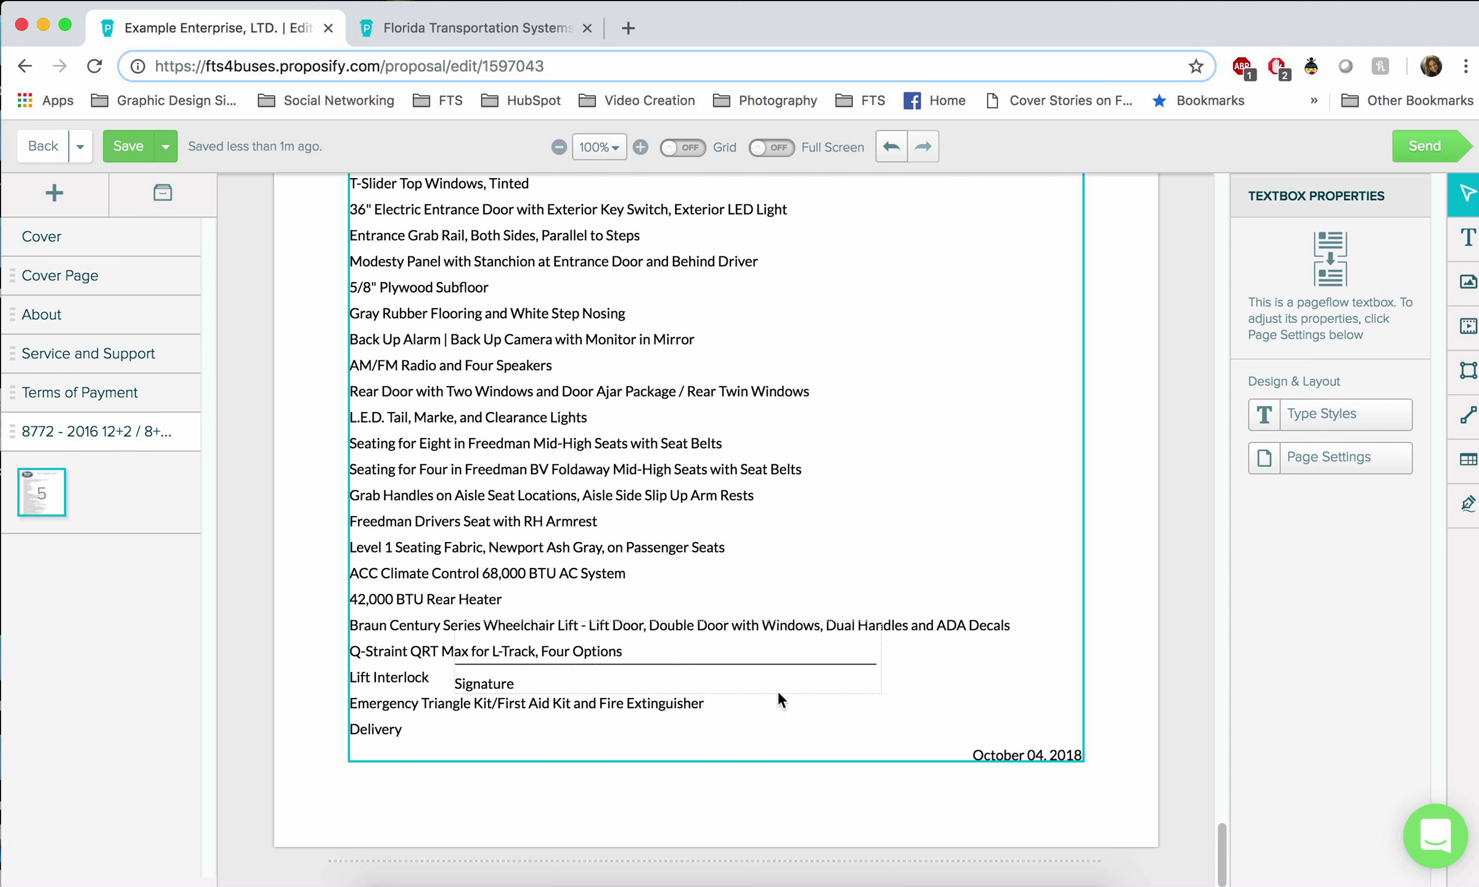
click(778, 693)
mouse_move(831, 686)
mouse_down()
mouse_move(832, 759)
mouse_move(858, 808)
mouse_up()
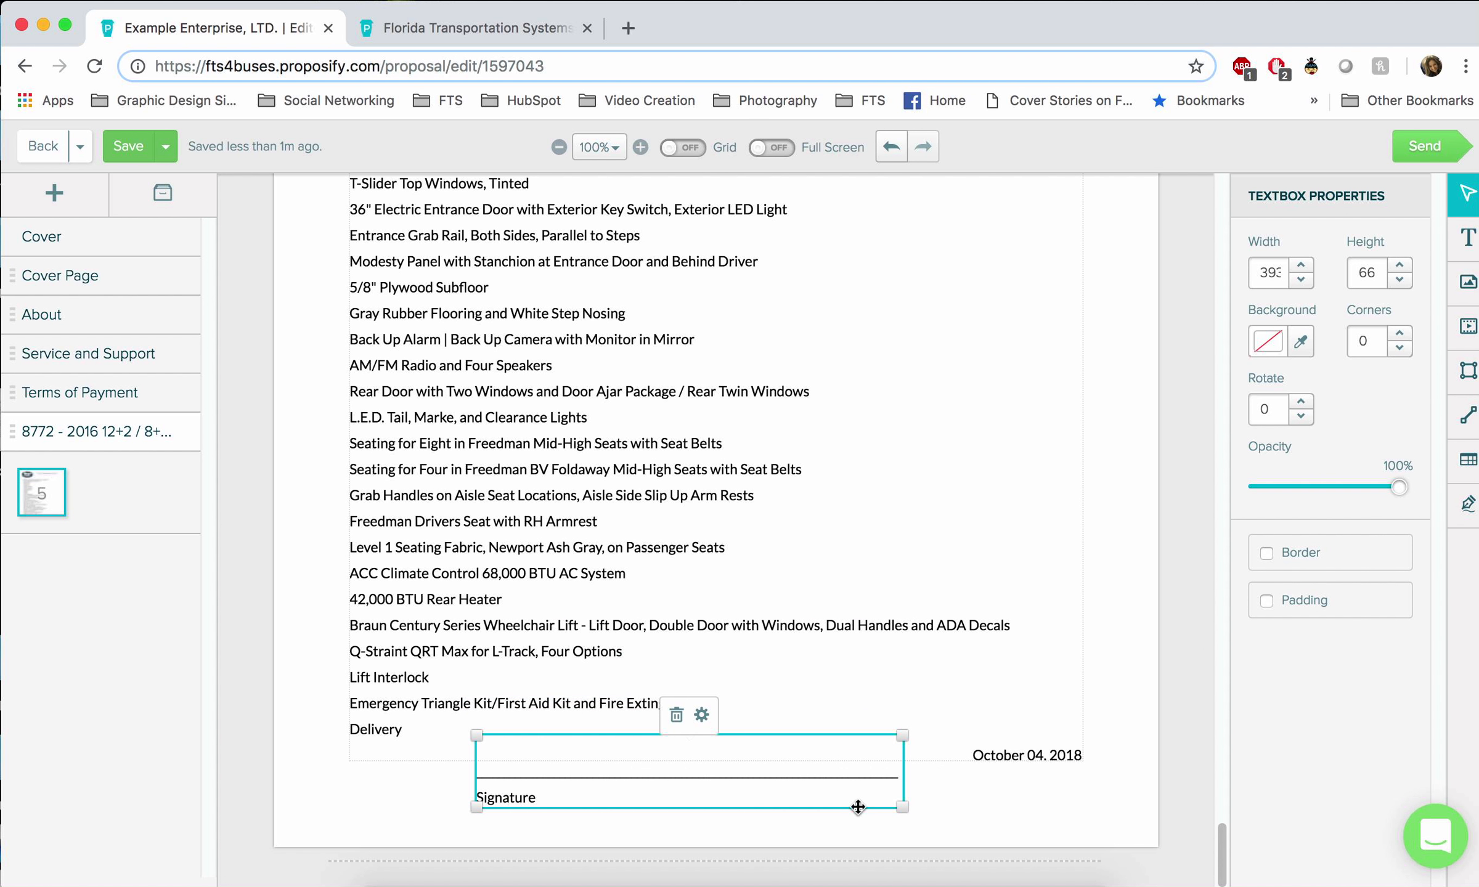
click(1145, 606)
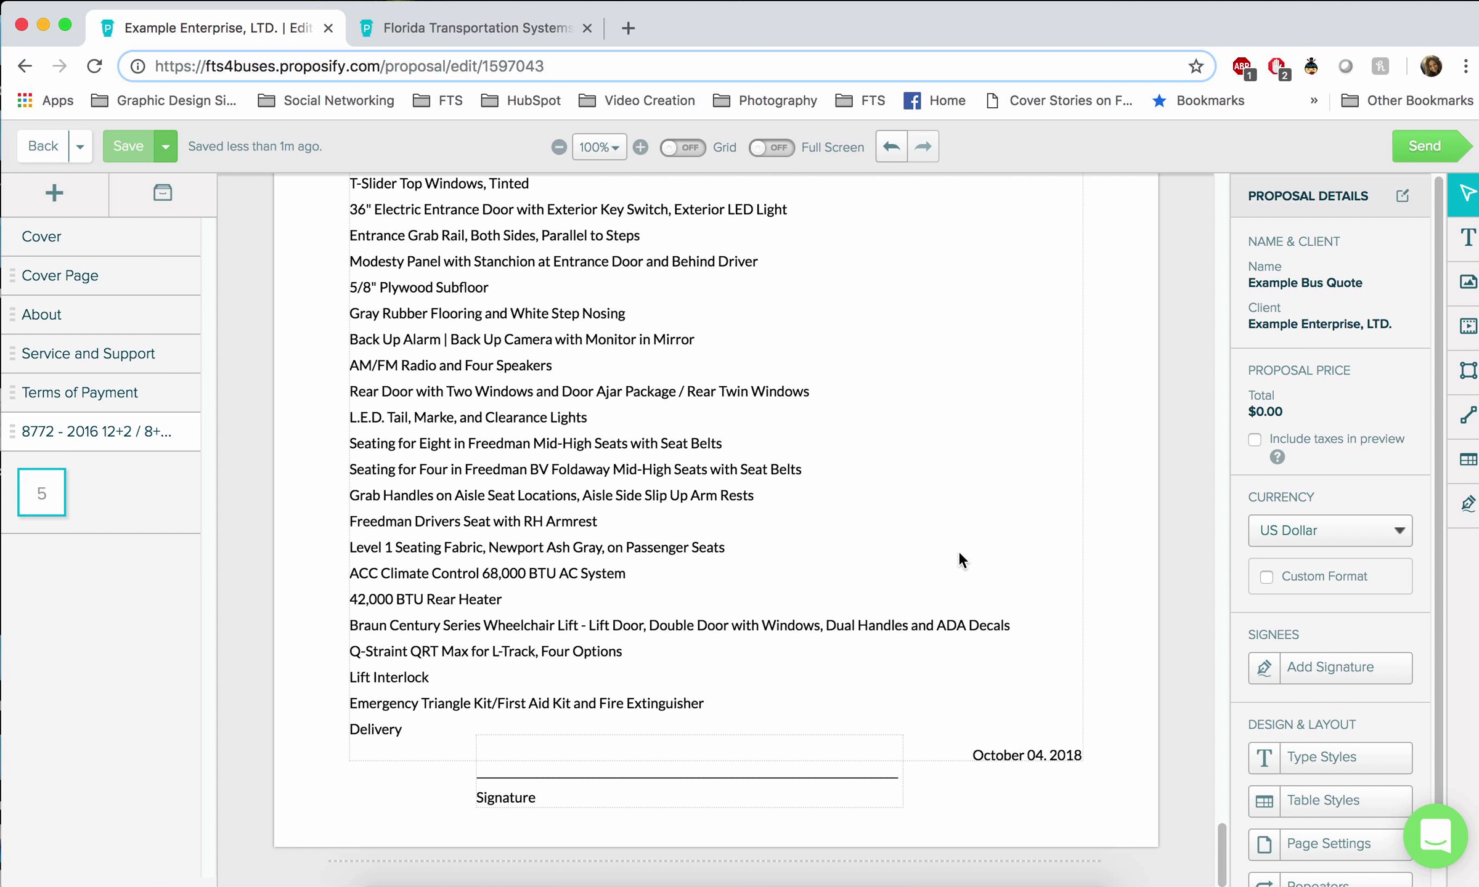
click(717, 740)
drag(718, 737, 741, 730)
click(647, 768)
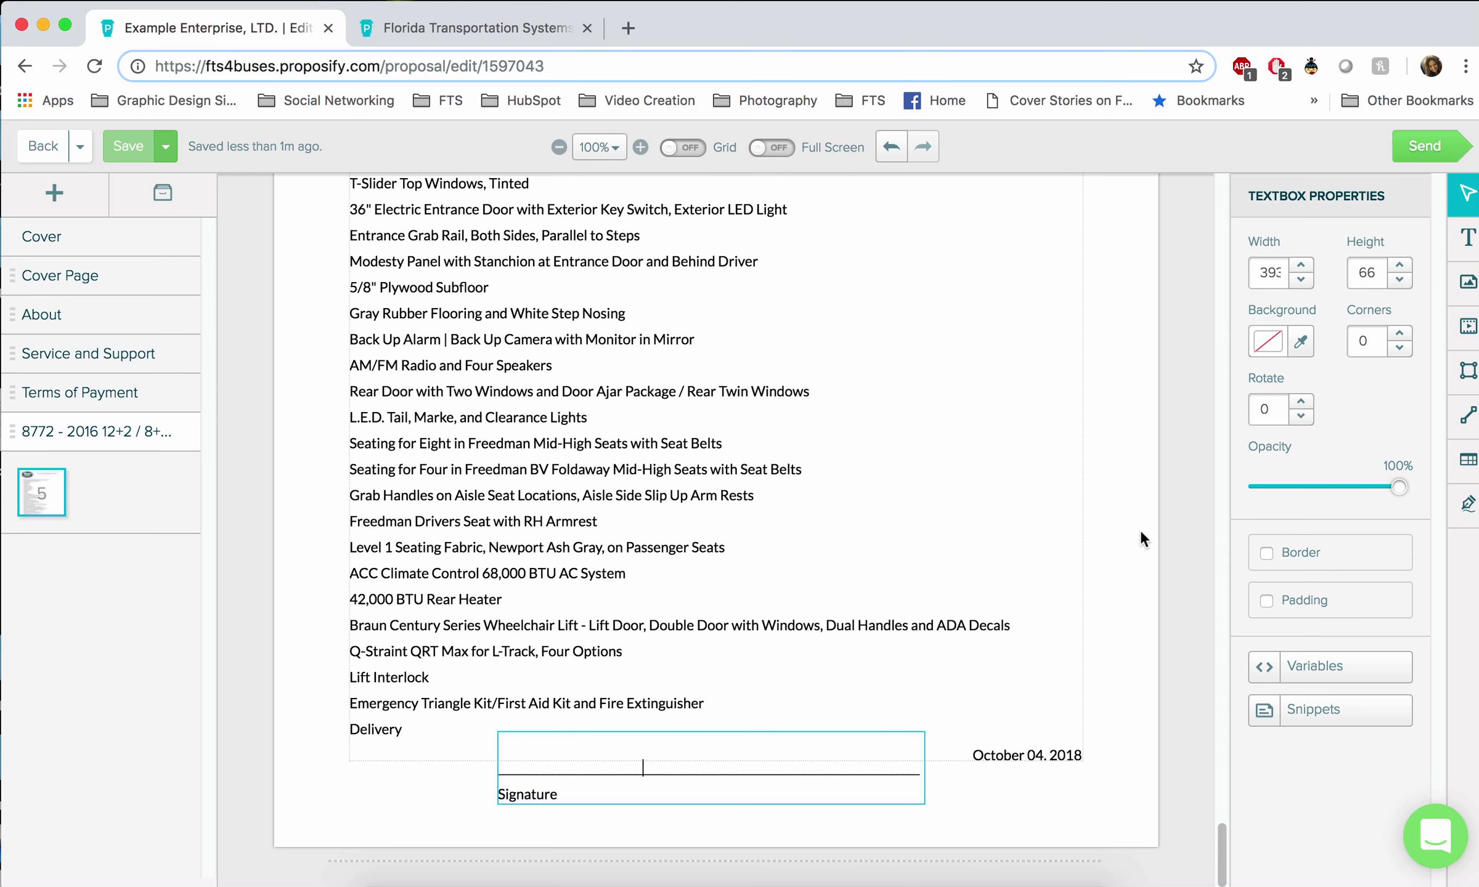
- Look back over the proposal up to the cover, and reselect the Signature text box on the last page
scroll(1048, 543, up, 20)
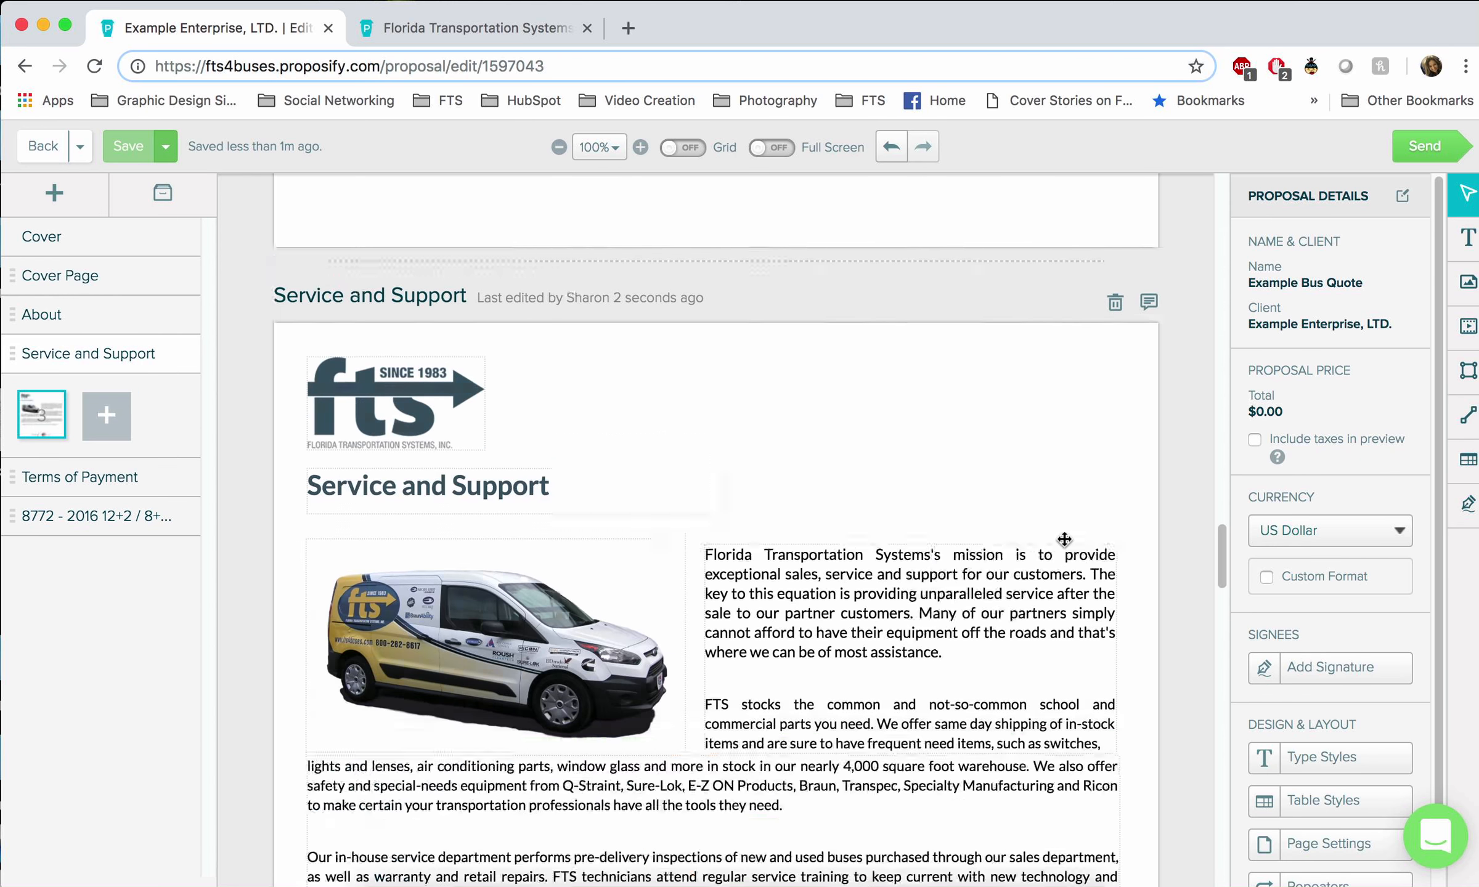
scroll(1064, 539, up, 20)
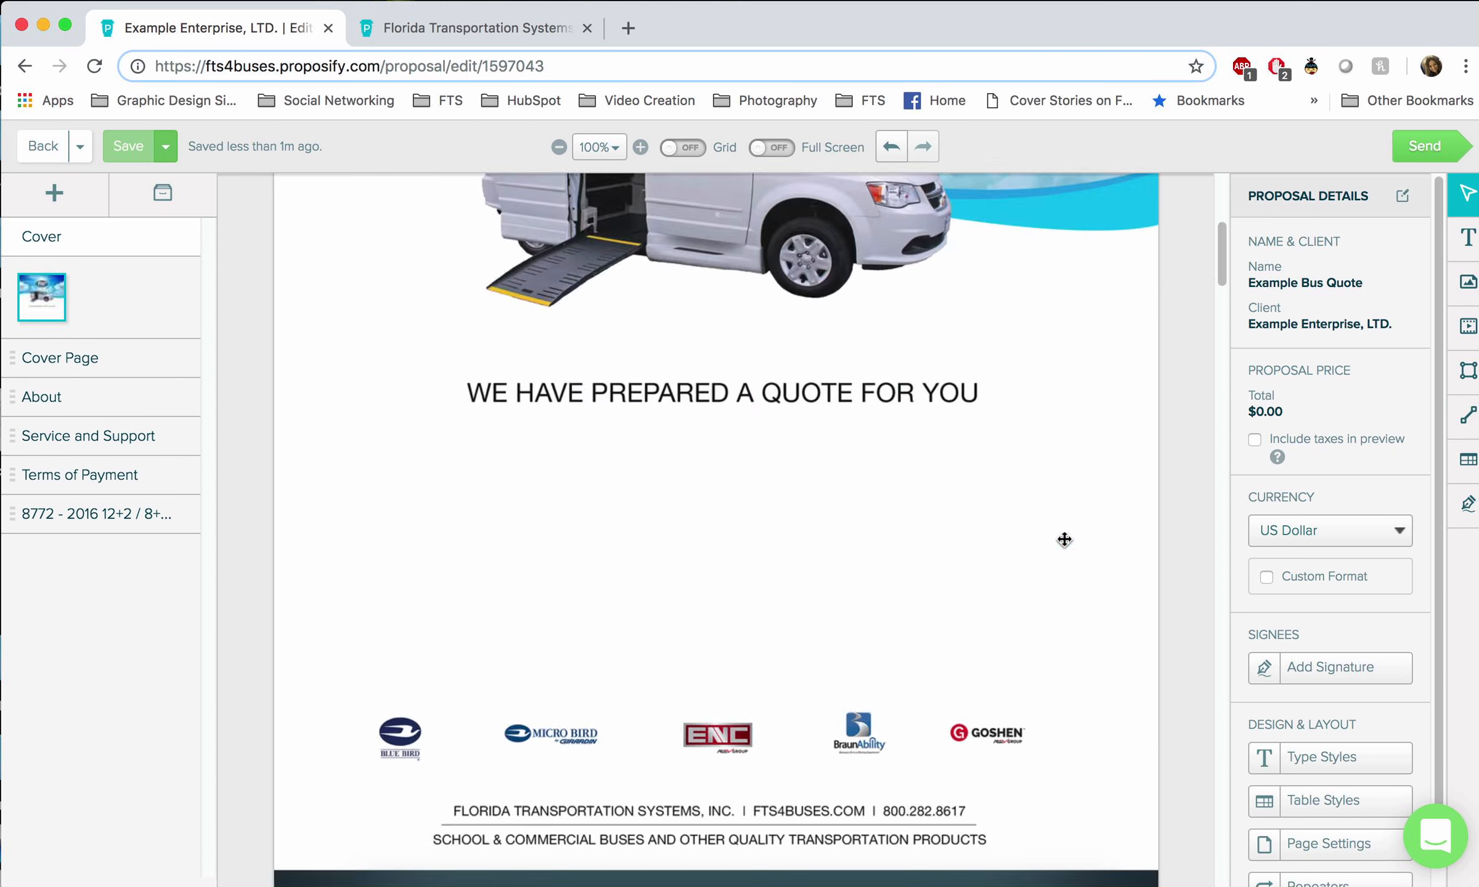
scroll(1064, 539, down, 20)
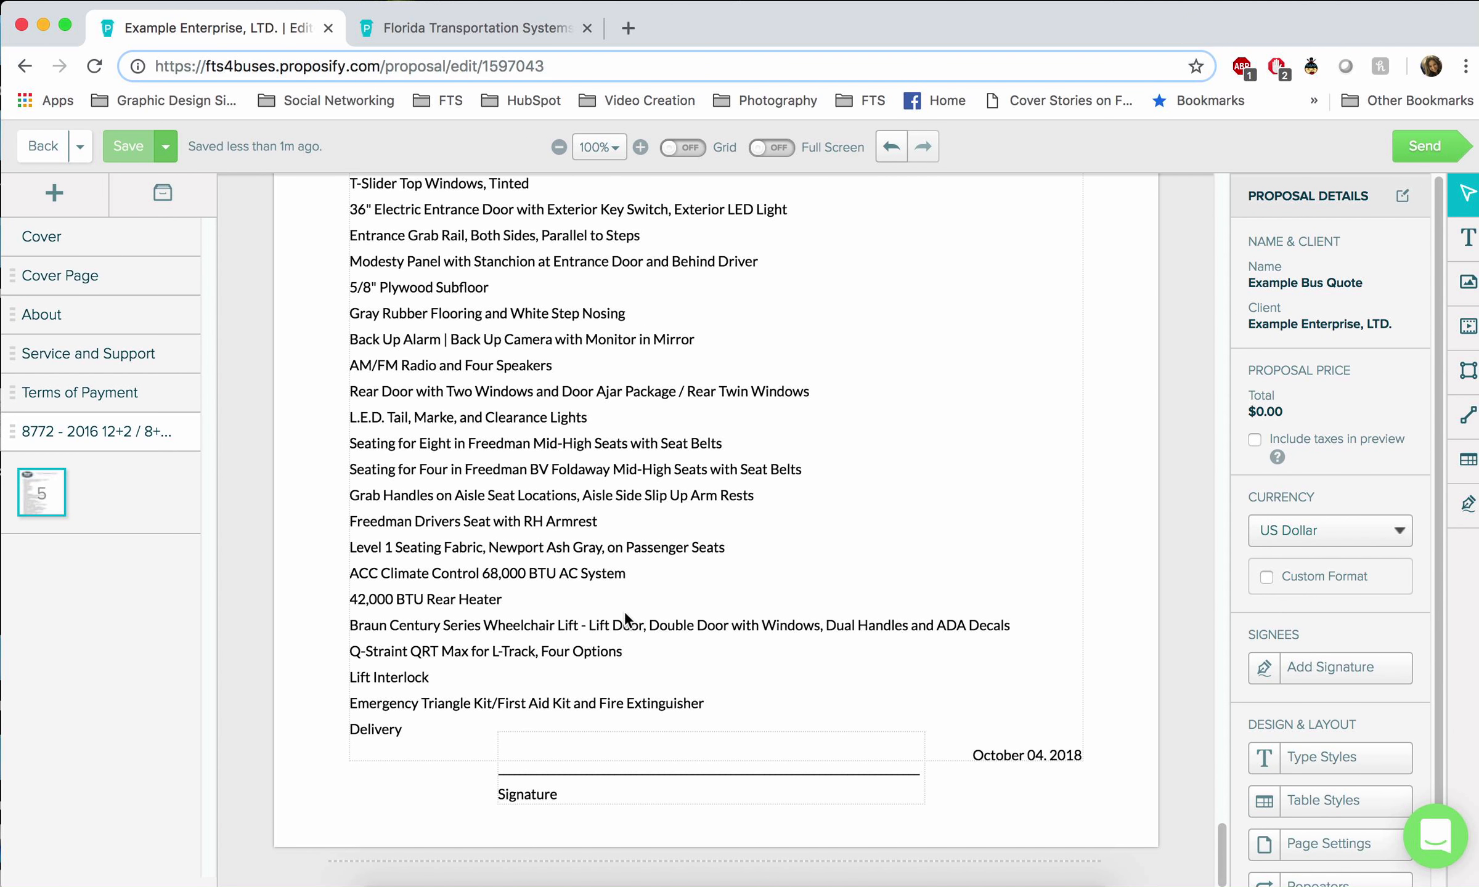
scroll(947, 500, up, 3)
scroll(948, 501, down, 3)
click(711, 777)
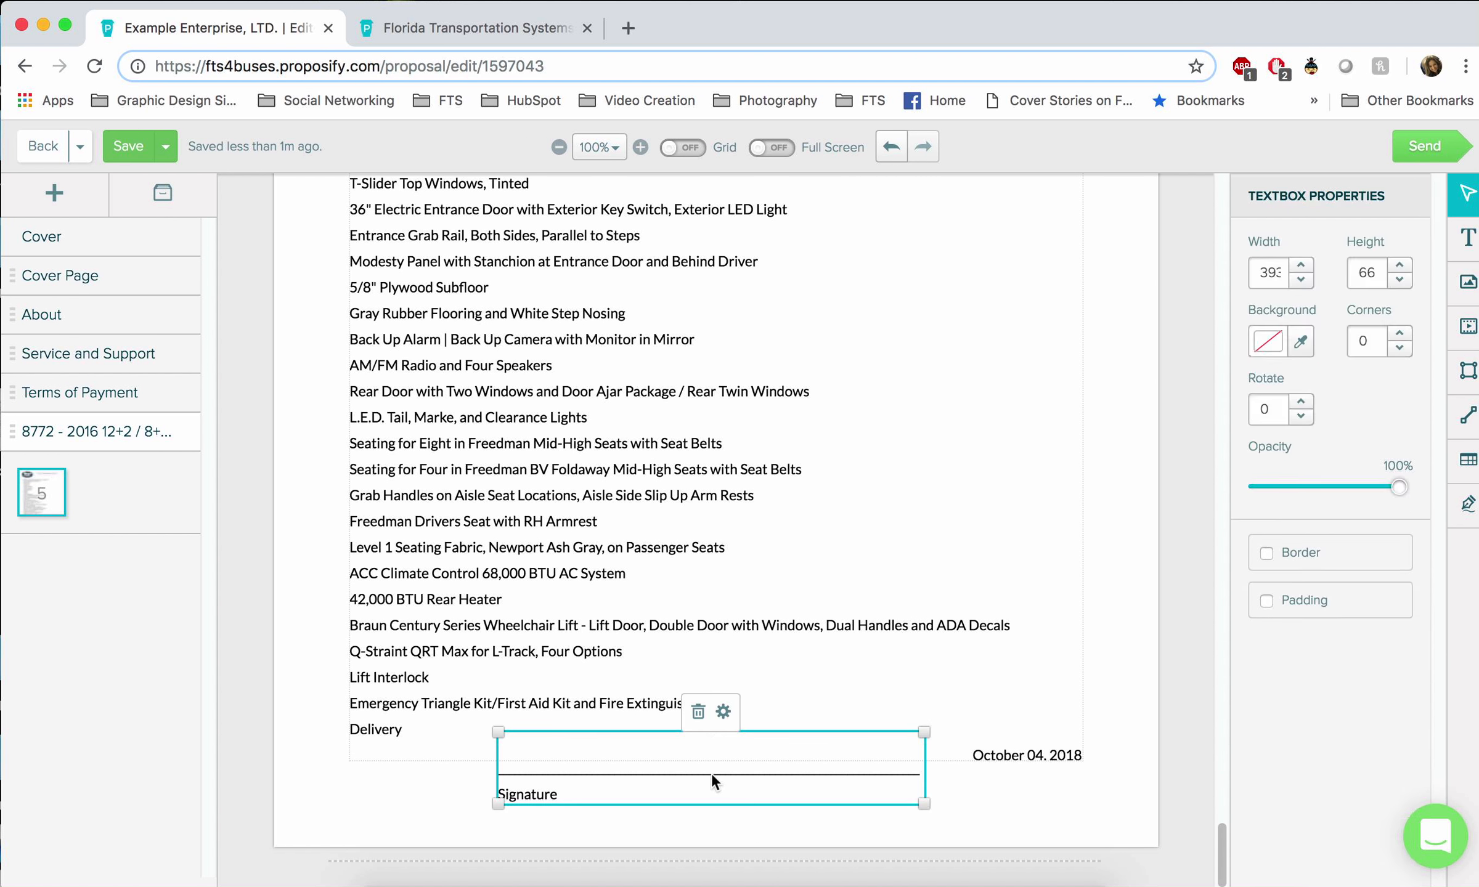
- Move the Signature text box up and across, beside the Lift Interlock and Emergency Triangle Kit lines, and deselect it
triple_click(717, 774)
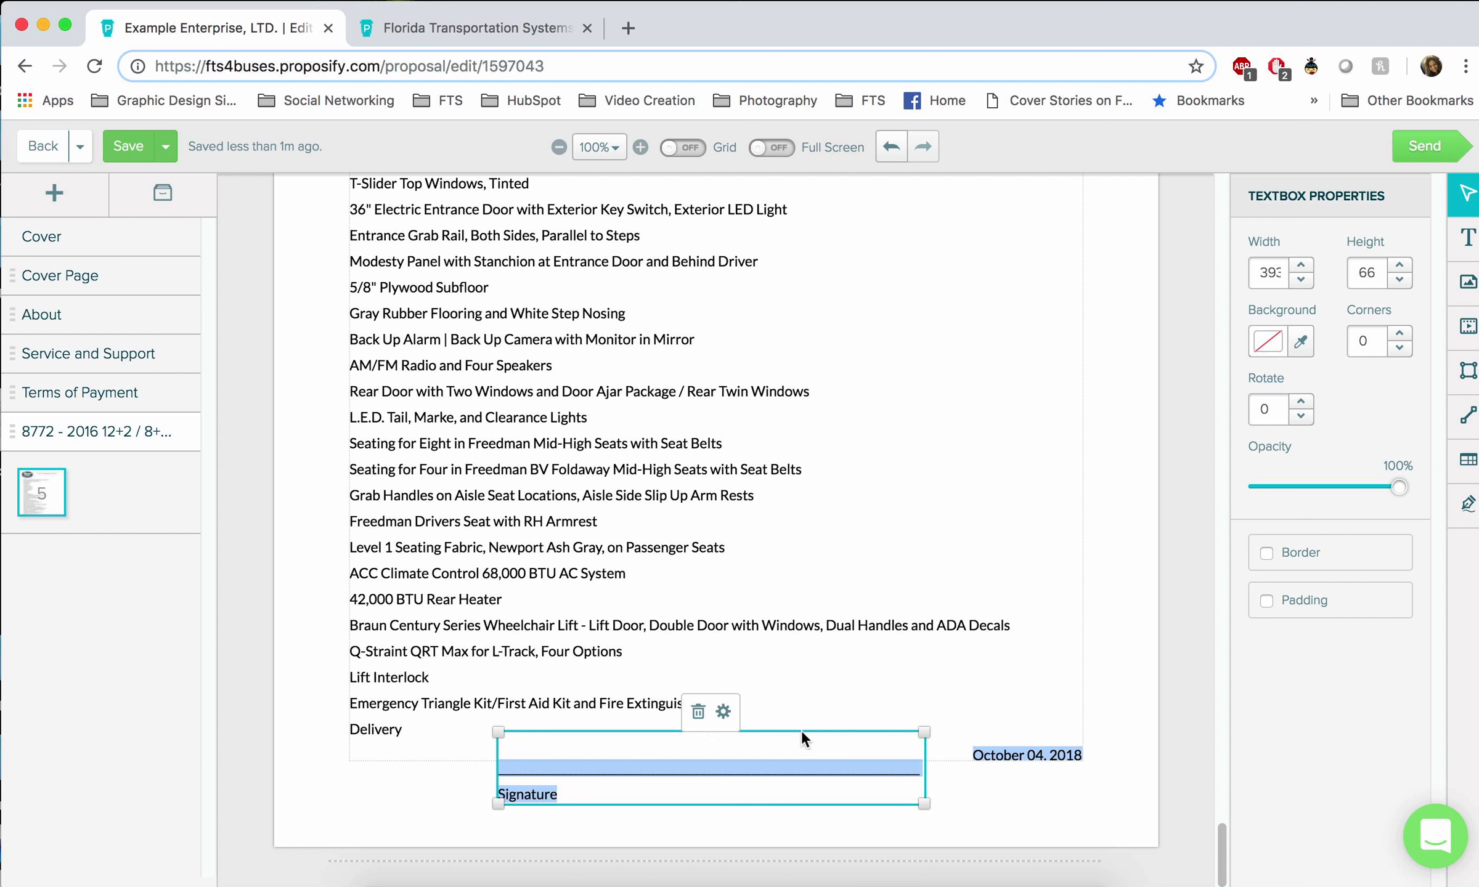
mouse_move(800, 730)
mouse_down()
mouse_move(1023, 649)
mouse_move(1049, 664)
mouse_up()
click(1101, 590)
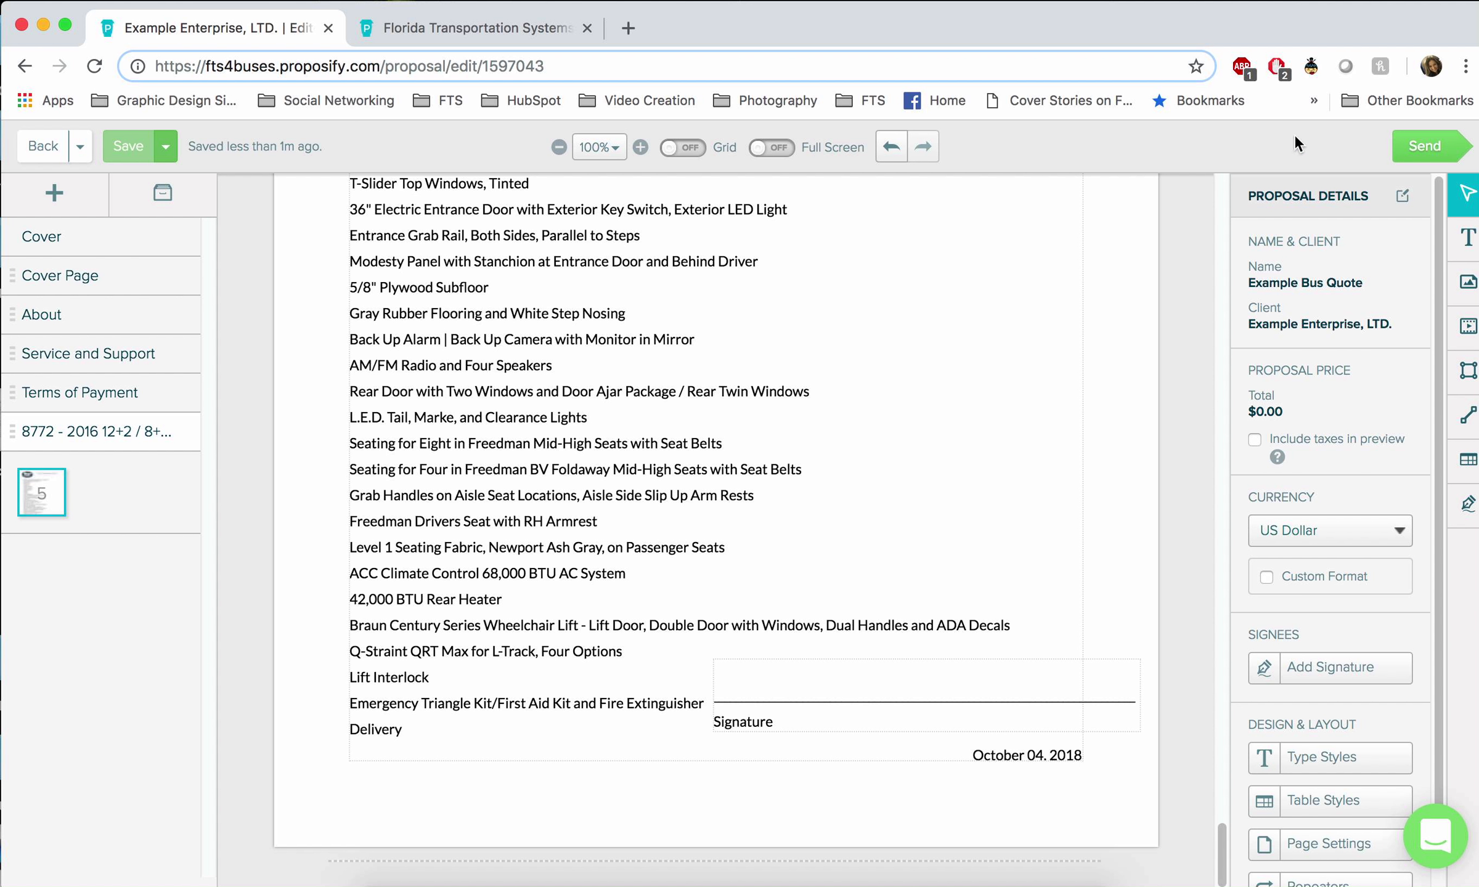
- Open the proposal for sending and look over the general settings, email preview and sending options
click(1425, 147)
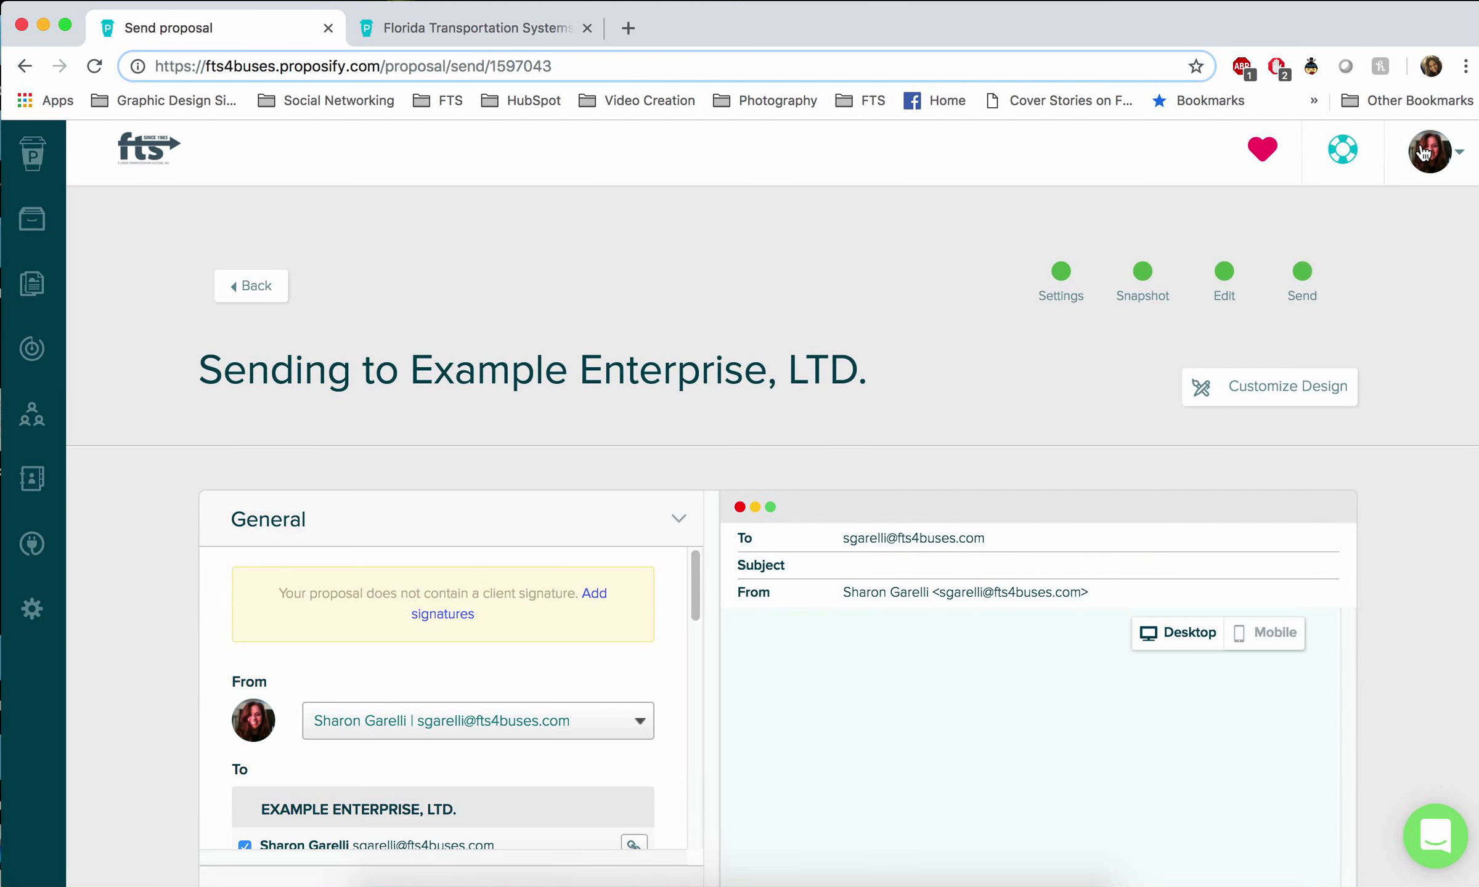
scroll(833, 471, down, 2)
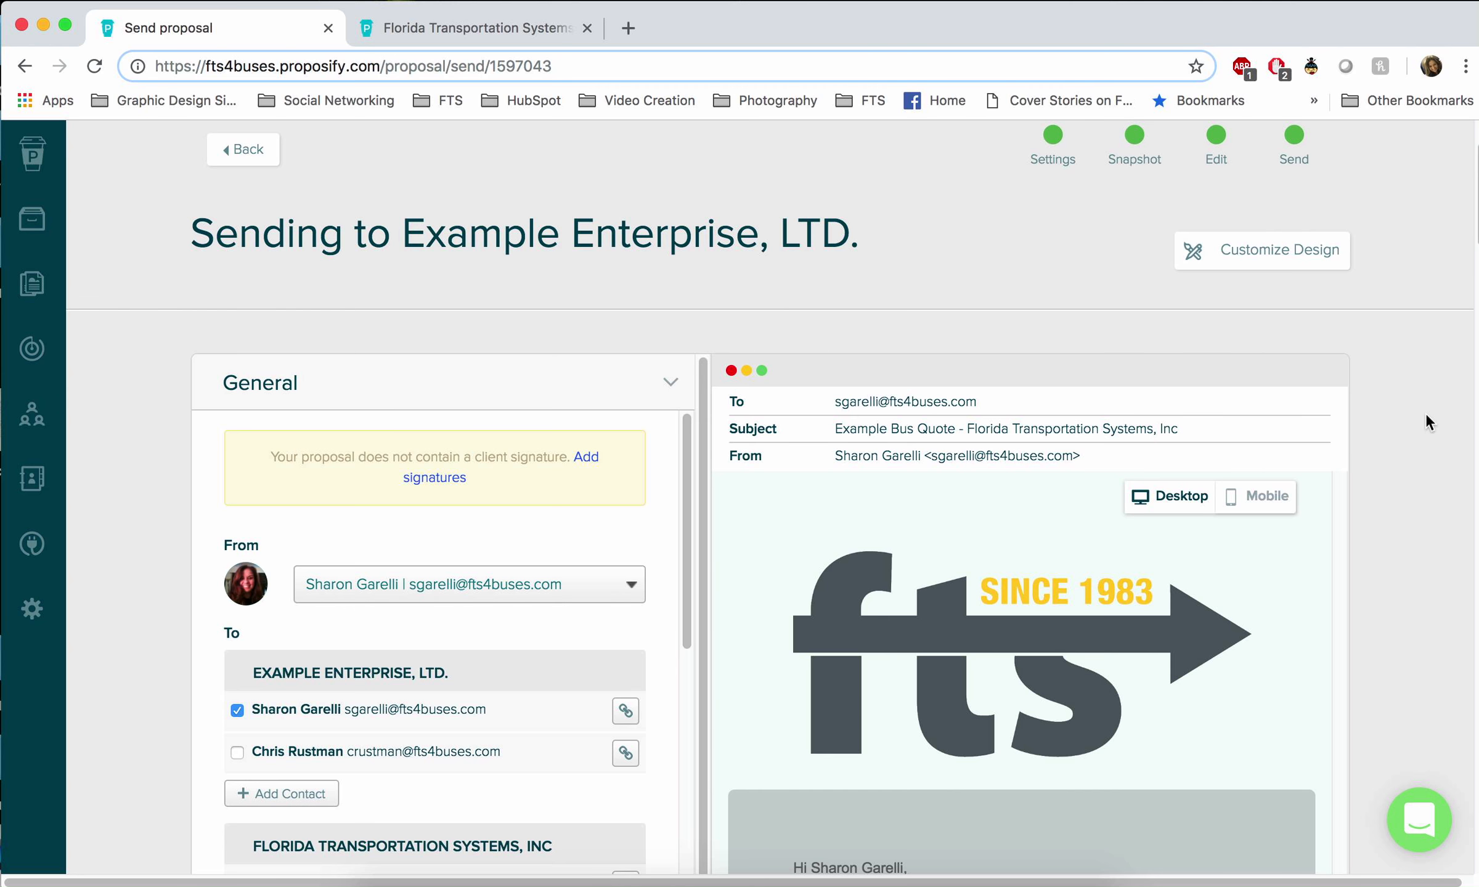
scroll(1426, 413, down, 3)
scroll(1422, 412, down, 1)
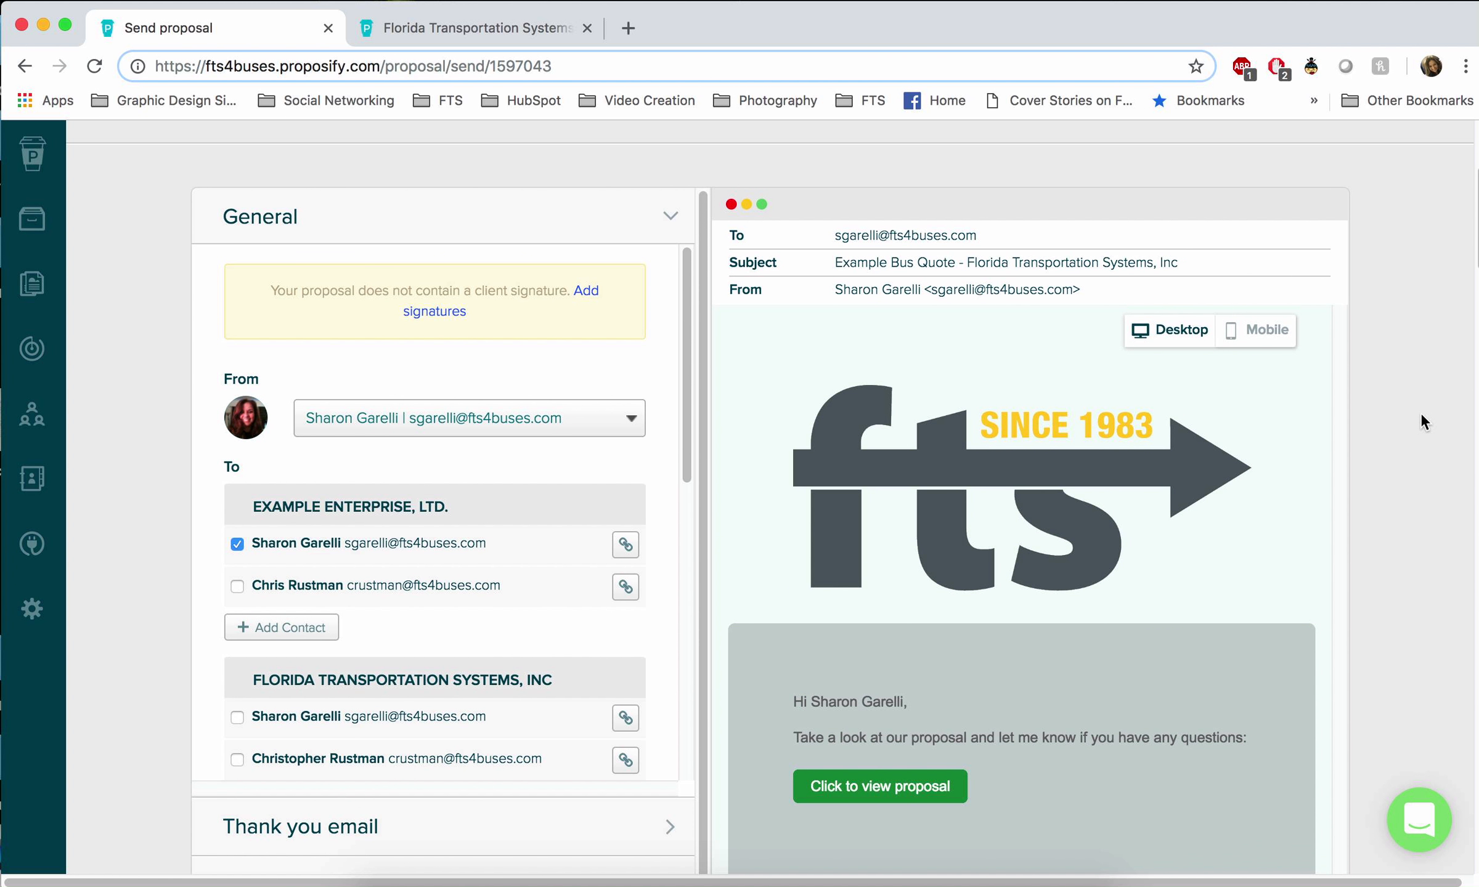
scroll(1400, 400, down, 3)
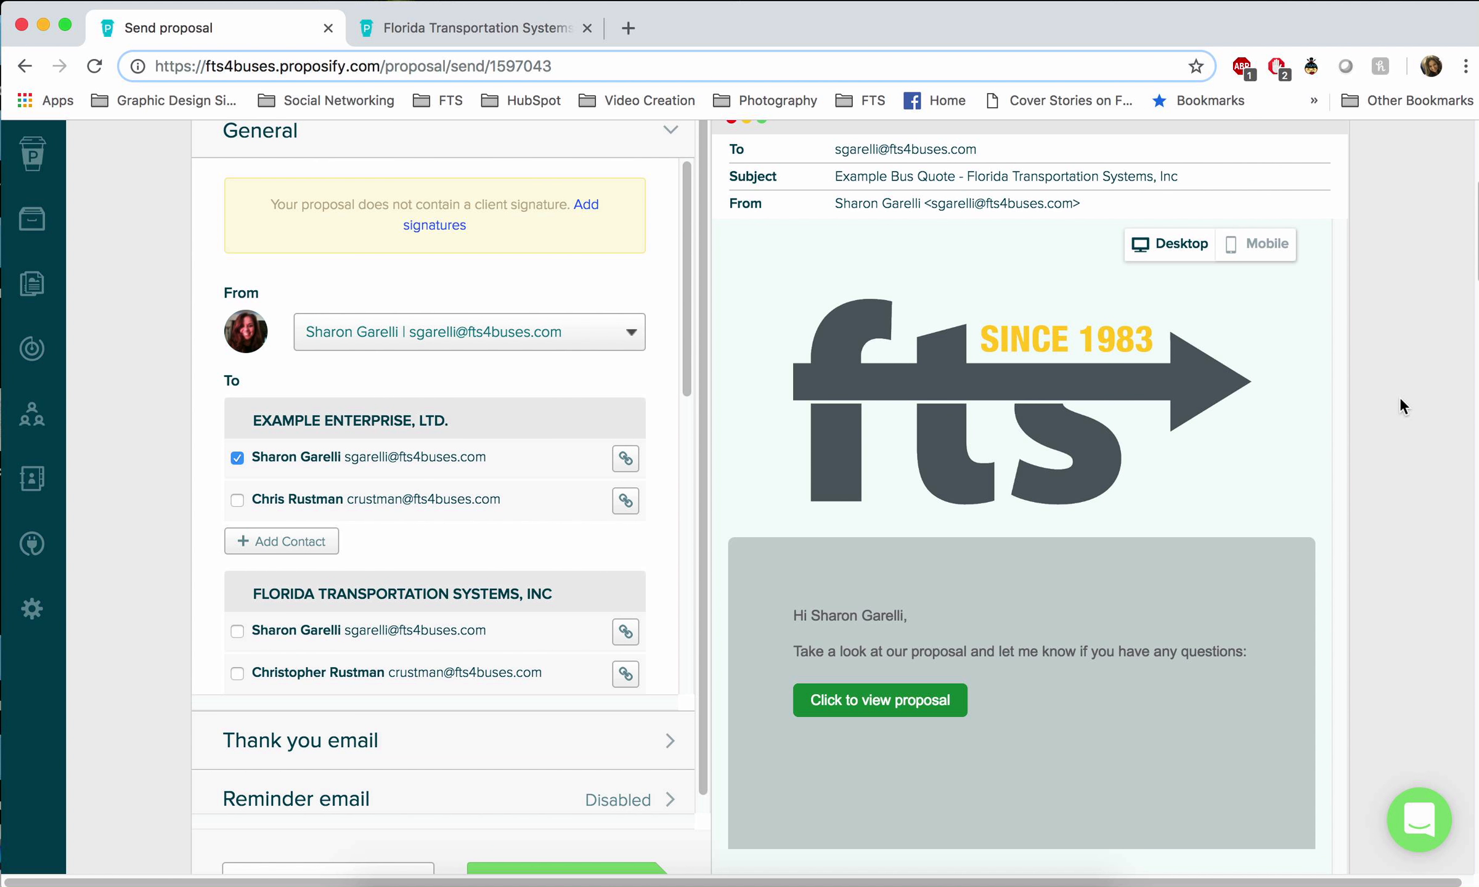
scroll(1400, 401, down, 5)
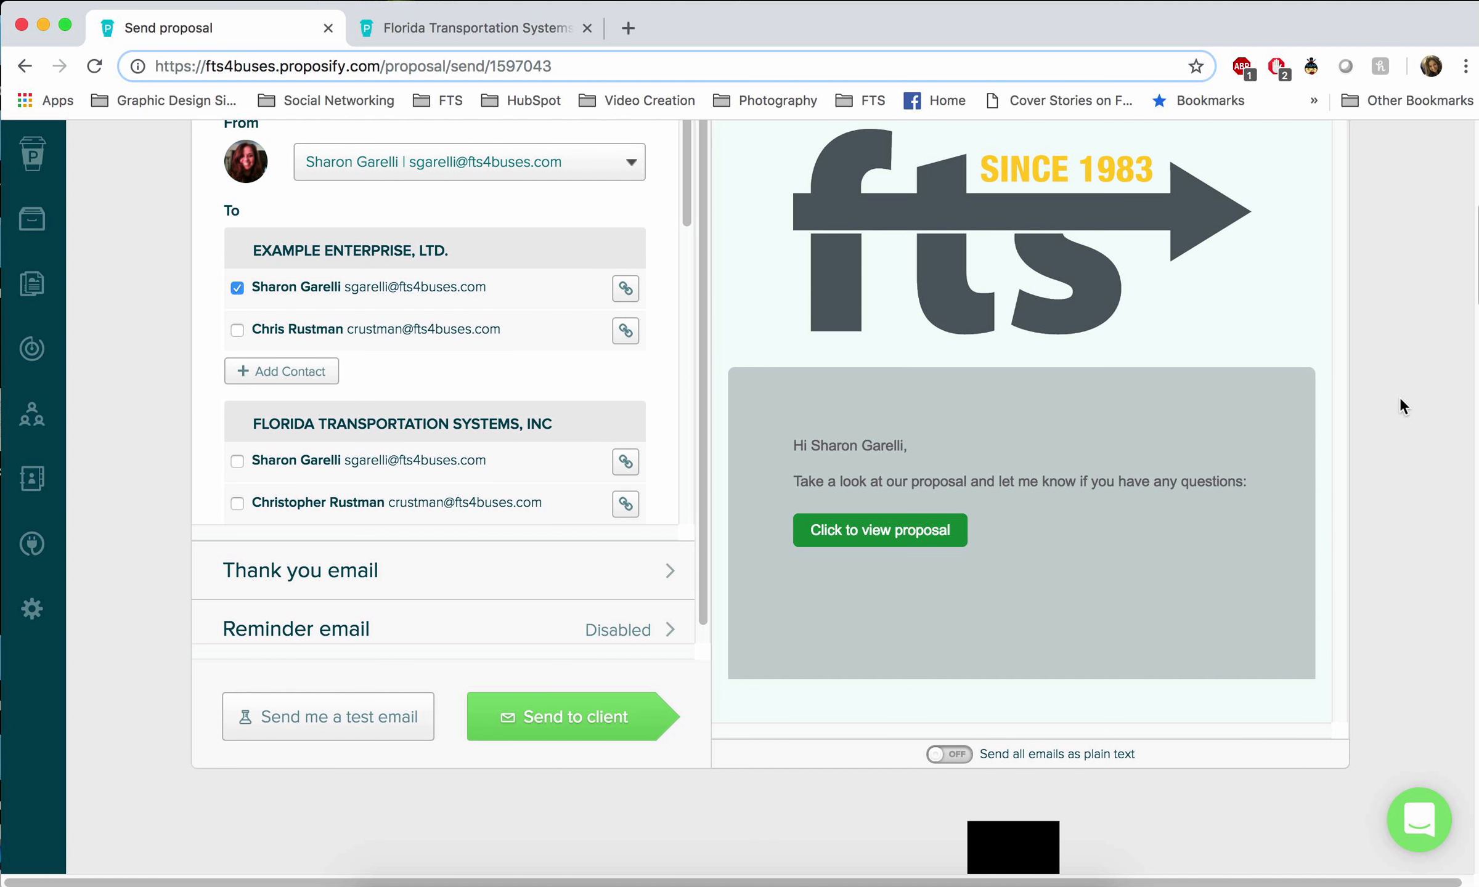
scroll(1399, 406, up, 8)
scroll(1400, 406, down, 2)
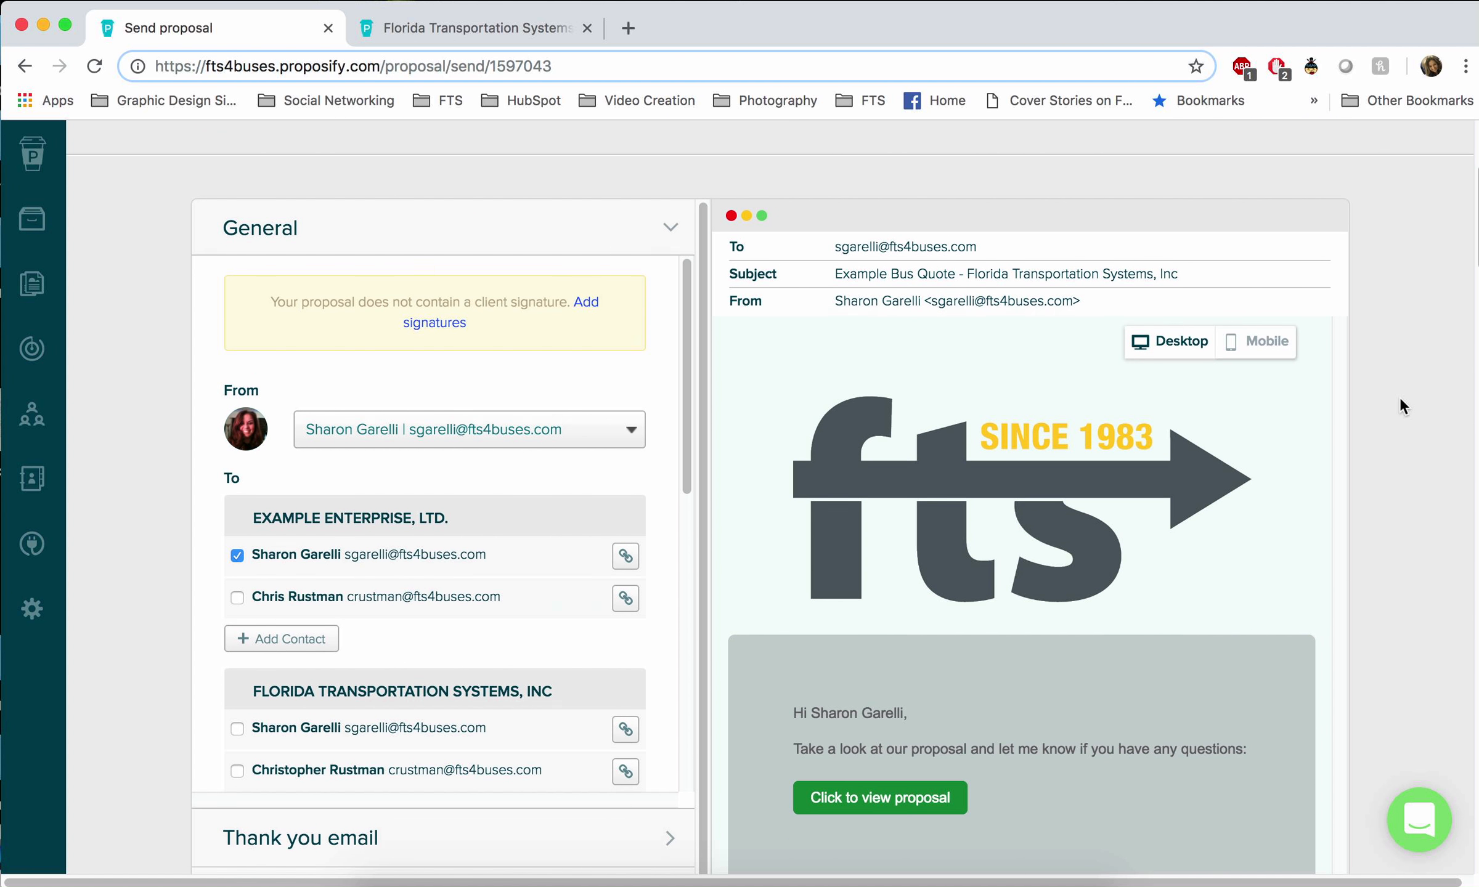
- Review the recipient contacts, CC option, send email template, subject and the client name placeholders in the message body
scroll(1400, 396, down, 1)
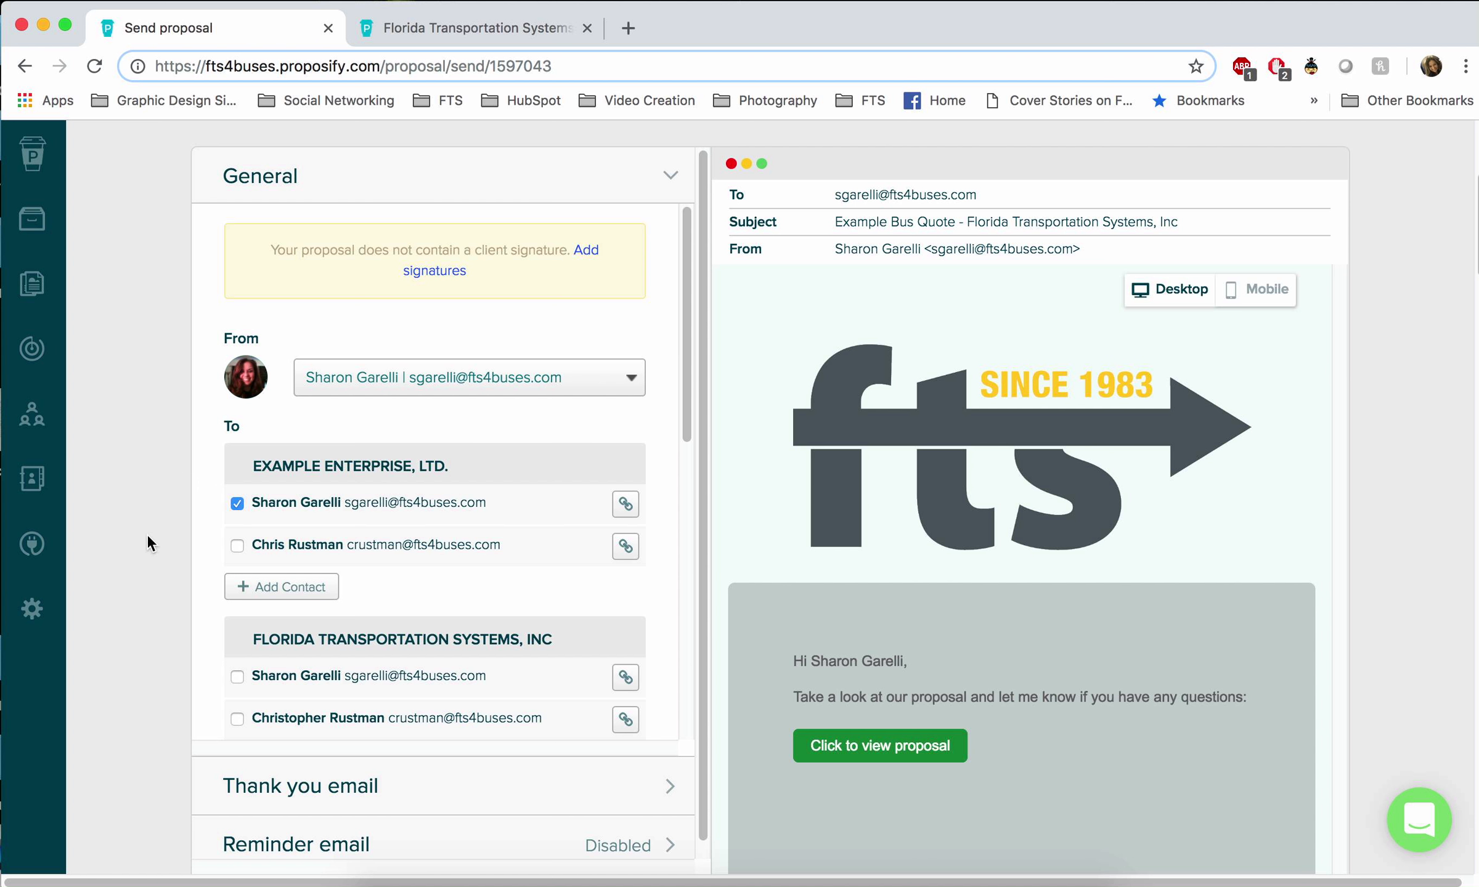
scroll(162, 528, down, 2)
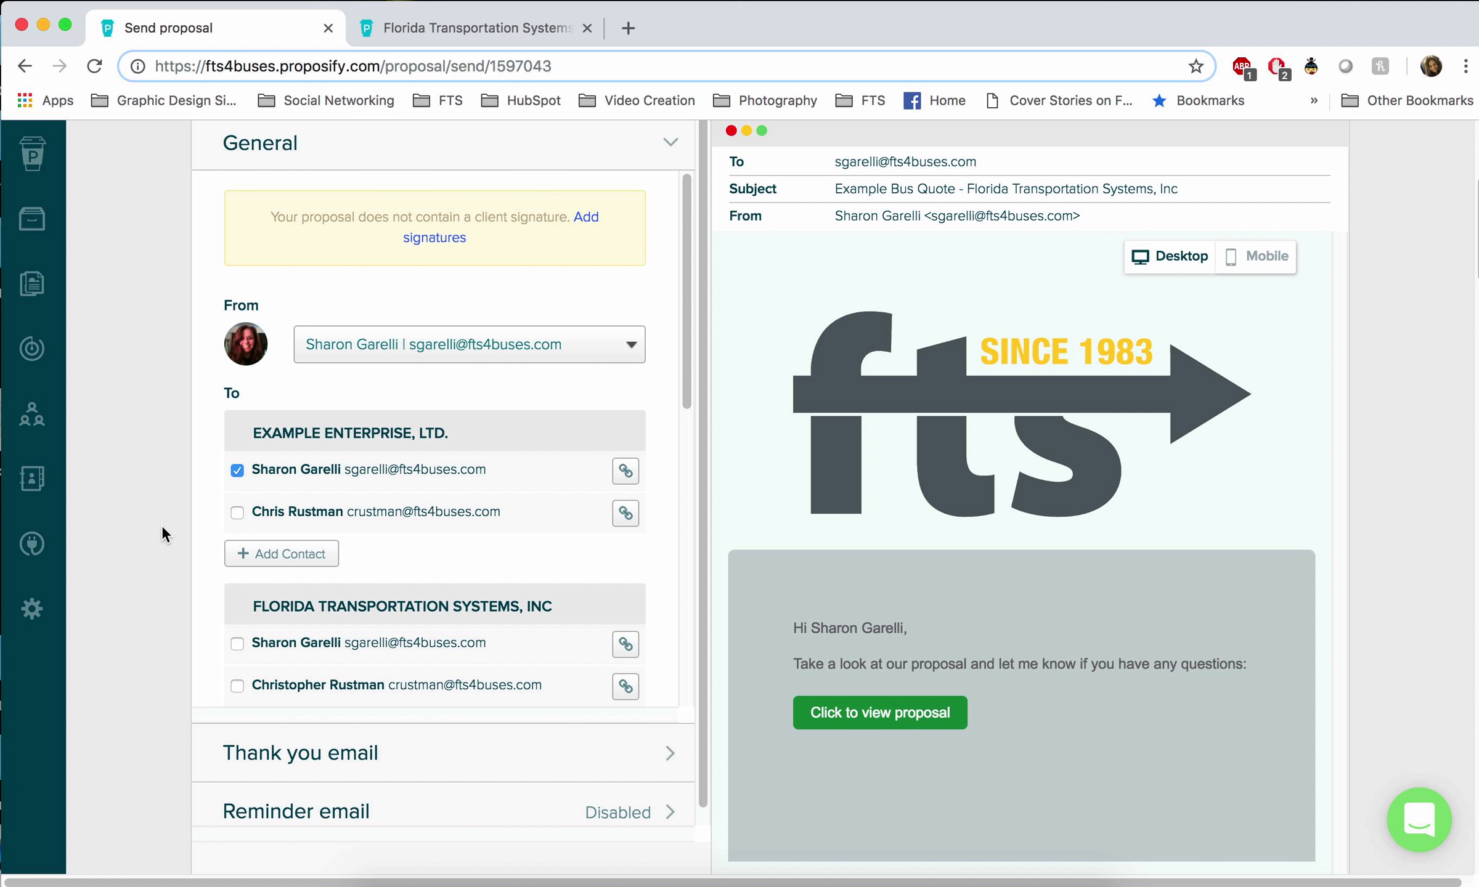
scroll(162, 524, down, 1)
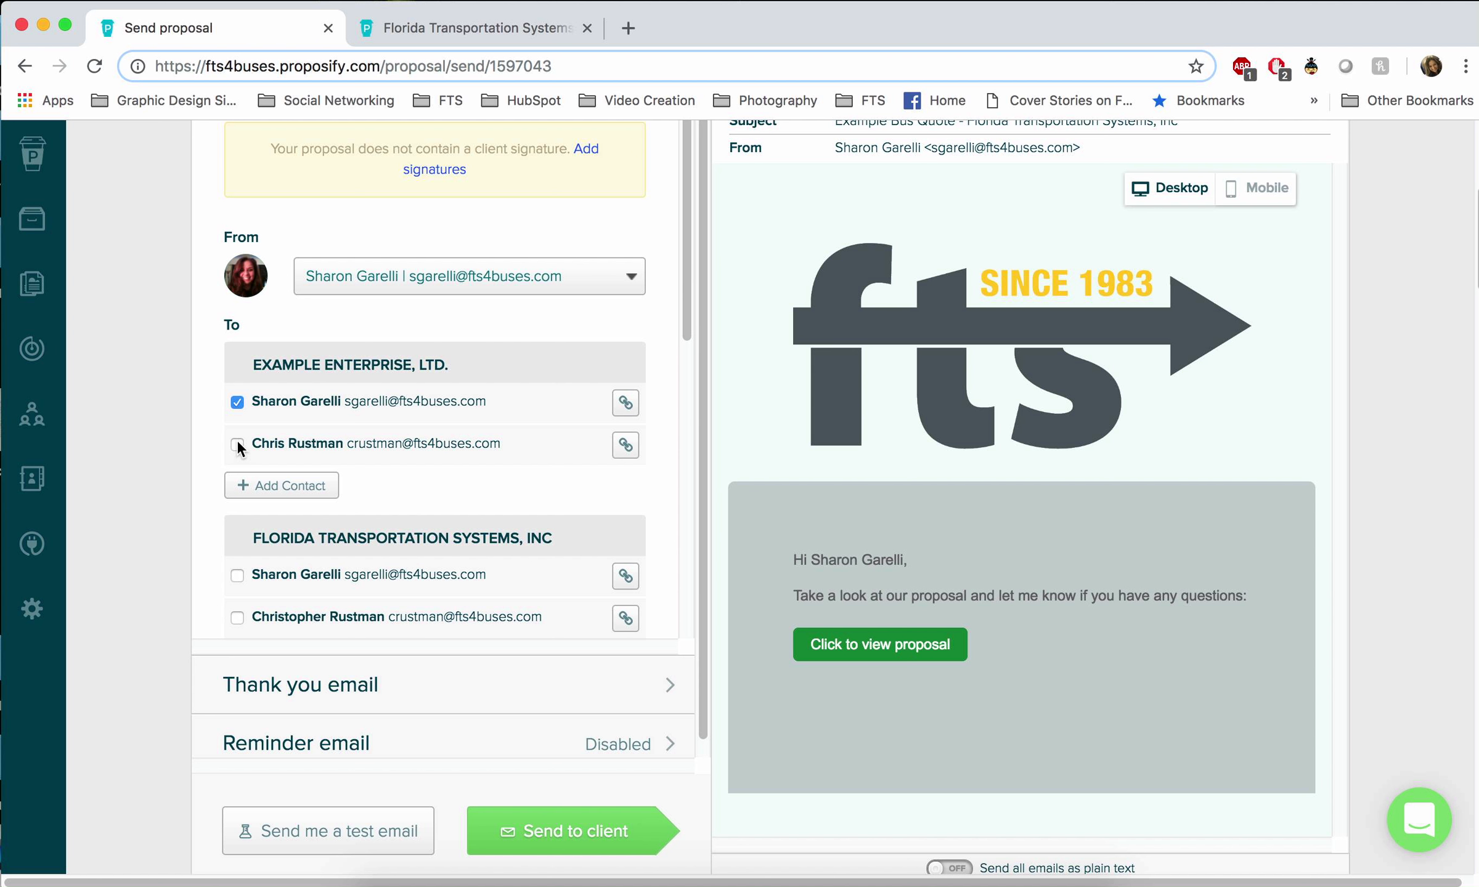
scroll(199, 497, down, 3)
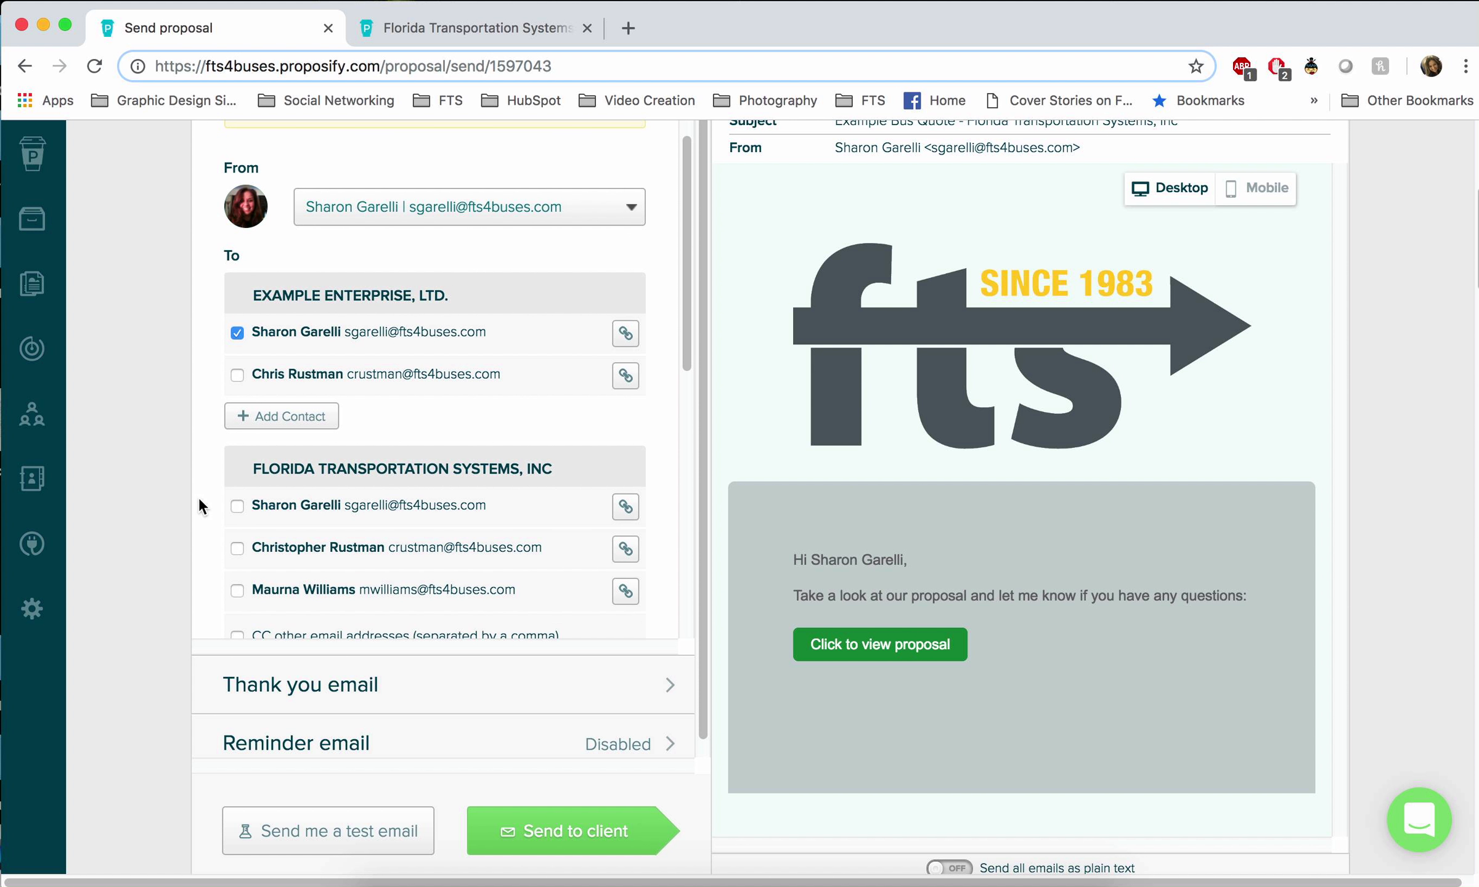
scroll(199, 497, down, 3)
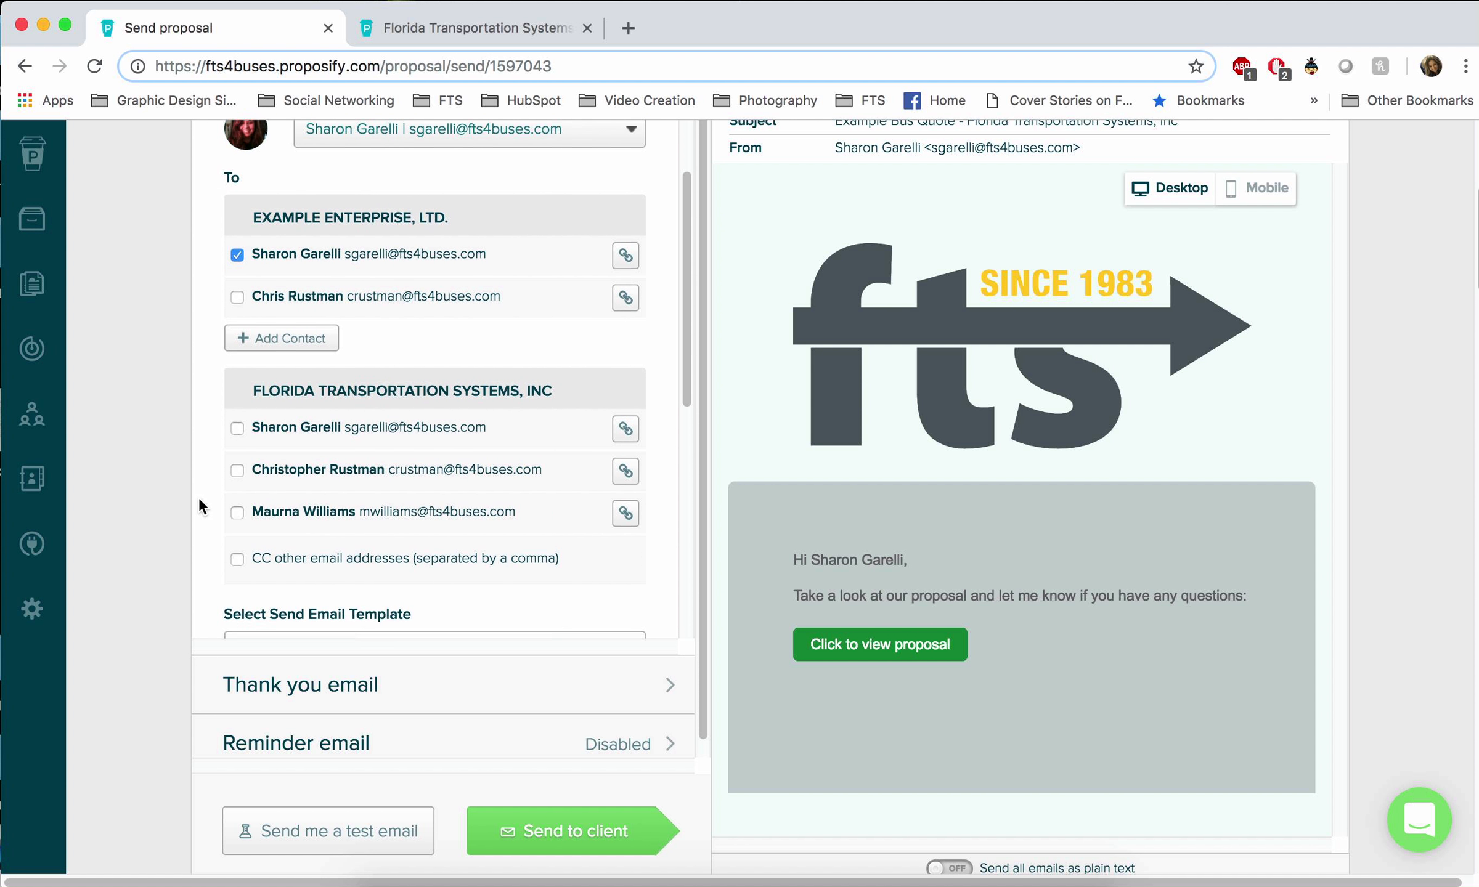
scroll(198, 497, down, 4)
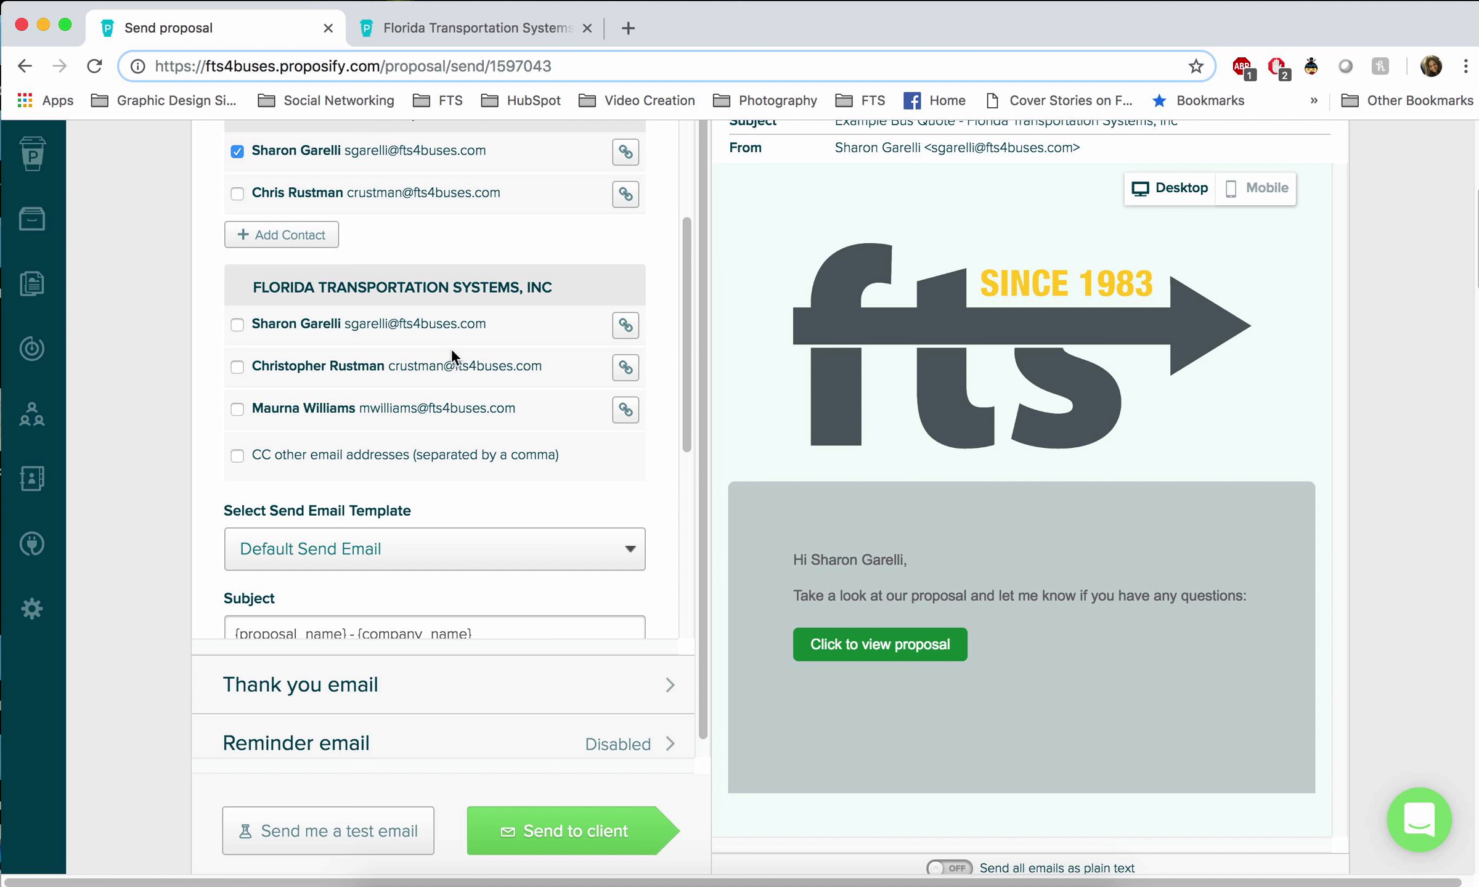
scroll(481, 367, down, 5)
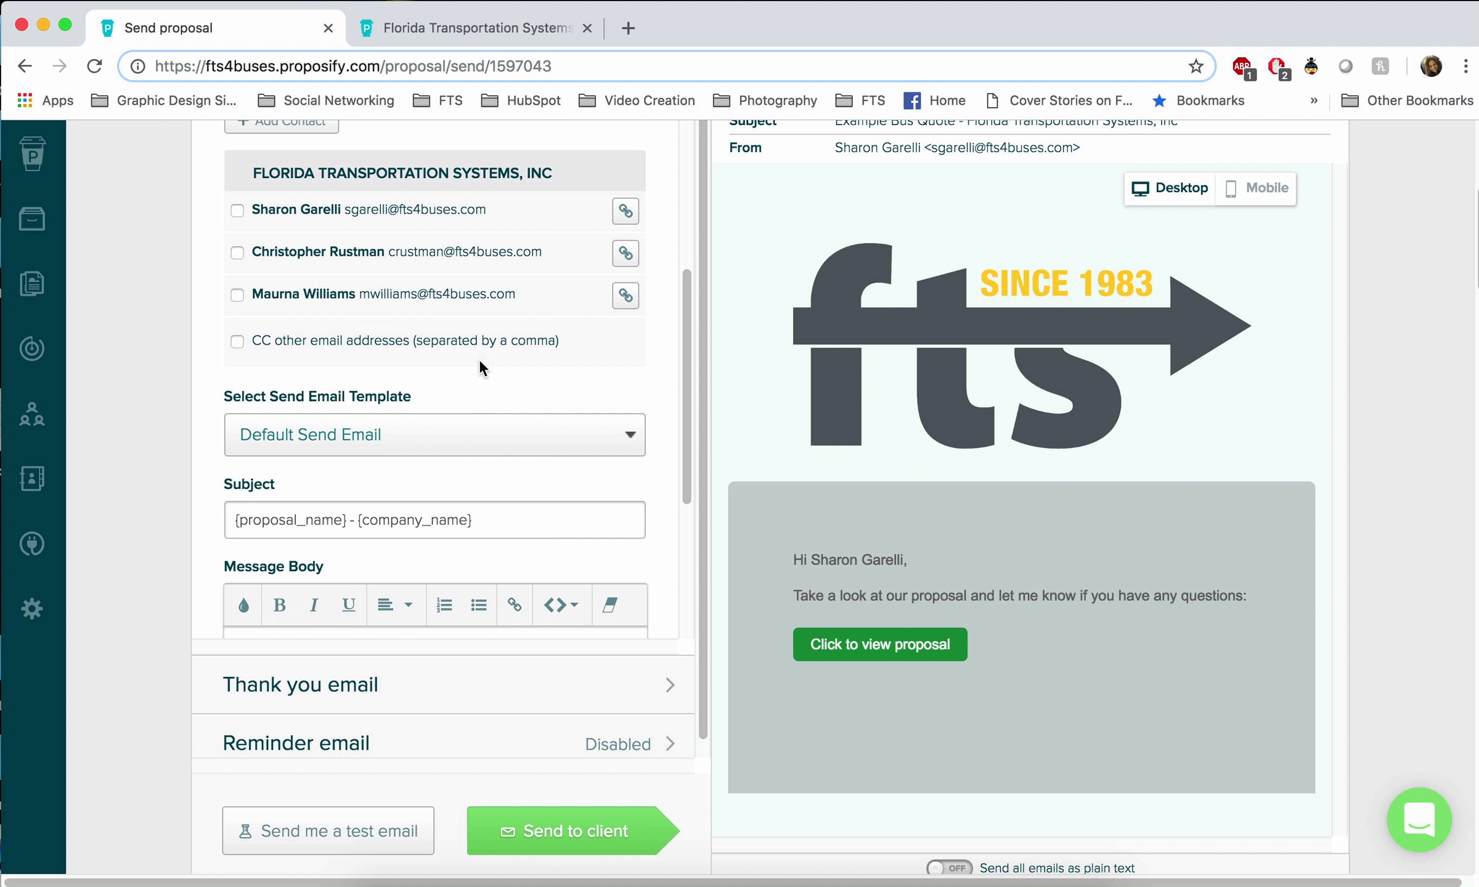
scroll(482, 369, down, 4)
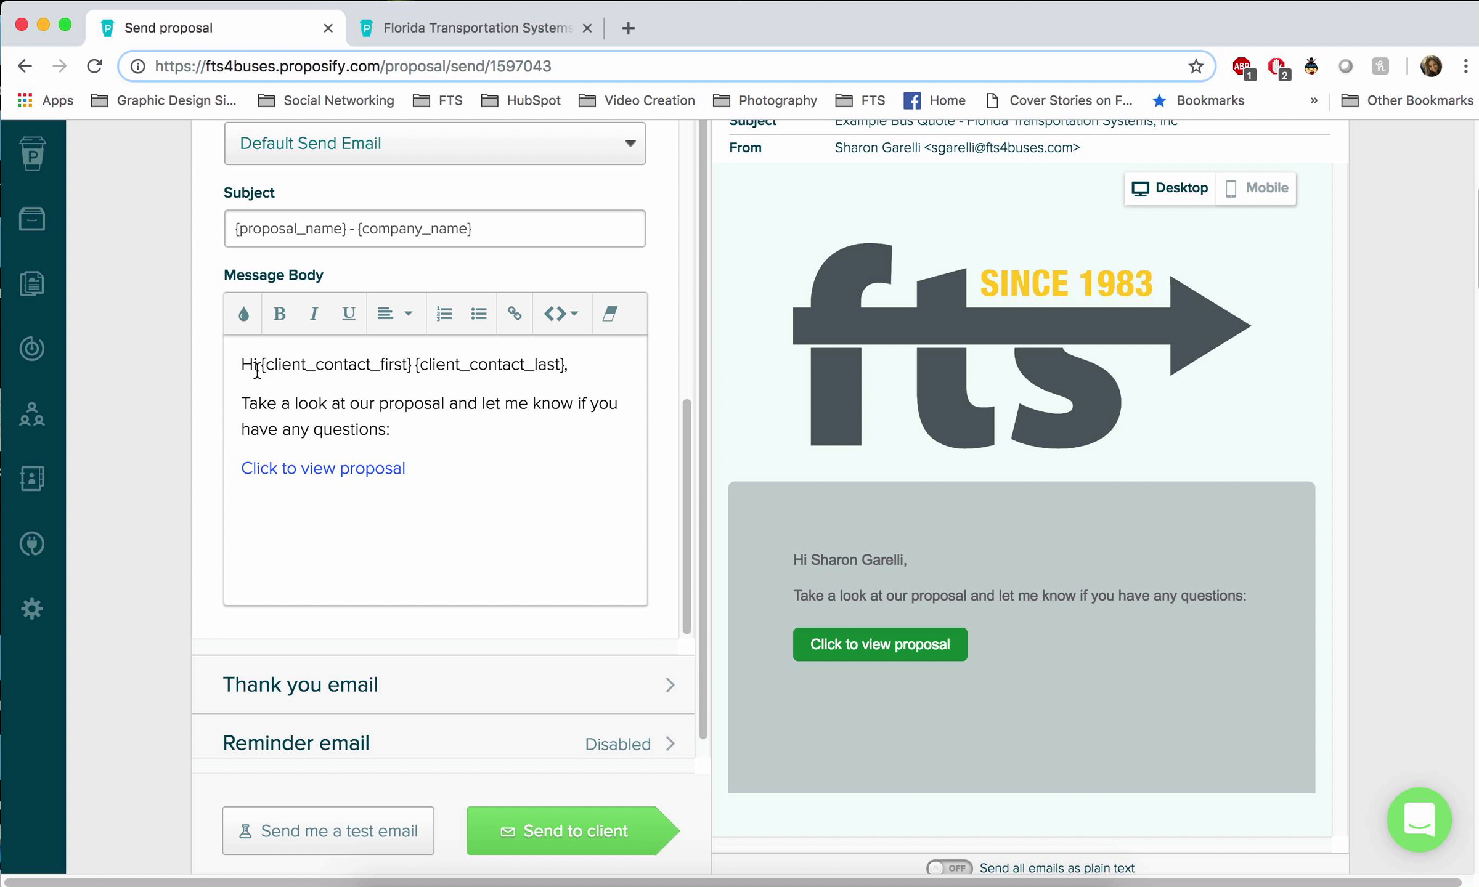
drag(261, 365, 566, 364)
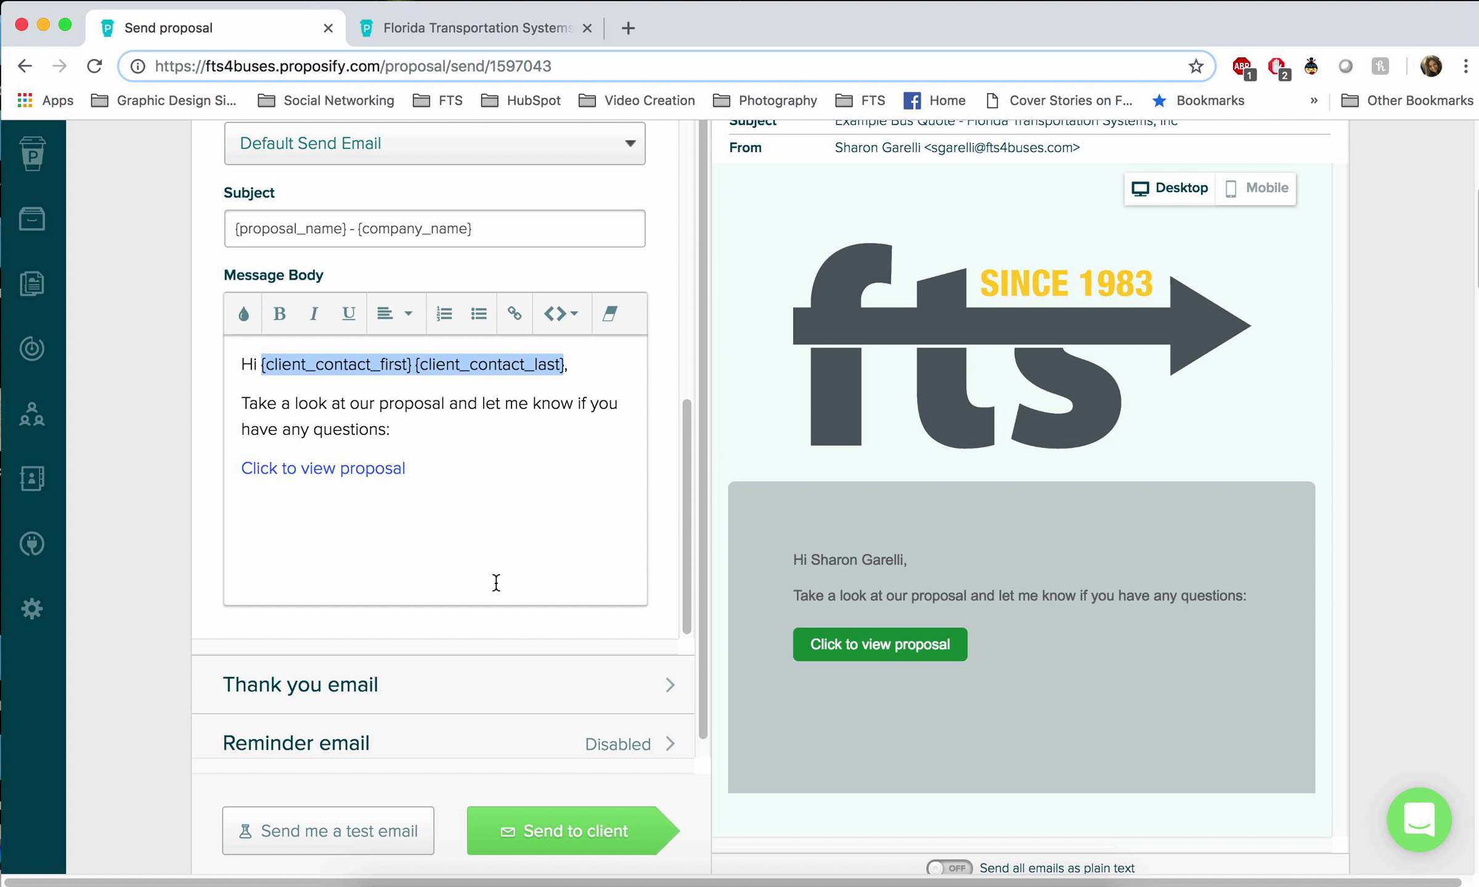
- Add the paragraph "Please do not hesitate to contact me with any additional questions or concerns." above the proposal link in the message body
click(398, 431)
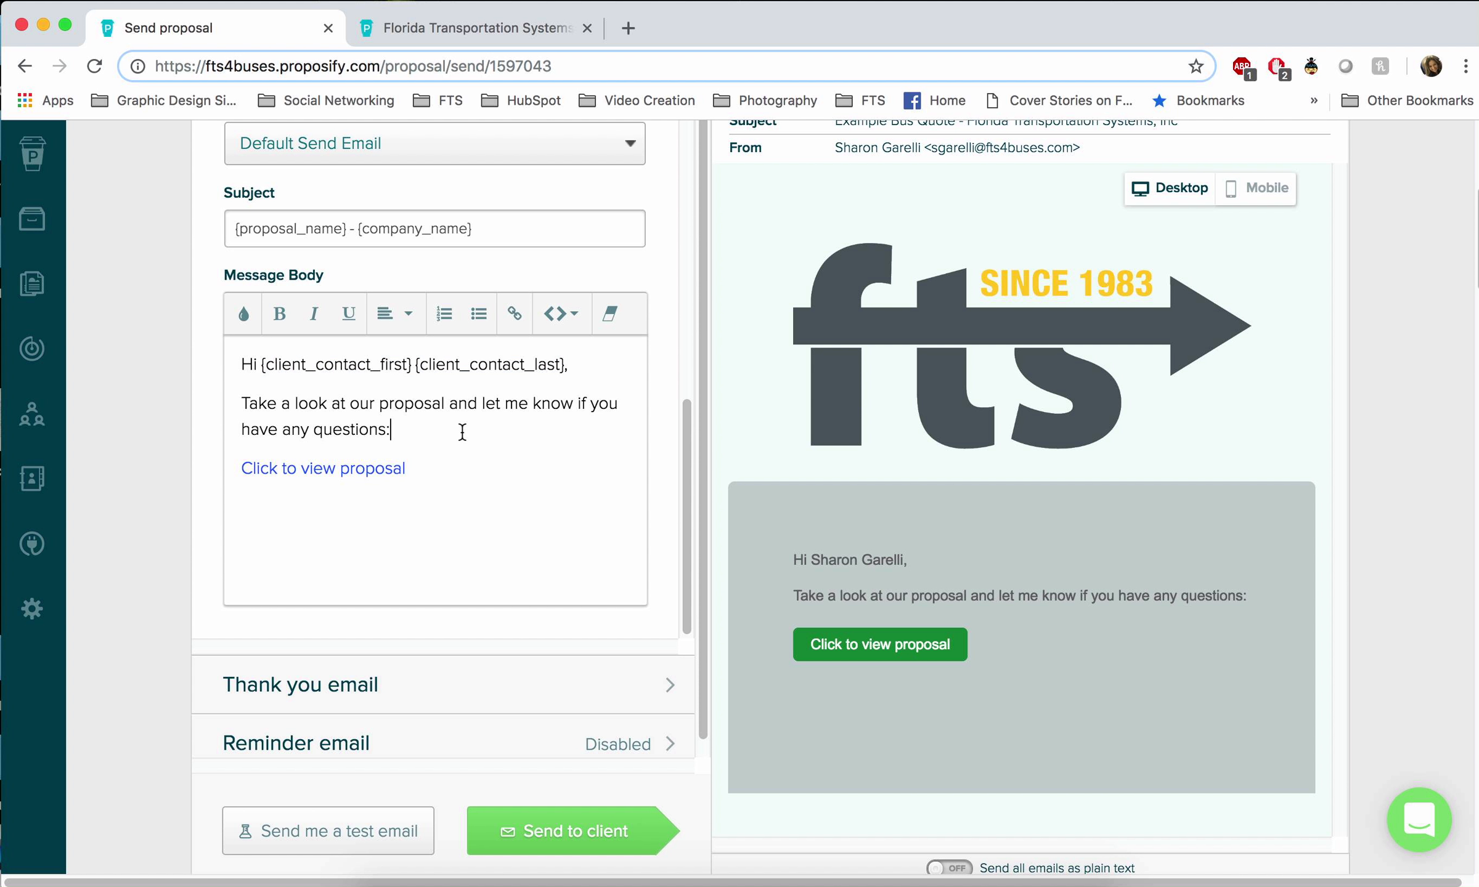
key(Return)
key(Return)
key(BackSpace)
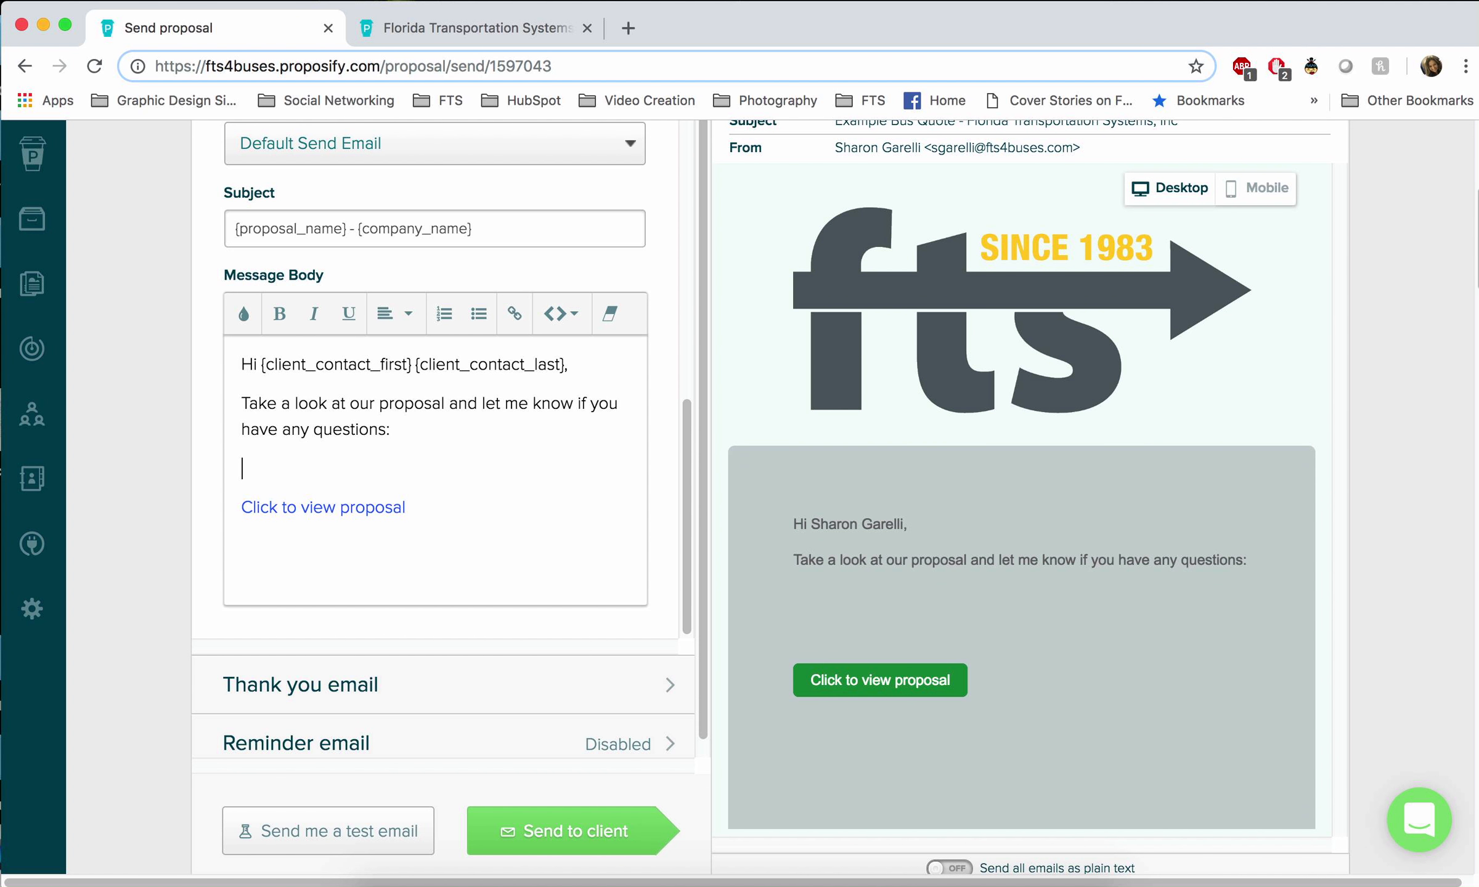
text(Plea)
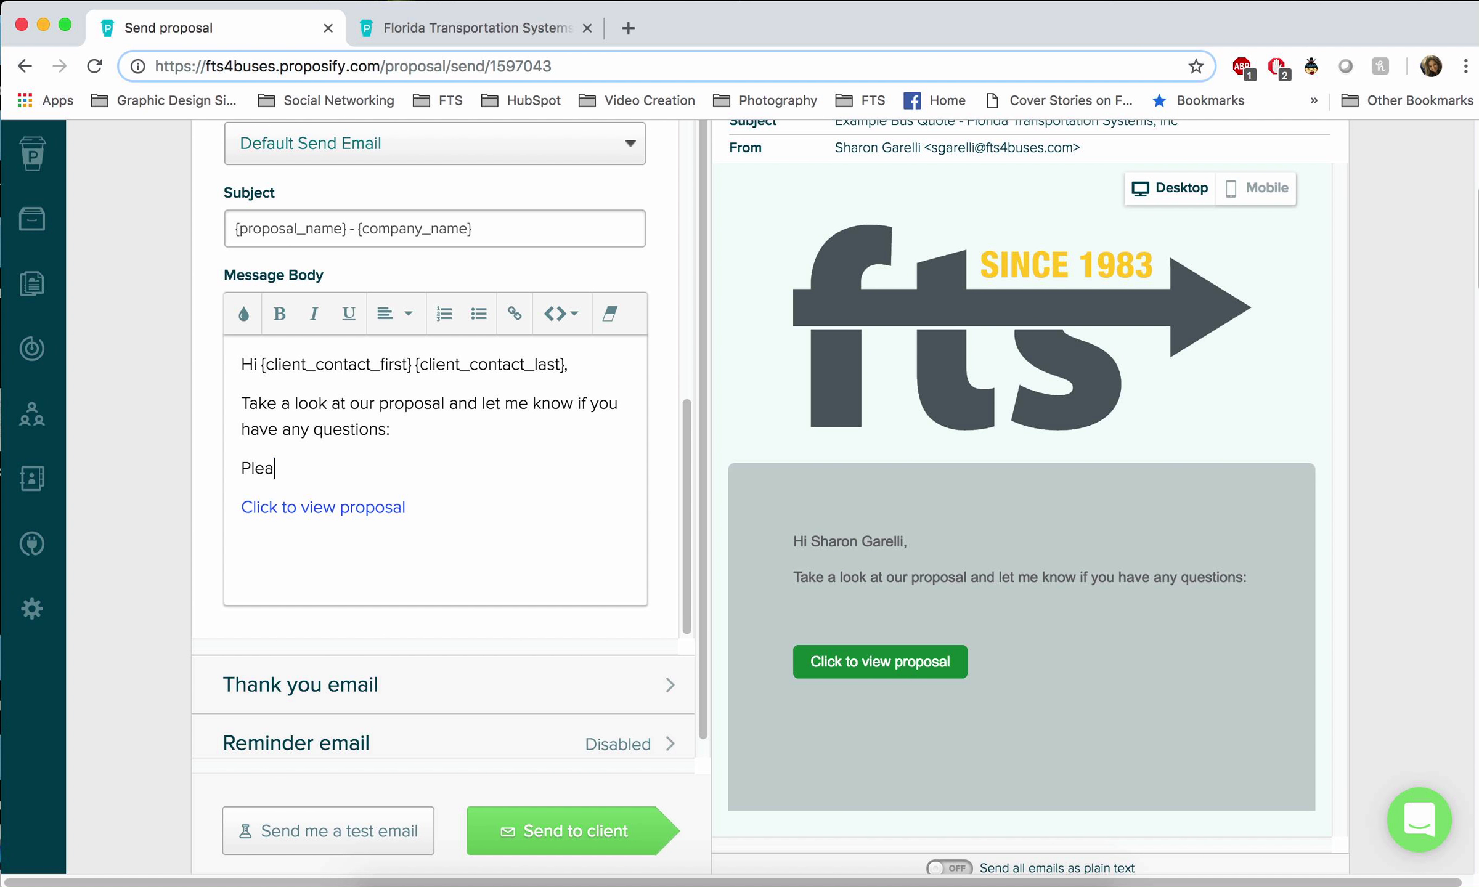
text(se do not hesitate to cont)
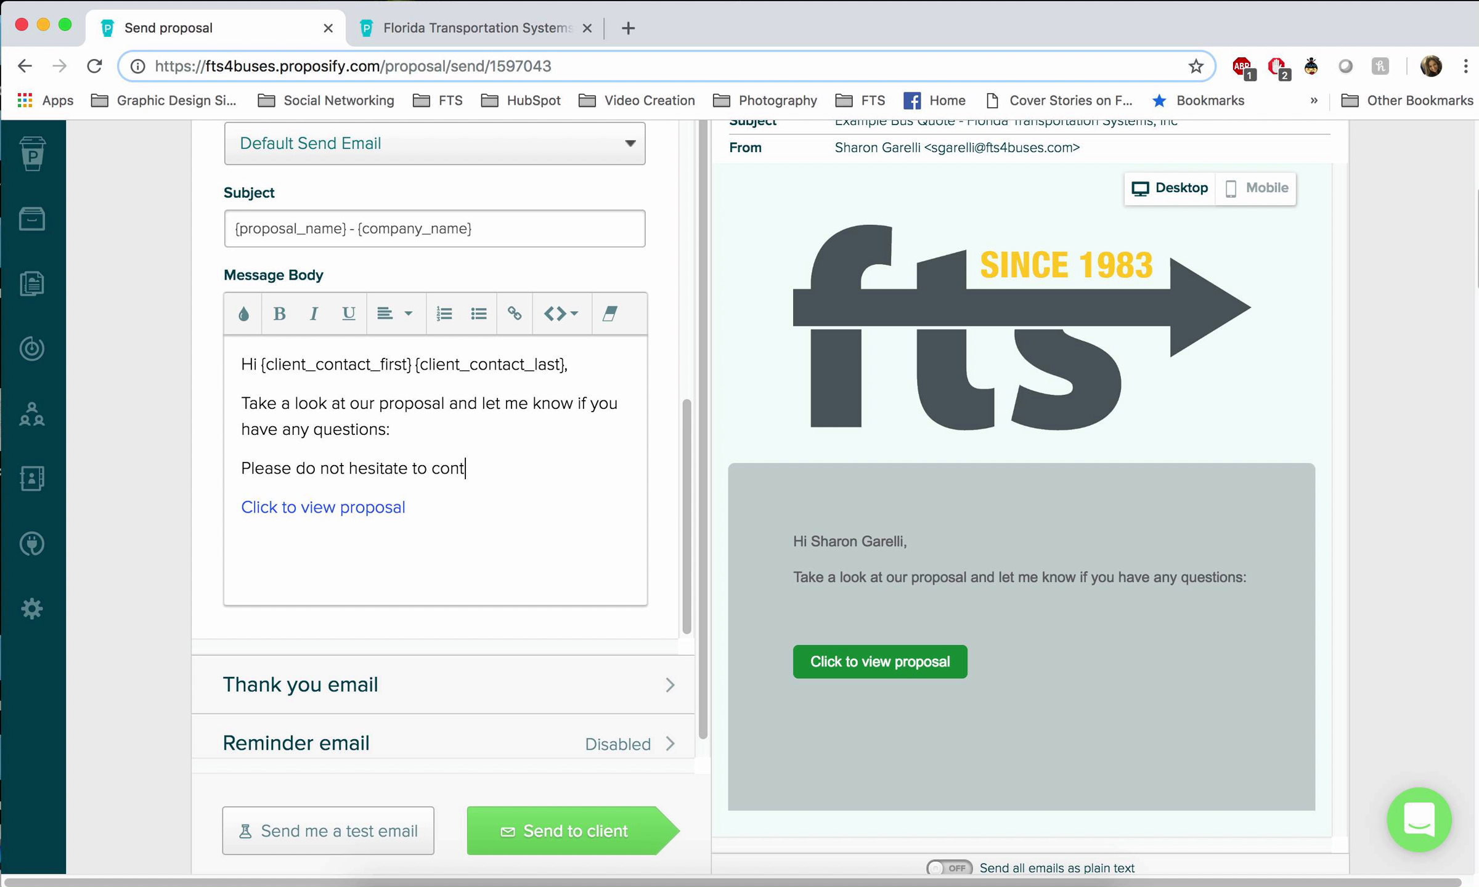
text(act me with any addiotion)
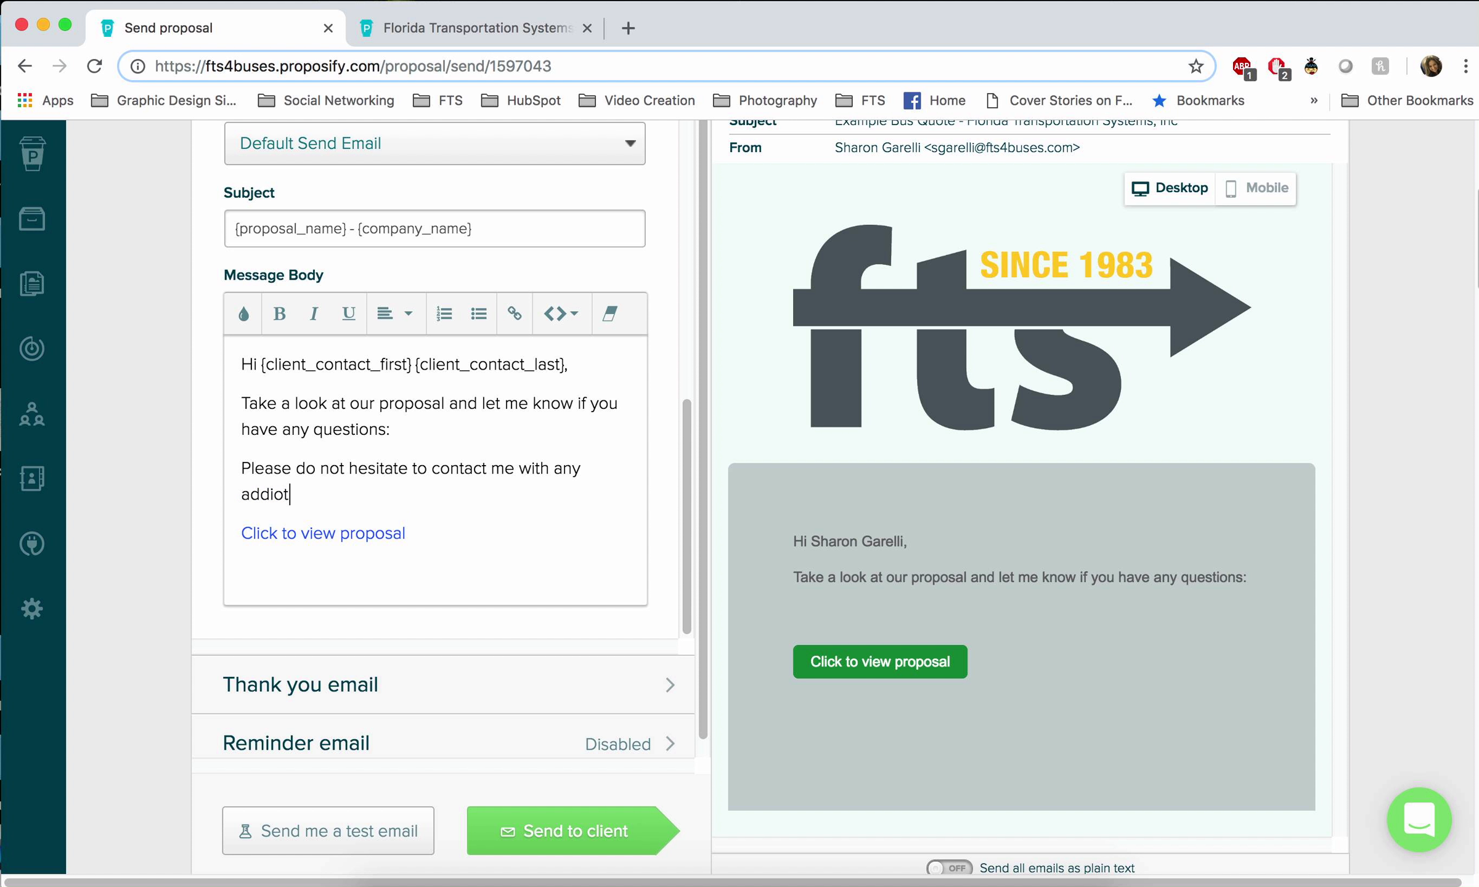
key(BackSpace)
key(BackSpace)
key(BackSpace)
key(BackSpace)
key(BackSpace)
text(tion)
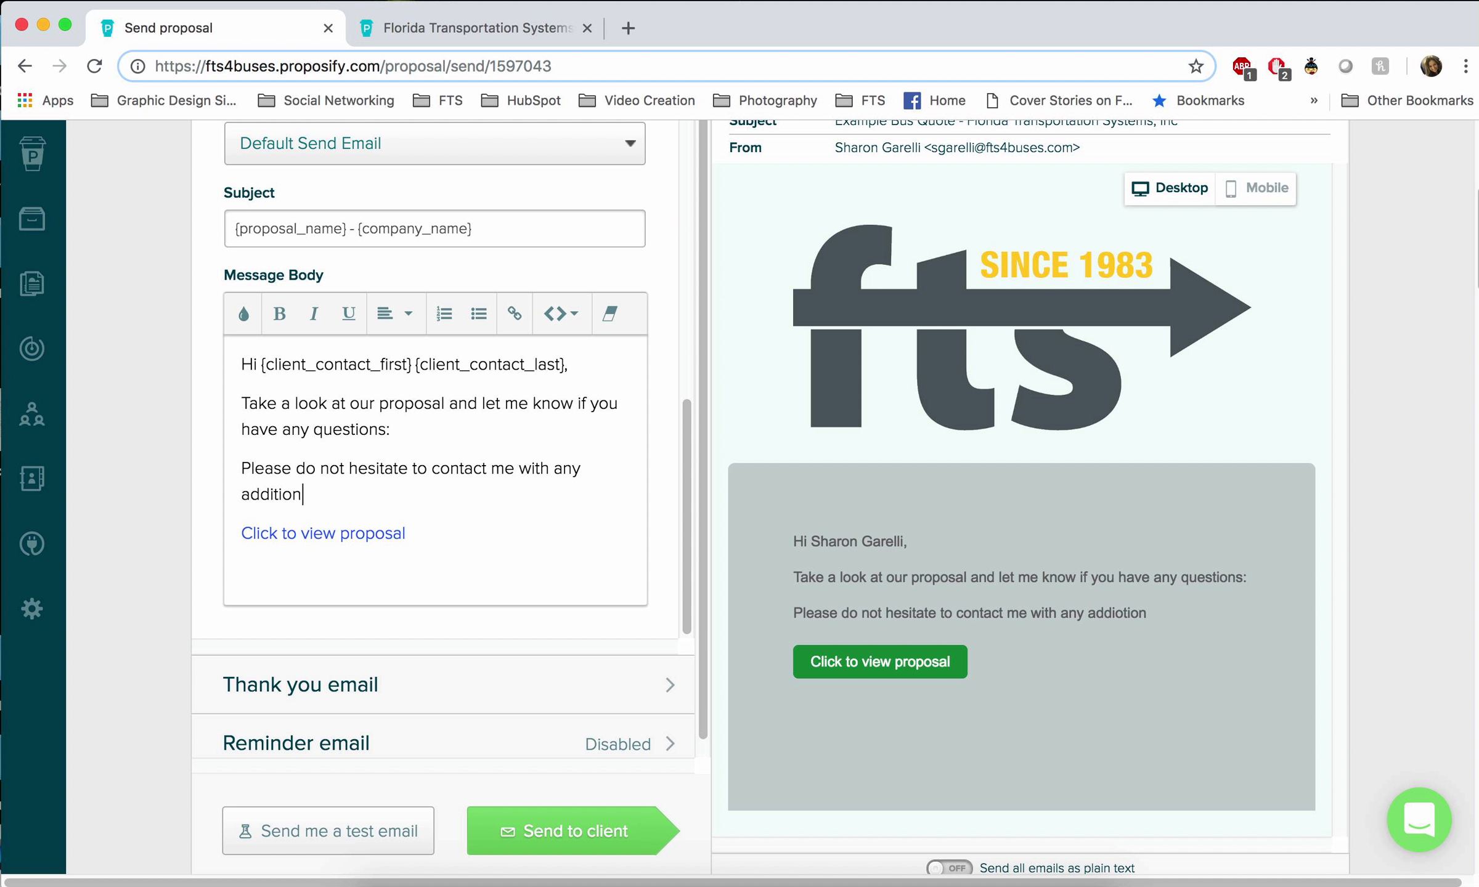
text(al questions or concerns.)
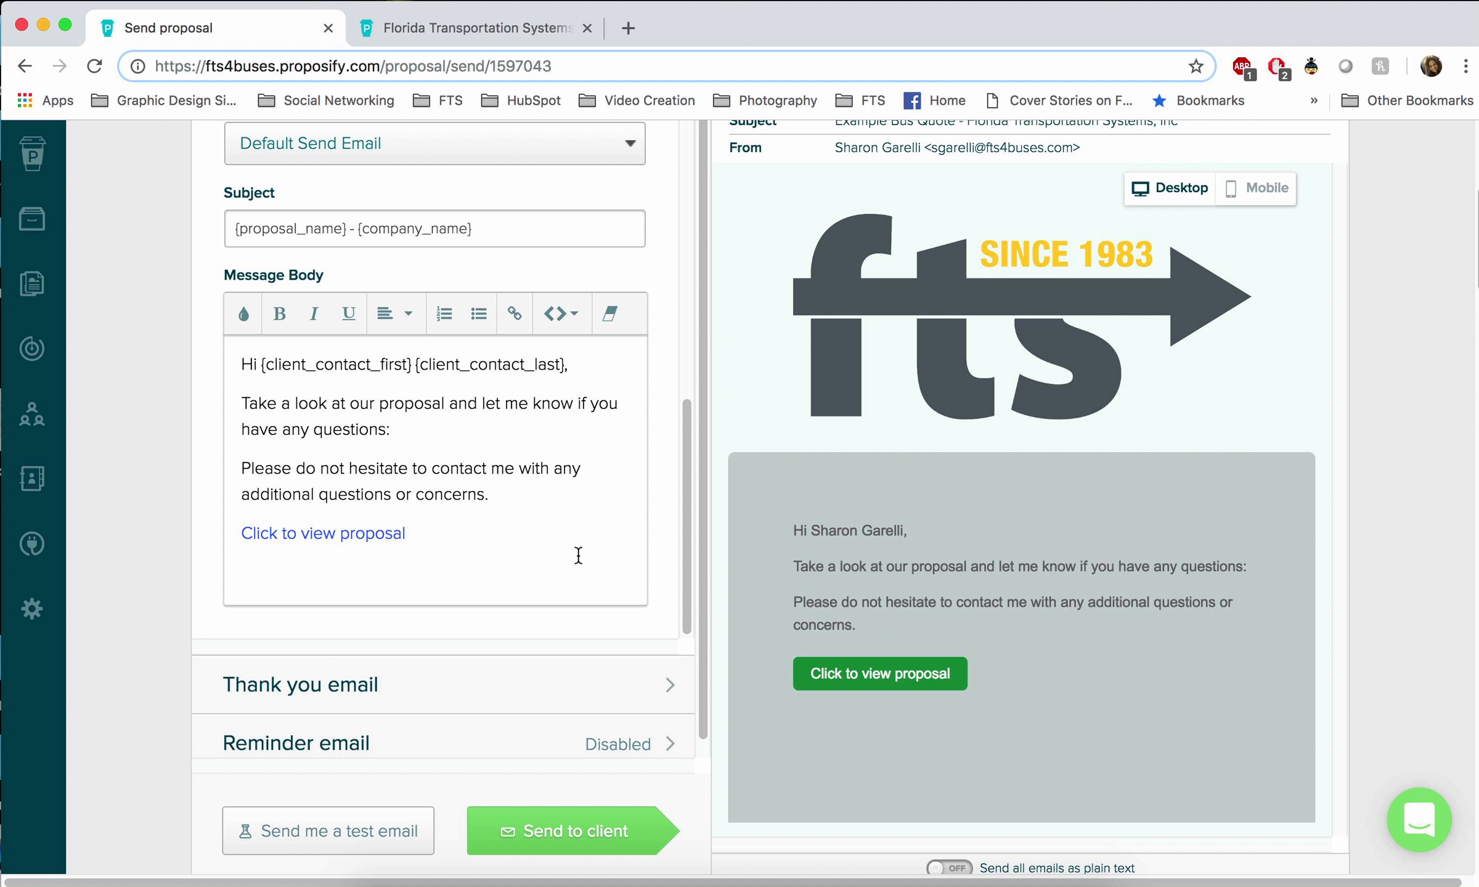
- Try a client reminder email set to 4 days, and switch the reminder back off
scroll(510, 692, down, 1)
scroll(524, 684, down, 5)
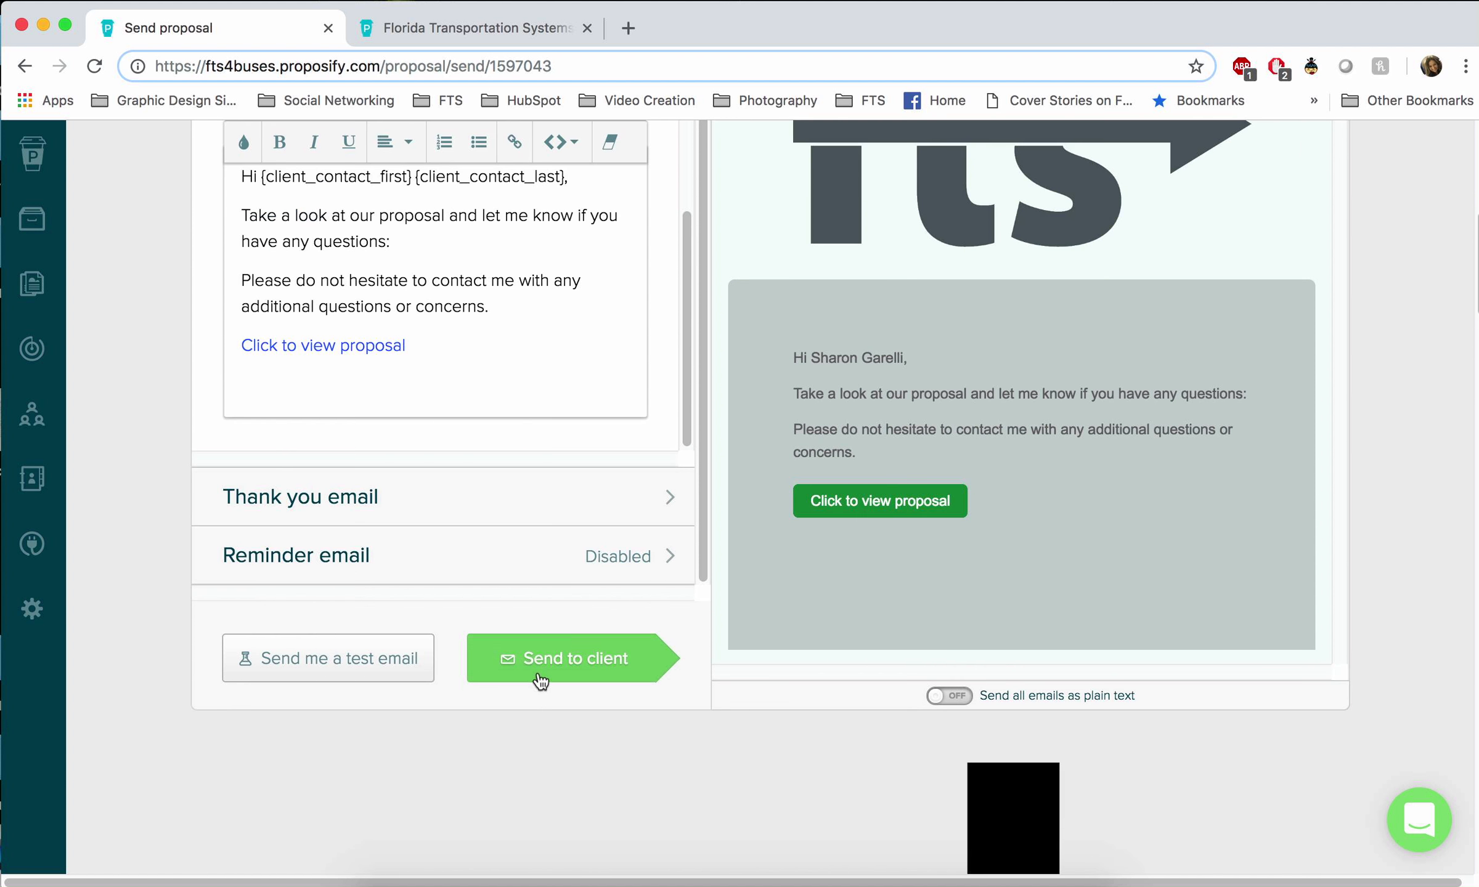
click(670, 402)
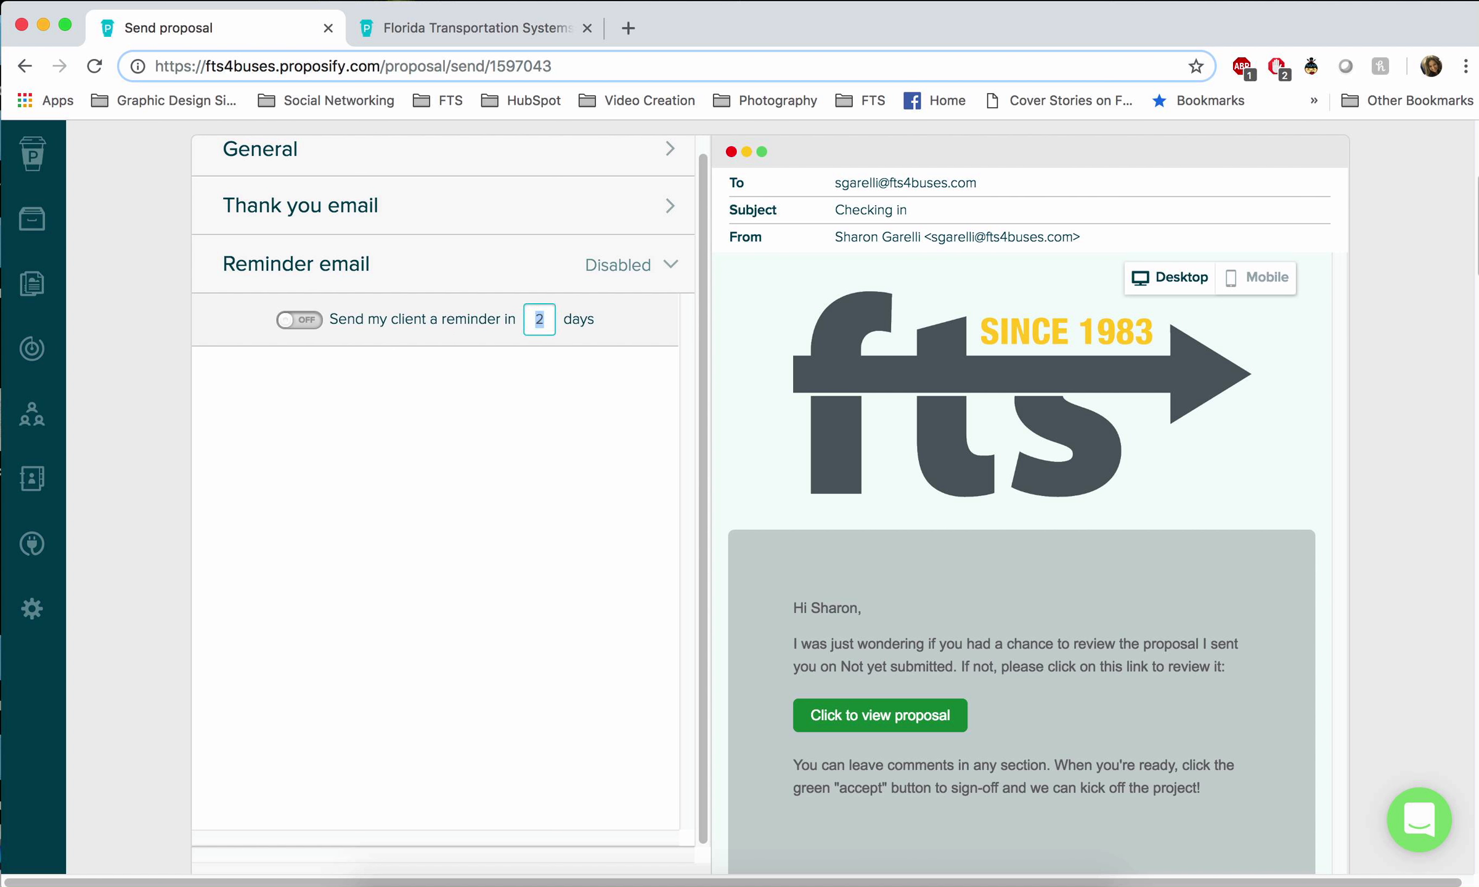
key(Up)
text(4)
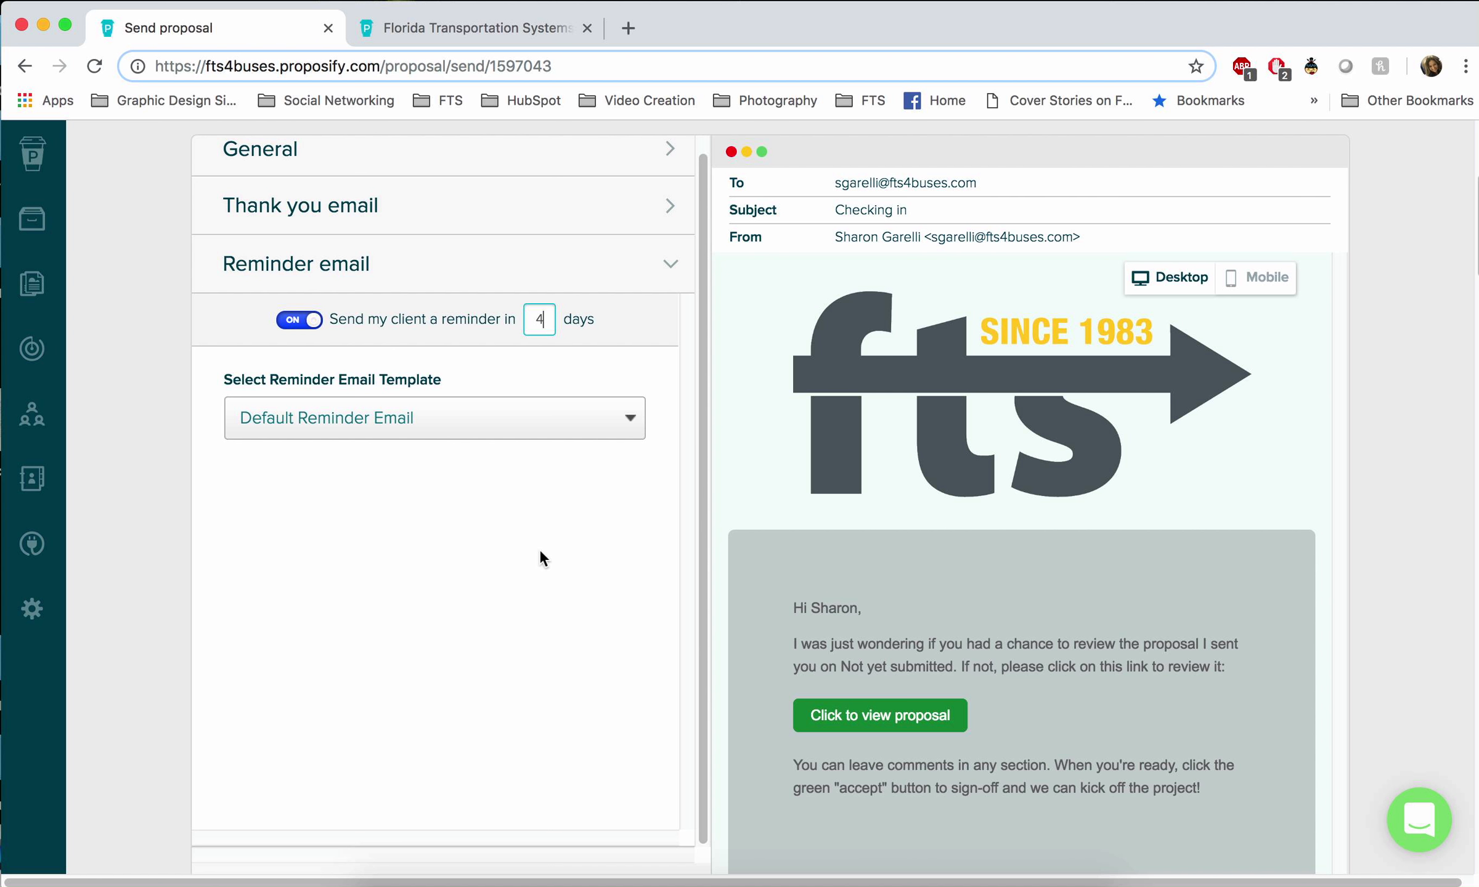
click(308, 325)
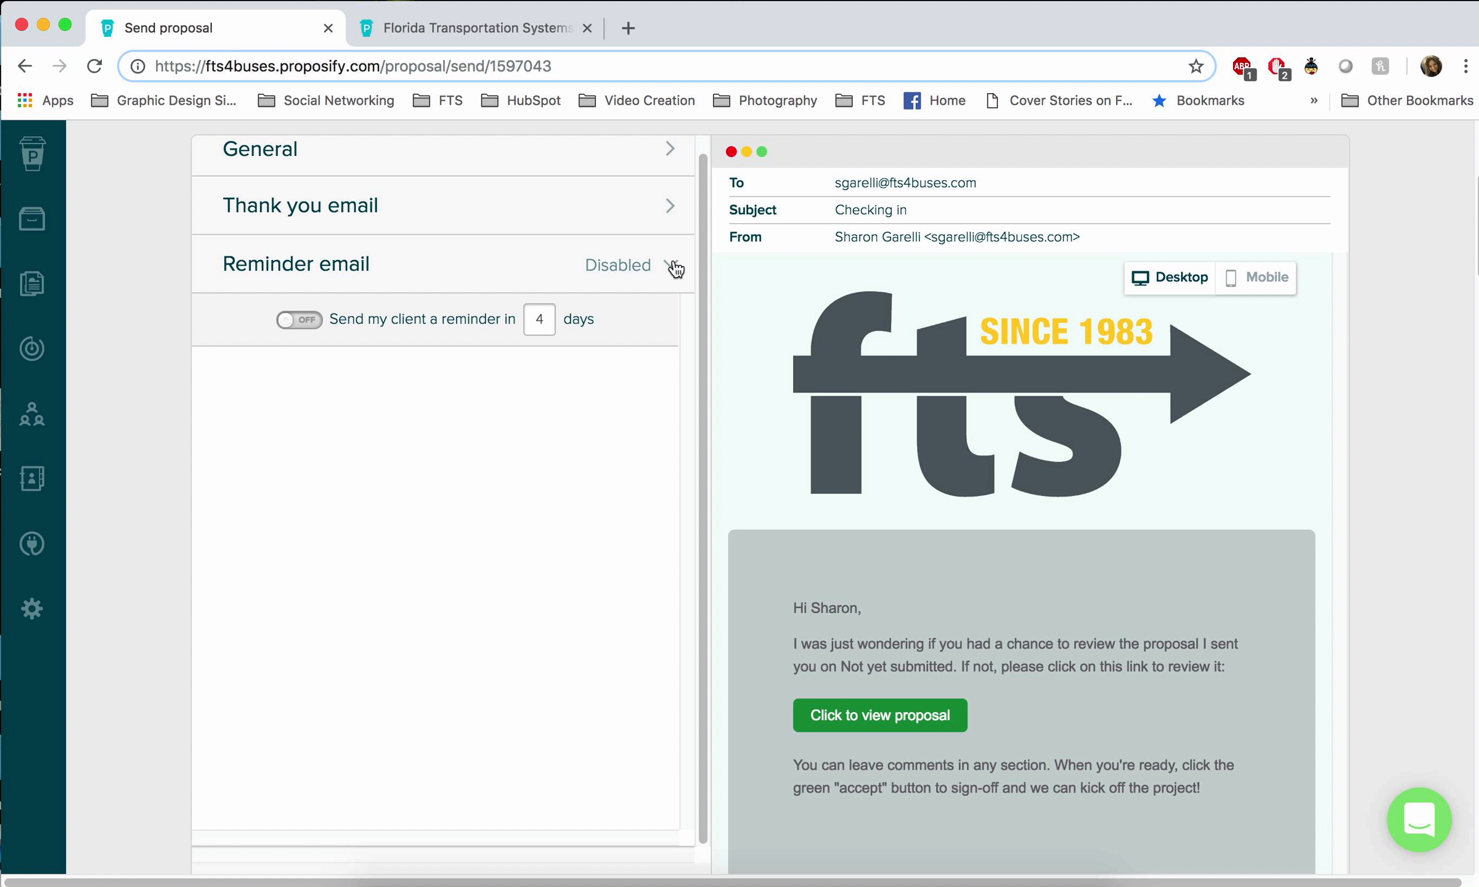
- Send the proposal email to the client and confirm the submission
scroll(515, 576, down, 5)
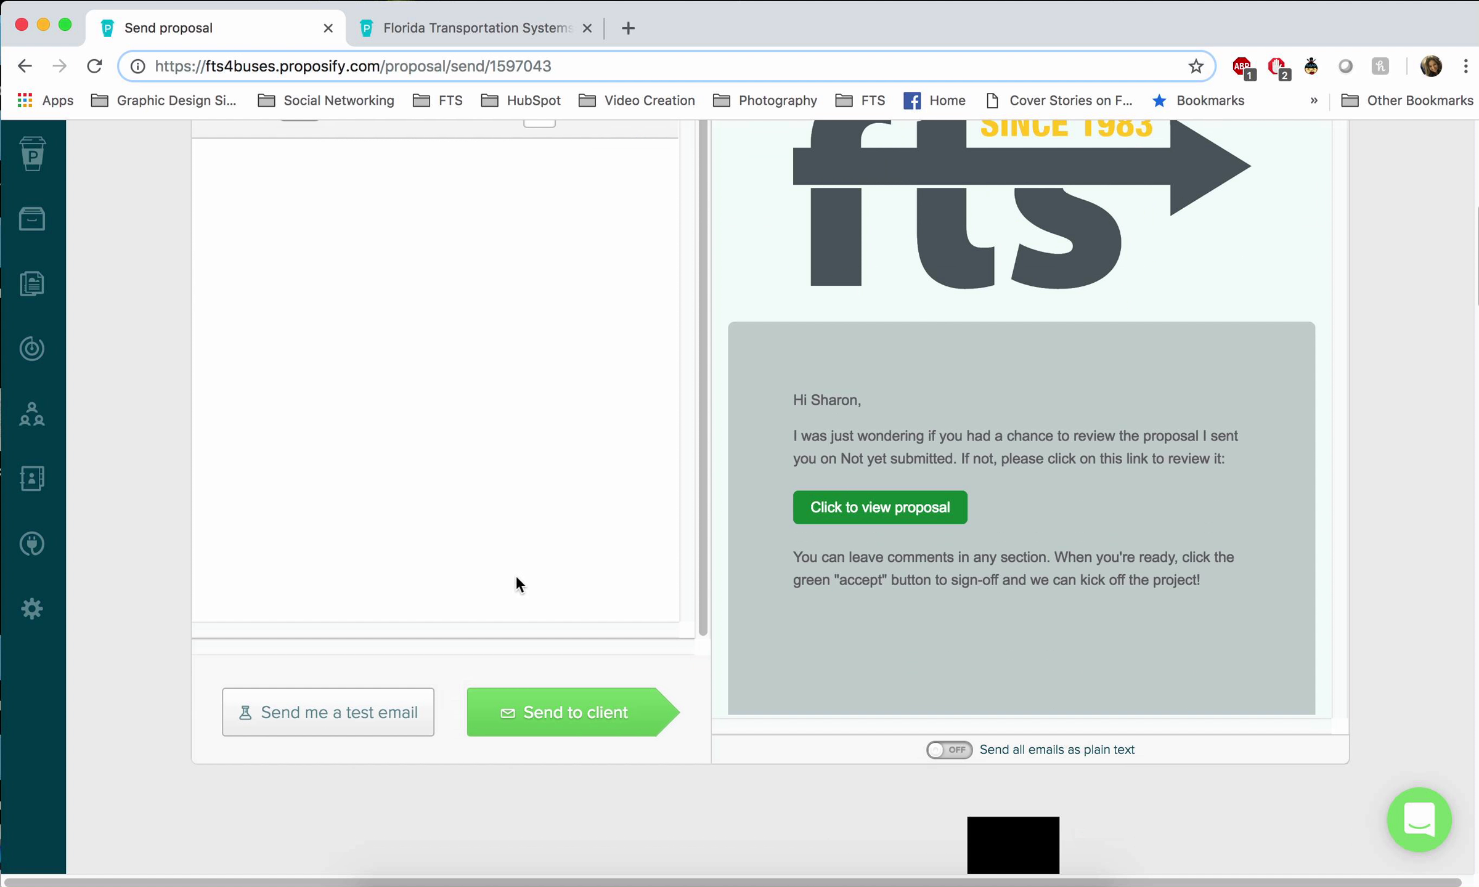
click(567, 715)
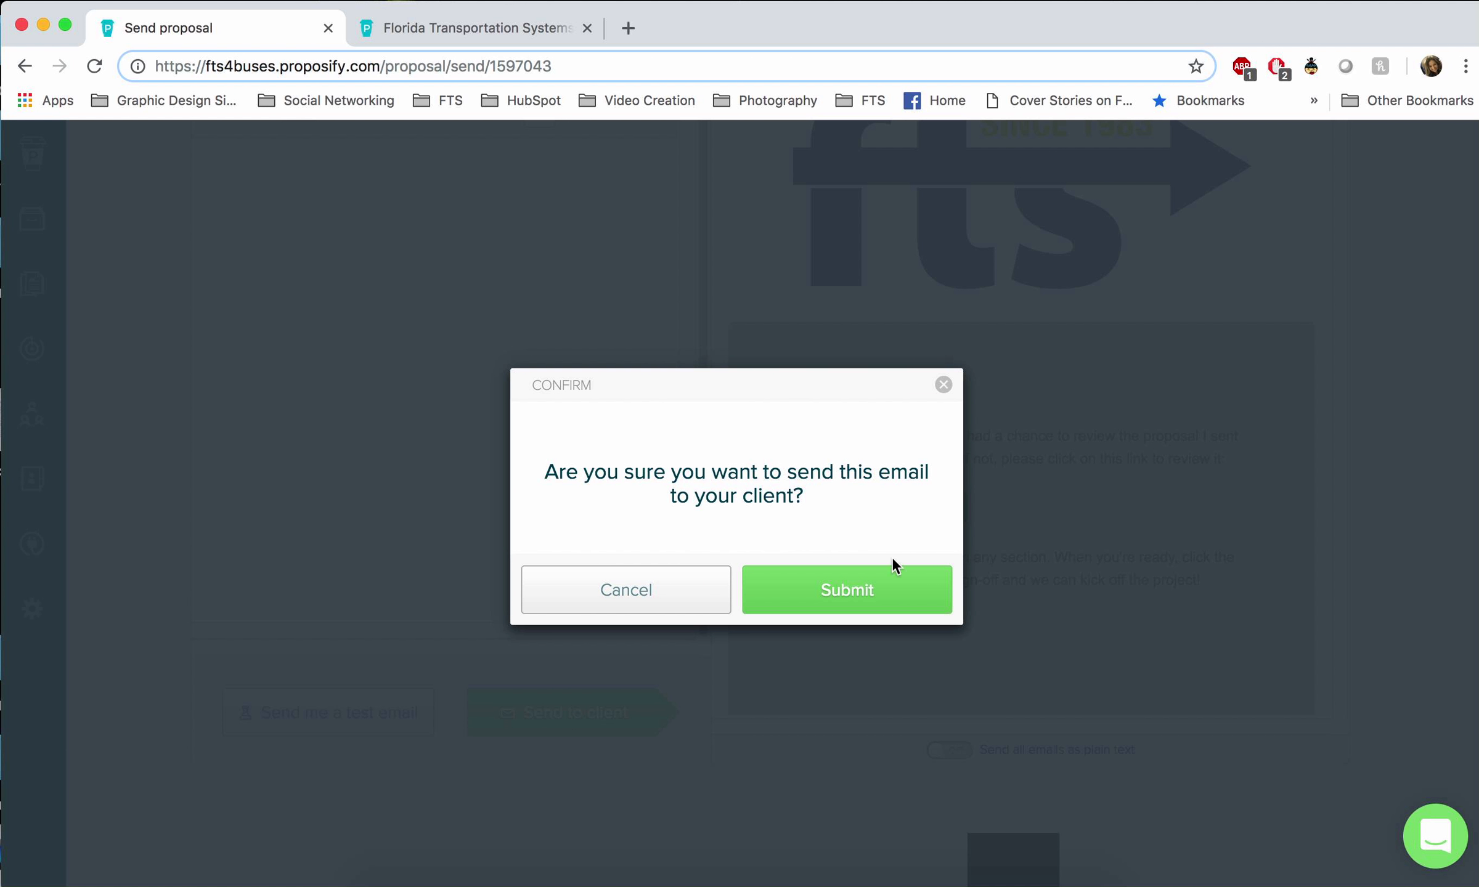
click(854, 590)
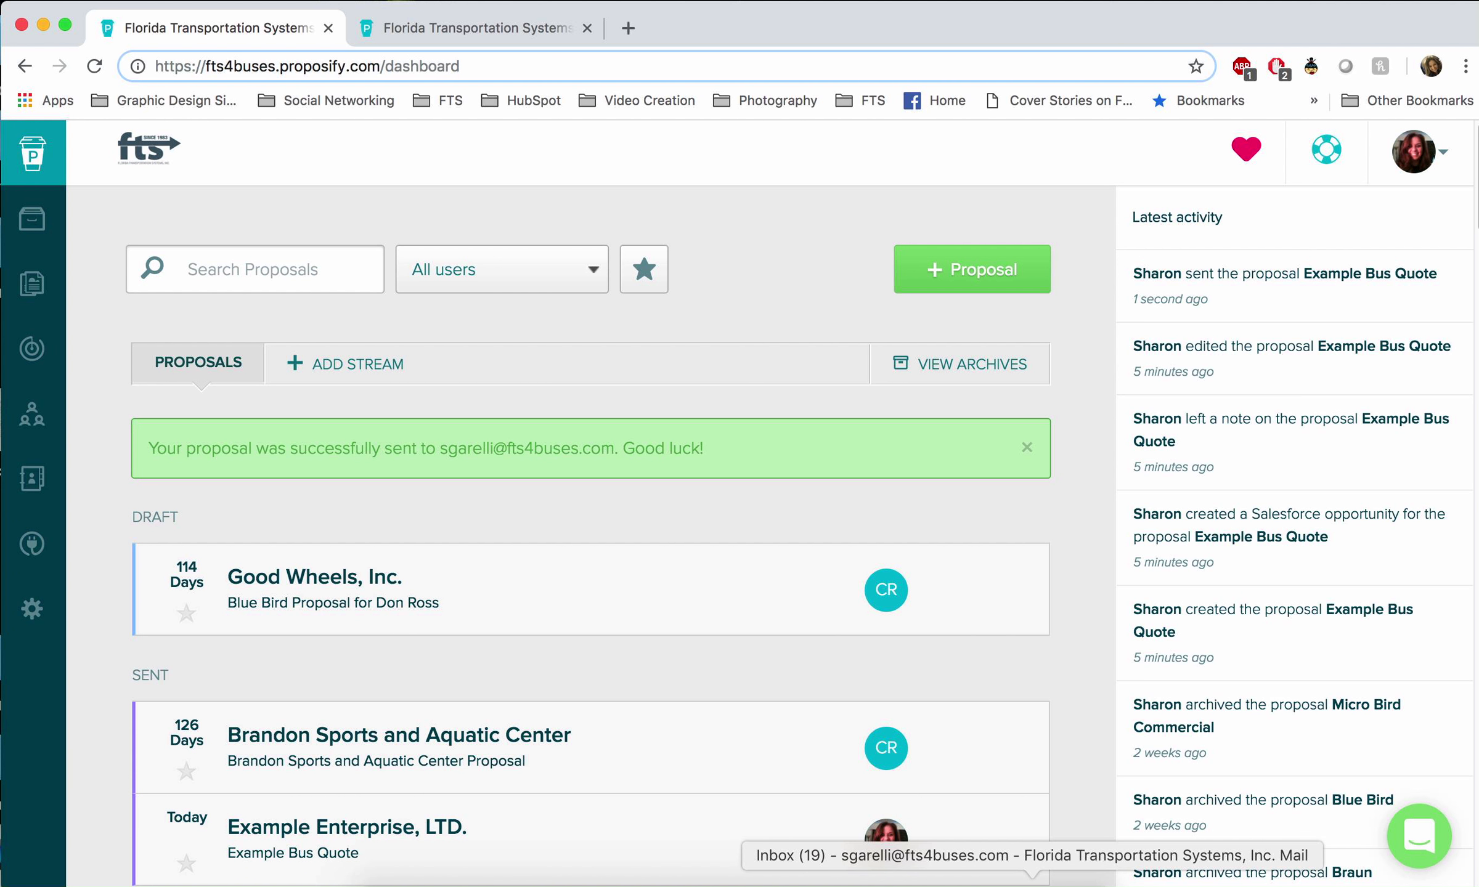
- Switch to the Gmail inbox, refresh it, and open and read the "Example Bus Quote - Florida Transportation Systems, Inc" email down to its proposal link
click(1032, 883)
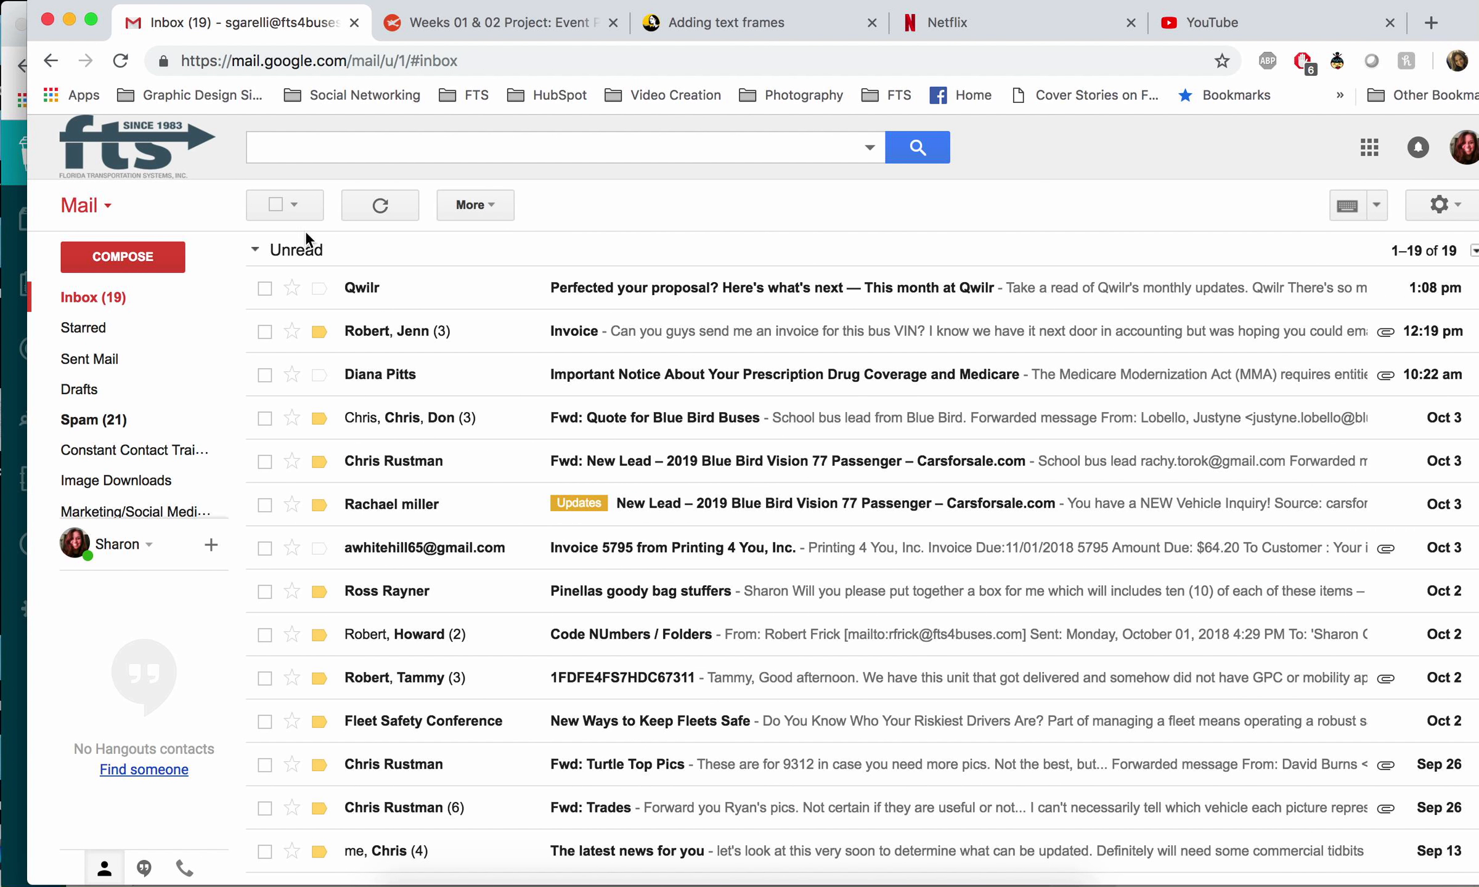
click(380, 206)
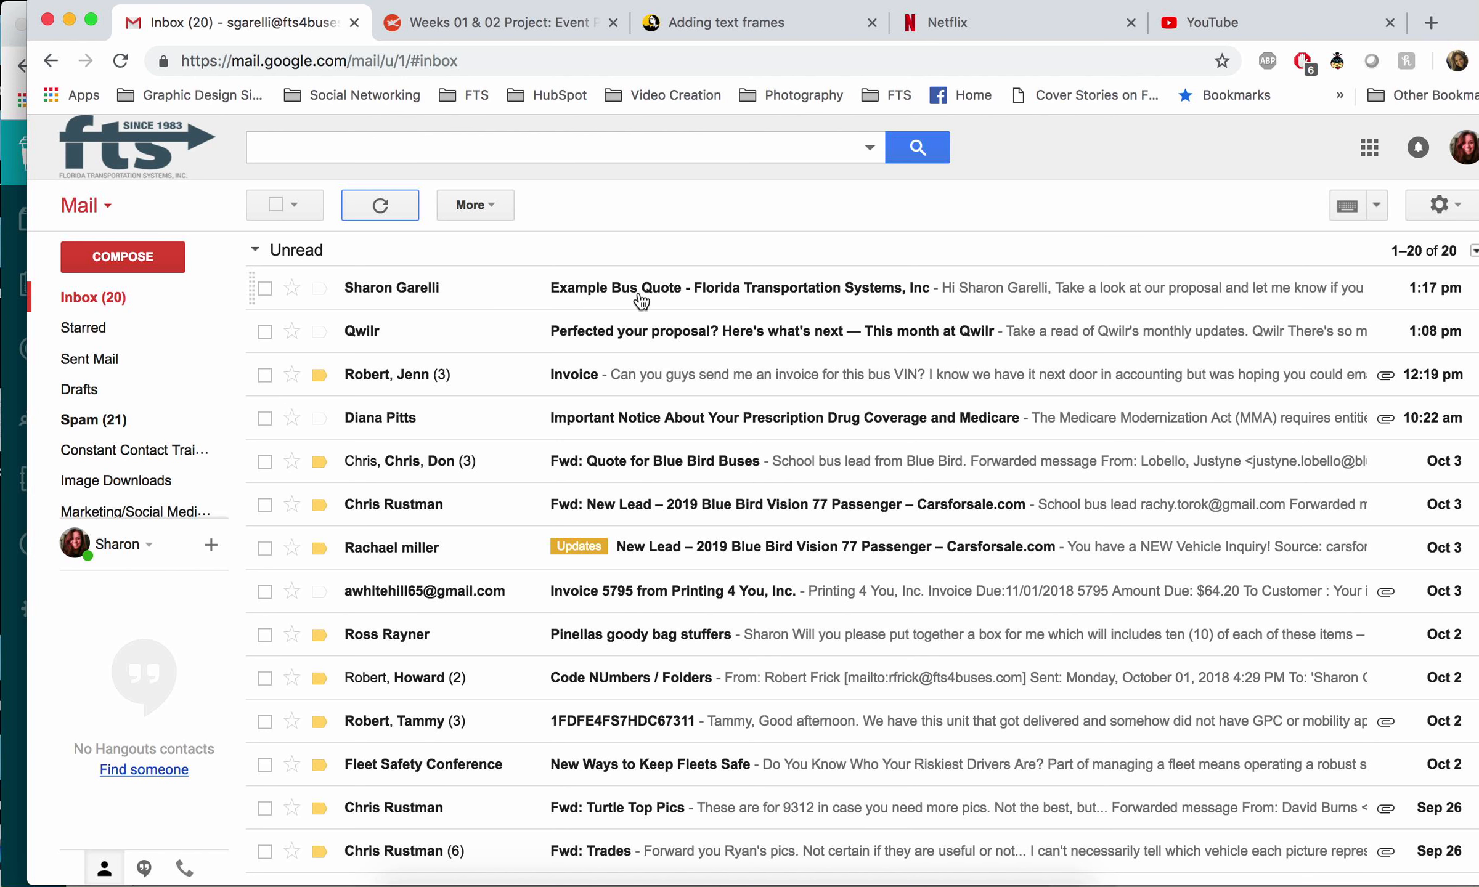
click(638, 295)
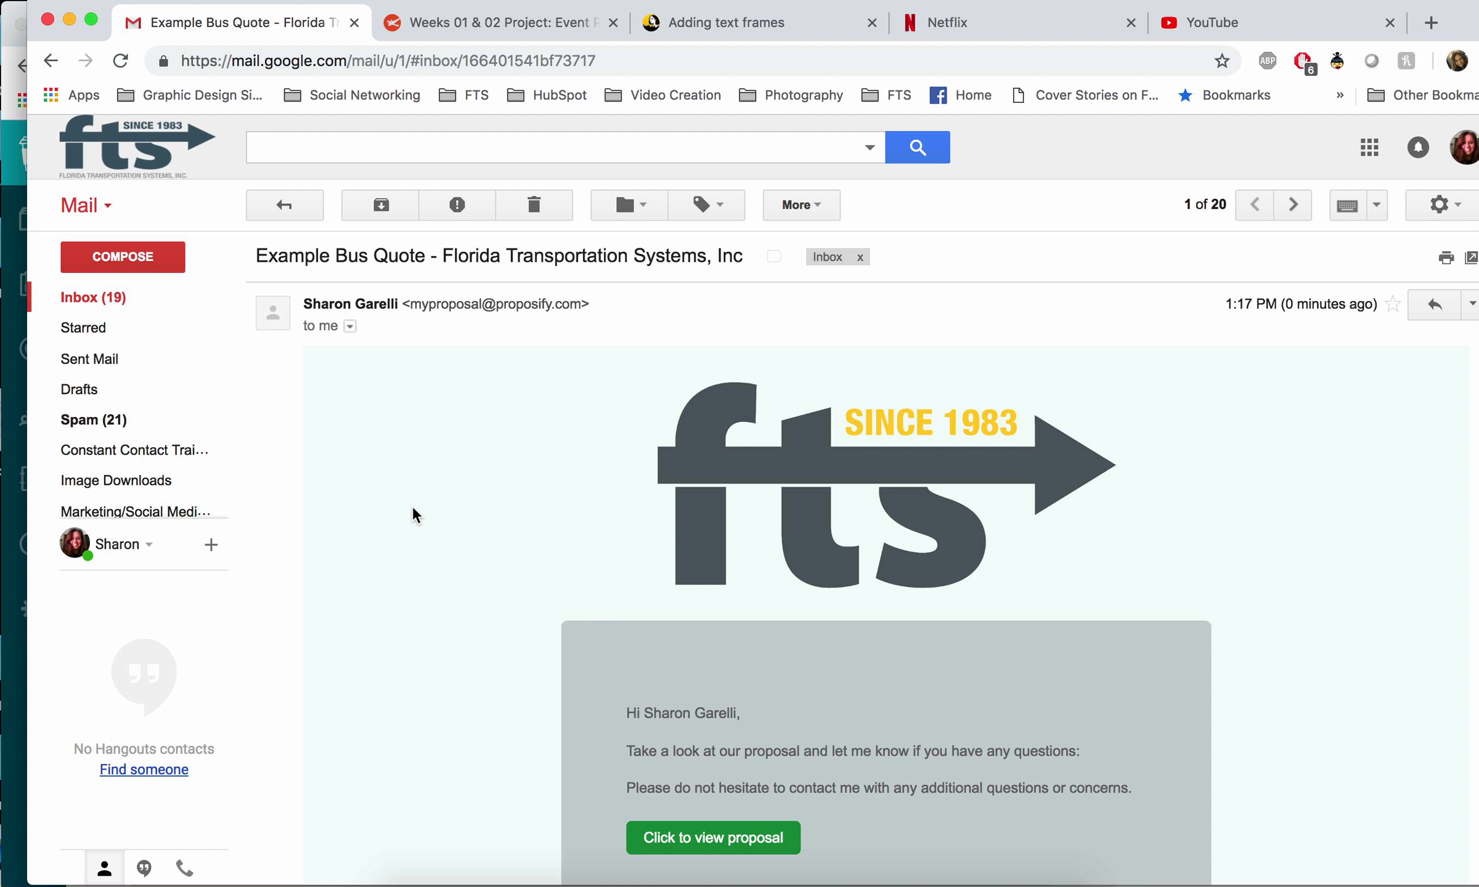
scroll(412, 506, down, 5)
scroll(438, 509, down, 5)
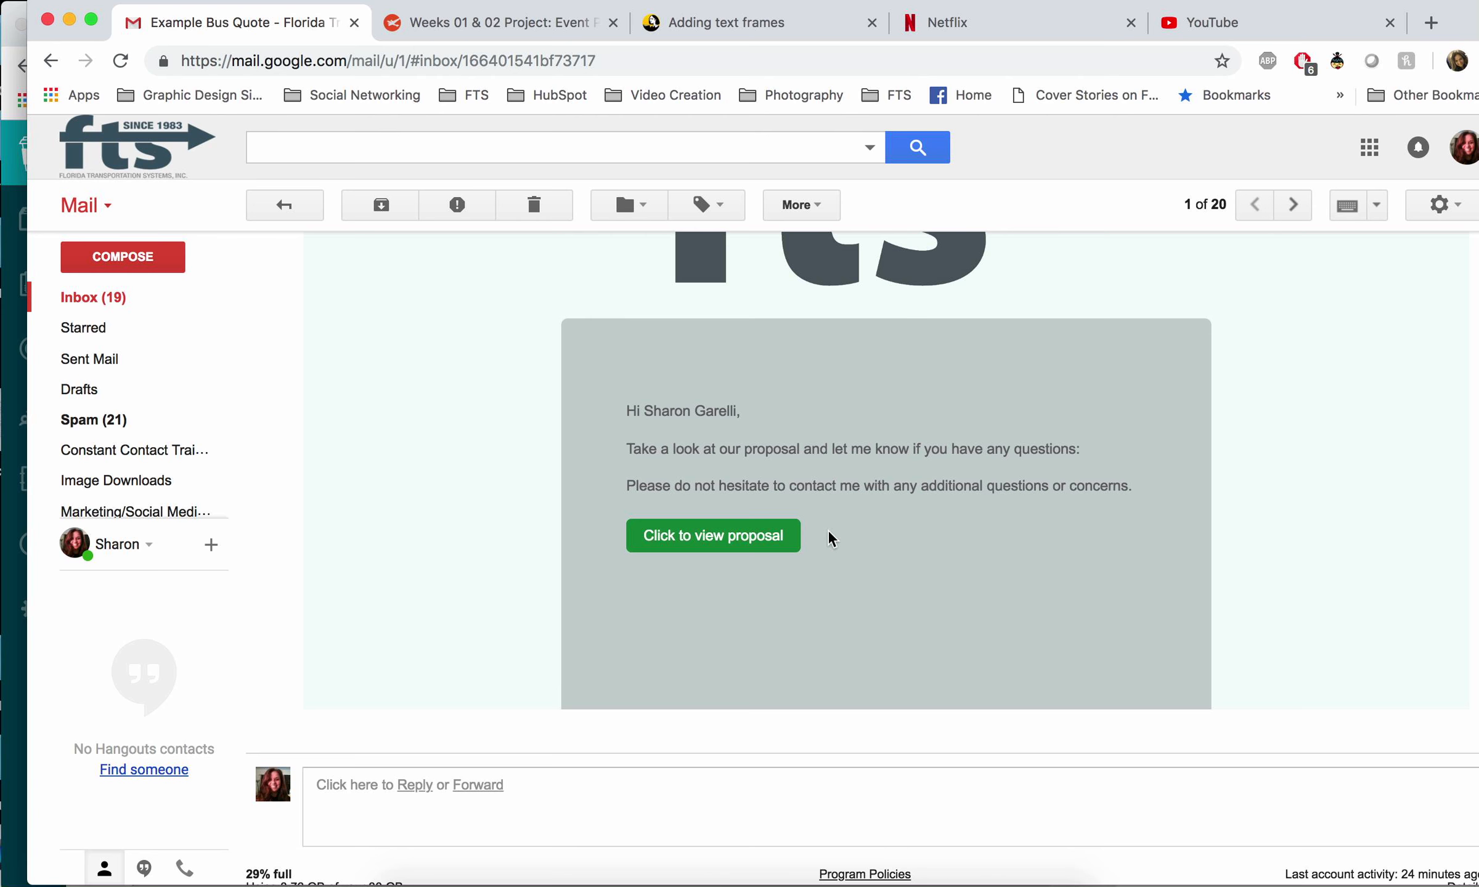
- Open the proposal from the link in the email and review its cover and the dated cover letter
click(724, 537)
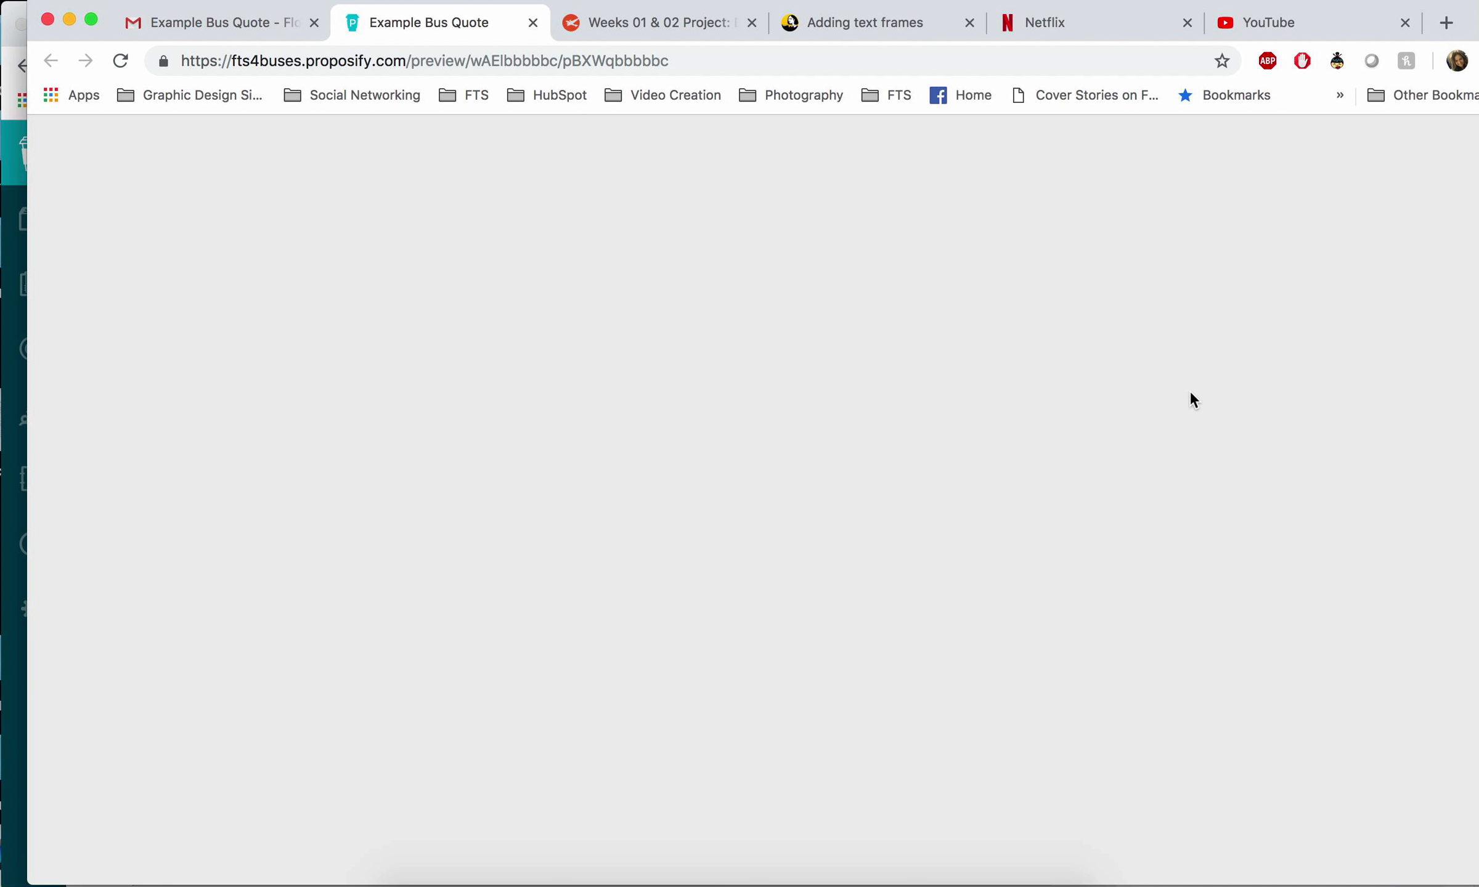
scroll(1165, 390, down, 5)
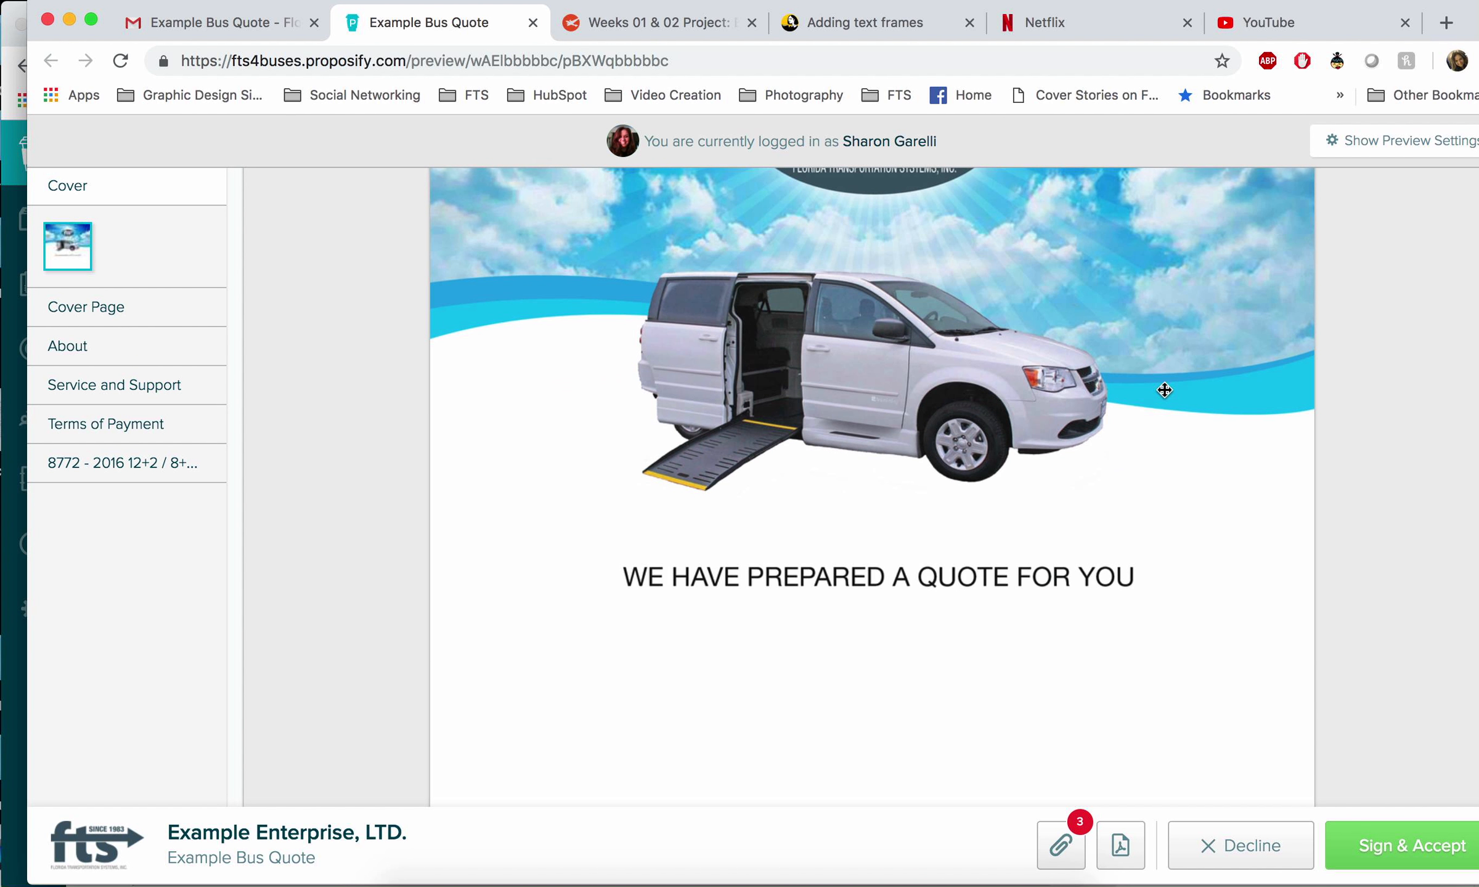
scroll(1164, 390, down, 7)
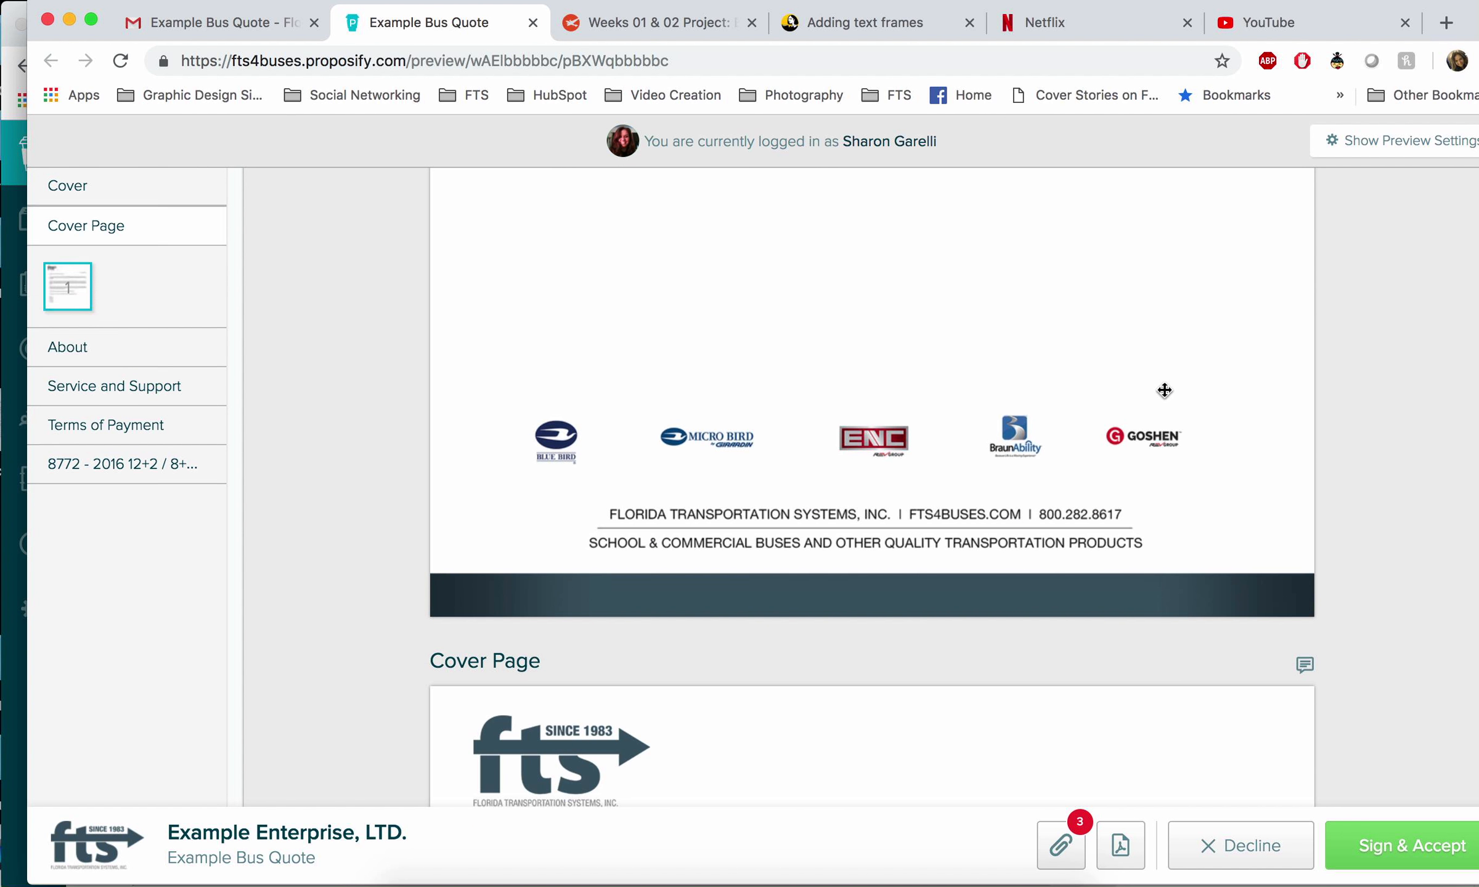
scroll(1164, 390, down, 10)
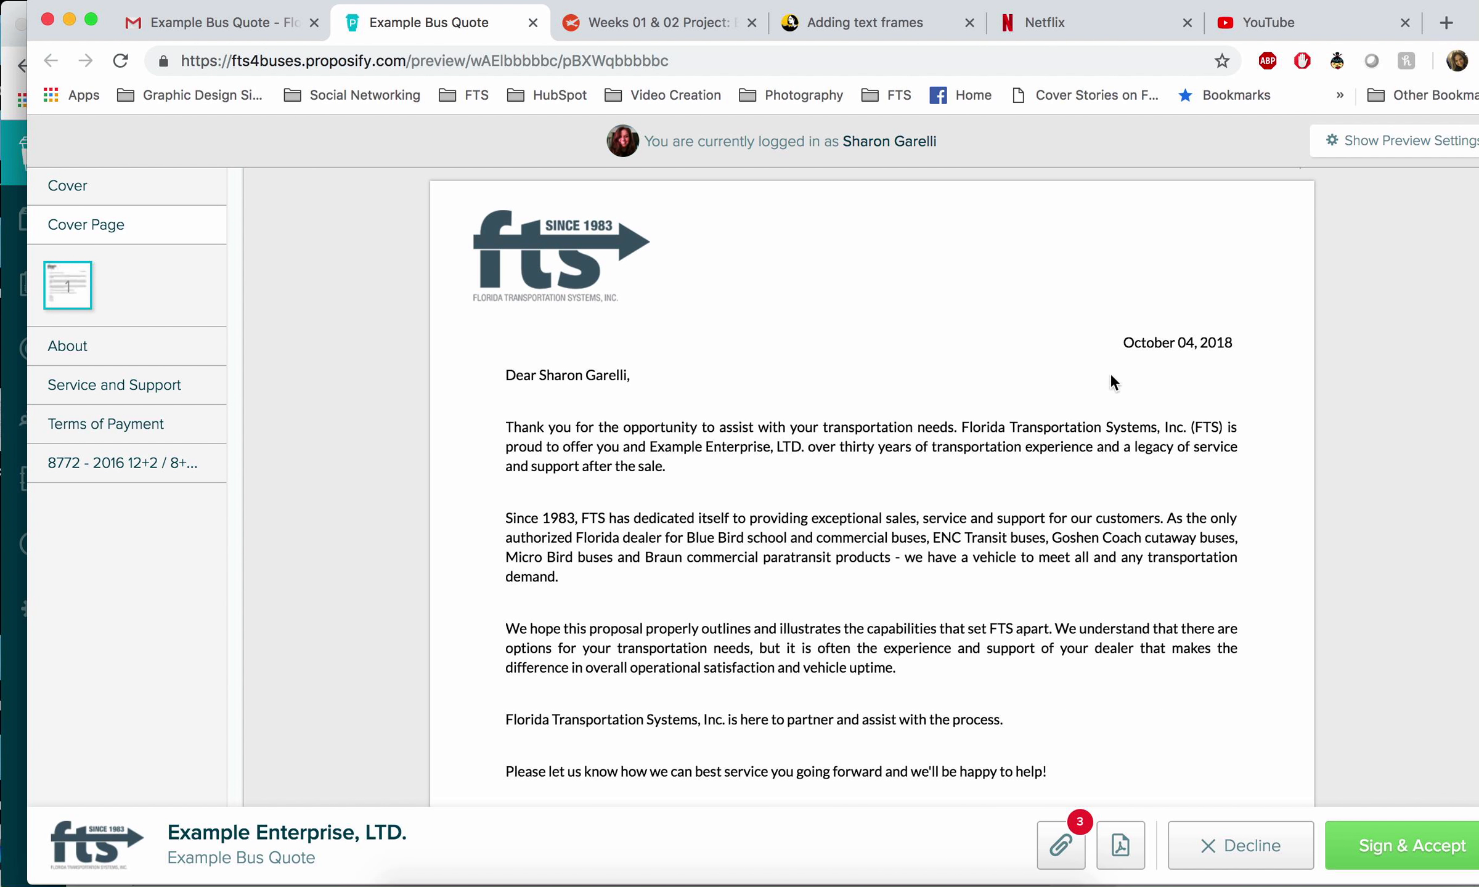
drag(1112, 342, 1218, 340)
click(960, 364)
scroll(1011, 402, down, 1)
scroll(1011, 402, down, 15)
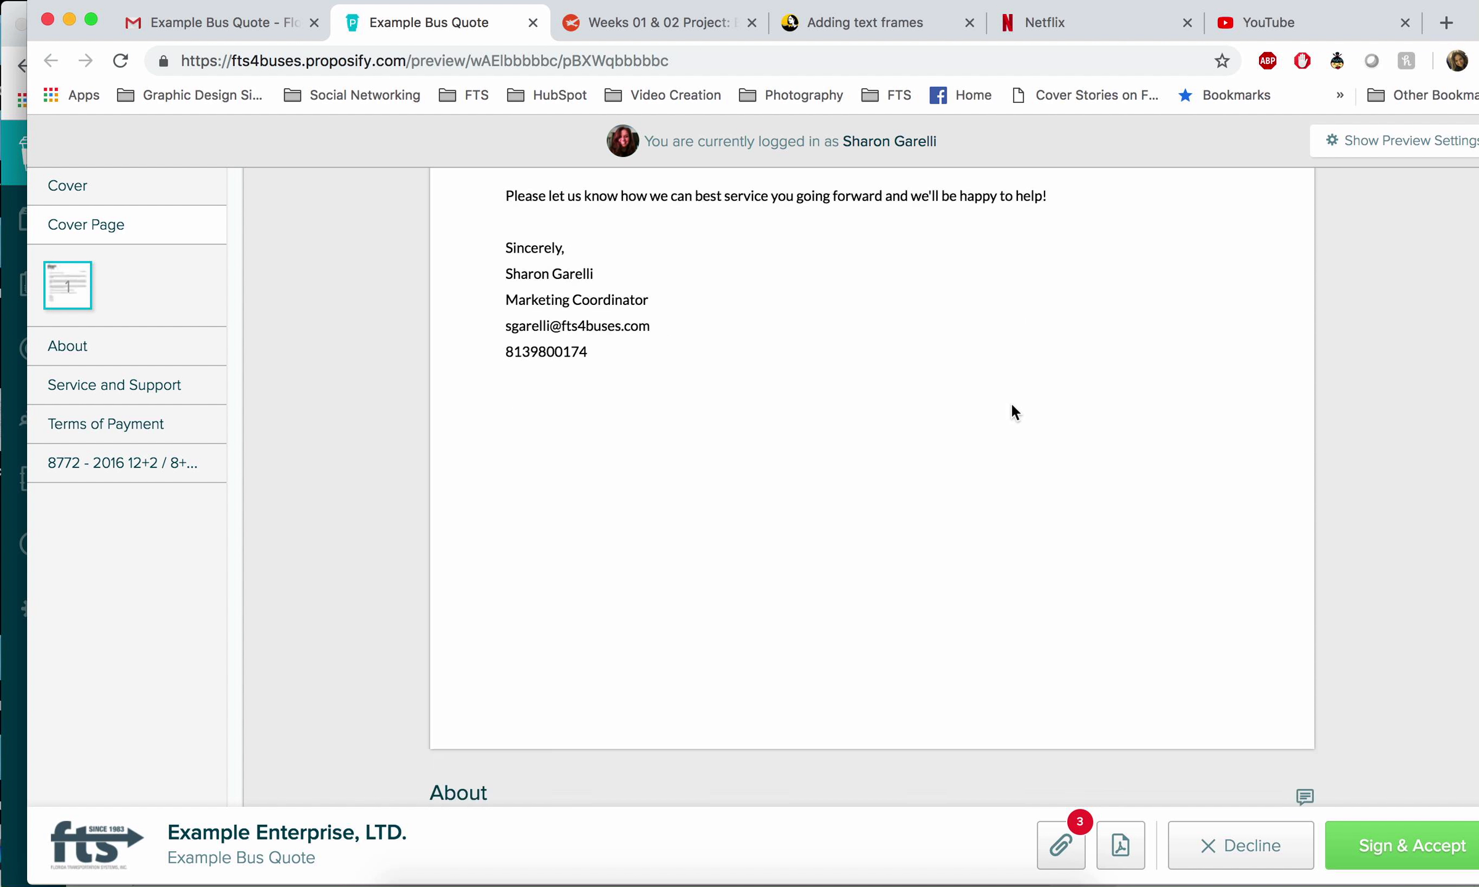
- Review the proposal's About, Service and Support, Terms of Payment and 2016 Micro Bird G5 specification pages down to the signature line
scroll(1011, 402, down, 10)
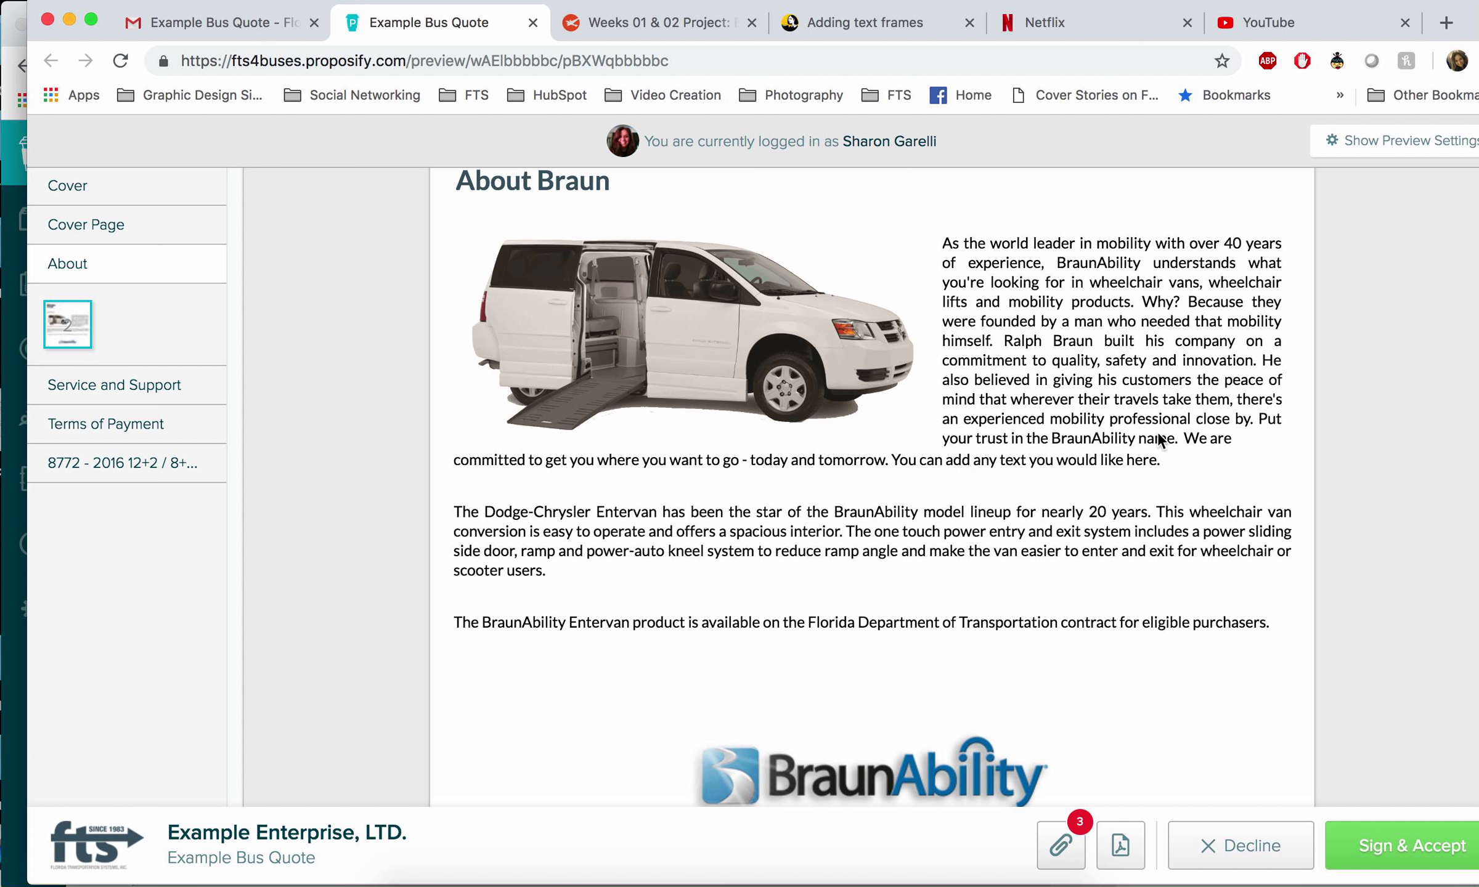
scroll(1158, 430, down, 20)
scroll(1158, 440, down, 20)
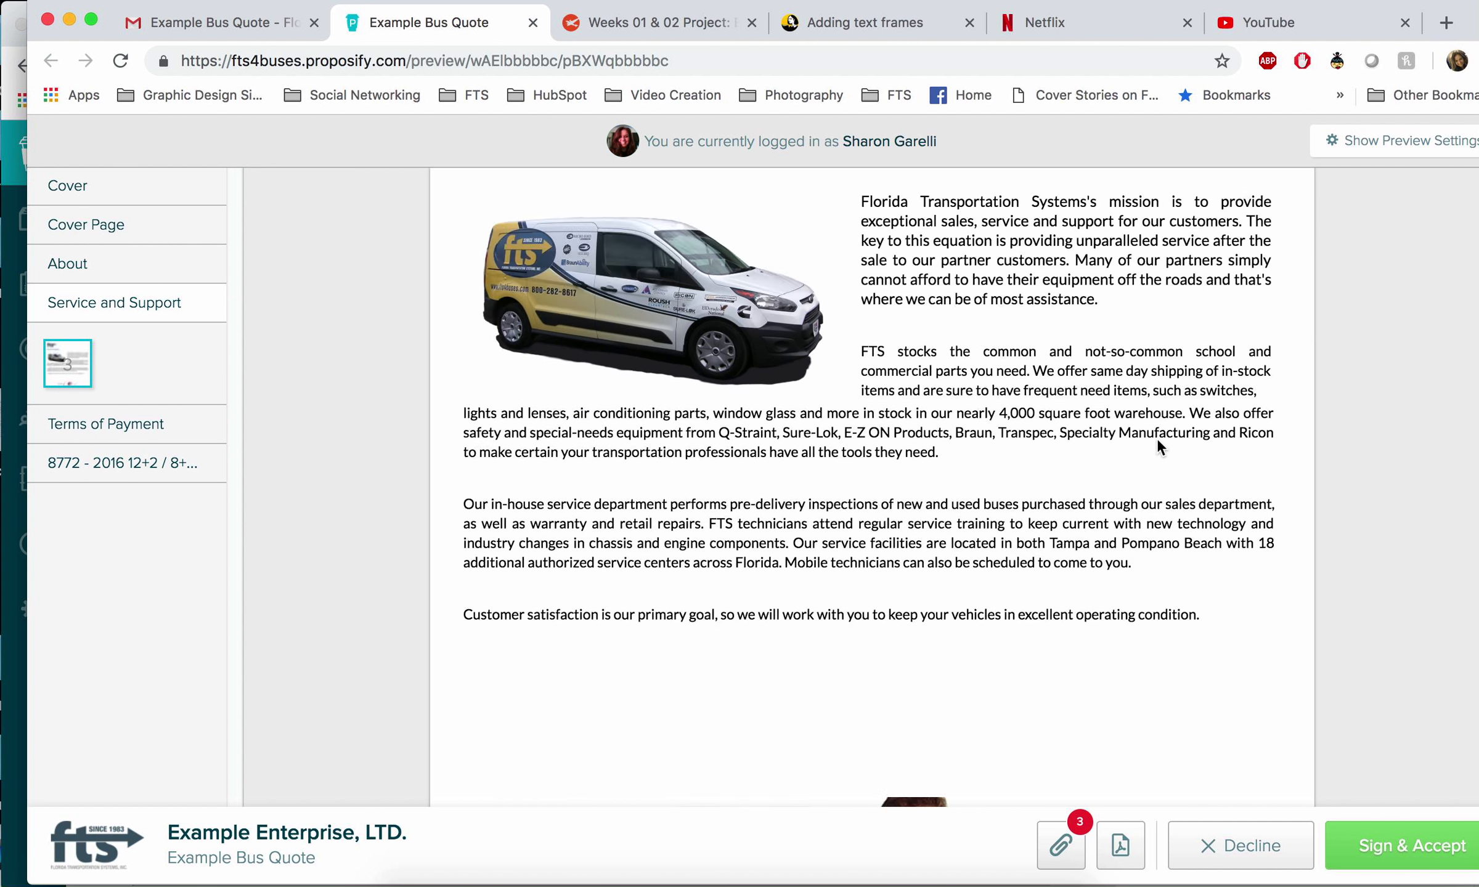
scroll(1157, 441, down, 5)
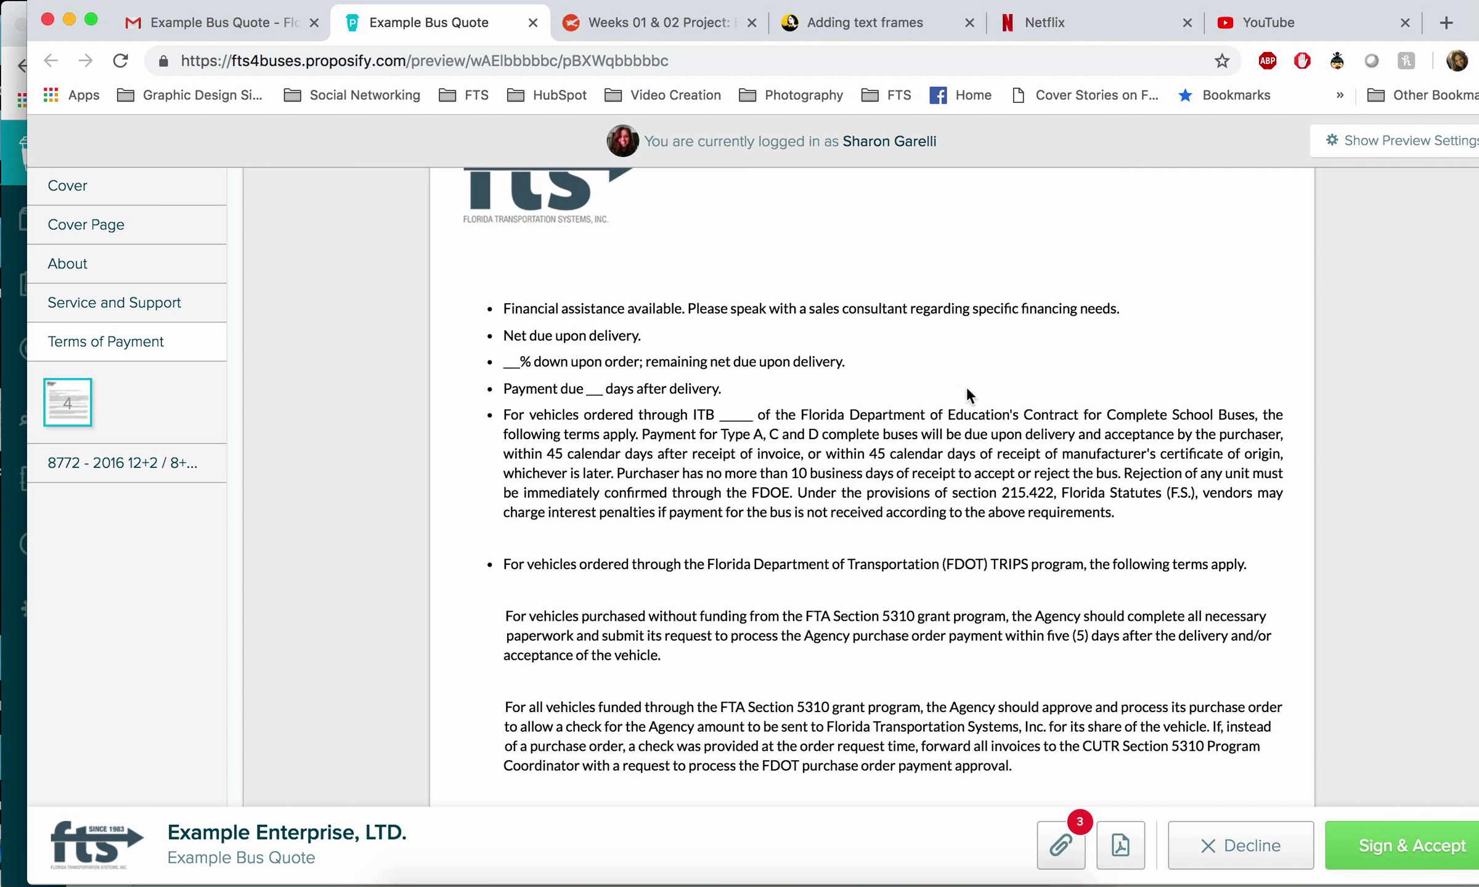
scroll(1038, 360, down, 20)
scroll(1038, 363, down, 5)
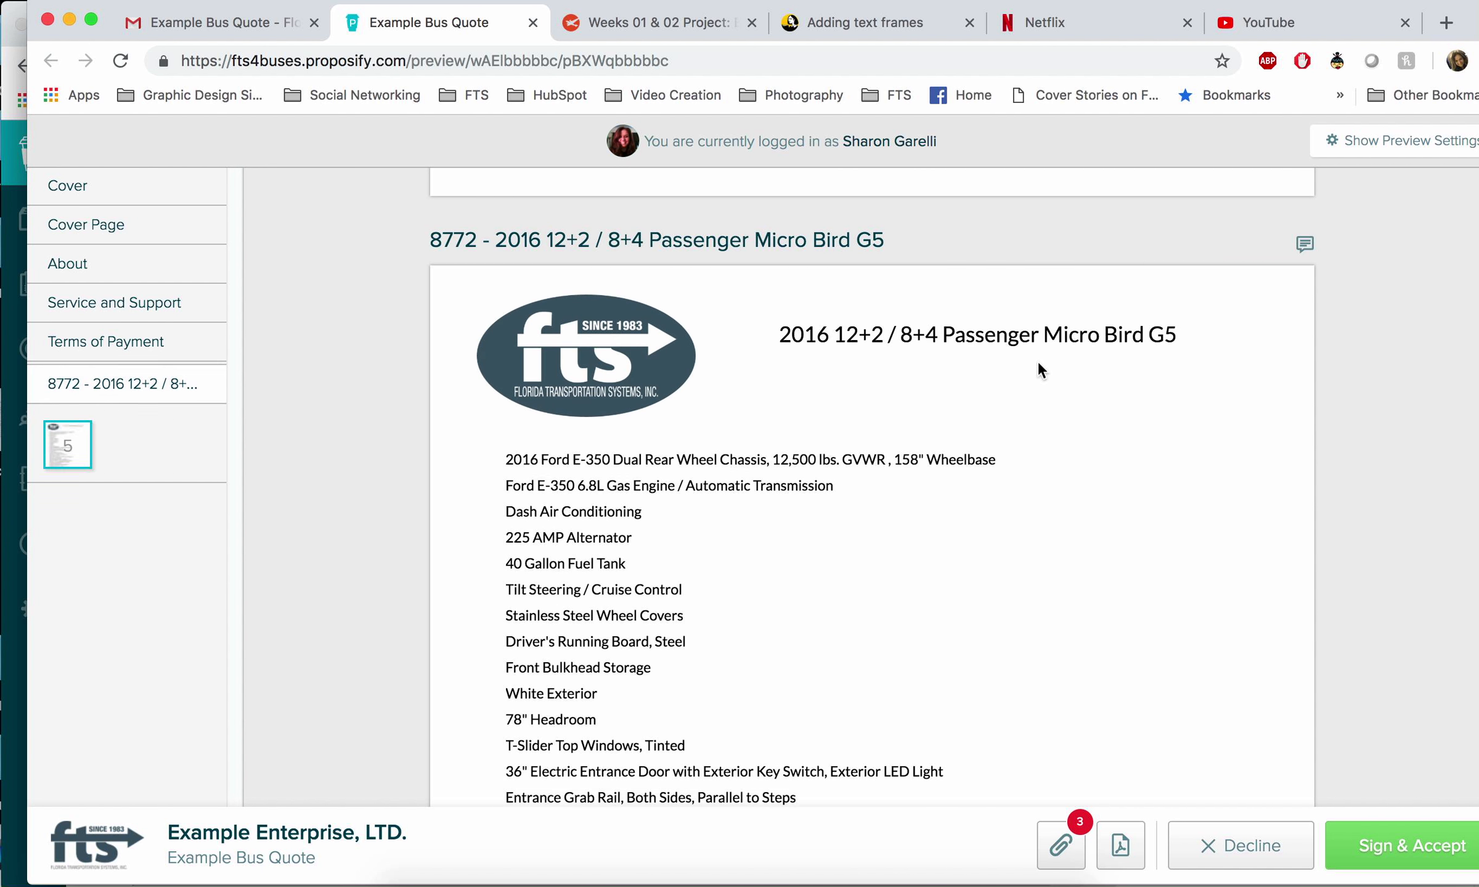
scroll(1042, 367, down, 10)
scroll(1043, 369, down, 3)
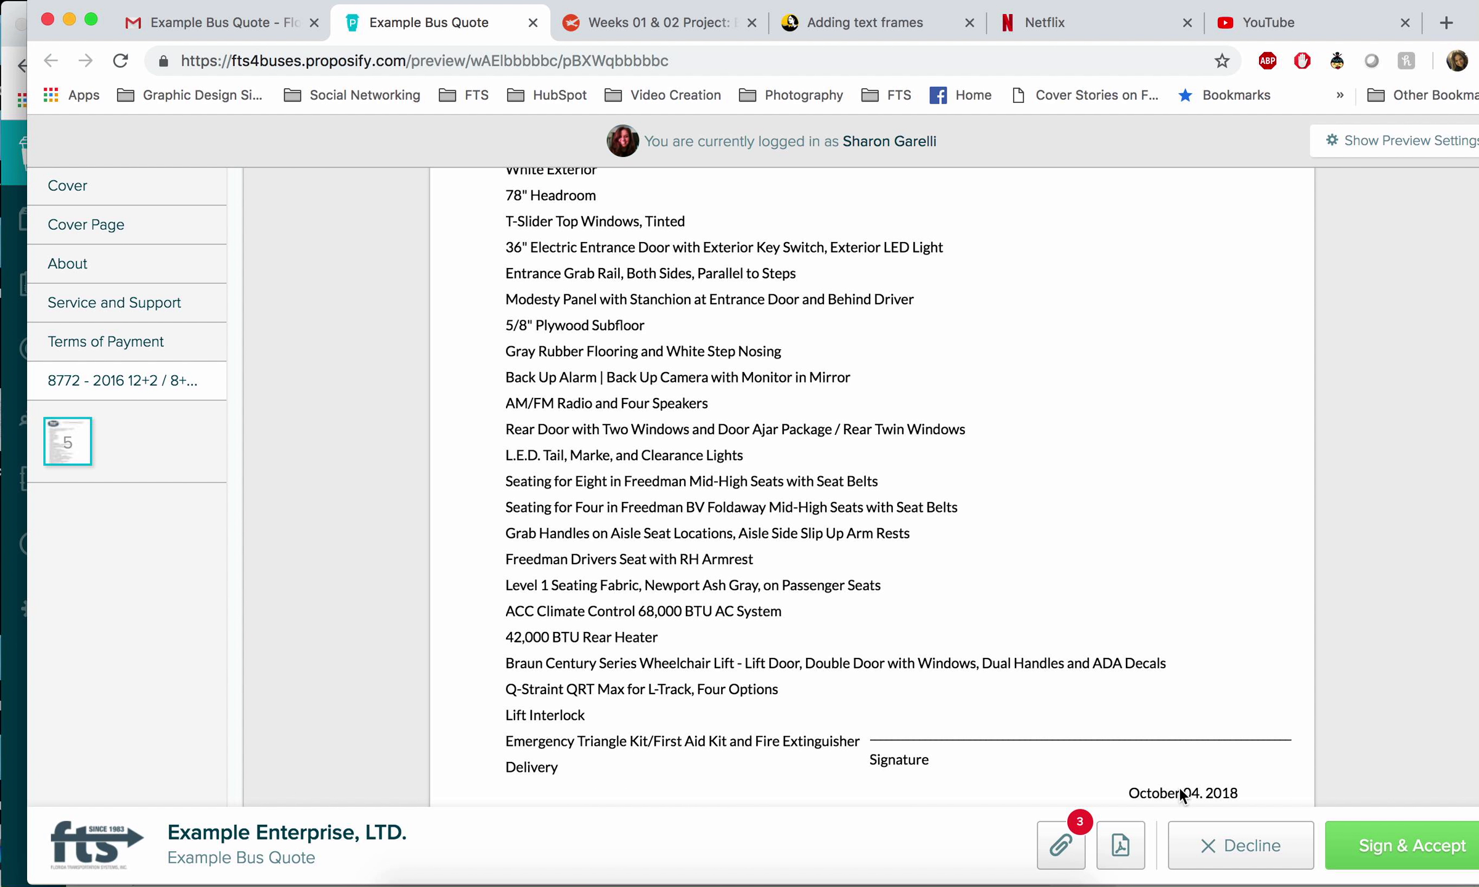
- Download the proposal attachment DSC_0027.JPG to the Desktop, view the image, and close it
click(1061, 848)
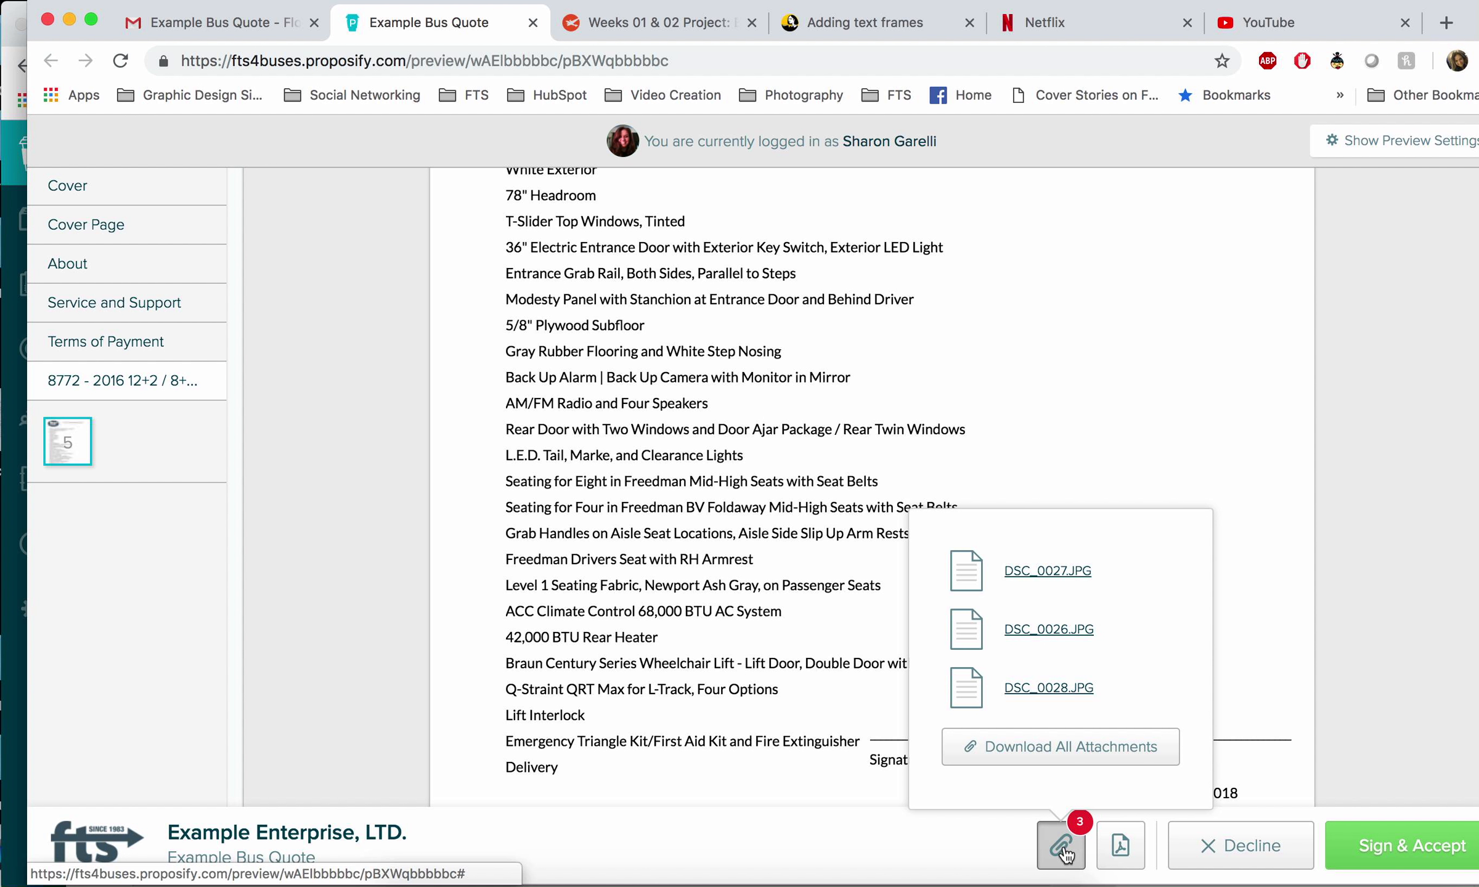
click(1041, 573)
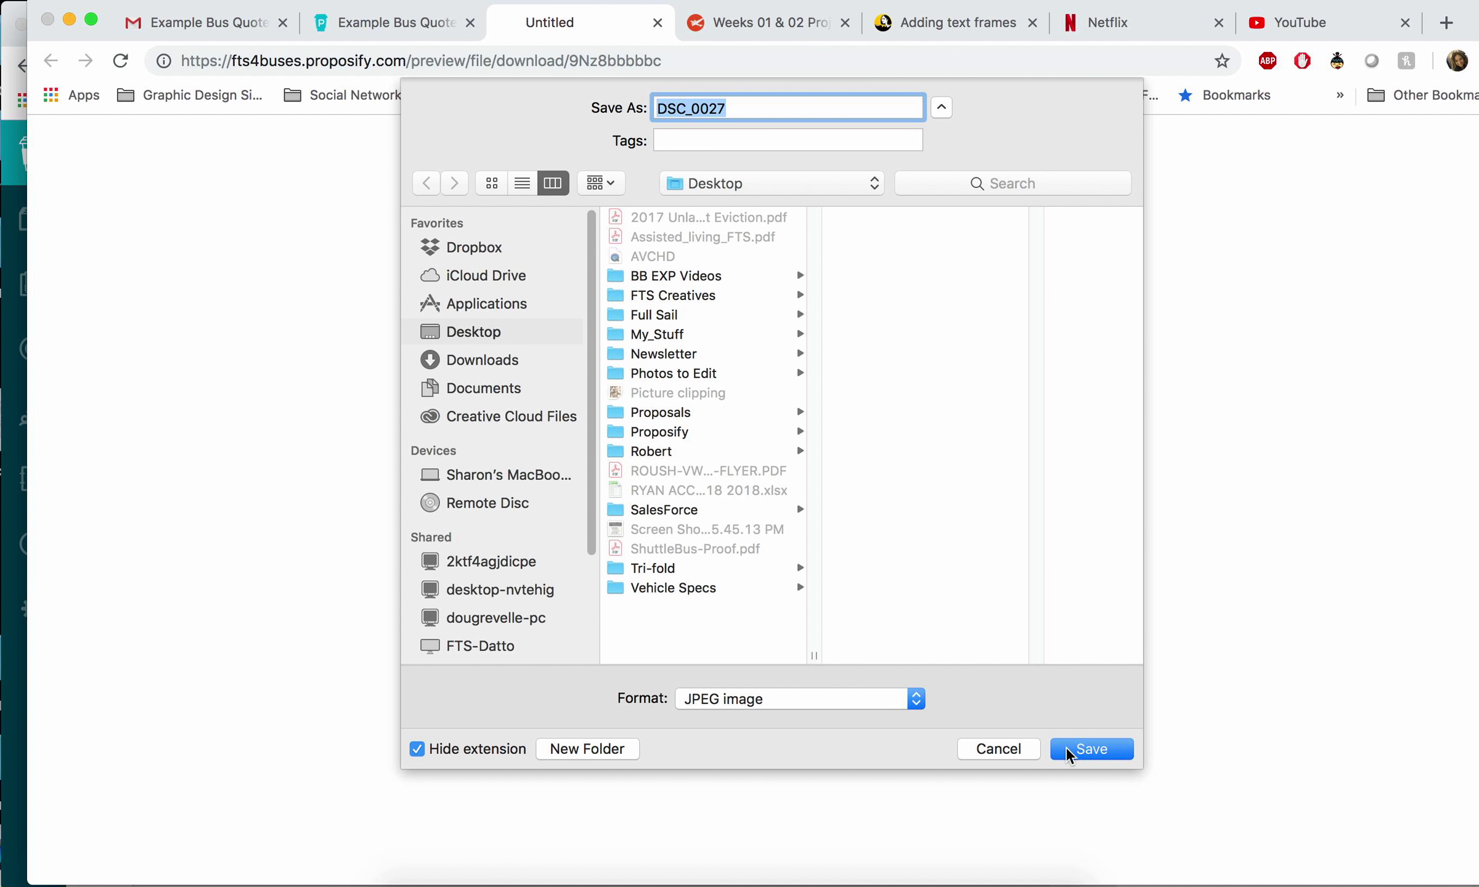
click(1087, 749)
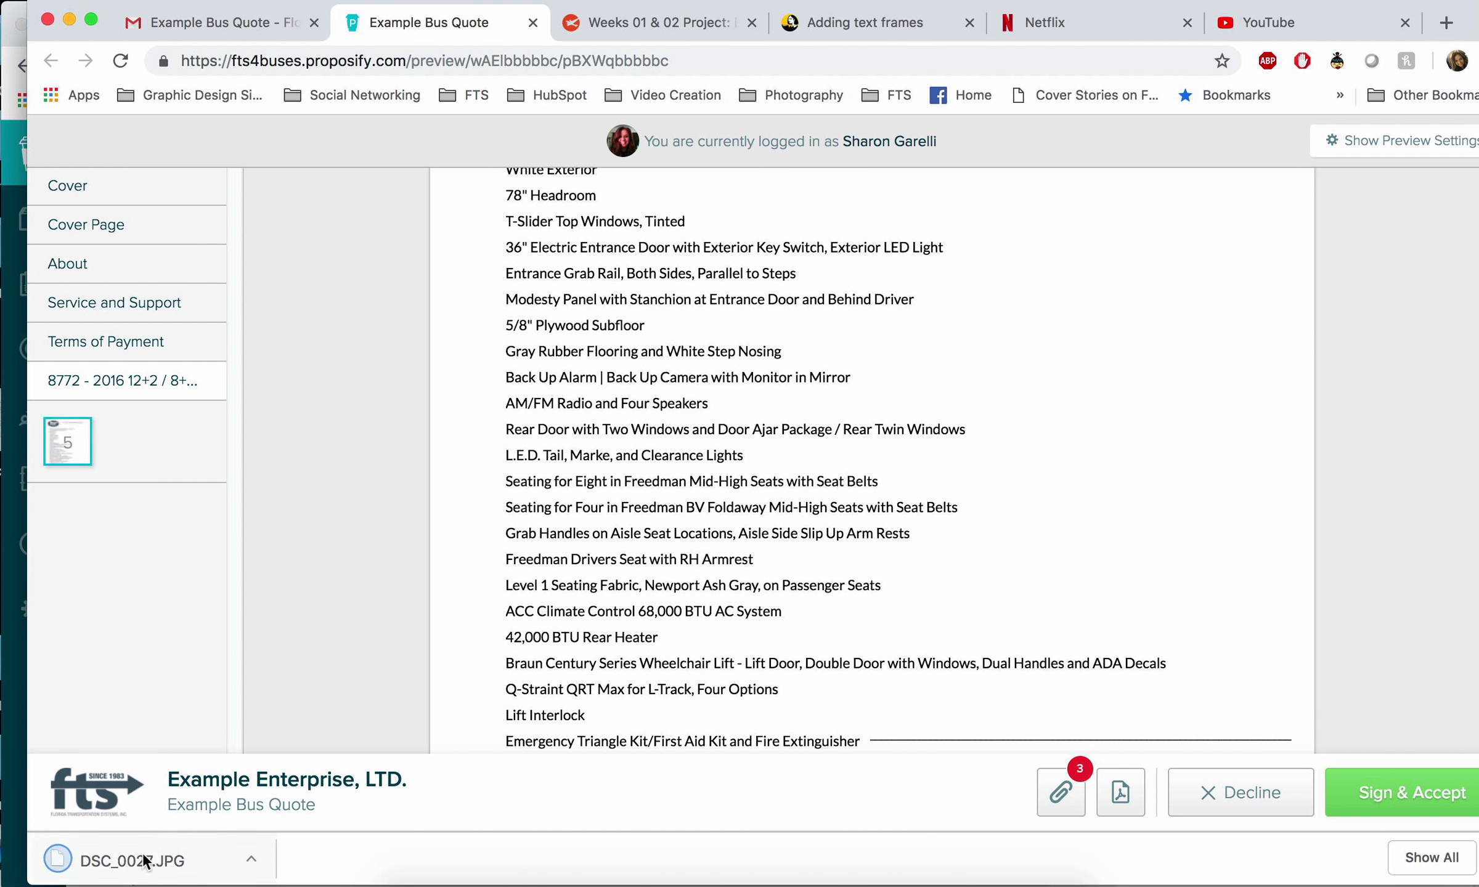
click(143, 861)
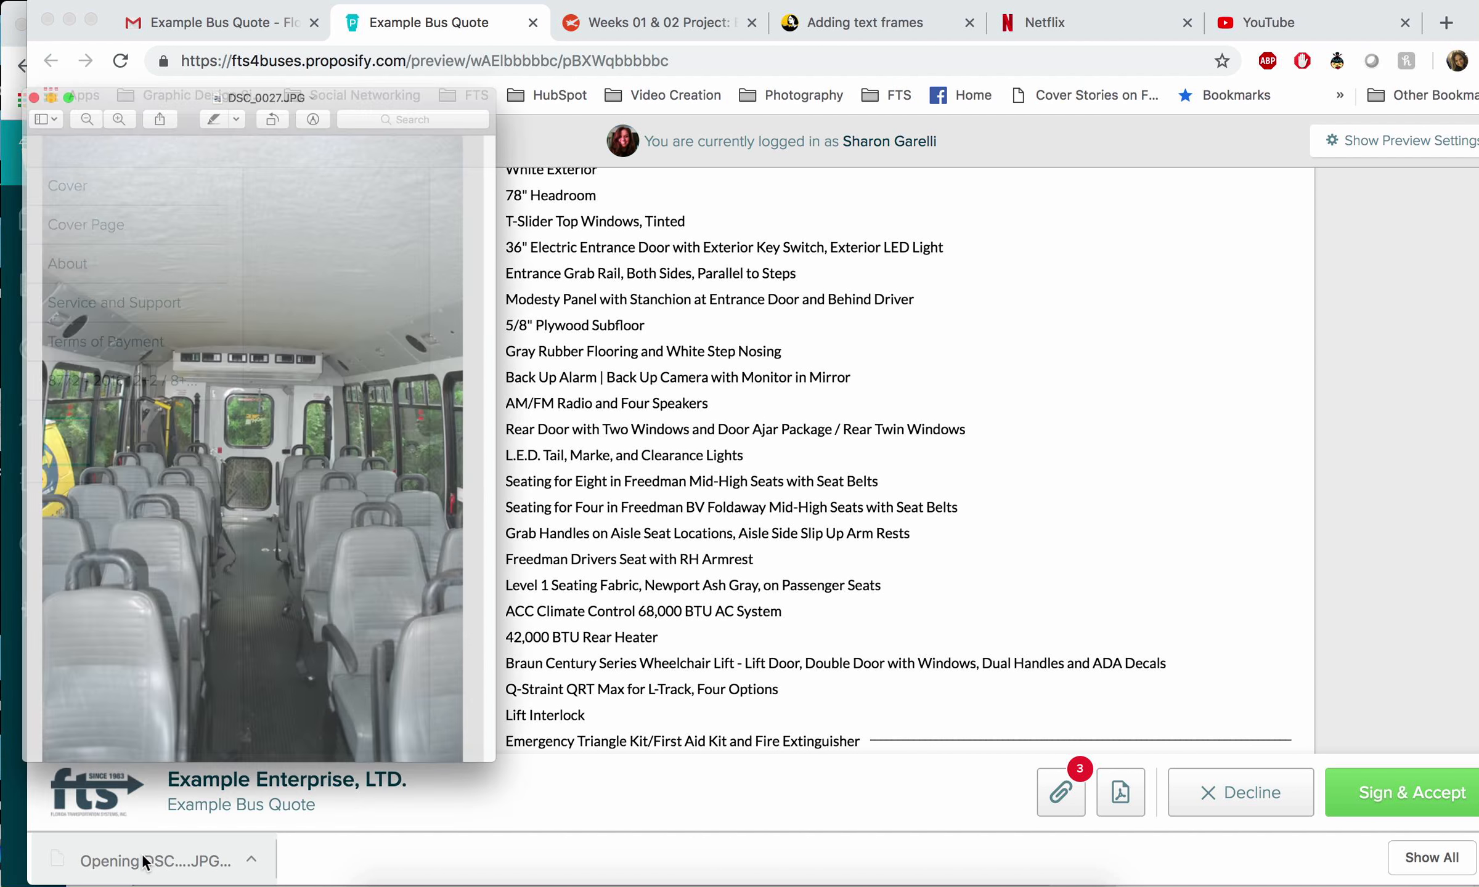
drag(385, 14, 715, 13)
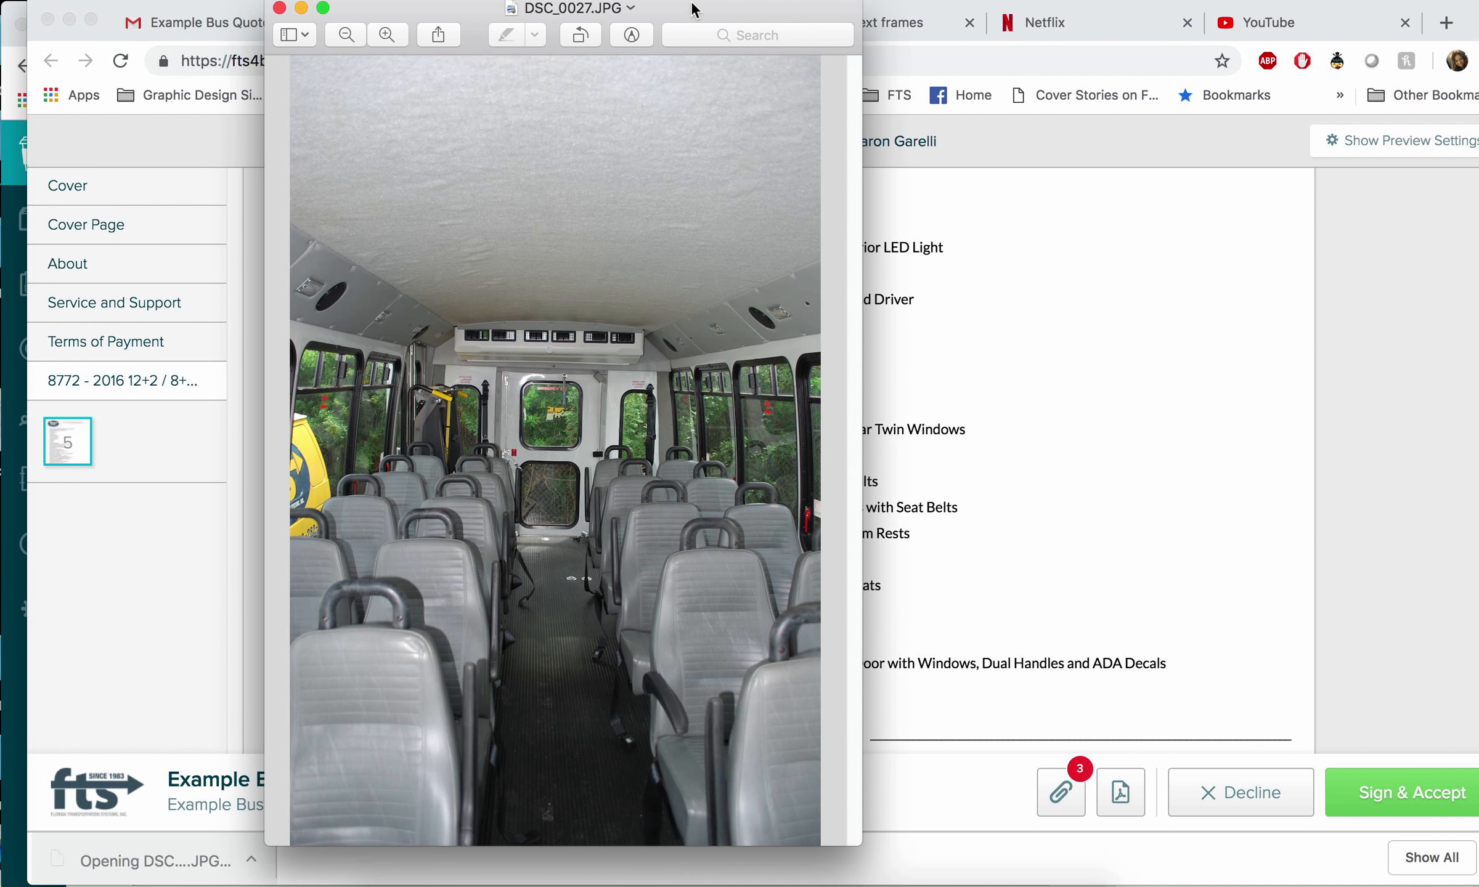
click(280, 8)
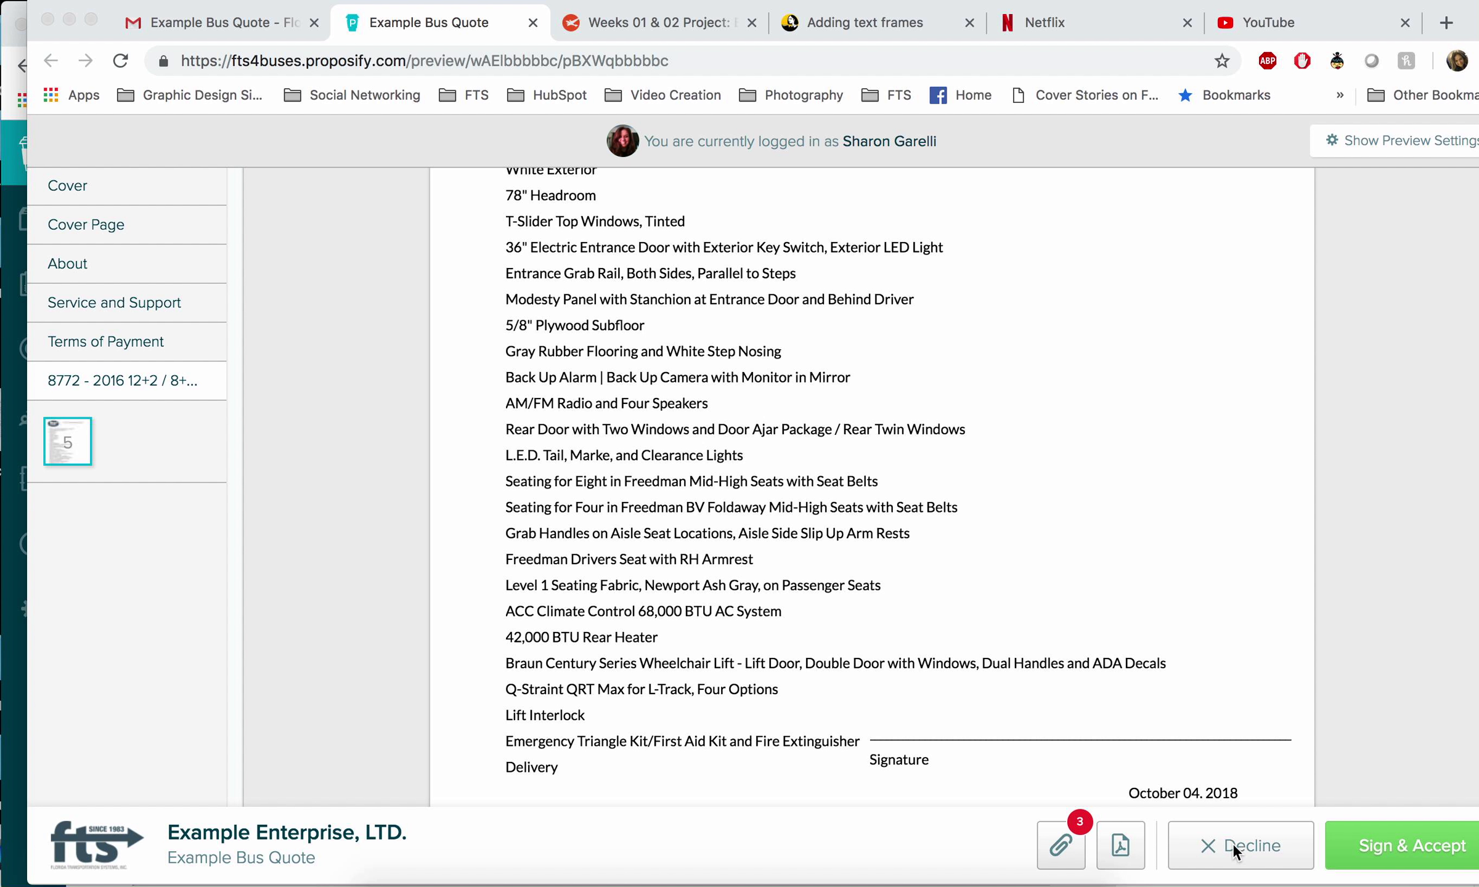
- Examine the proposal's signing option and signature line, and open the decline form and cancel it
click(1406, 852)
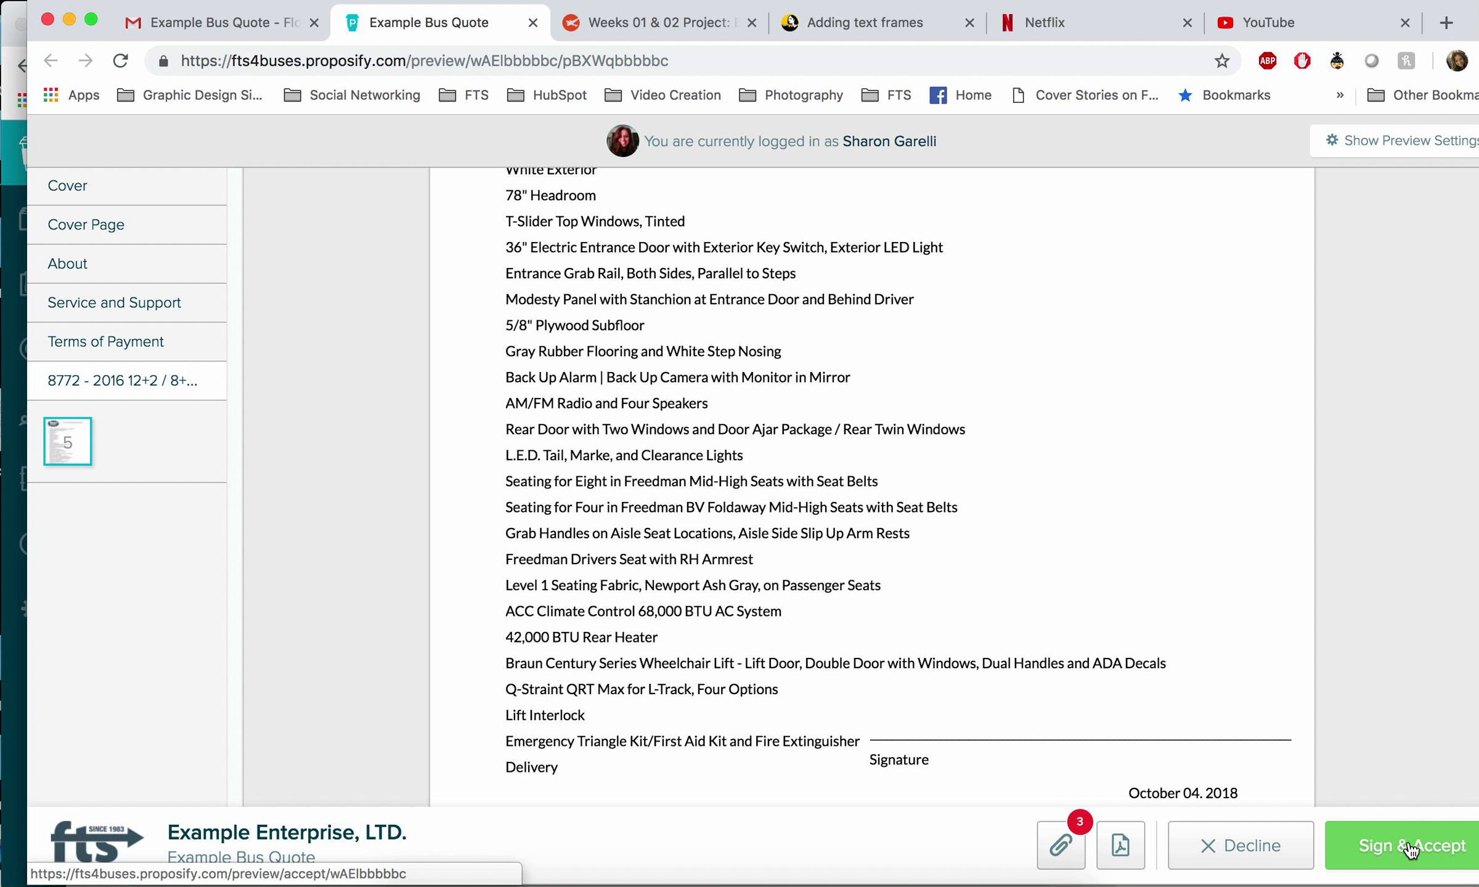
click(1410, 850)
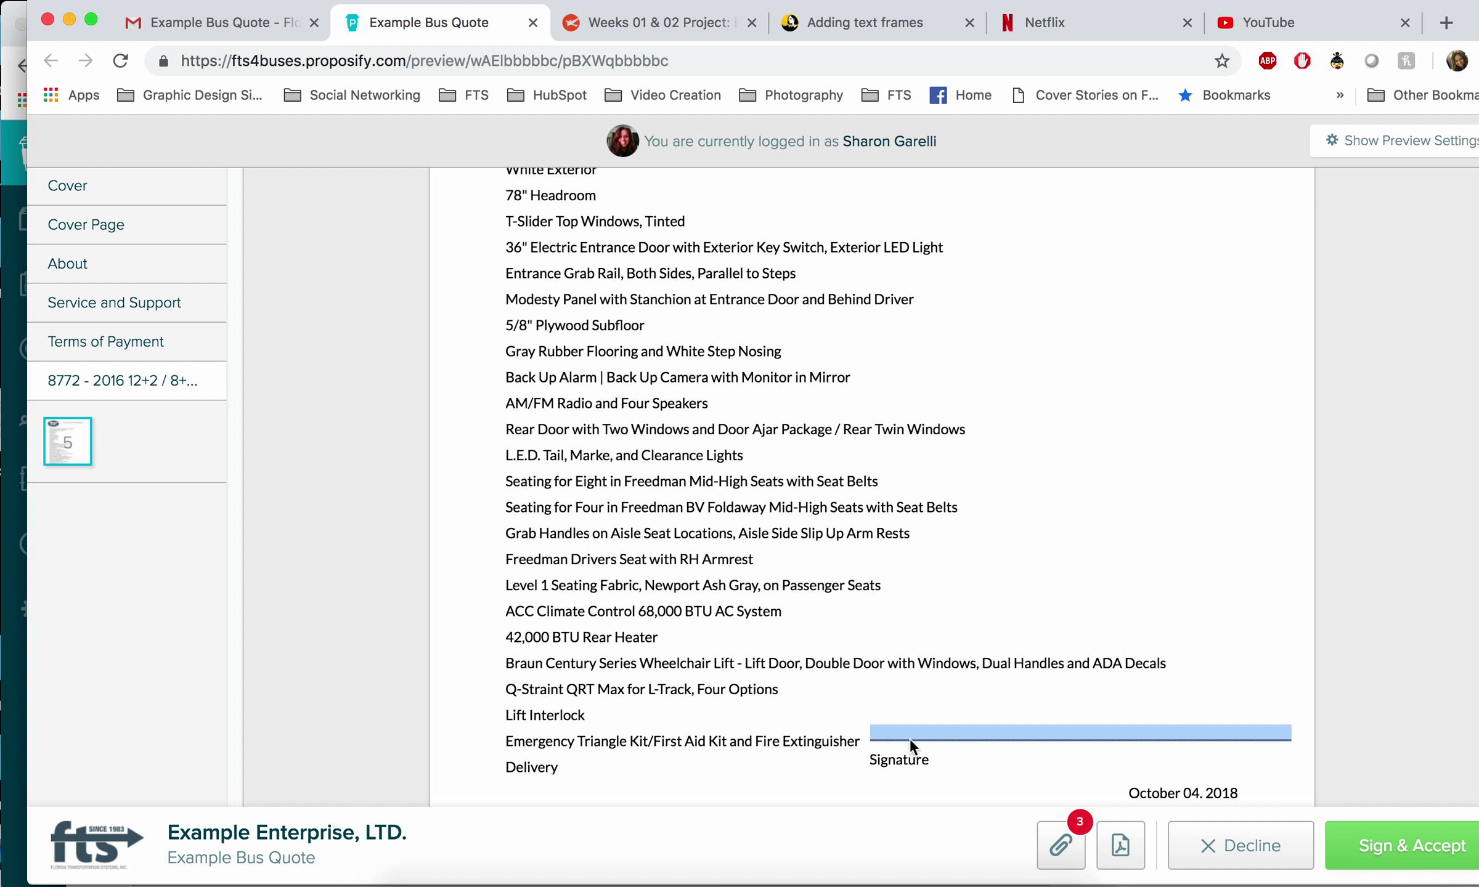
click(1288, 849)
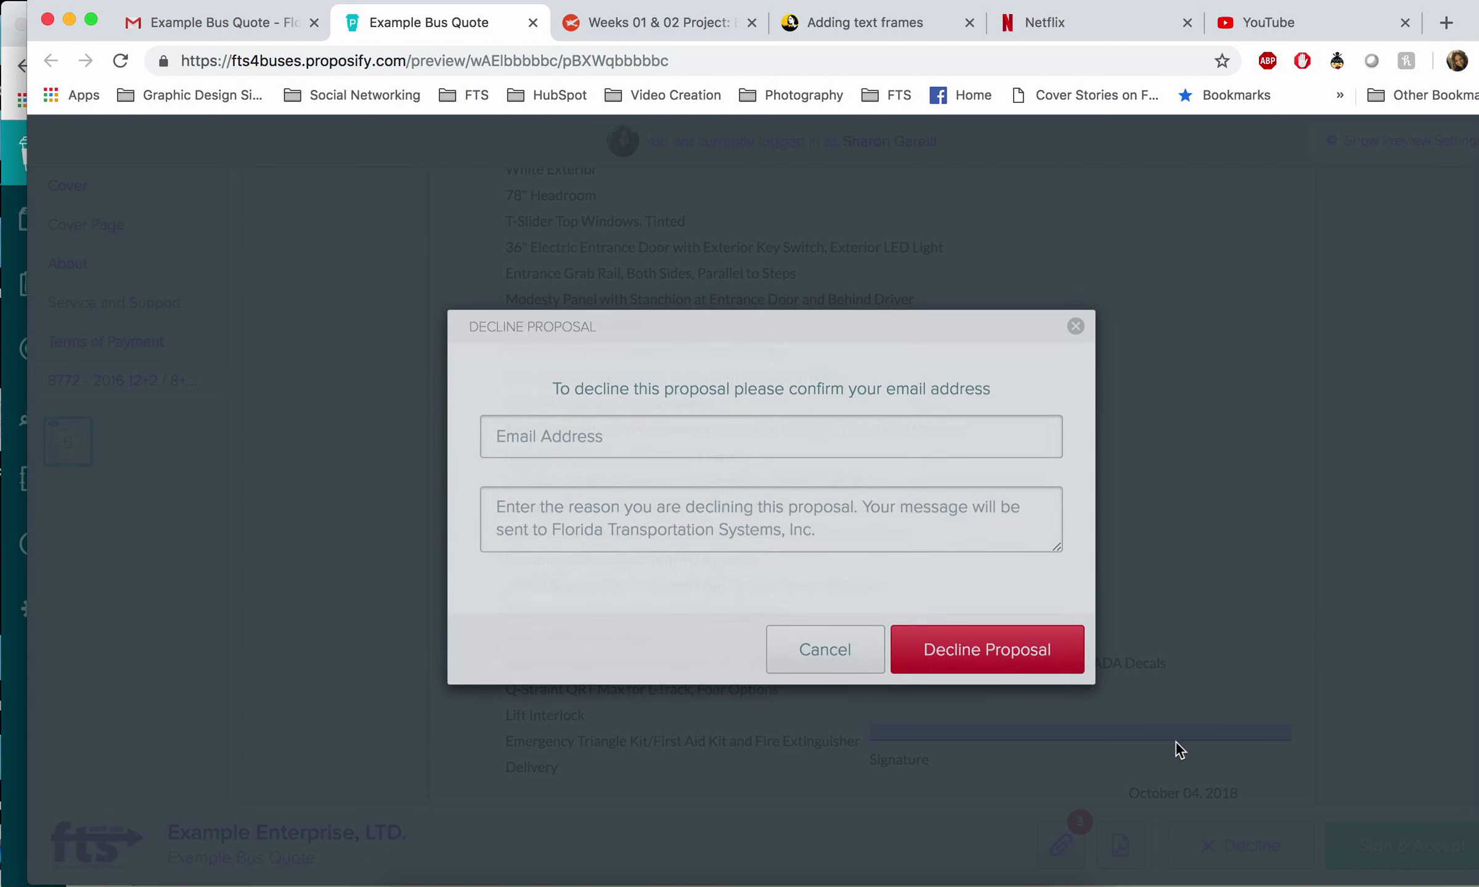
click(809, 656)
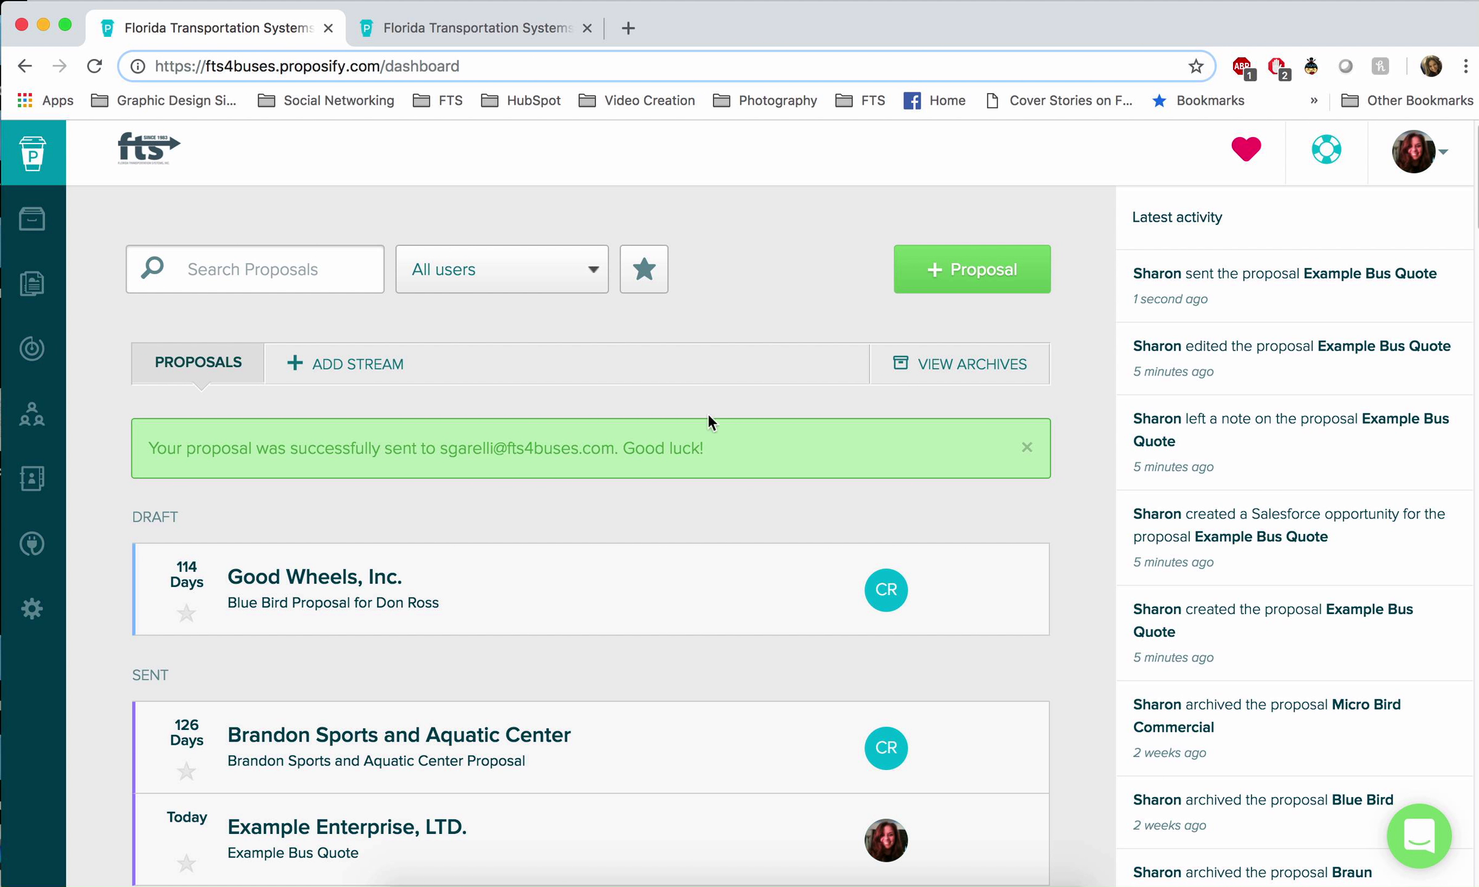
- Switch back to the Proposify dashboard, refresh it, and open the snapshot of the sent Example Bus Quote proposal
scroll(315, 389, down, 2)
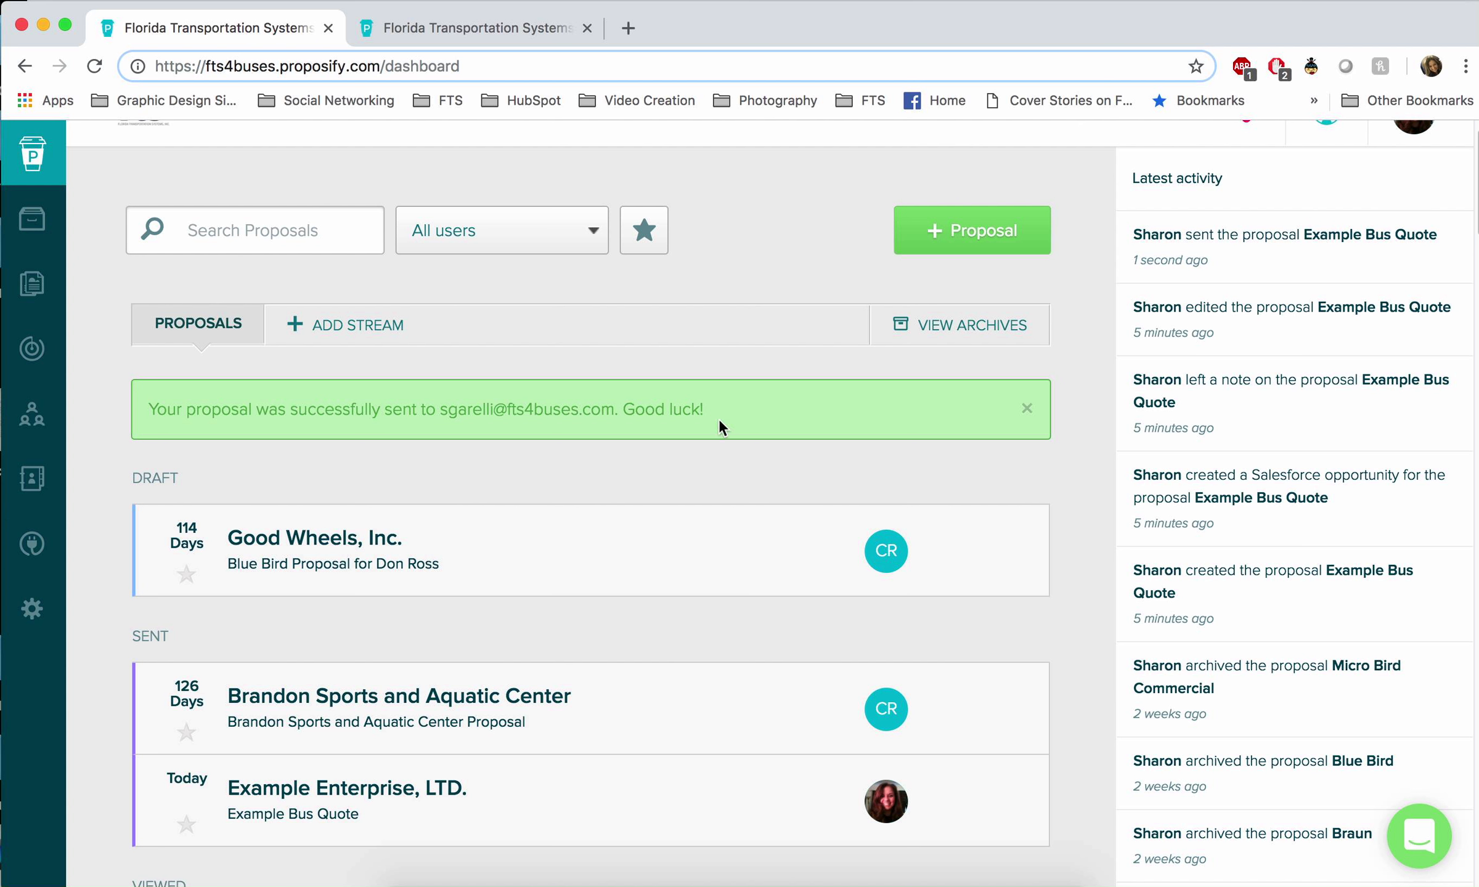
click(93, 65)
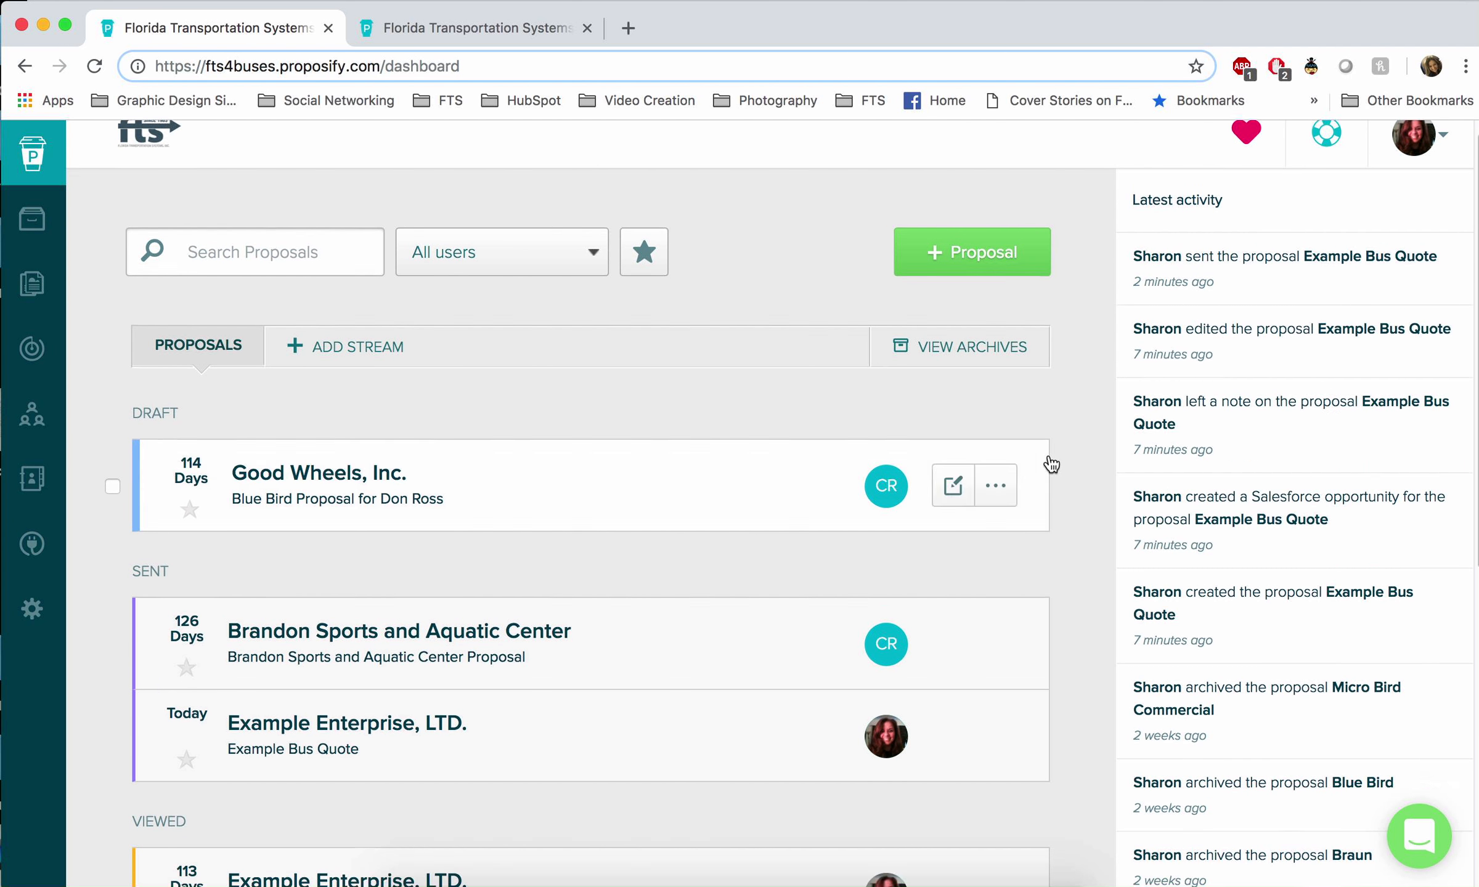
scroll(1051, 463, down, 5)
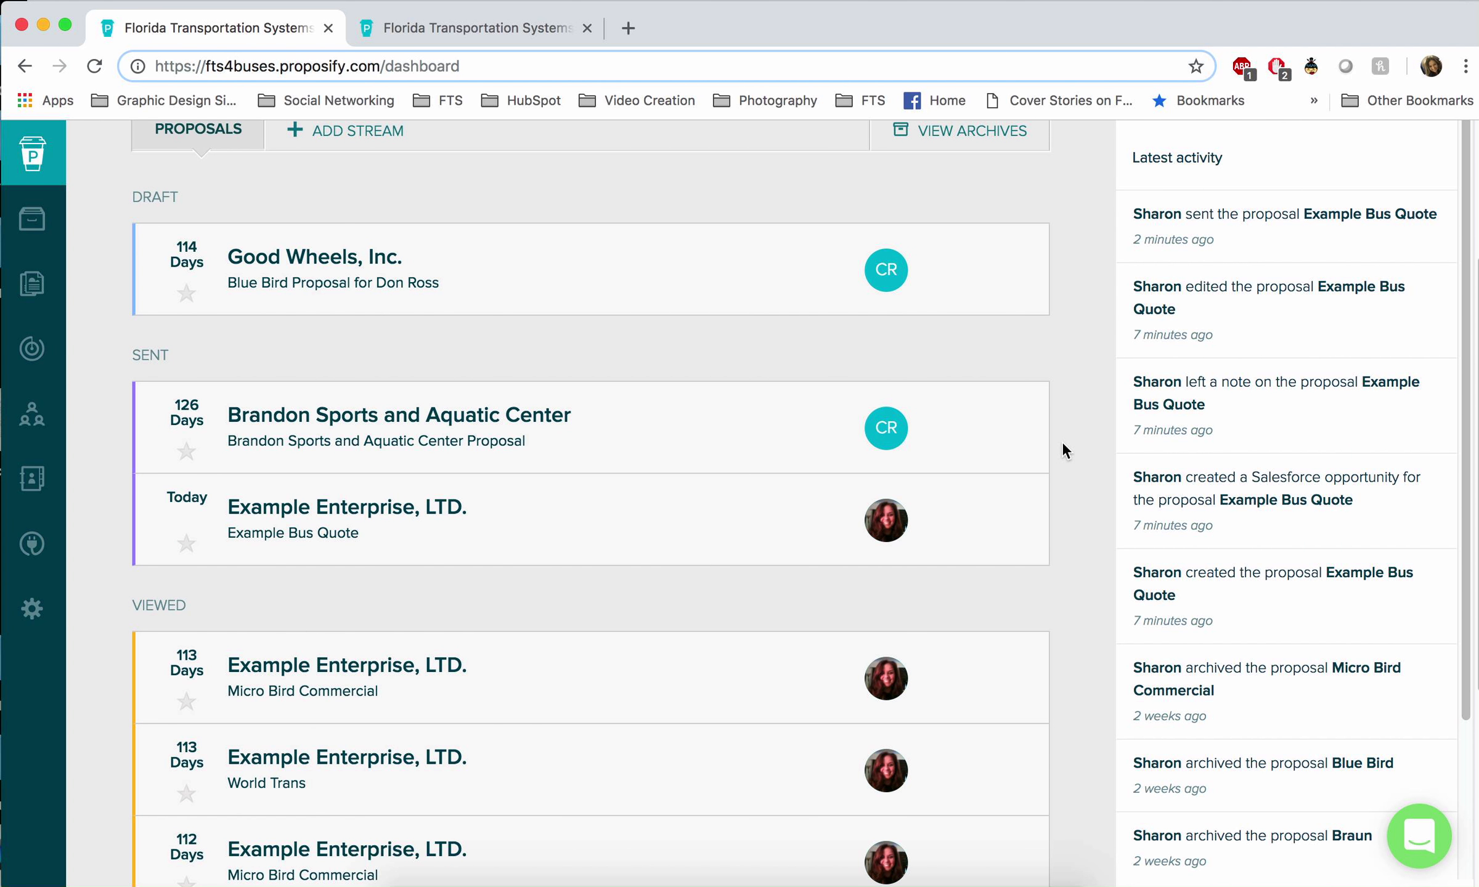
scroll(1061, 441, down, 2)
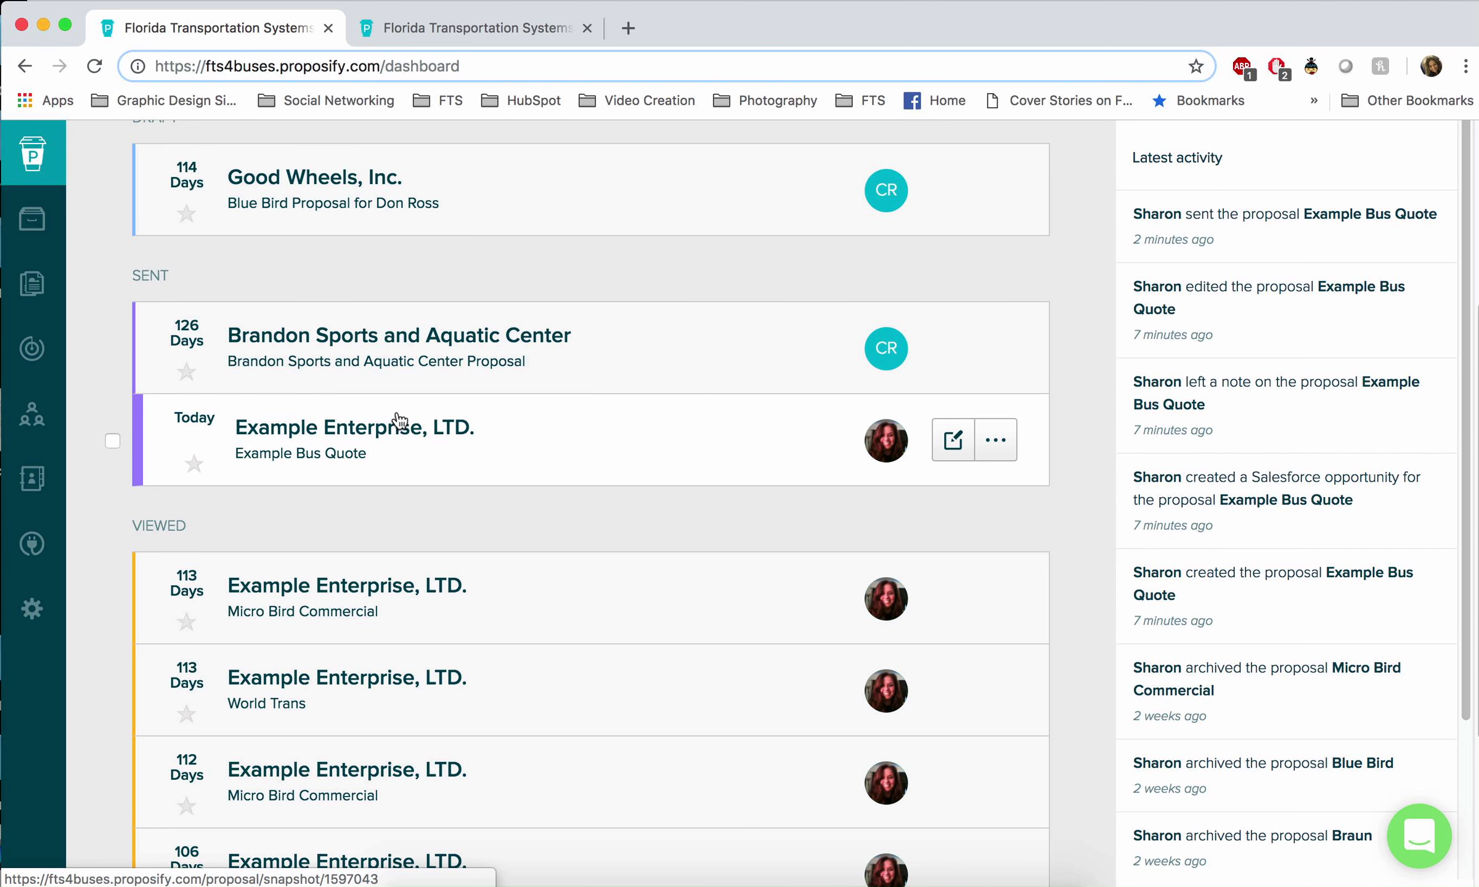
click(399, 420)
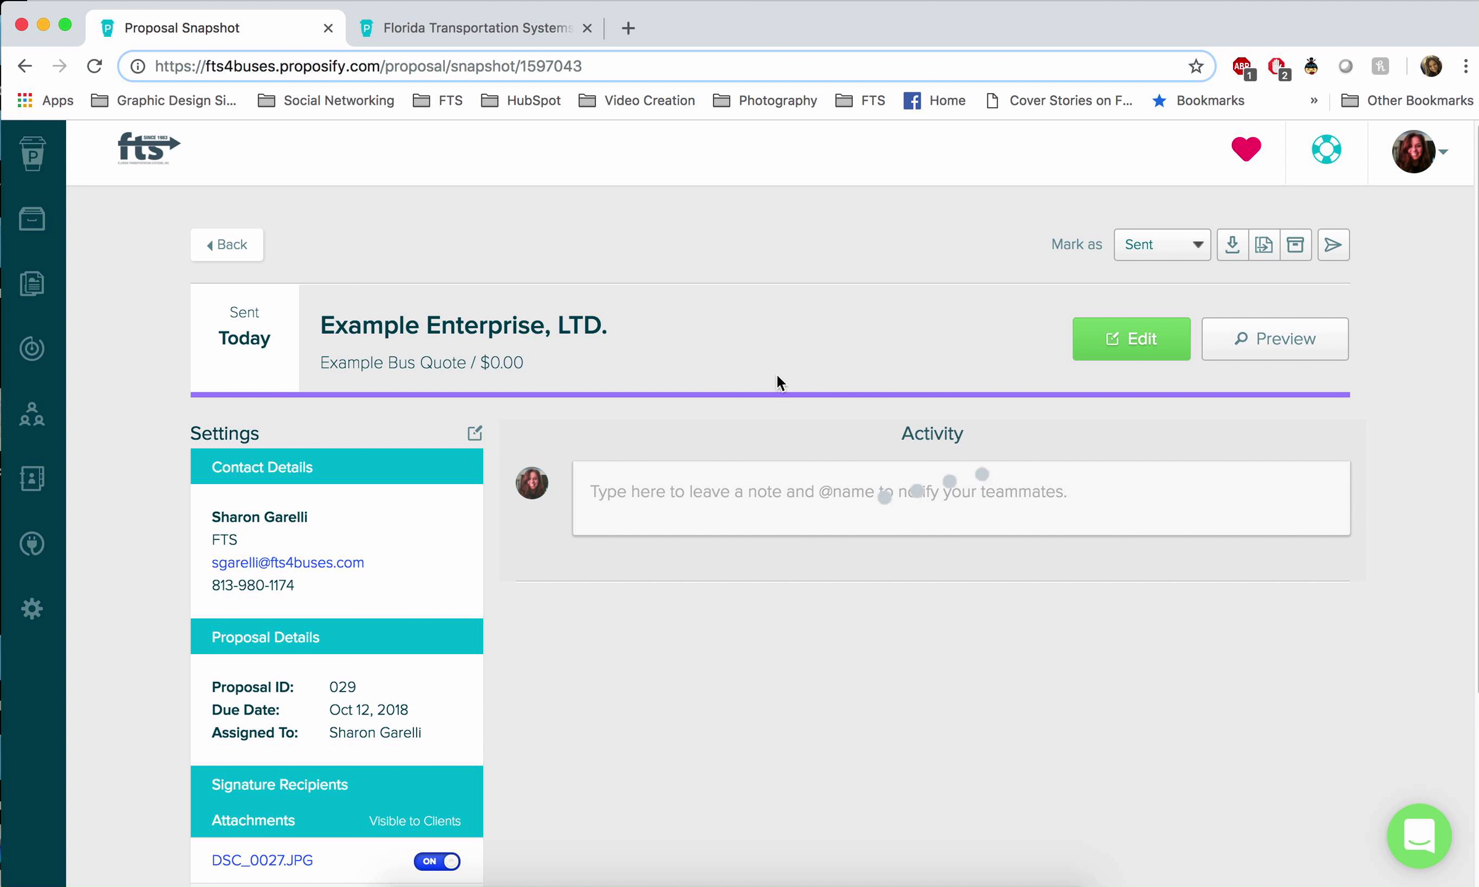
- Review the snapshot's contact and proposal details, attachments, and activity history down to the proposal's creation entry
scroll(777, 397, down, 1)
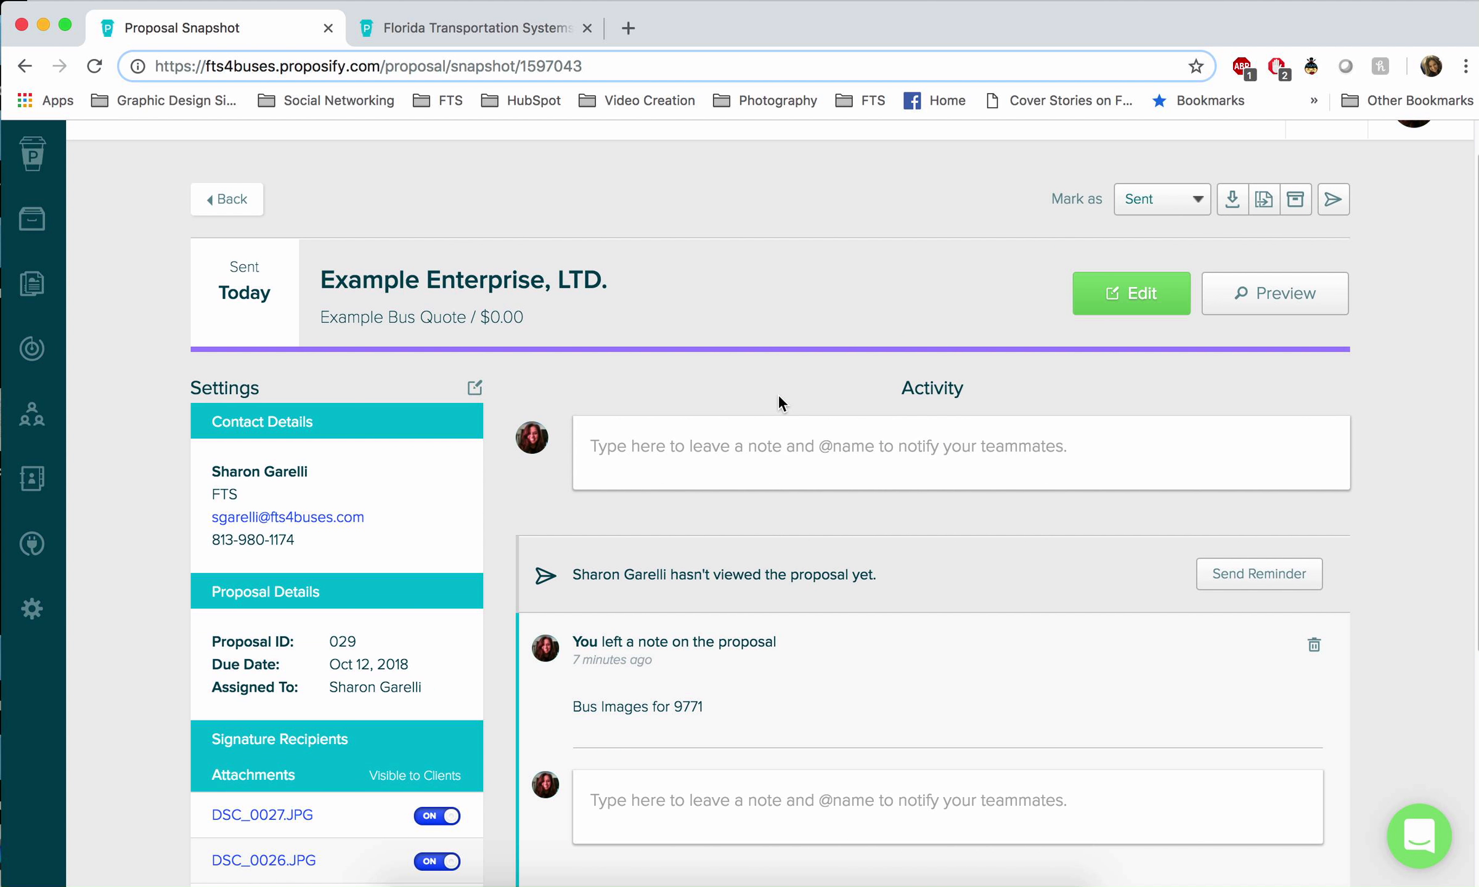
scroll(778, 393, down, 4)
scroll(847, 388, down, 3)
scroll(973, 394, up, 2)
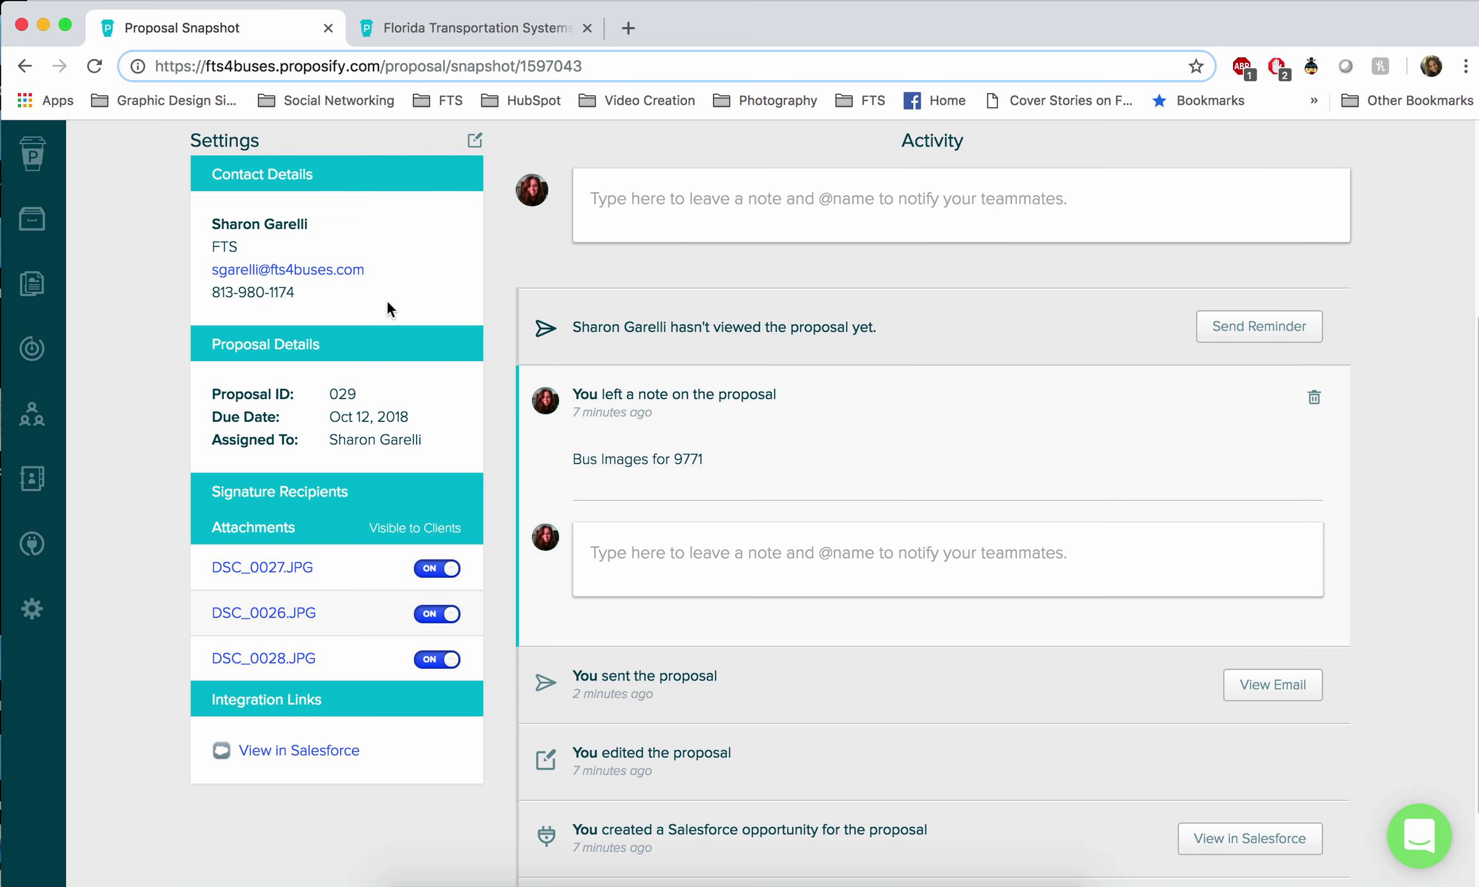
scroll(410, 299, down, 1)
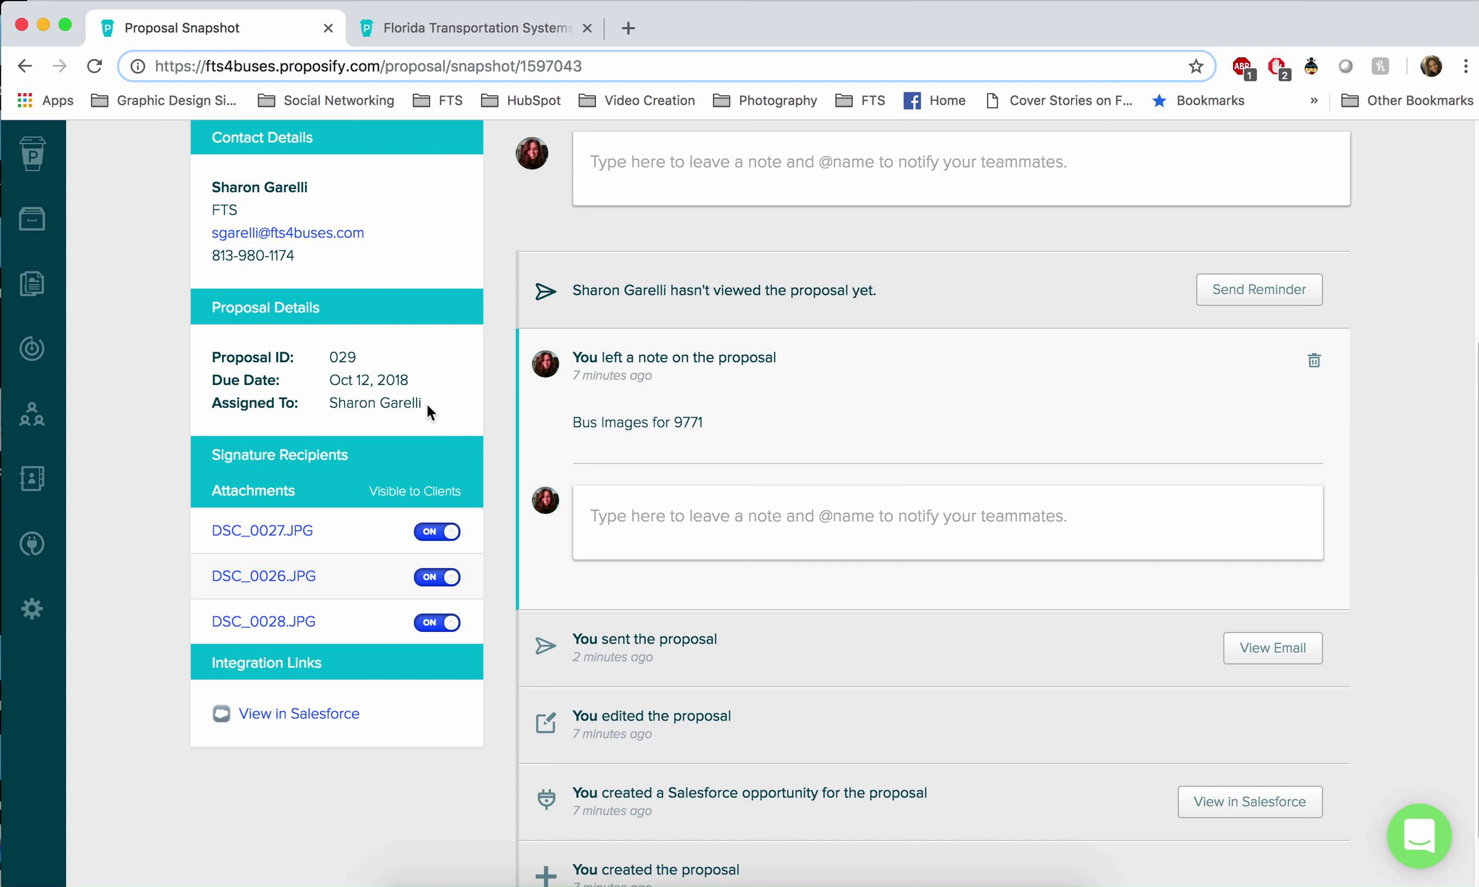
scroll(431, 395, down, 2)
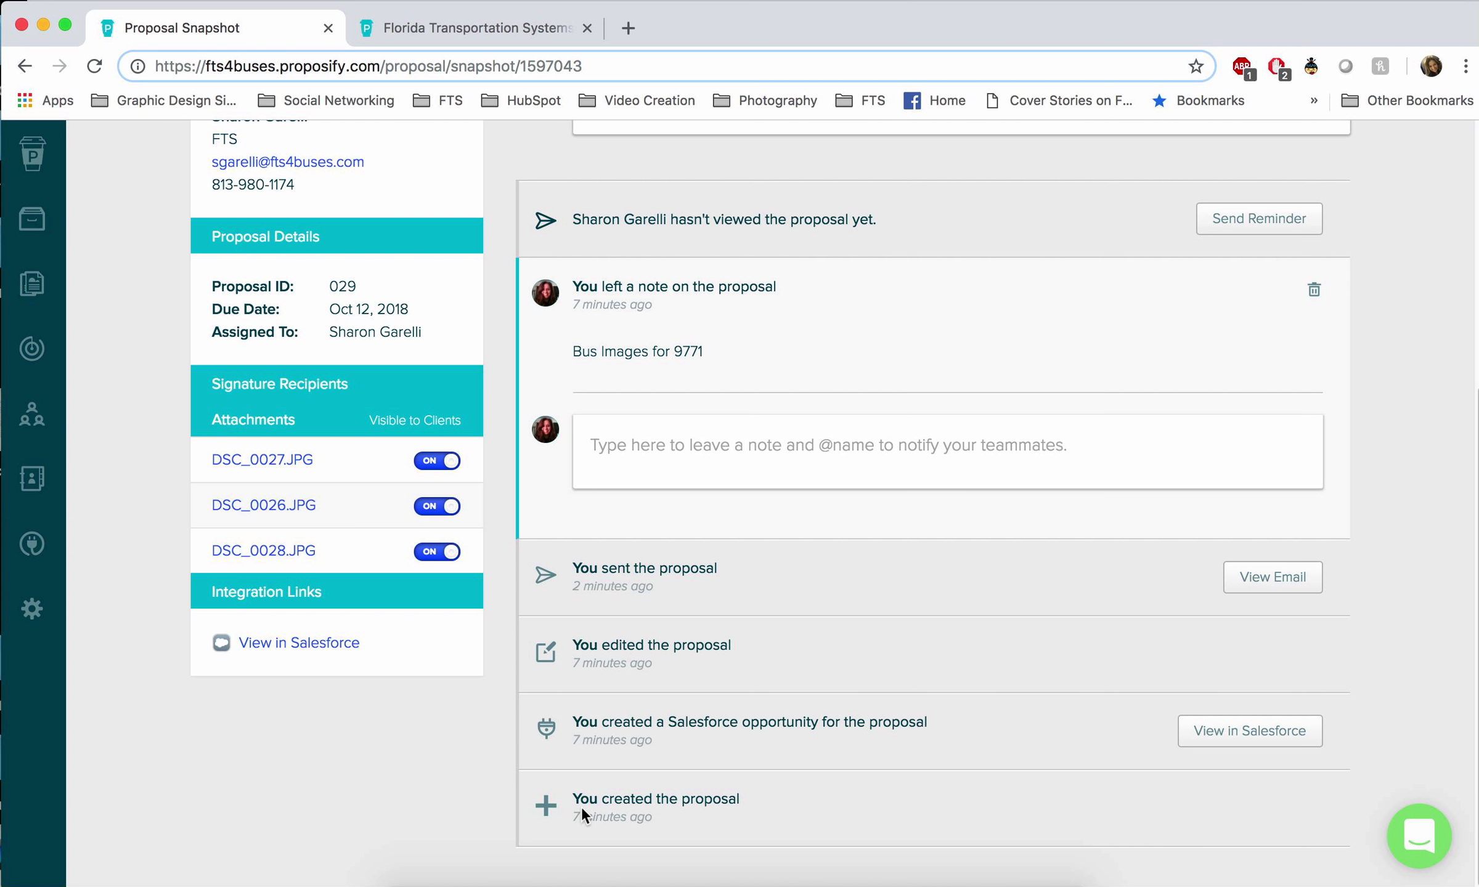
- Open the proposal's linked Salesforce opportunity, logging in with the saved credentials, and examine its stage history
click(1258, 732)
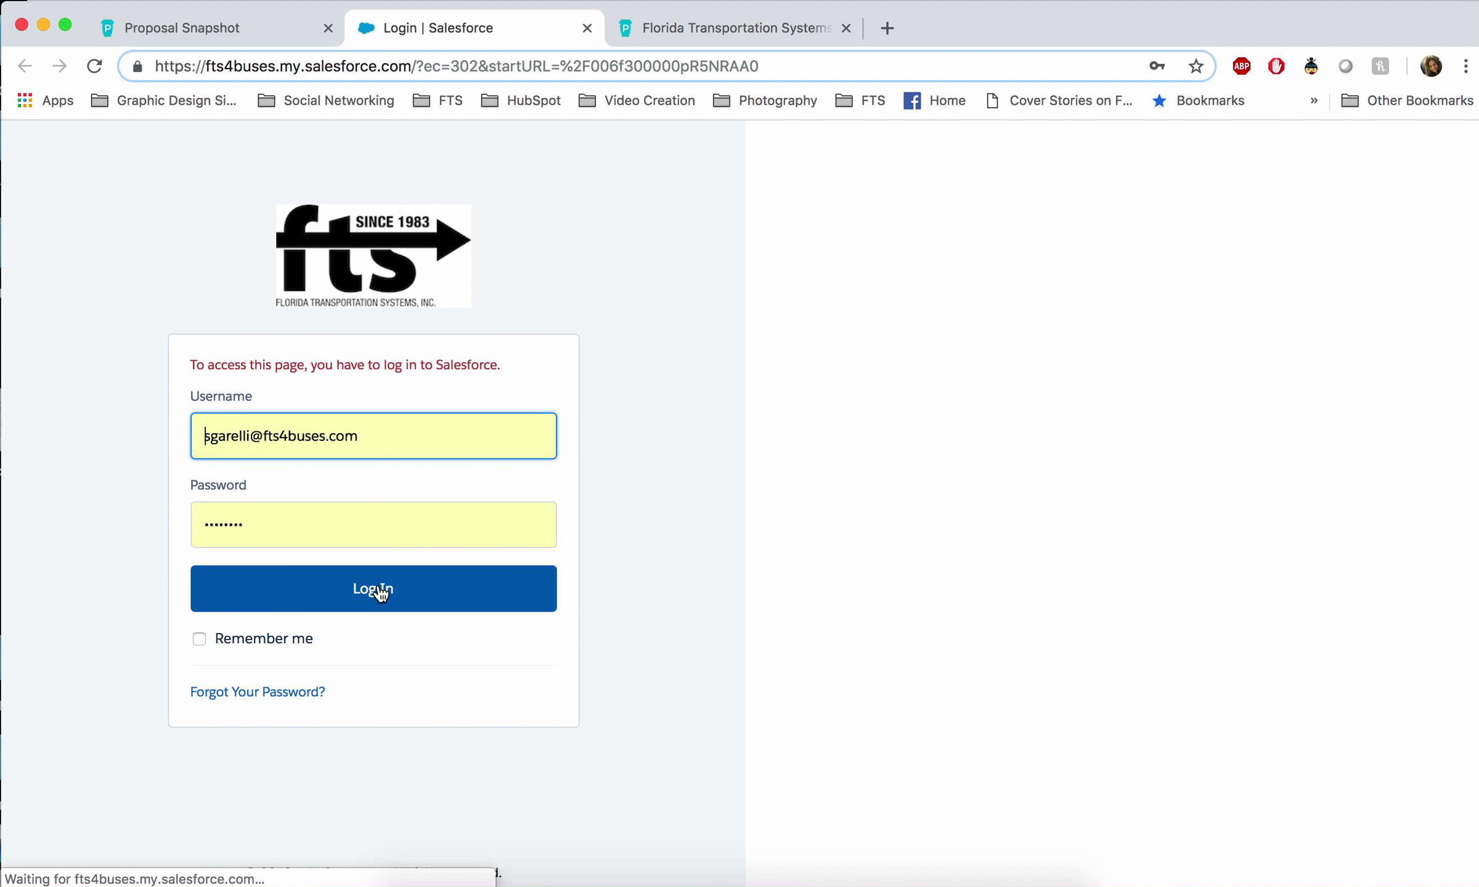
click(380, 590)
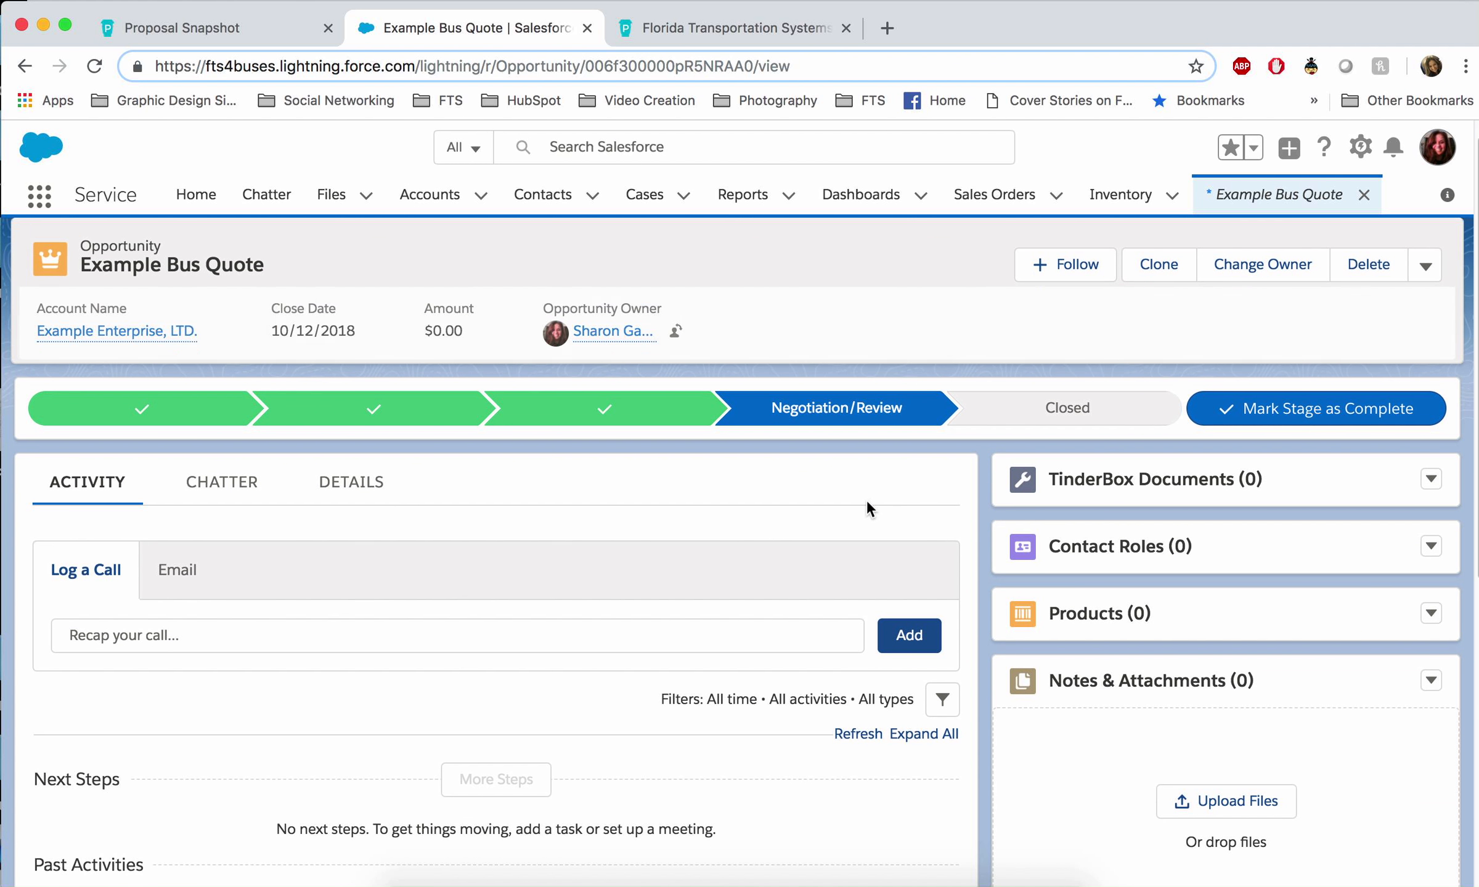
scroll(820, 480, down, 3)
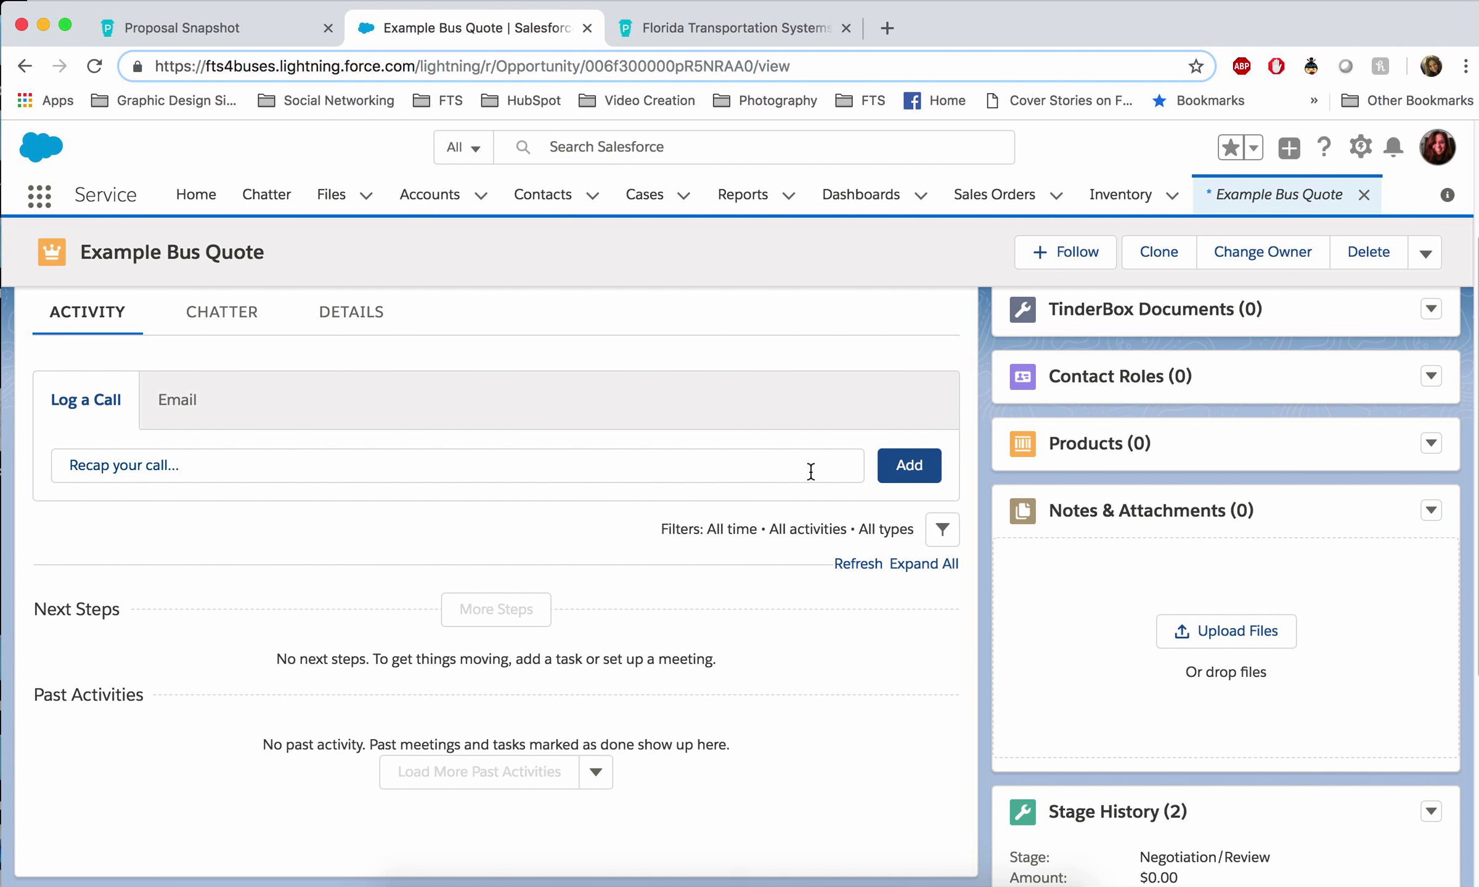
scroll(811, 474, down, 5)
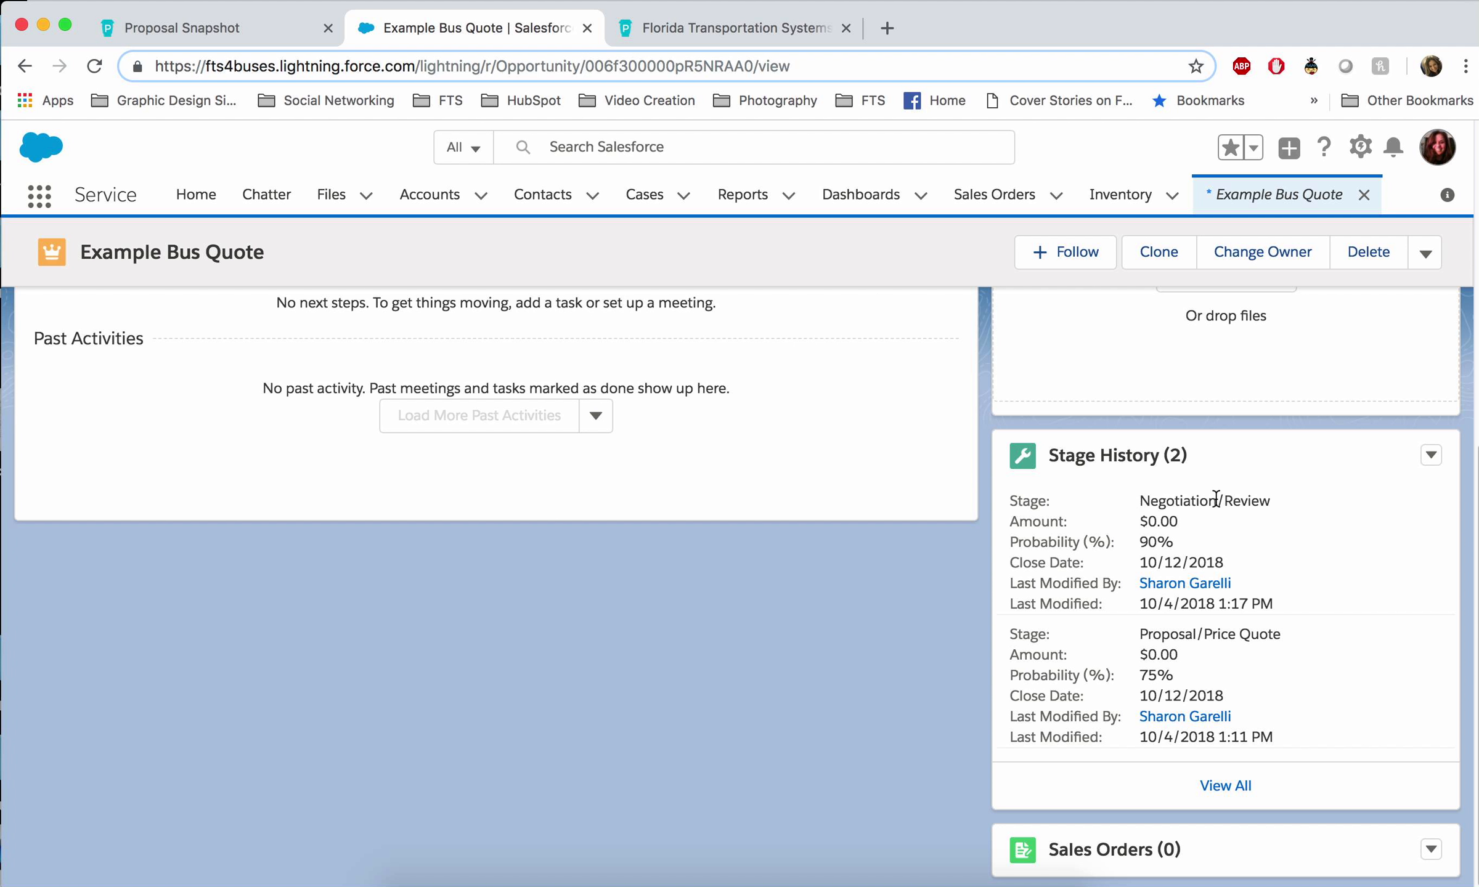
drag(1284, 601, 1116, 485)
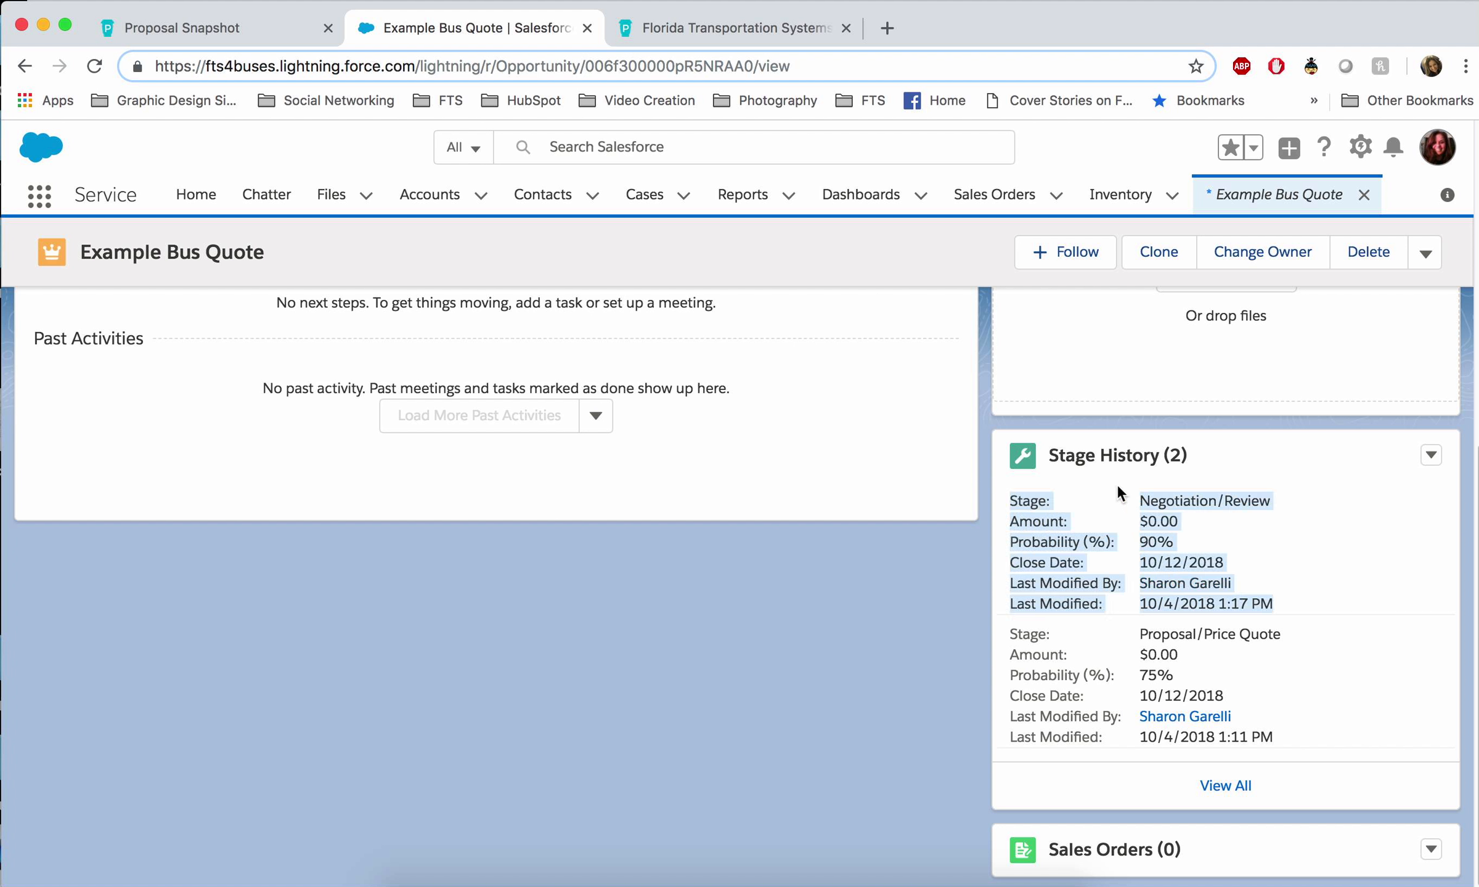
click(1281, 677)
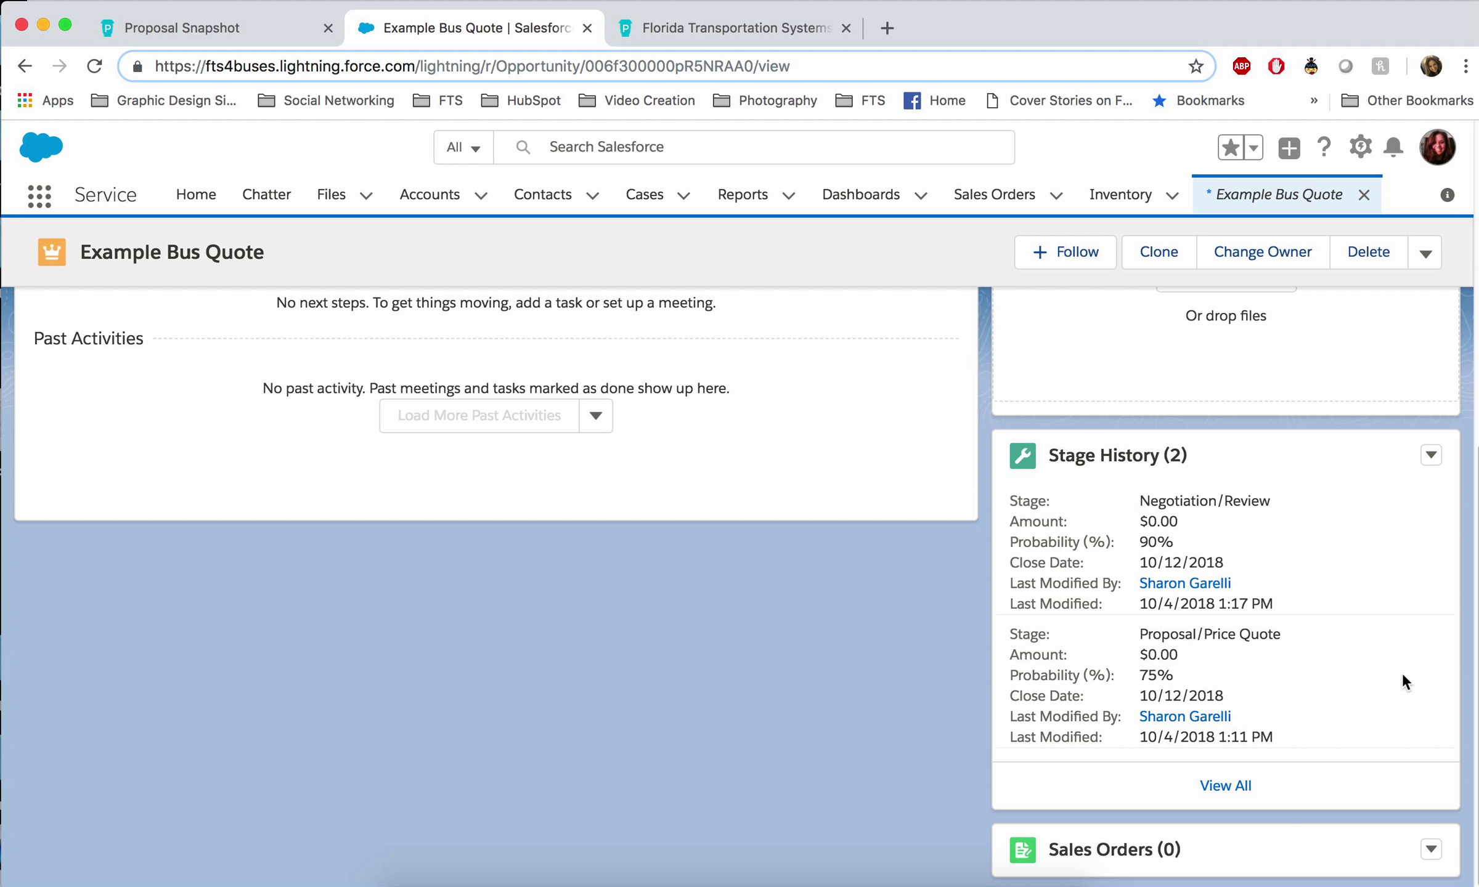
- Highlight the Proposal/Price Quote entry in the opportunity's stage history and clear the highlight
drag(1288, 736, 993, 650)
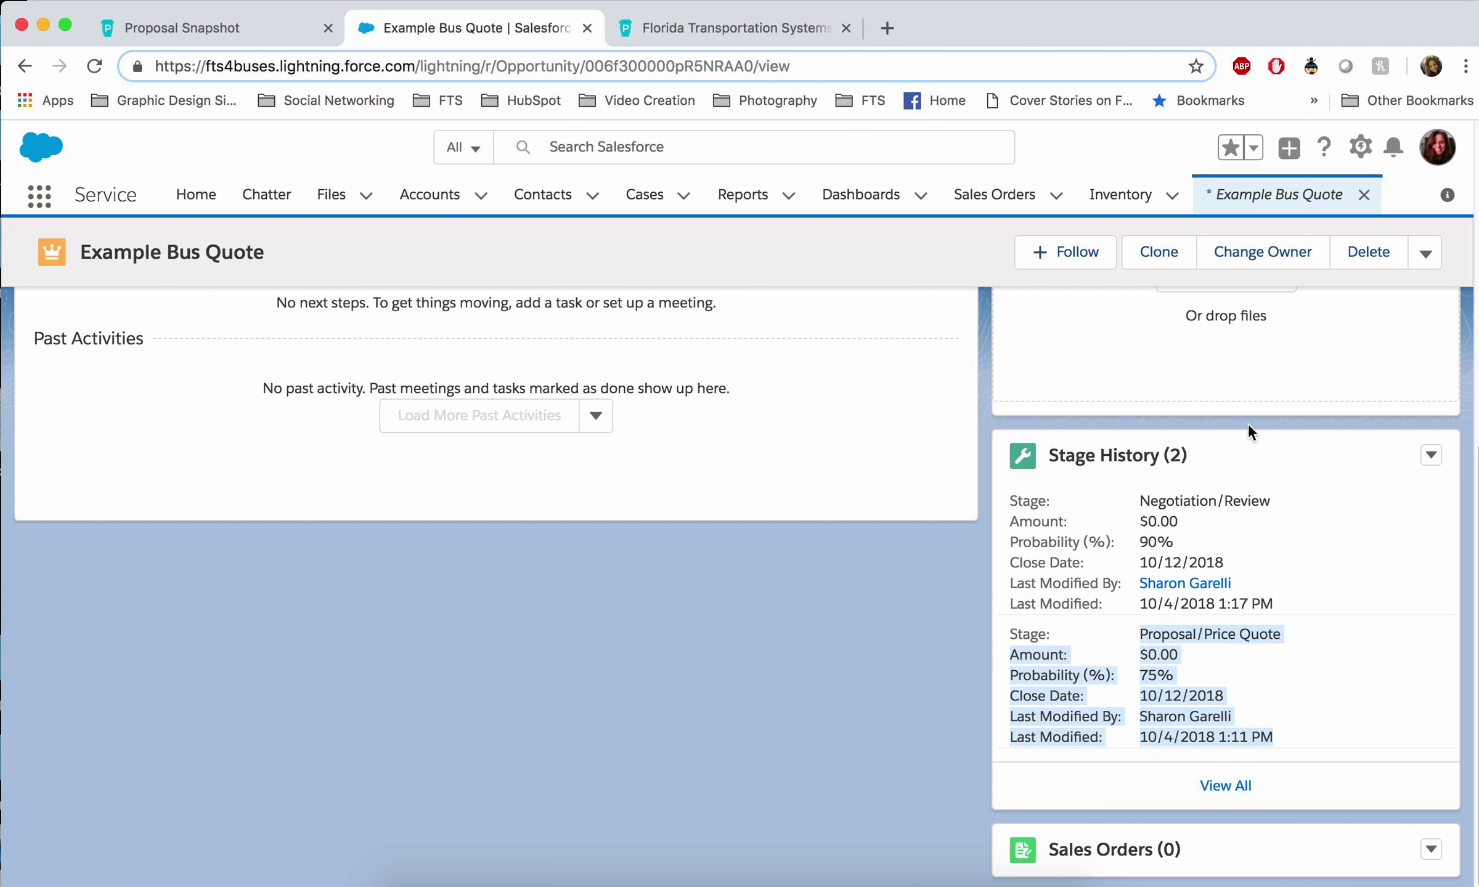
click(1012, 459)
scroll(872, 408, up, 10)
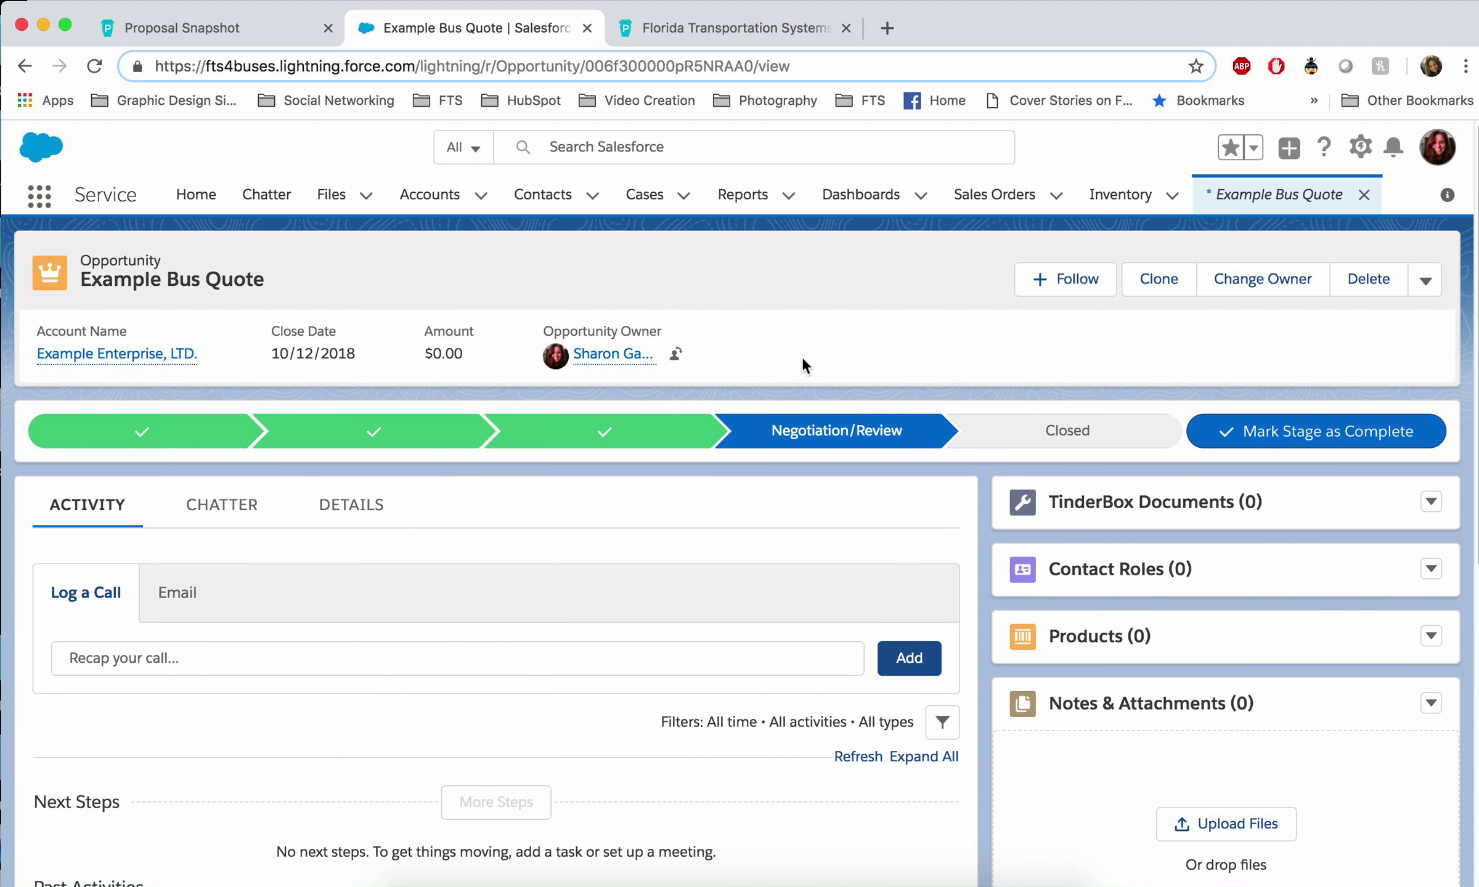
- Open the opportunity's Example Enterprise, LTD. account, review its contacts and opportunities, and show the full opportunity list
click(118, 353)
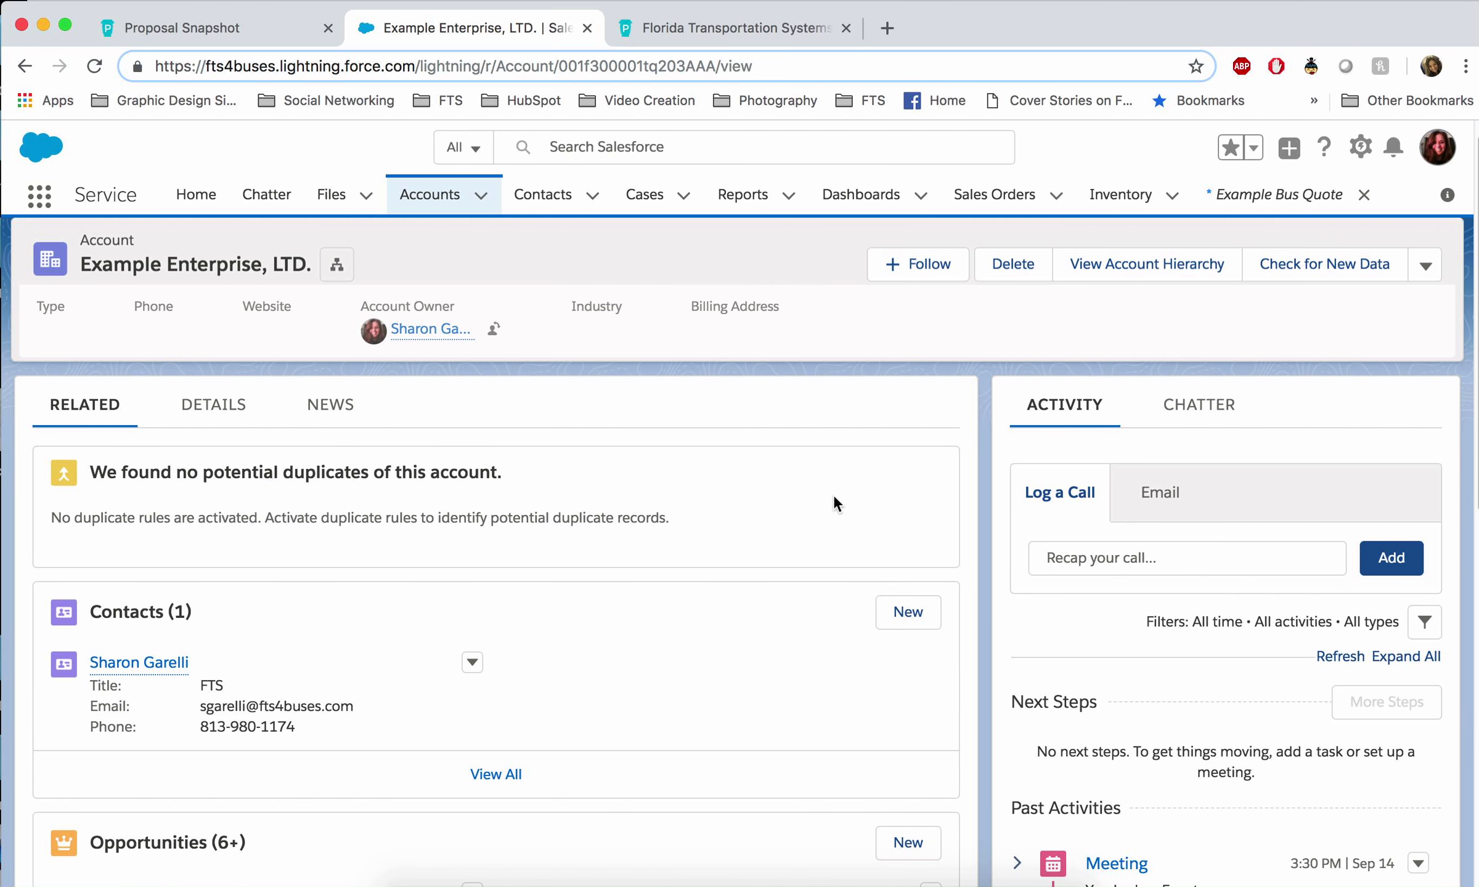
scroll(816, 498, down, 2)
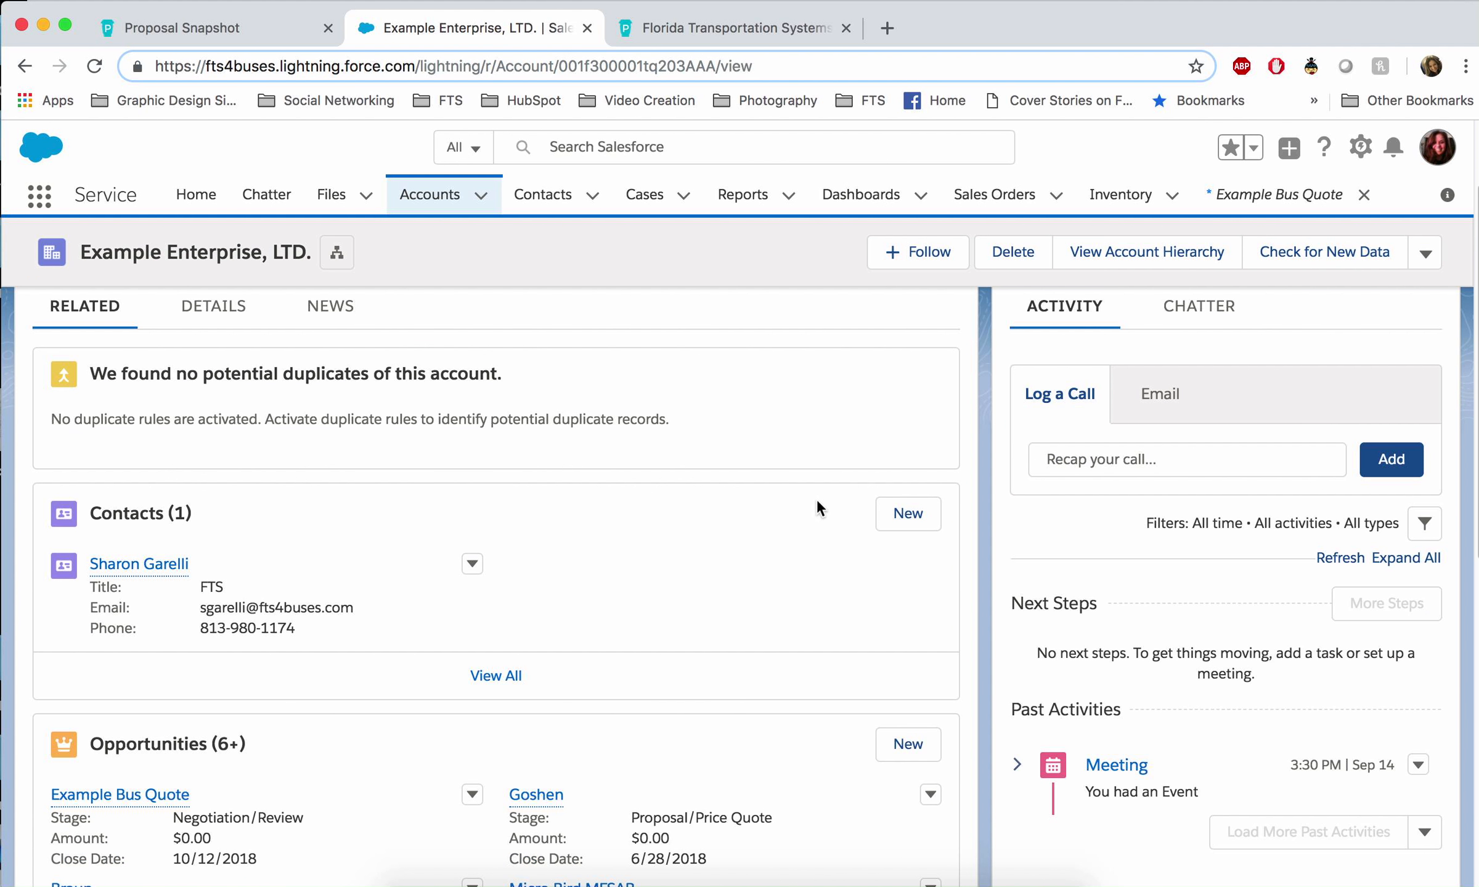
scroll(817, 498, down, 2)
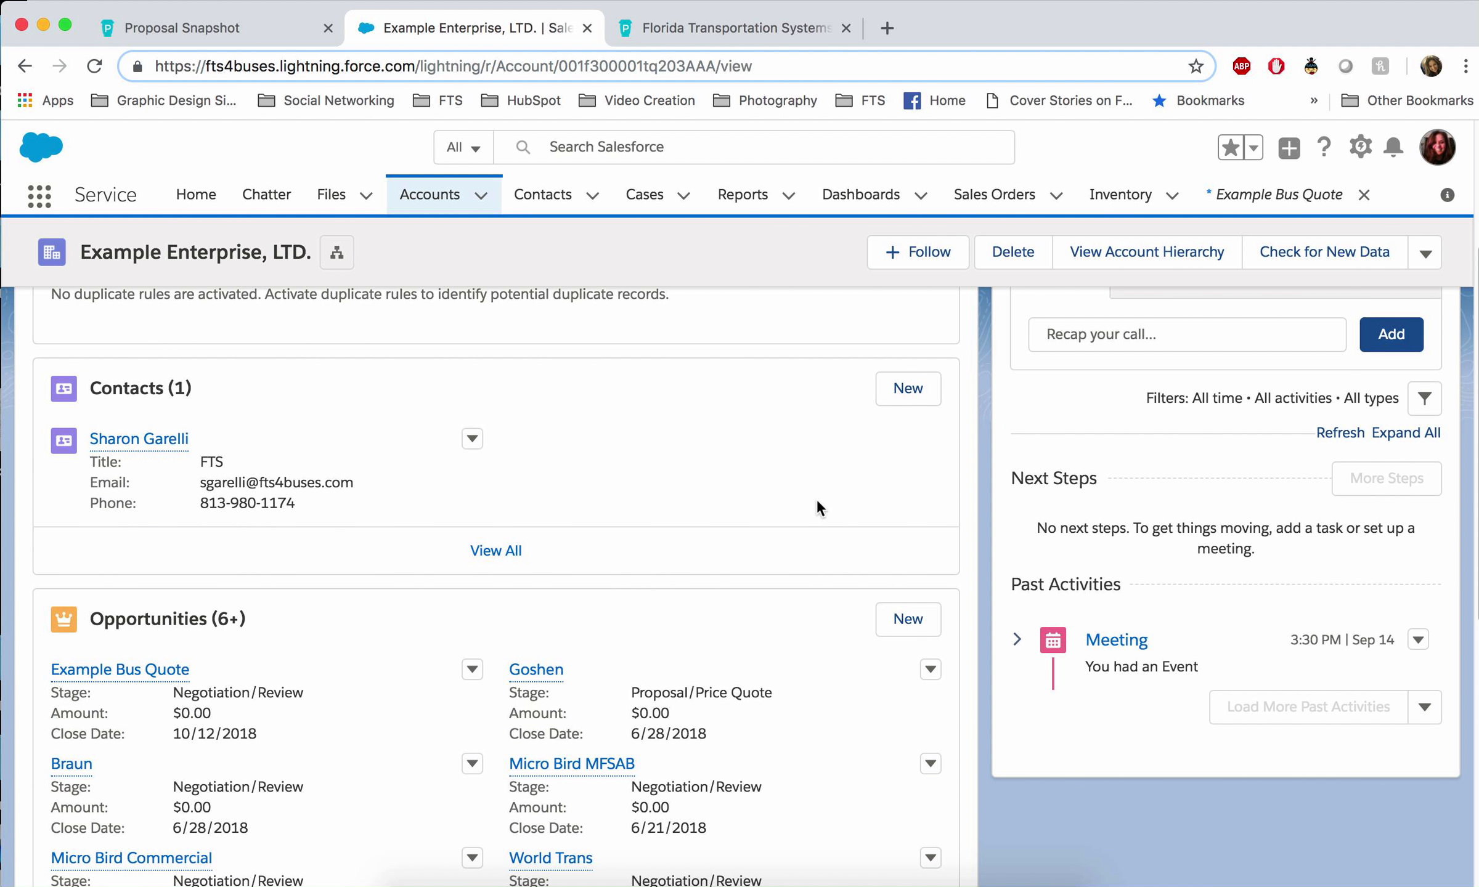
scroll(859, 481, down, 3)
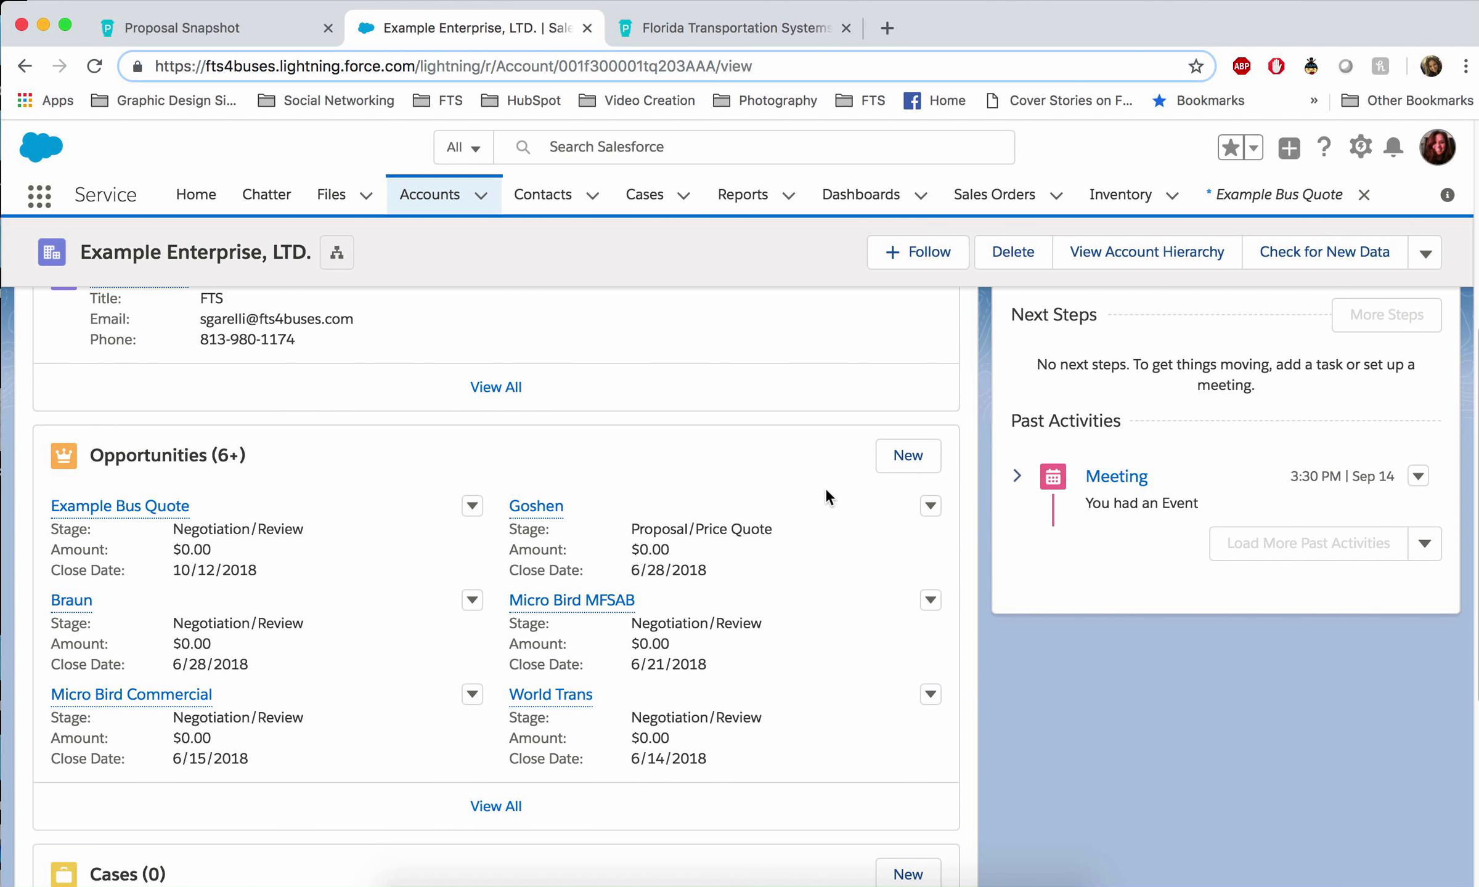
scroll(825, 487, down, 2)
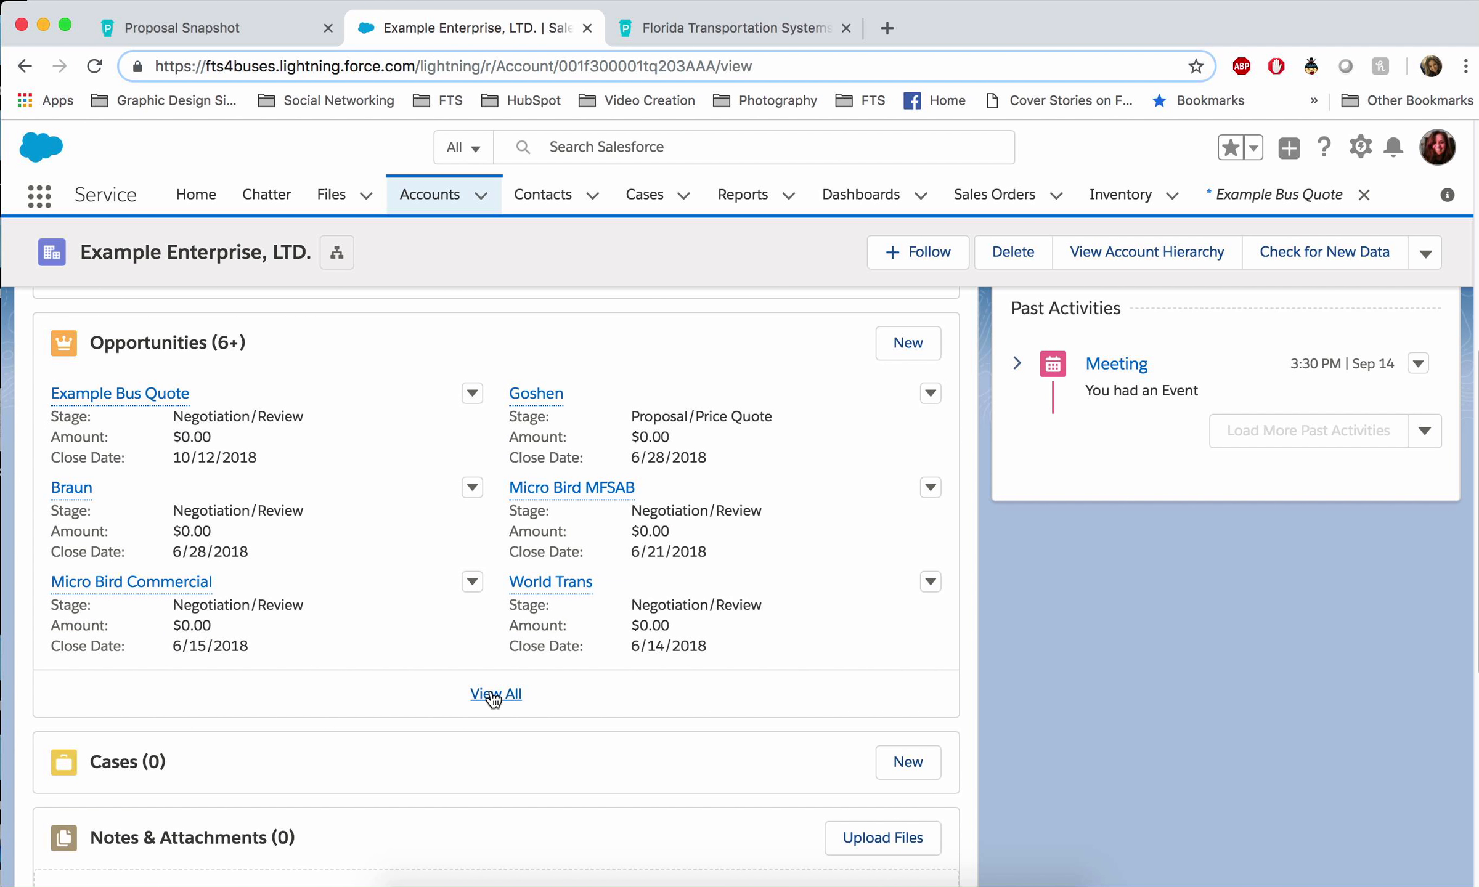
click(491, 690)
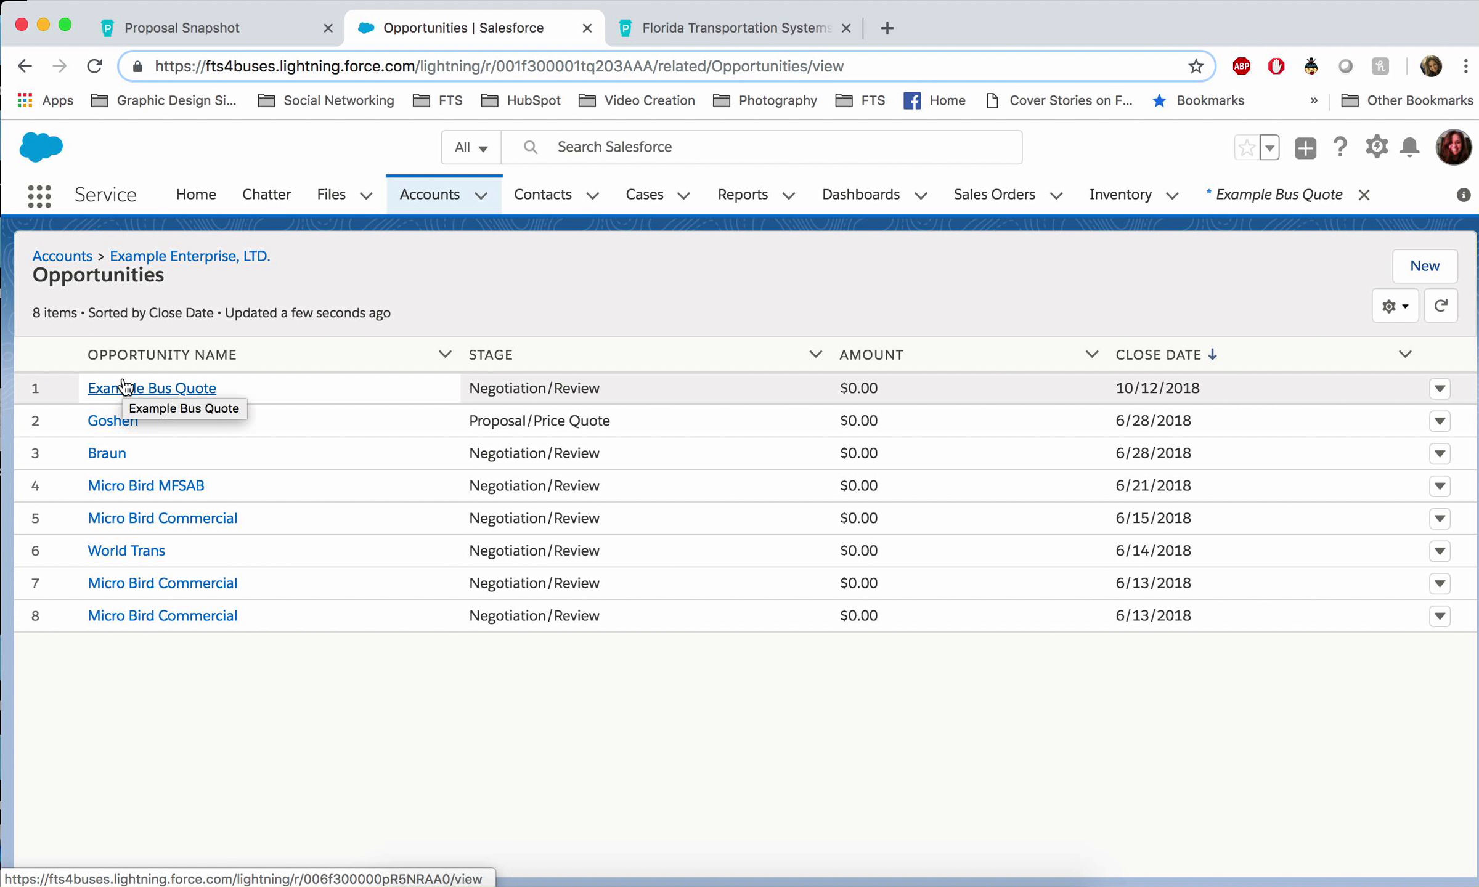
- Reopen the Example Bus Quote opportunity and log a call with the comment "Followed up to make sure quote was received by client."
click(194, 394)
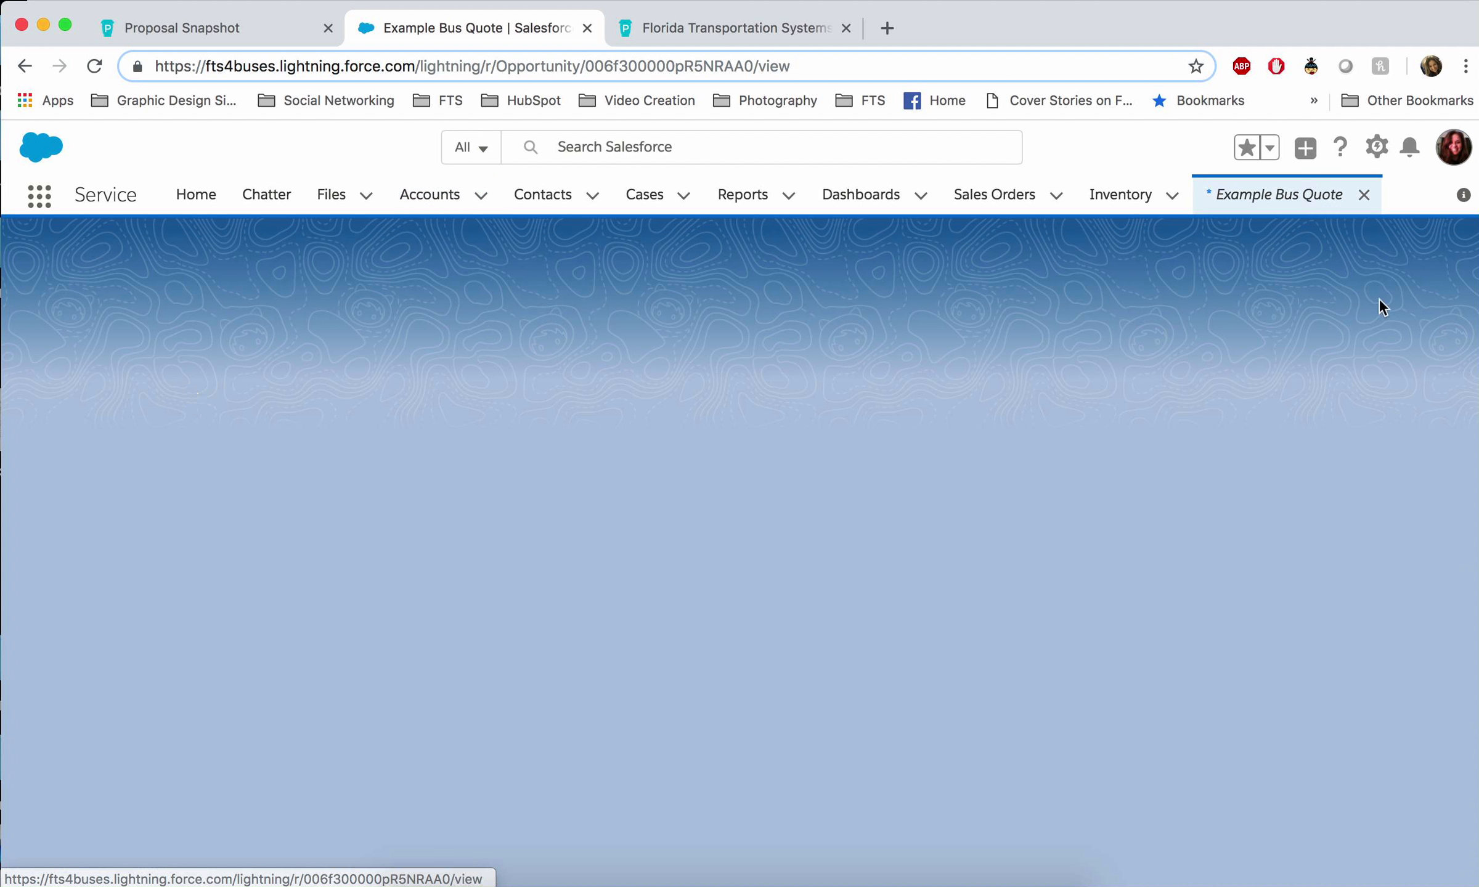
scroll(715, 583, down, 5)
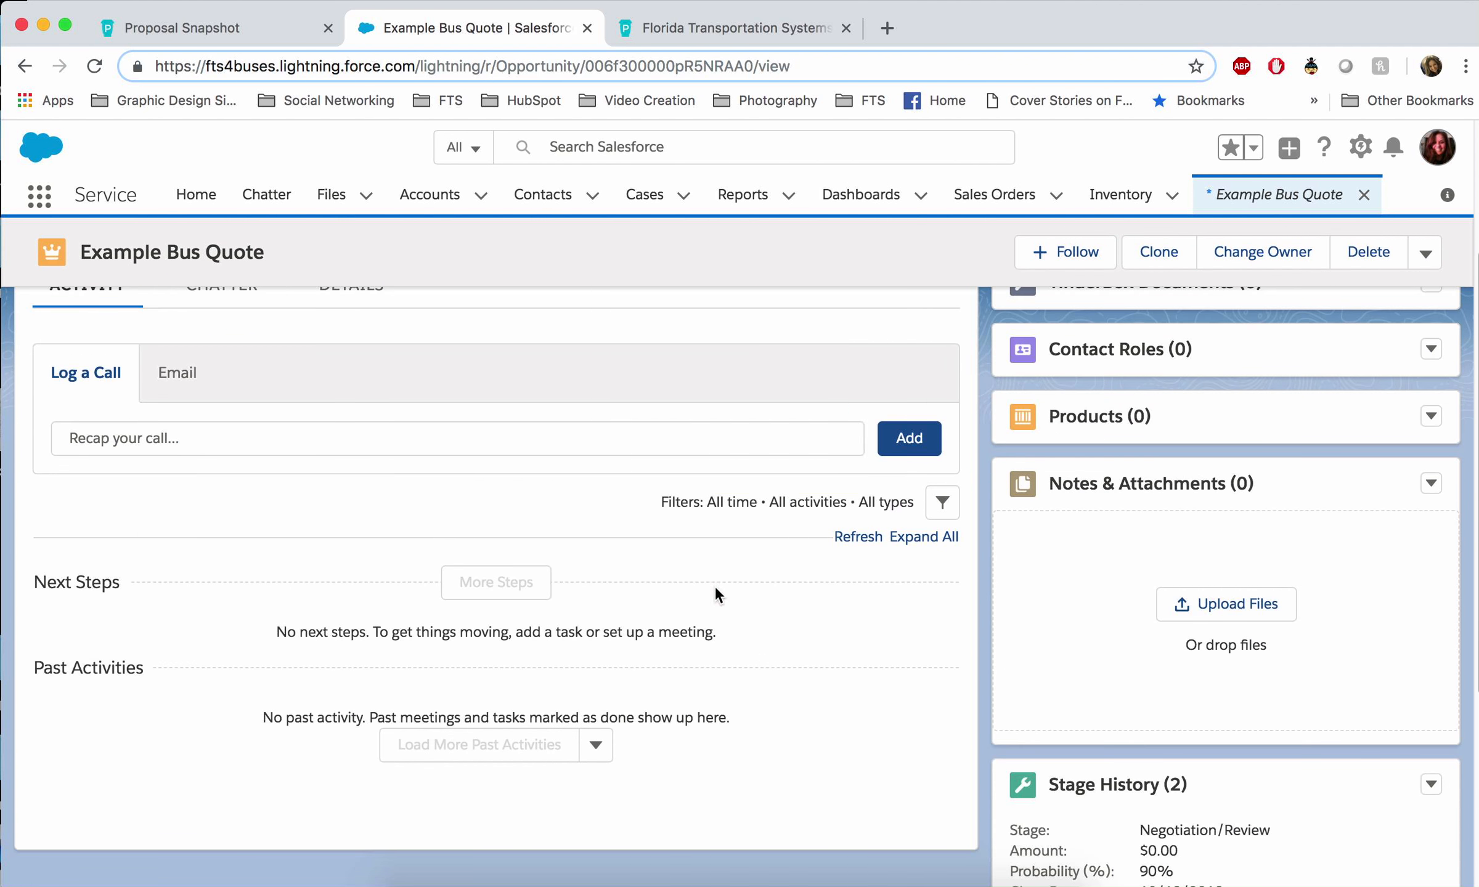
click(218, 437)
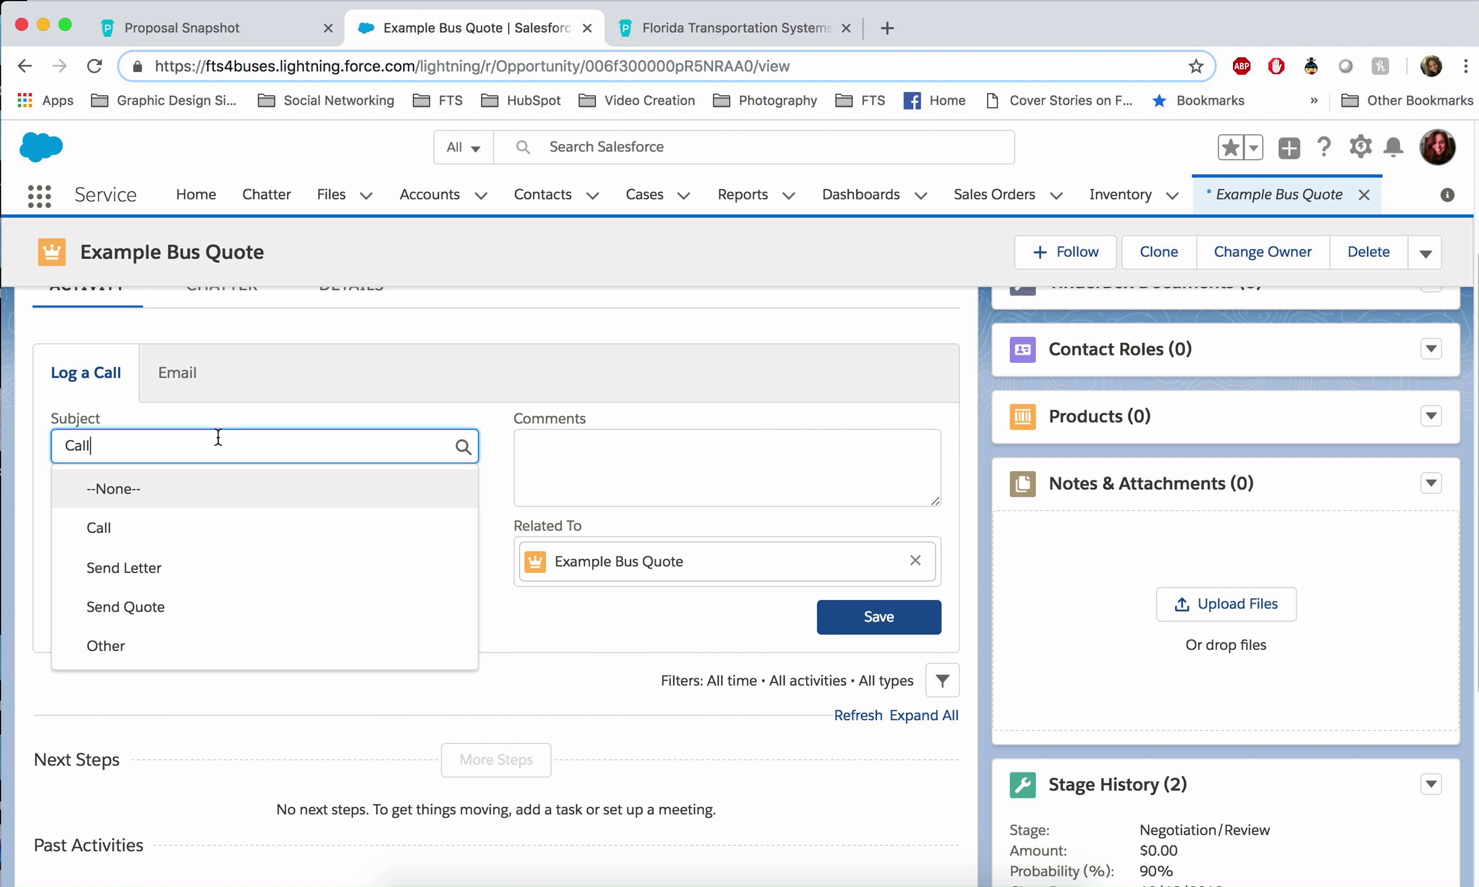
click(593, 449)
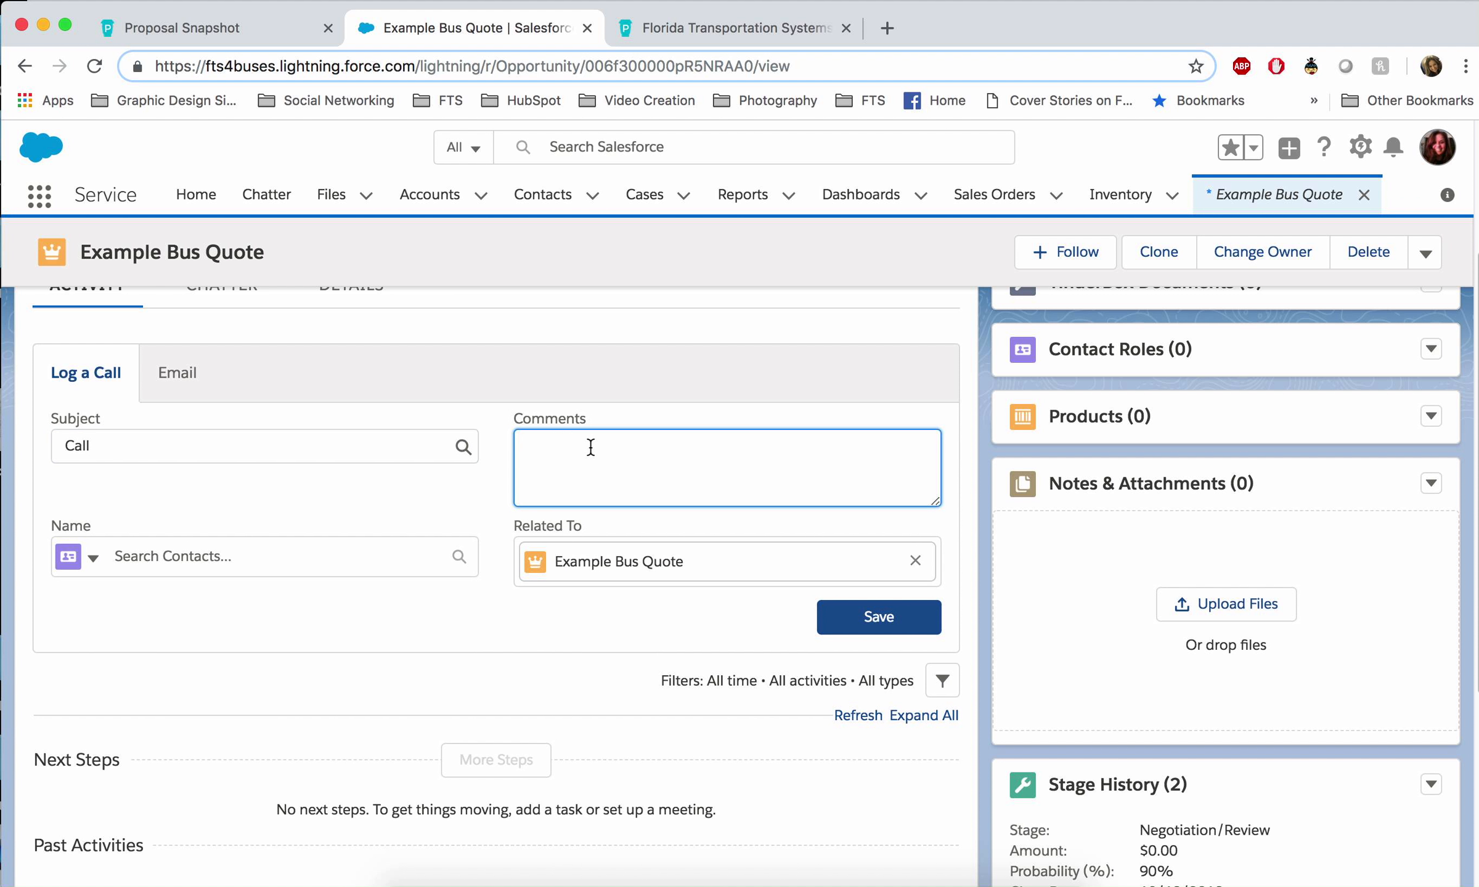
text(Followed up to make sure quote was receive)
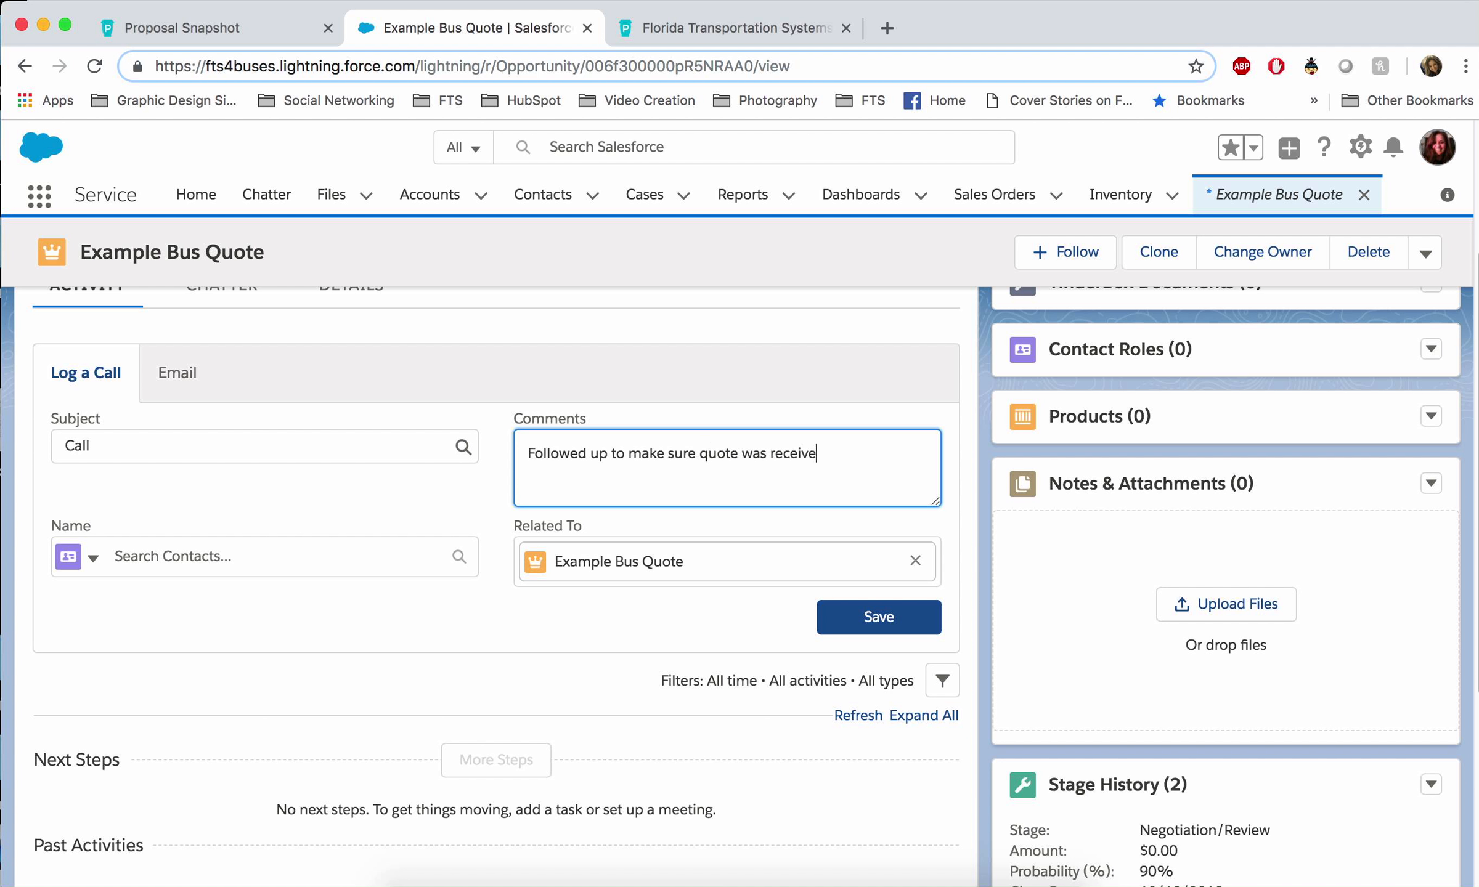
text(d by client.)
click(887, 620)
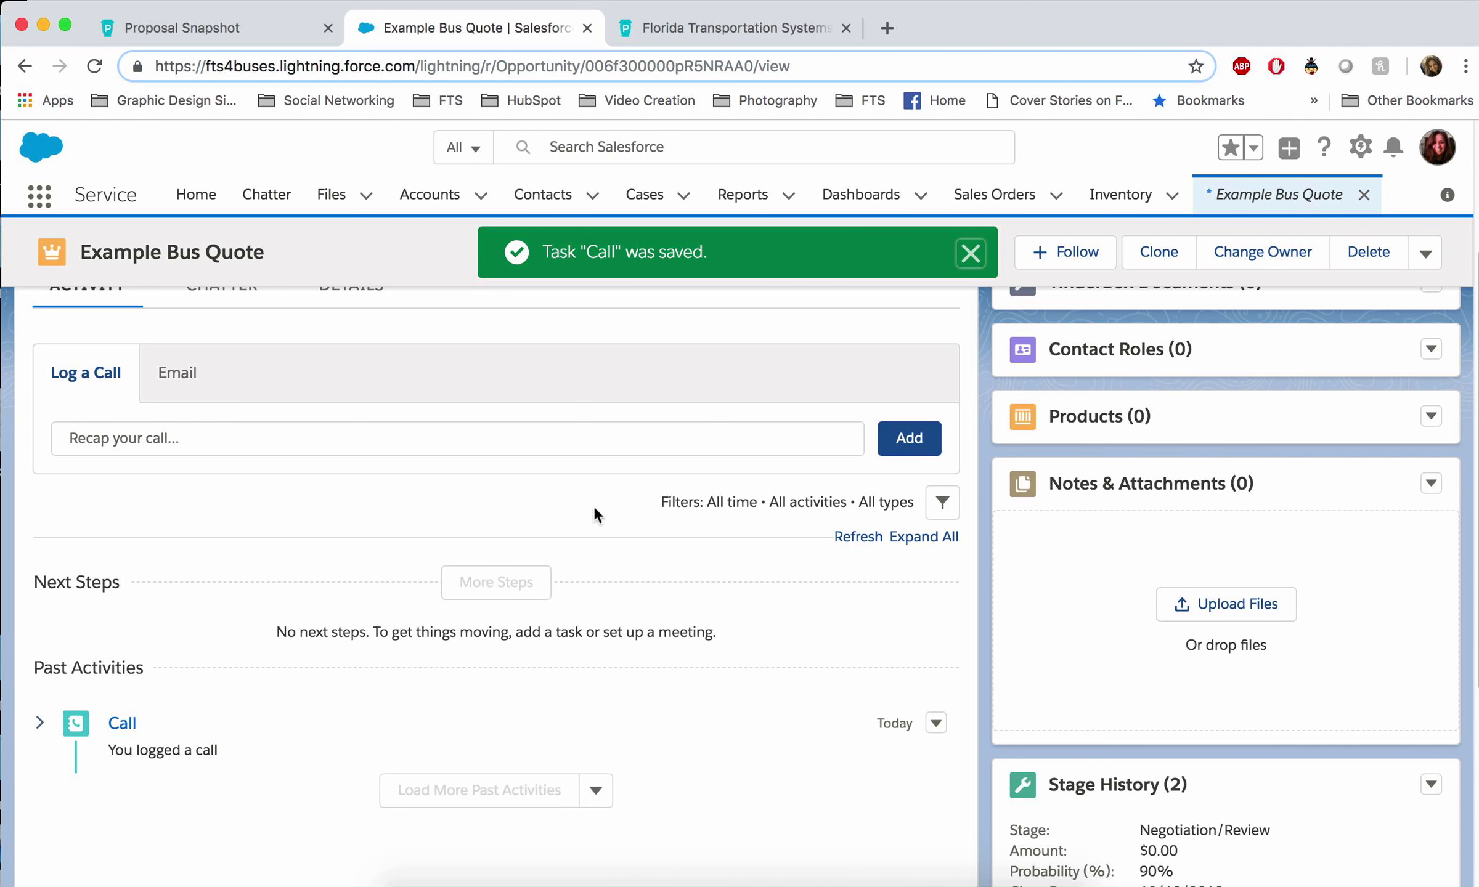
- Review the opportunity's Chatter feed from the logged call down to the attached proposal entry, and close the Salesforce page
scroll(513, 511, up, 1)
scroll(560, 517, down, 4)
scroll(560, 512, up, 5)
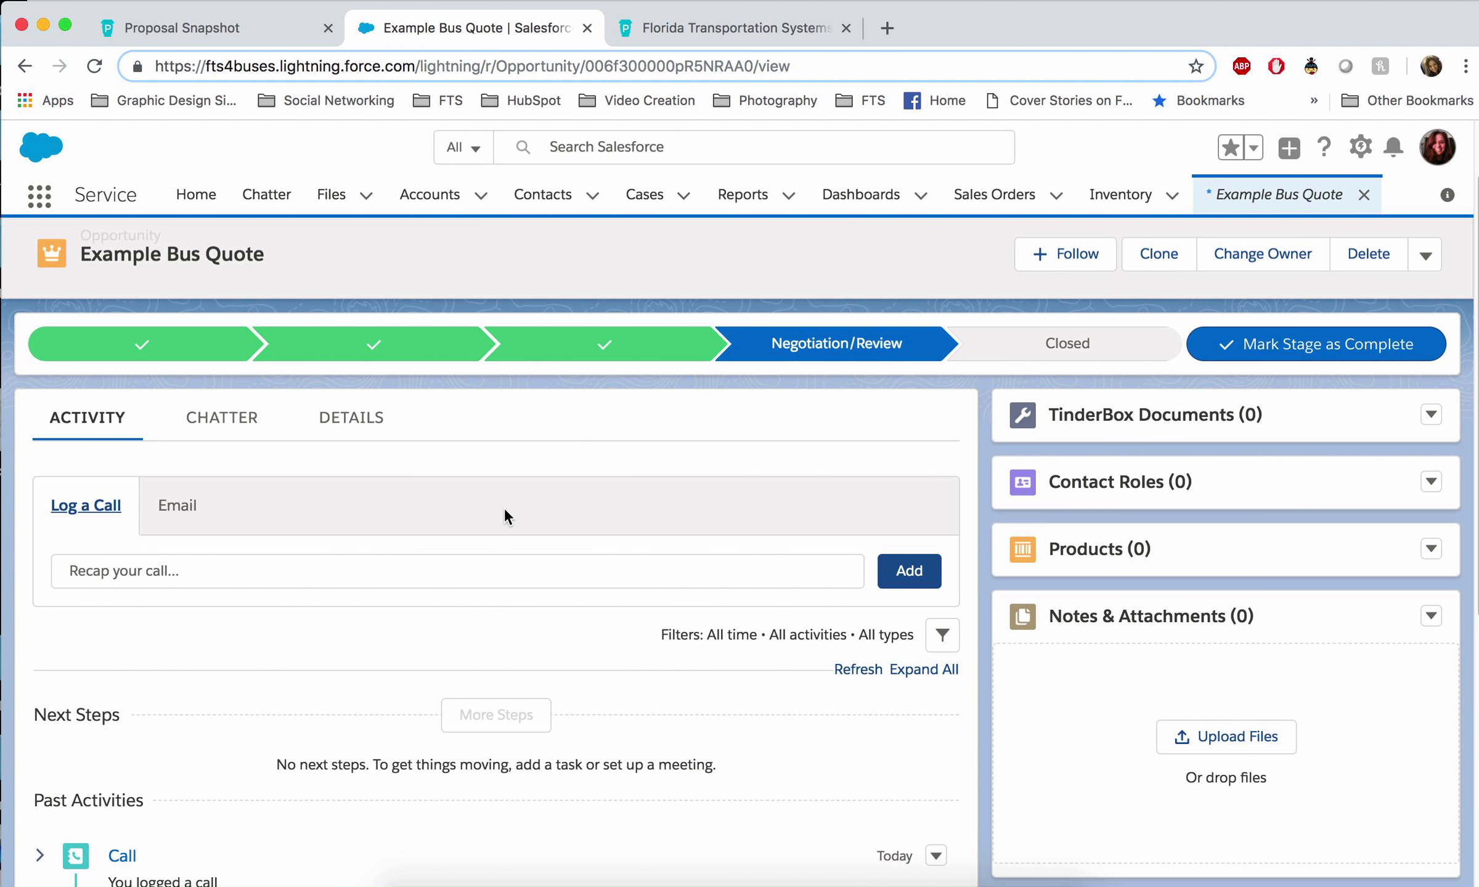
click(237, 508)
scroll(707, 523, down, 5)
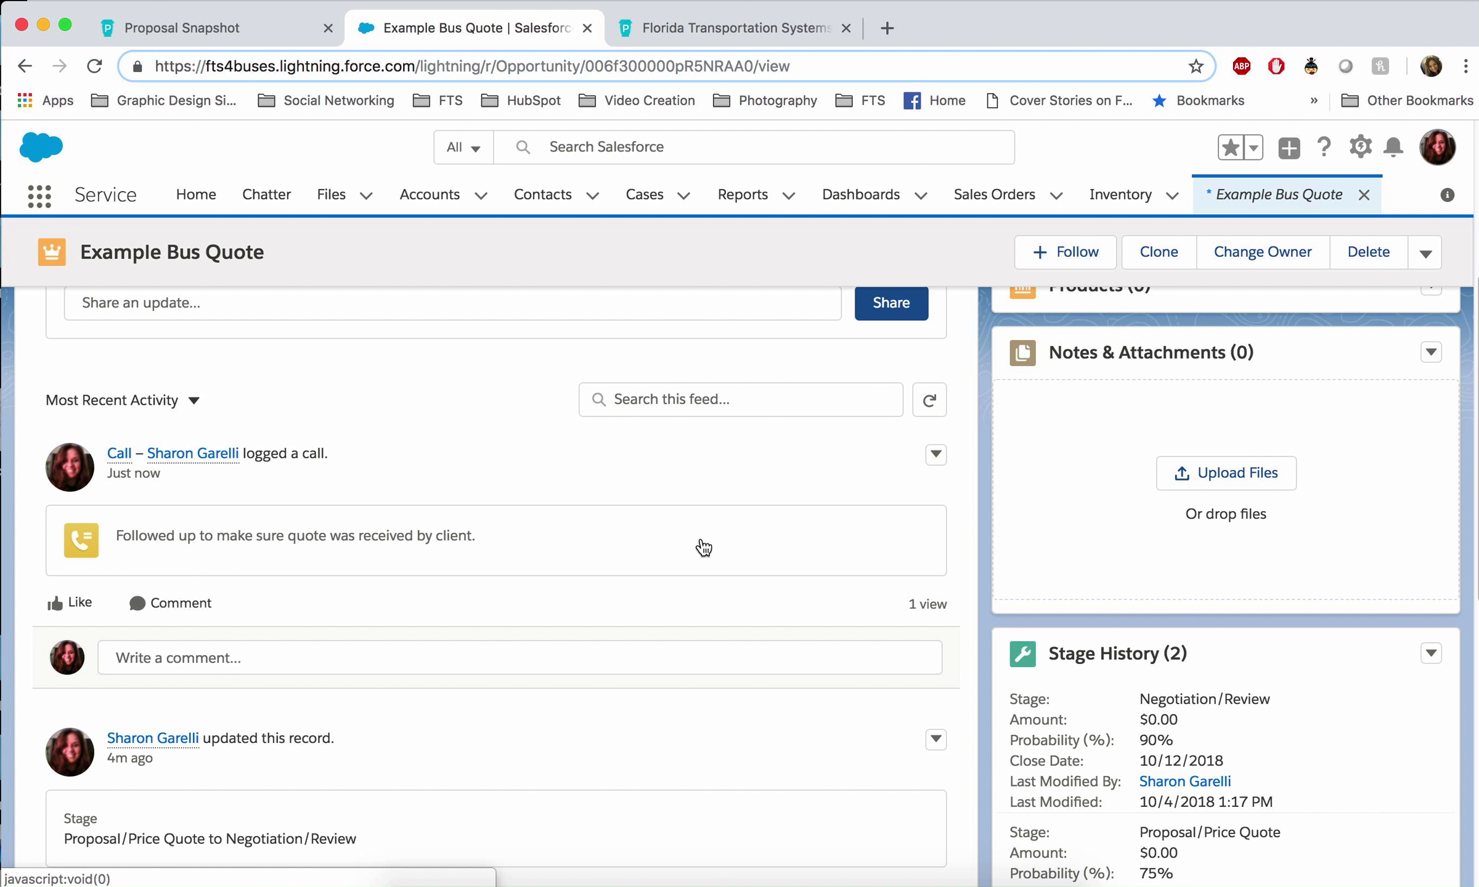
scroll(699, 545, down, 5)
scroll(698, 538, down, 6)
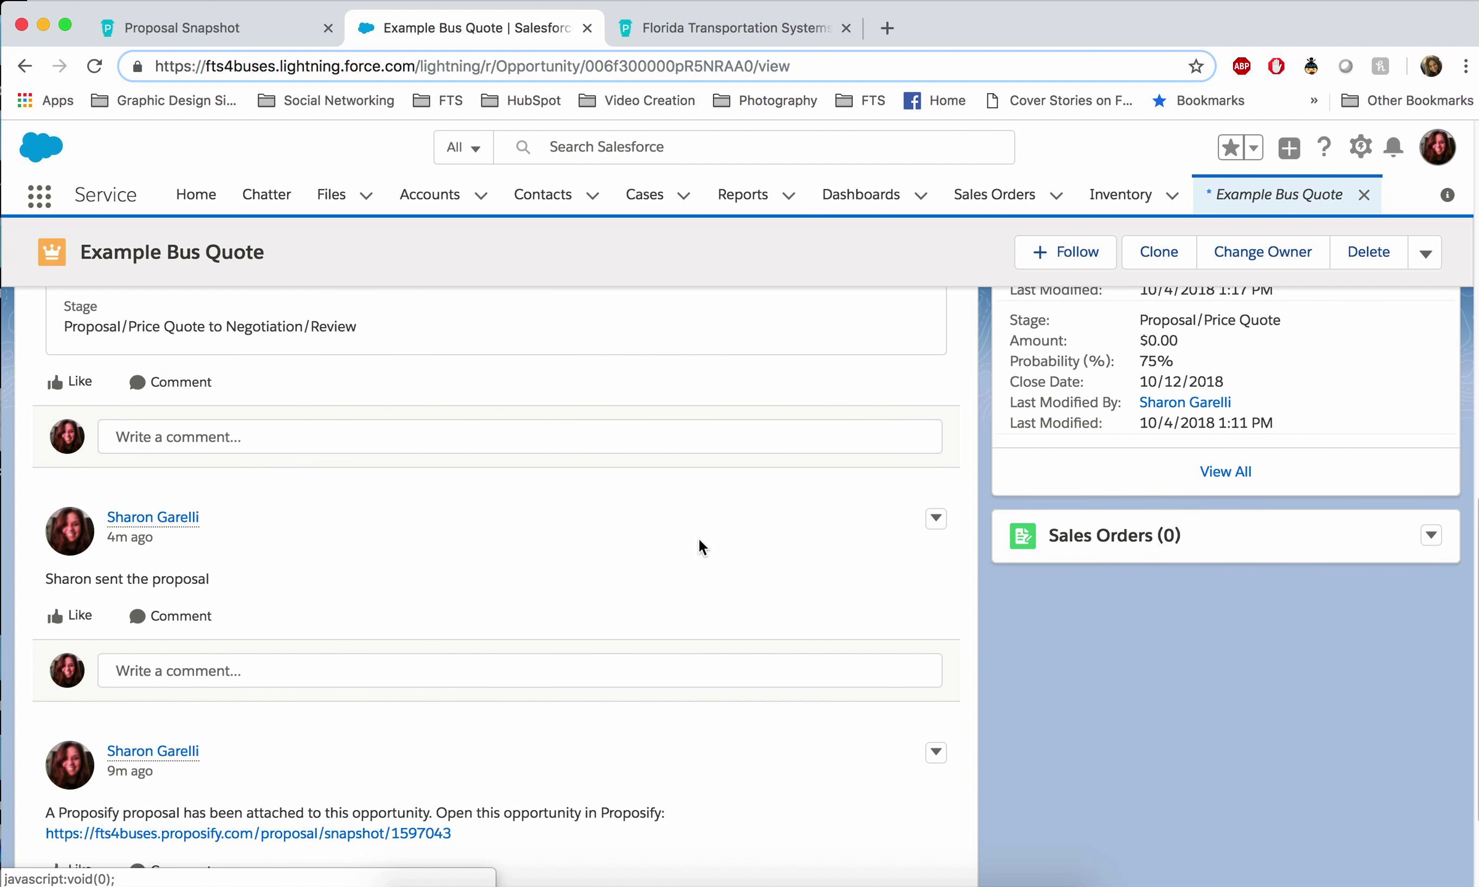
scroll(698, 537, up, 8)
scroll(696, 538, up, 10)
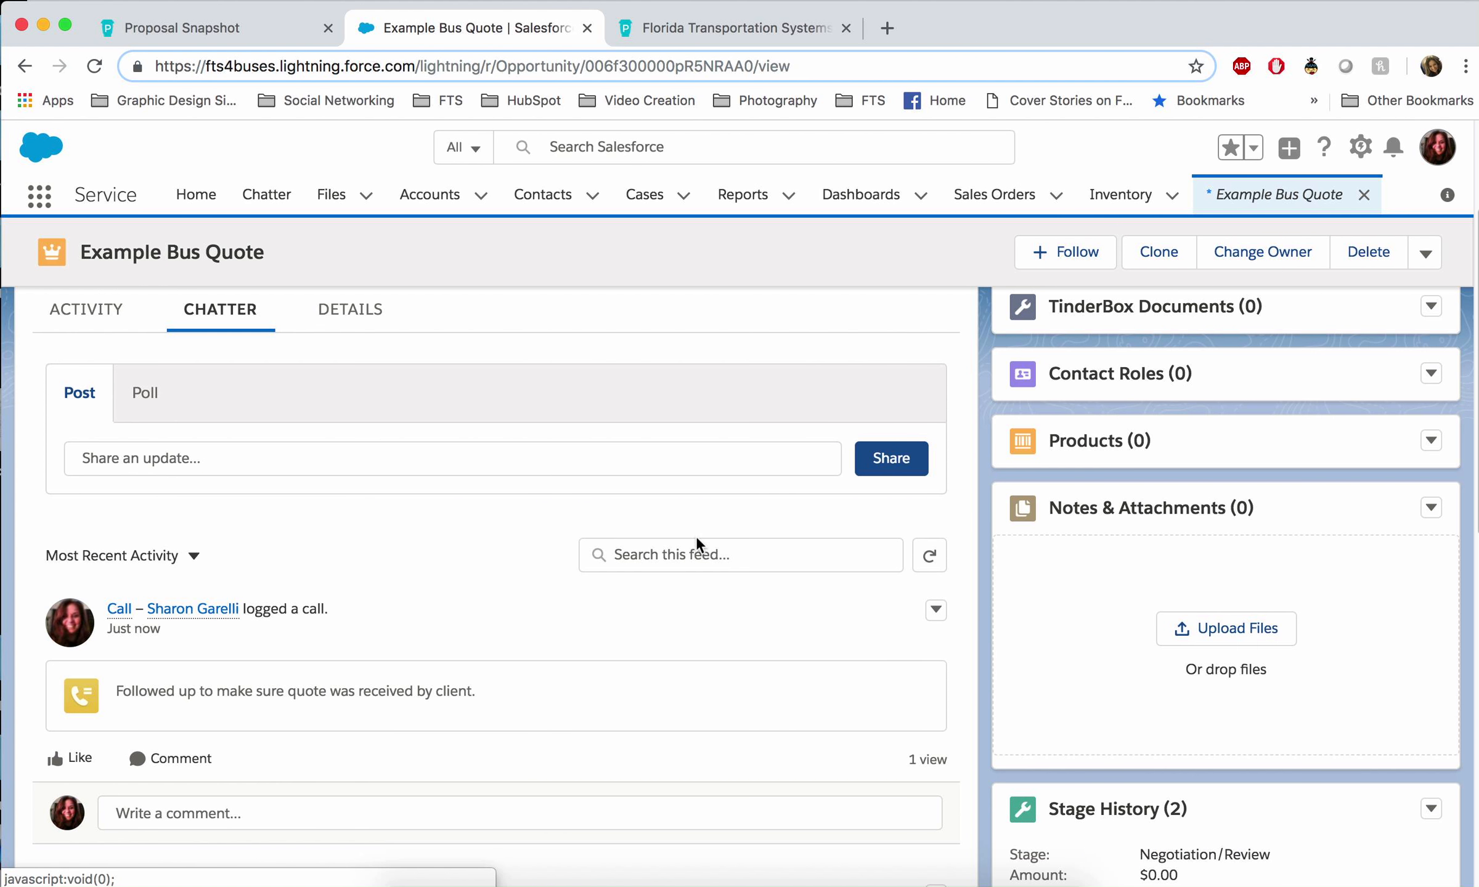
click(112, 509)
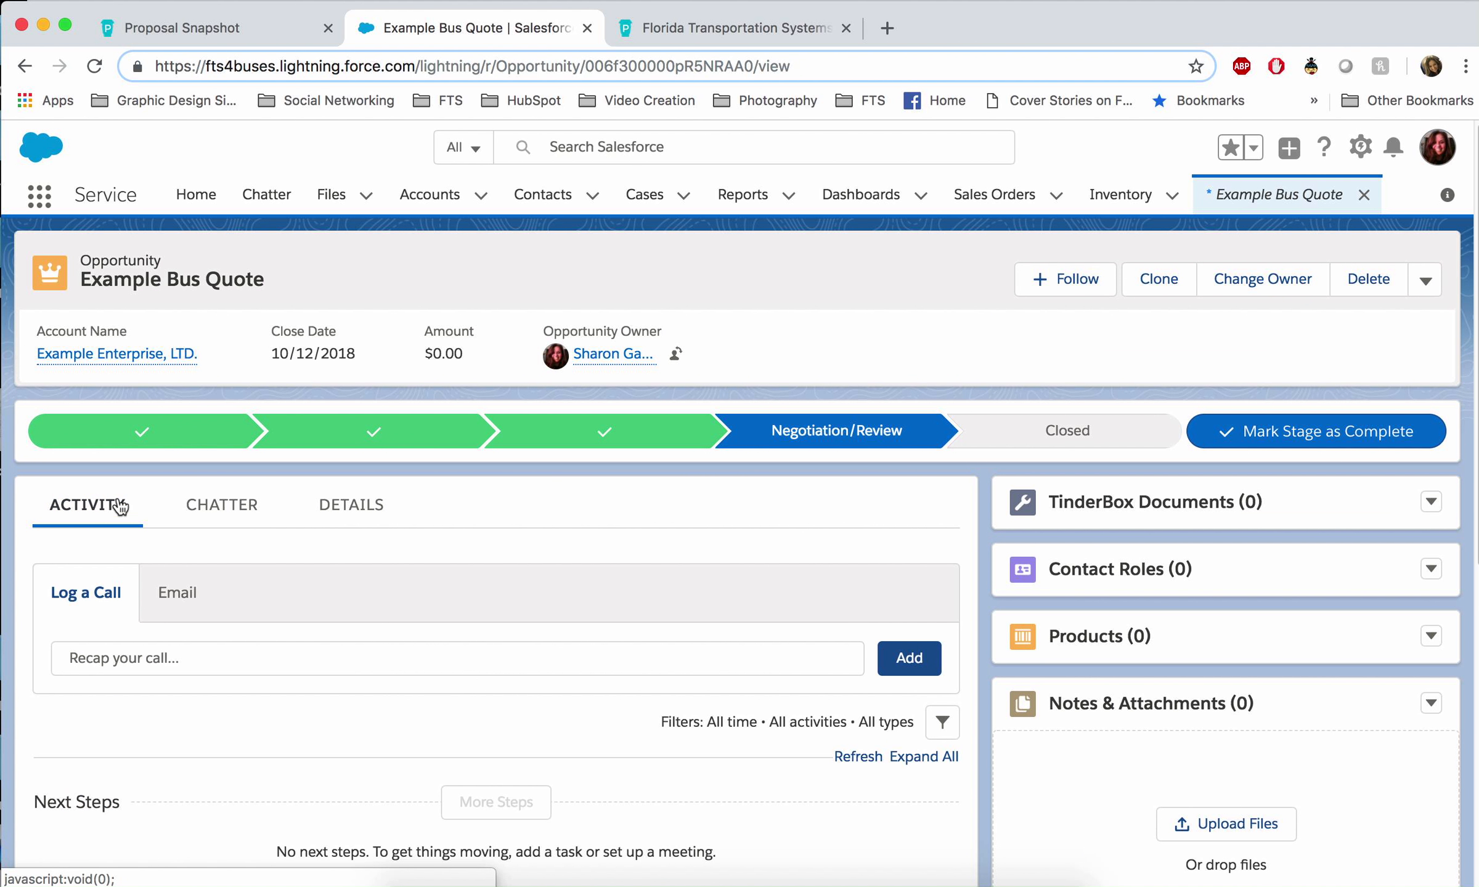
click(585, 29)
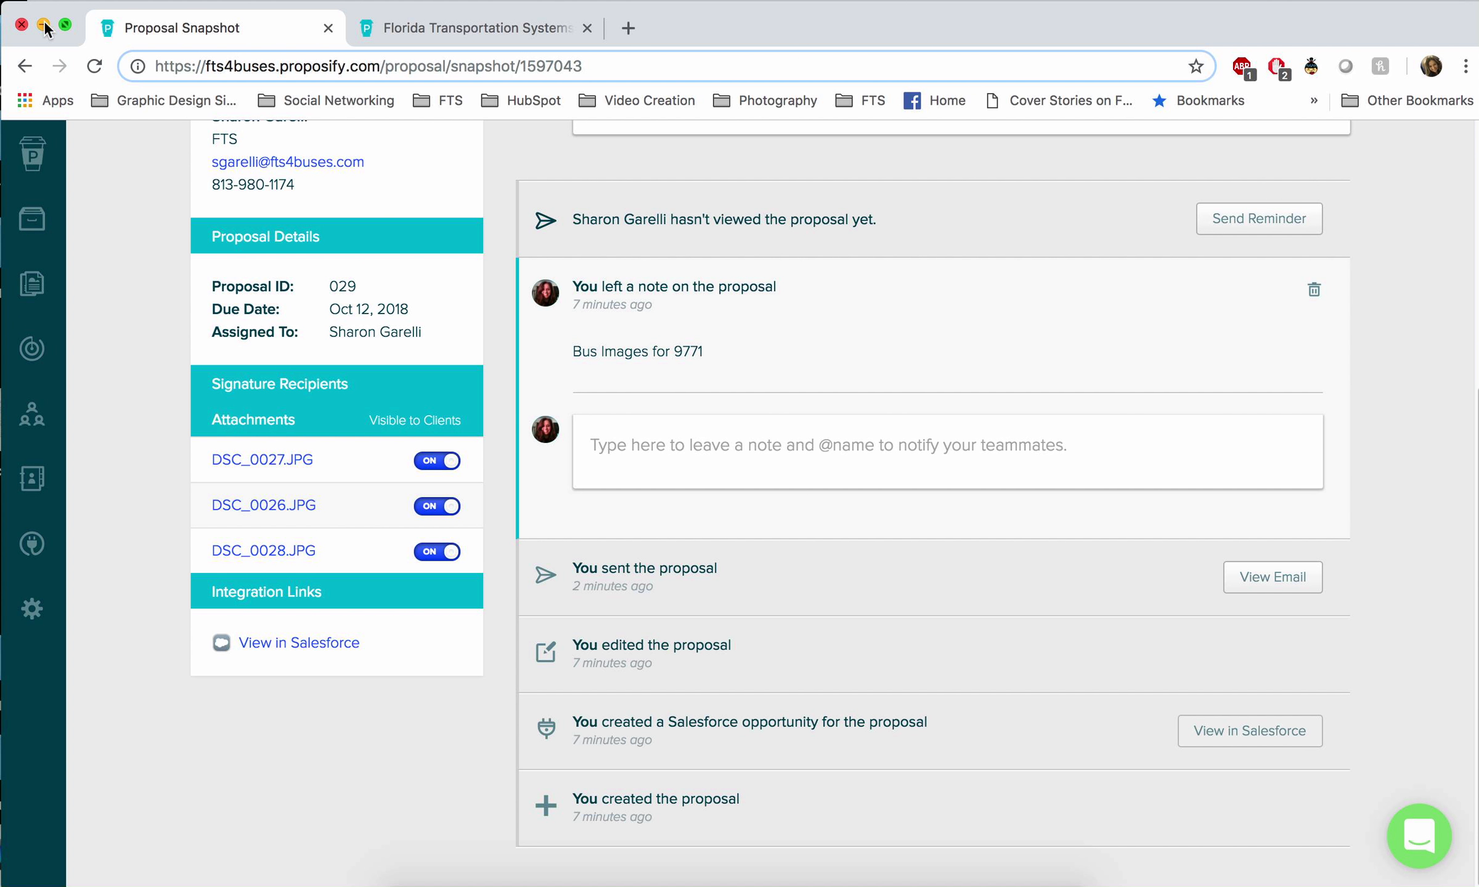